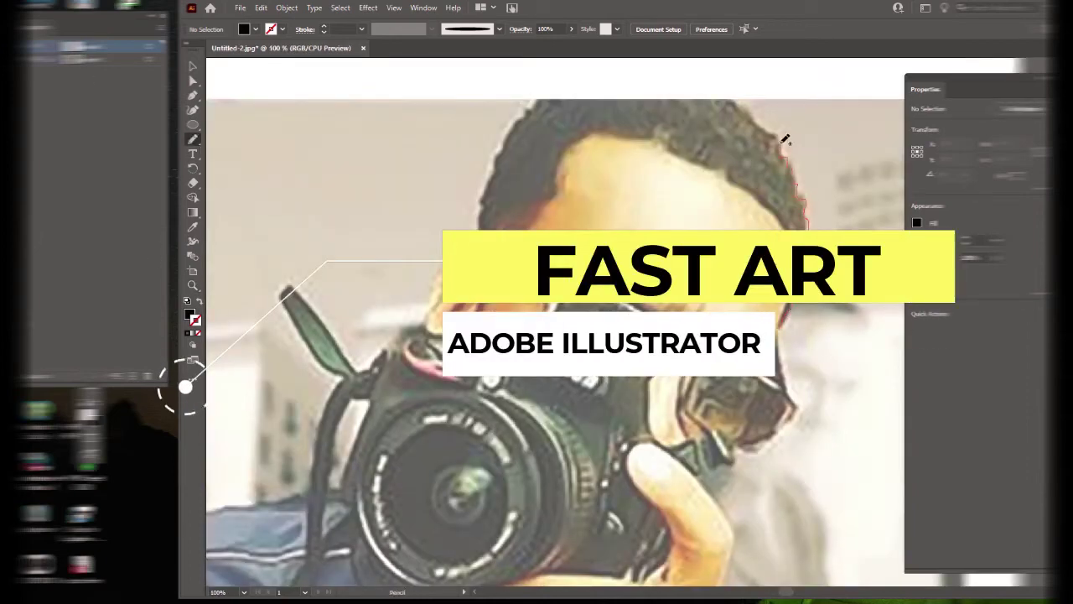
Trace the hair with the Pencil, fill it black at 67% opacity, and test a brush stroke.
{"action": "left_click_drag", "start_coordinate": [808, 225], "coordinate": [478, 225]}
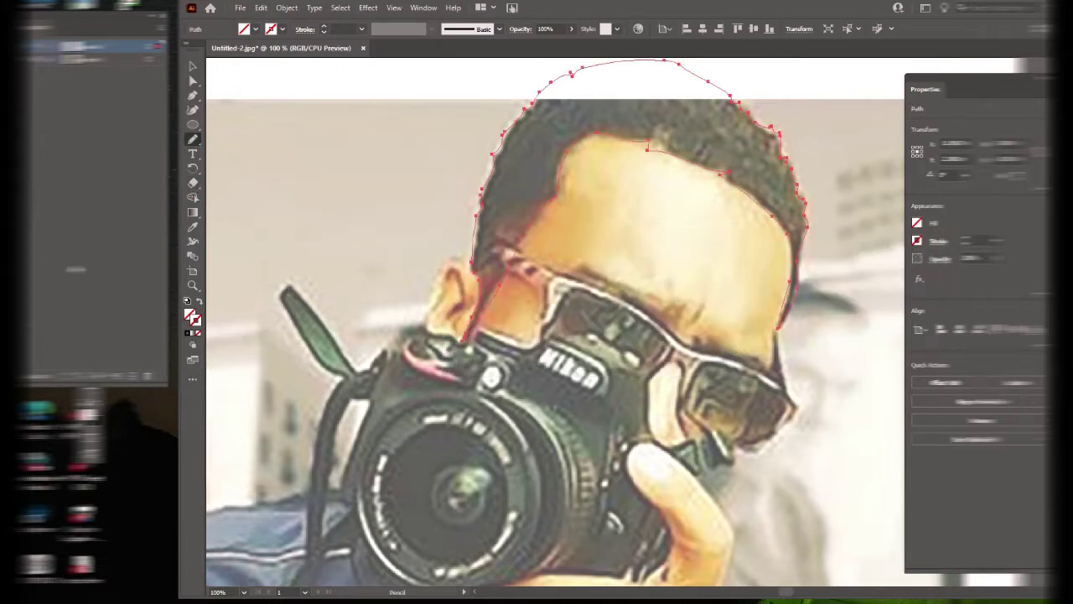
{"action": "left_click", "coordinate": [193, 226]}
{"action": "left_click", "coordinate": [215, 406]}
{"action": "key", "text": "v"}
{"action": "left_click", "coordinate": [877, 473]}
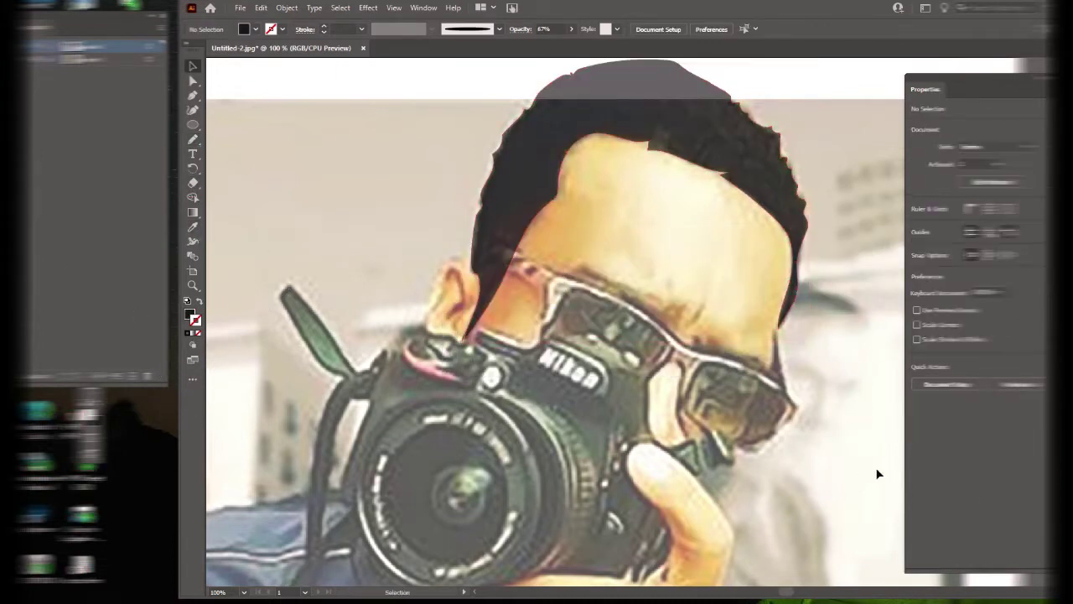
{"action": "left_click", "coordinate": [193, 139]}
{"action": "left_click_drag", "start_coordinate": [224, 83], "coordinate": [238, 77]}
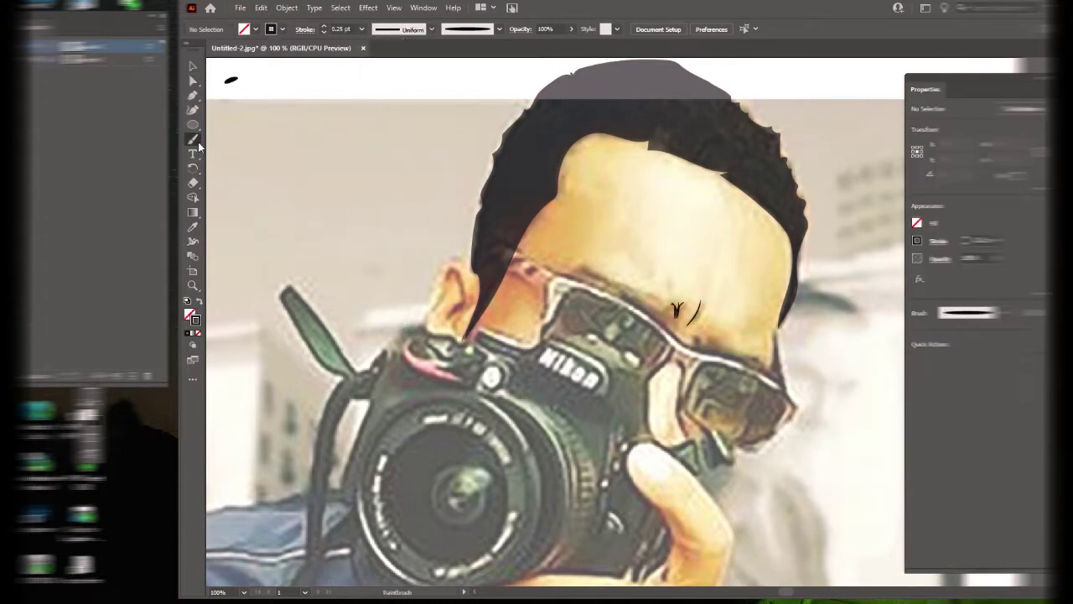
Draw the eyebrow above the glasses as a black-filled pencil shape and add a test stroke.
{"action": "key", "text": "n"}
{"action": "left_click_drag", "start_coordinate": [678, 311], "coordinate": [636, 286]}
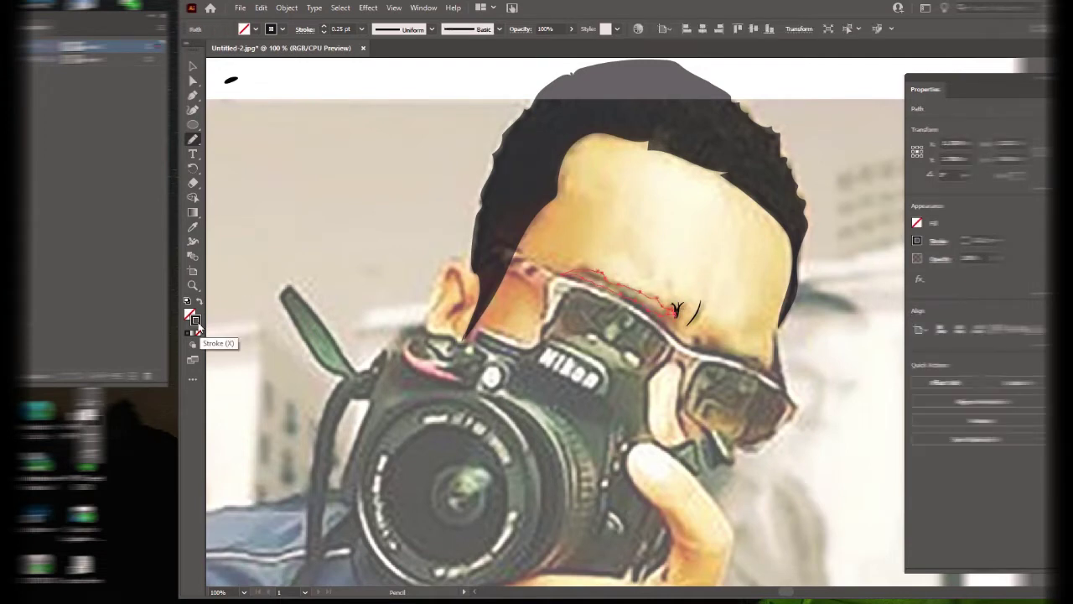
{"action": "left_click", "coordinate": [198, 311]}
{"action": "left_click", "coordinate": [193, 138]}
{"action": "left_click_drag", "start_coordinate": [242, 81], "coordinate": [261, 81]}
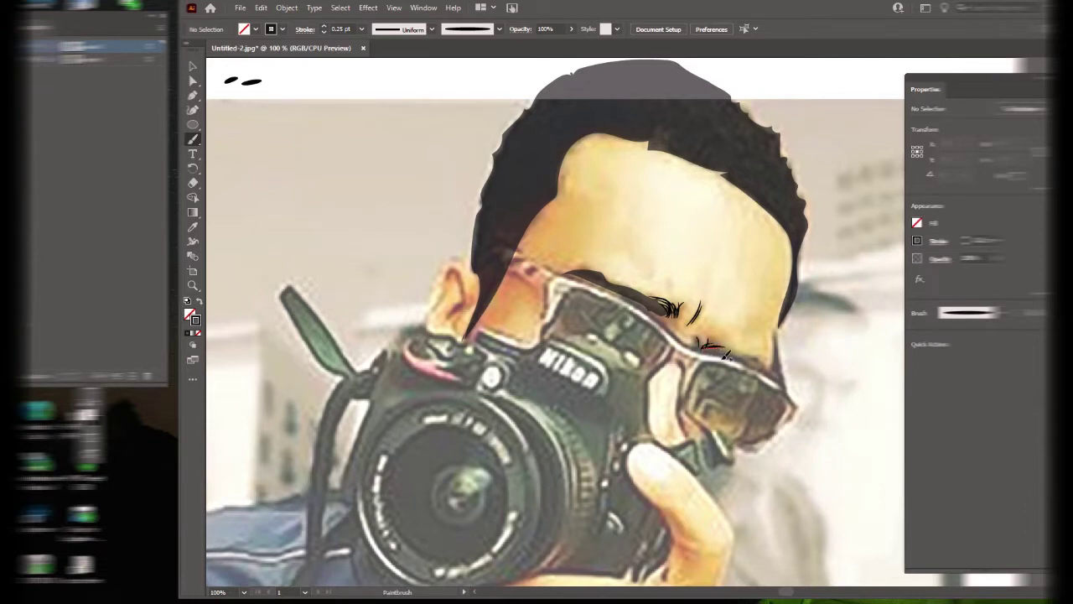
Extend the eyebrow along the brow, fill it black, and brush a curved line above the ear.
{"action": "key", "text": "n"}
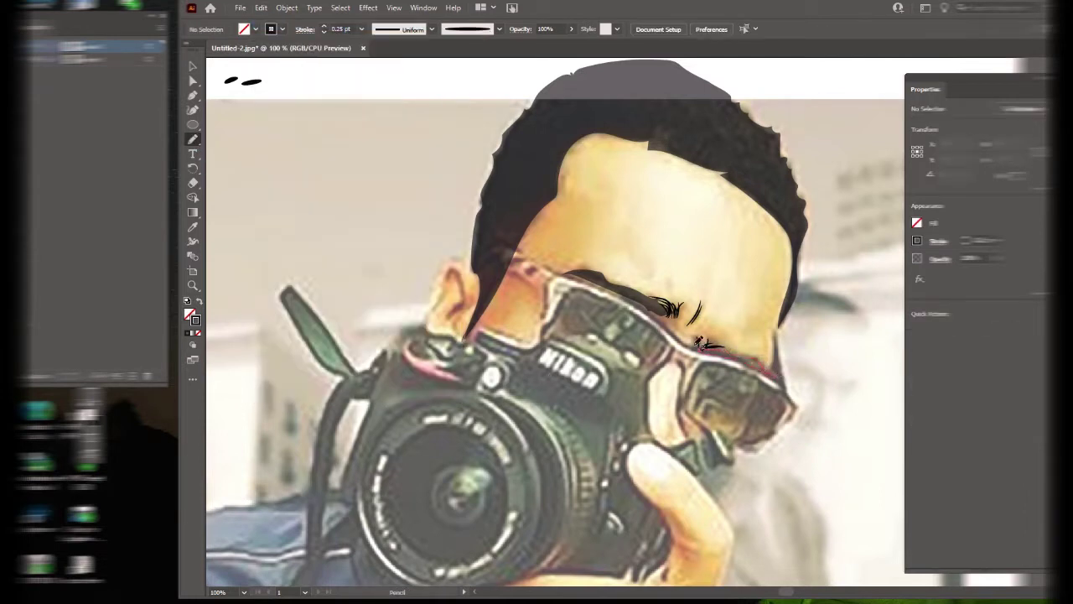
{"action": "left_click_drag", "start_coordinate": [698, 342], "coordinate": [771, 375]}
{"action": "key", "text": "shift+x"}
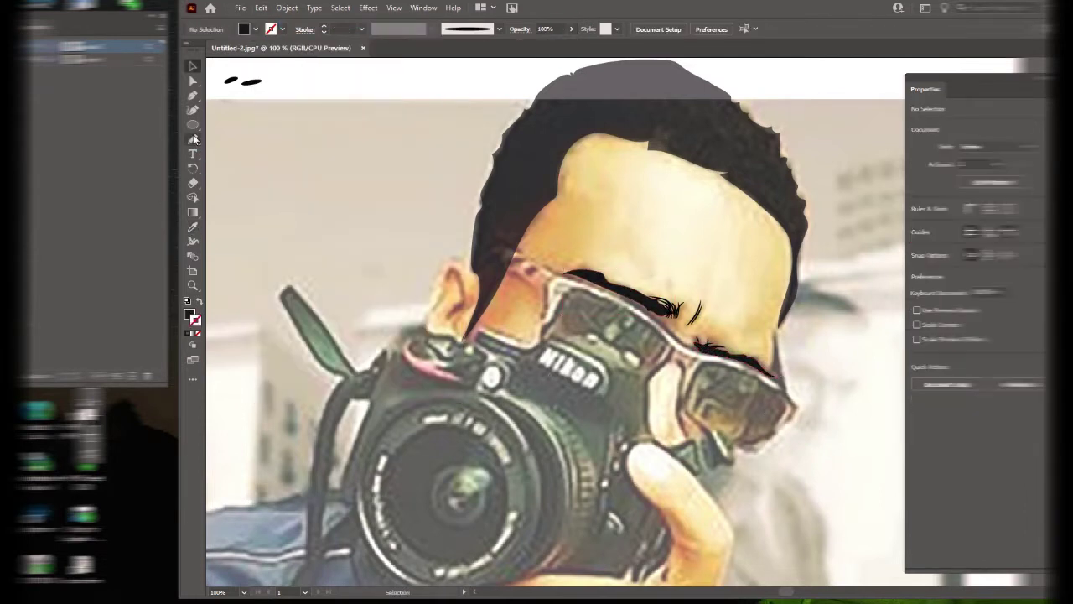
{"action": "left_click", "coordinate": [193, 139]}
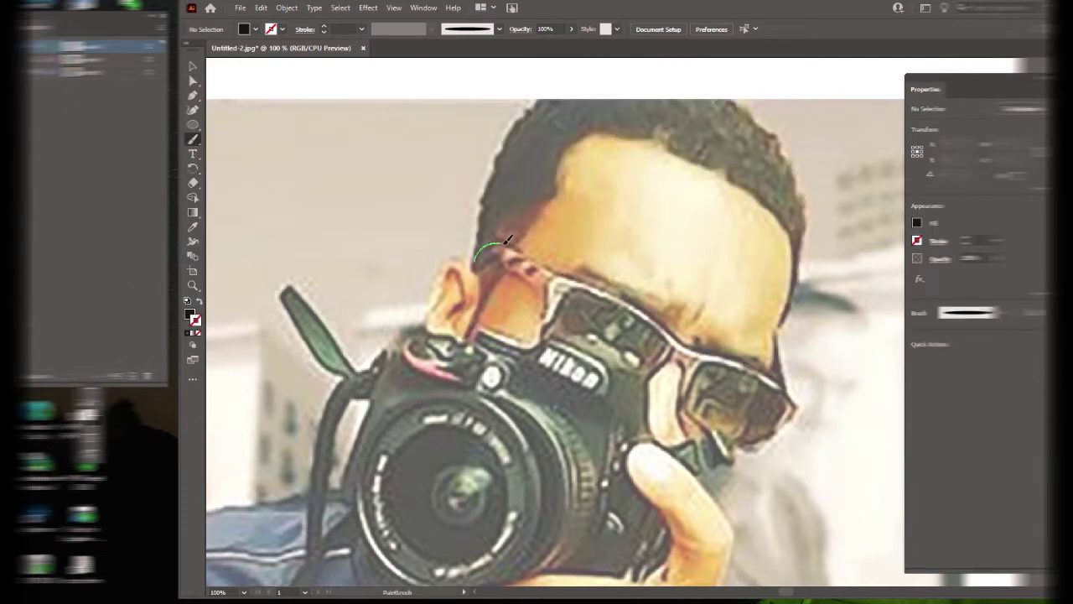
{"action": "left_click_drag", "start_coordinate": [475, 254], "coordinate": [551, 273]}
Undo the last stroke, redraw the line above the ear, and outline the glasses' top frame.
{"action": "left_click", "coordinate": [261, 8]}
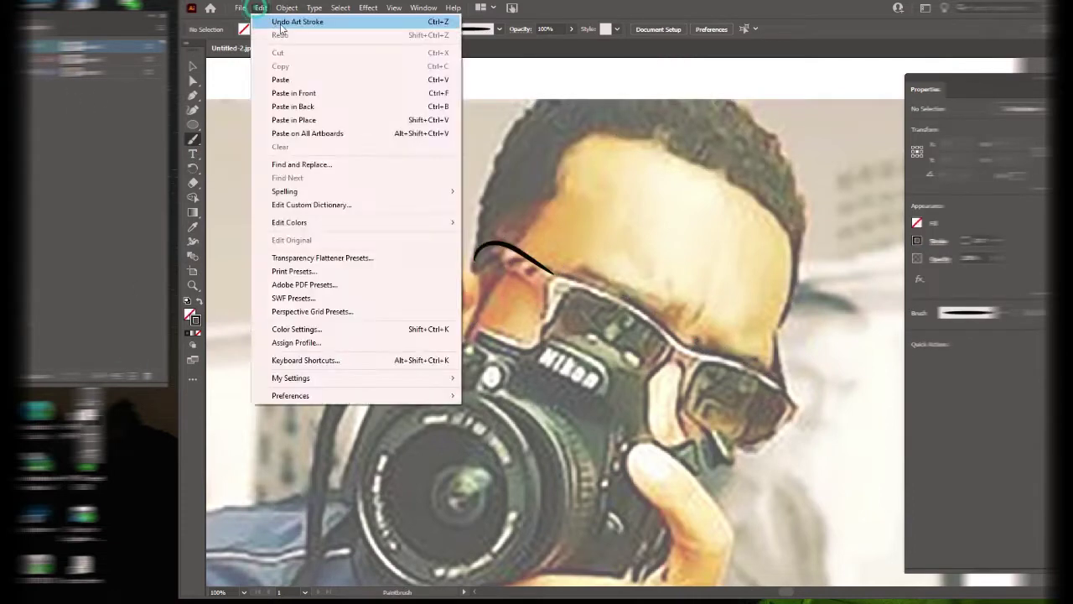
{"action": "mouse_move", "coordinate": [472, 269]}
{"action": "left_mouse_down"}
{"action": "mouse_move", "coordinate": [551, 277]}
{"action": "mouse_move", "coordinate": [536, 339]}
{"action": "left_mouse_up"}
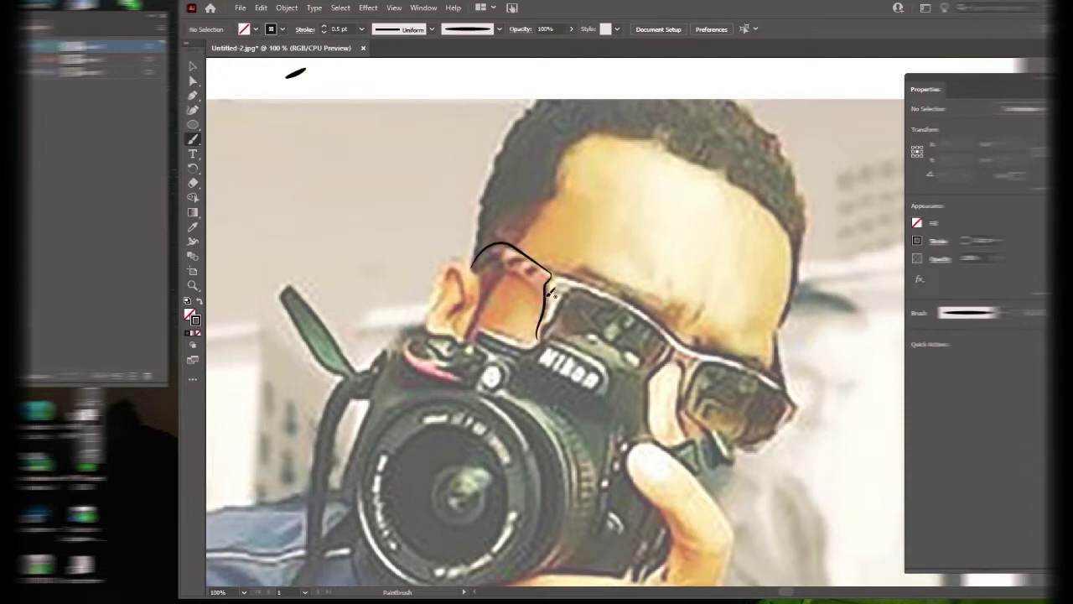
{"action": "left_click_drag", "start_coordinate": [554, 272], "coordinate": [611, 293]}
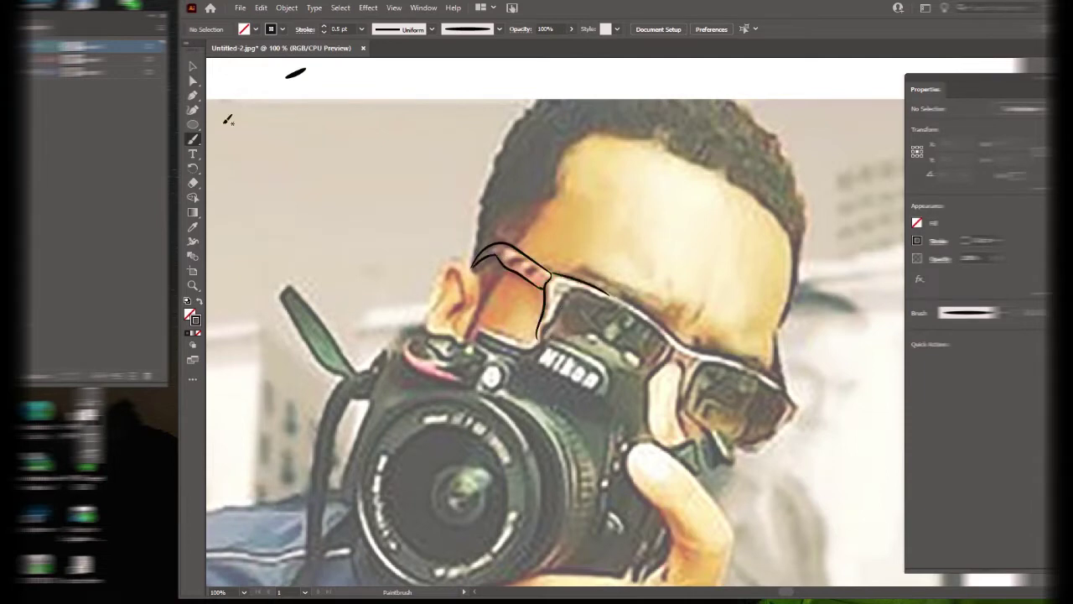
{"action": "left_click_drag", "start_coordinate": [730, 354], "coordinate": [788, 386]}
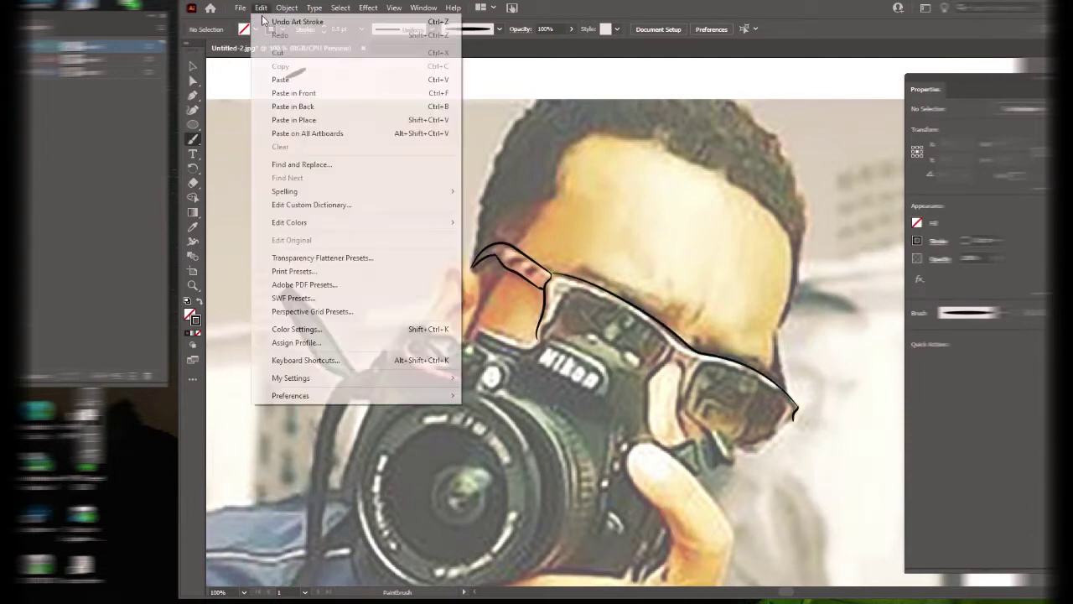
At 150% zoom, outline both lenses and the nose pad with thin black strokes.
{"action": "key", "text": "ctrl+plus"}
{"action": "mouse_move", "coordinate": [557, 322]}
{"action": "left_mouse_down"}
{"action": "mouse_move", "coordinate": [628, 291]}
{"action": "mouse_move", "coordinate": [650, 259]}
{"action": "left_mouse_up"}
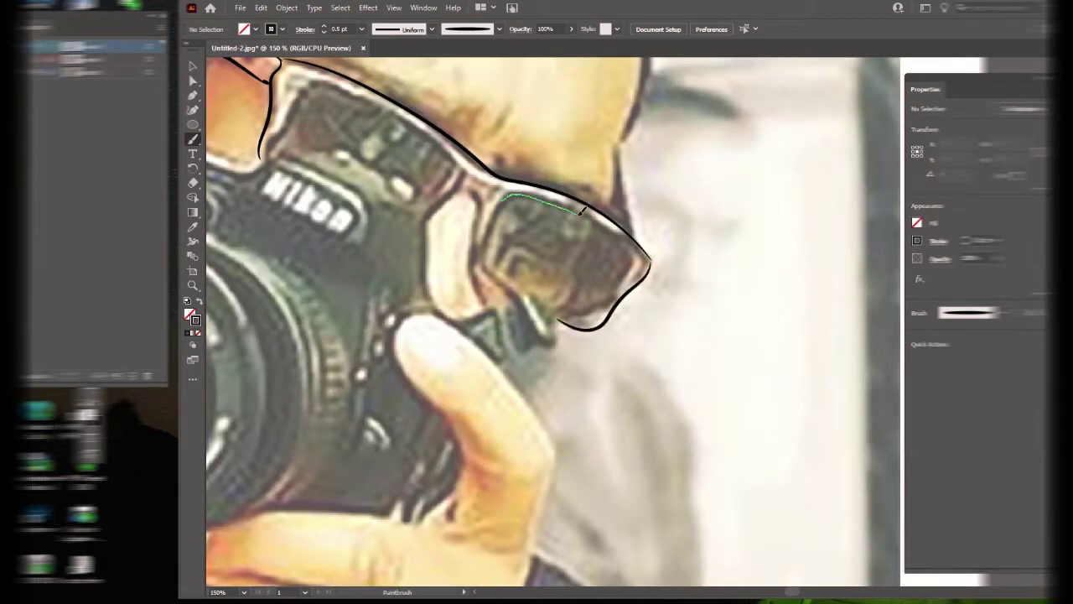
{"action": "left_click_drag", "start_coordinate": [486, 244], "coordinate": [485, 250]}
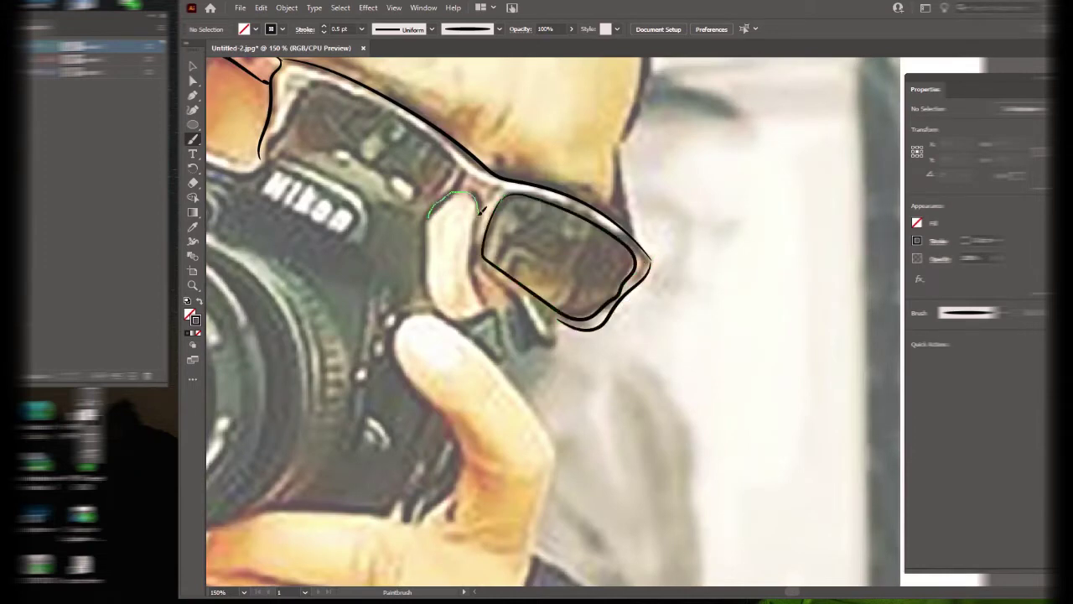
{"action": "left_click_drag", "start_coordinate": [528, 300], "coordinate": [538, 310]}
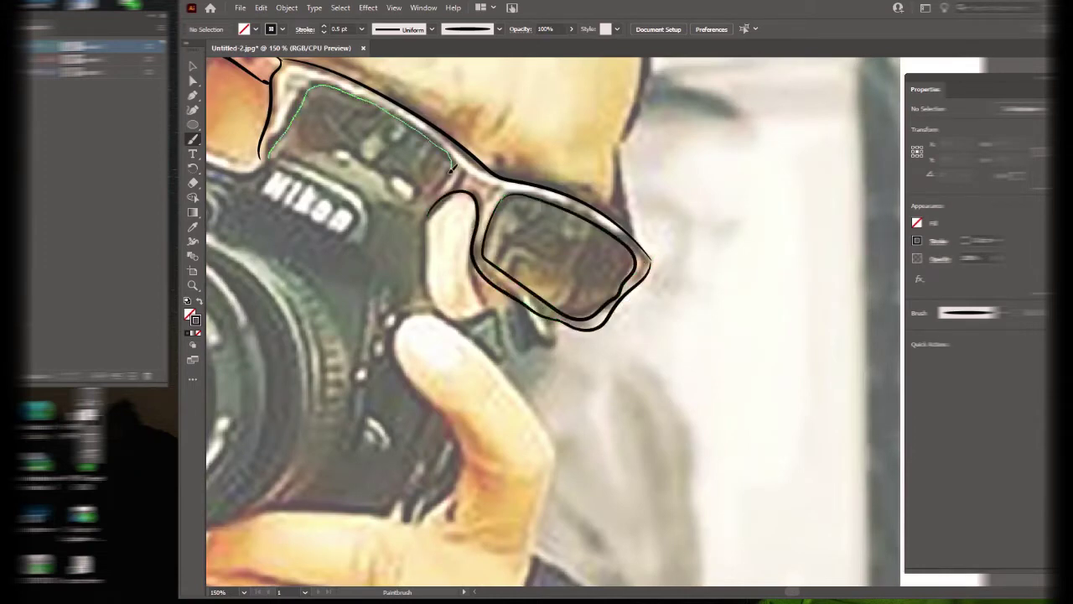
{"action": "left_click_drag", "start_coordinate": [451, 170], "coordinate": [417, 210]}
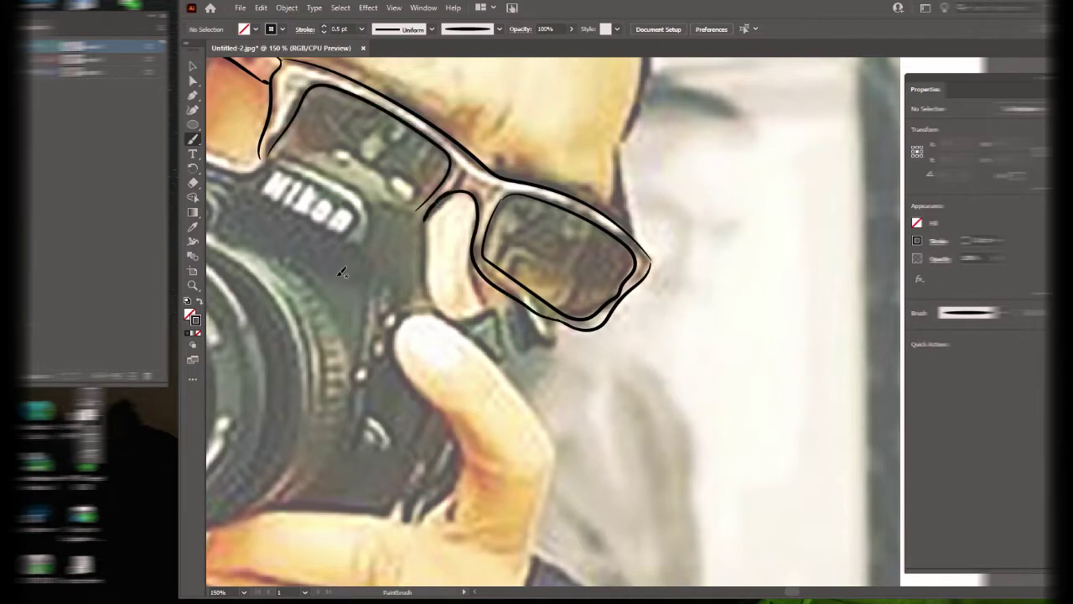
{"action": "left_click_drag", "start_coordinate": [303, 156], "coordinate": [363, 155]}
Outline the face edge beside the camera and the camera top around the Nikon label.
{"action": "key", "text": "ctrl+minus"}
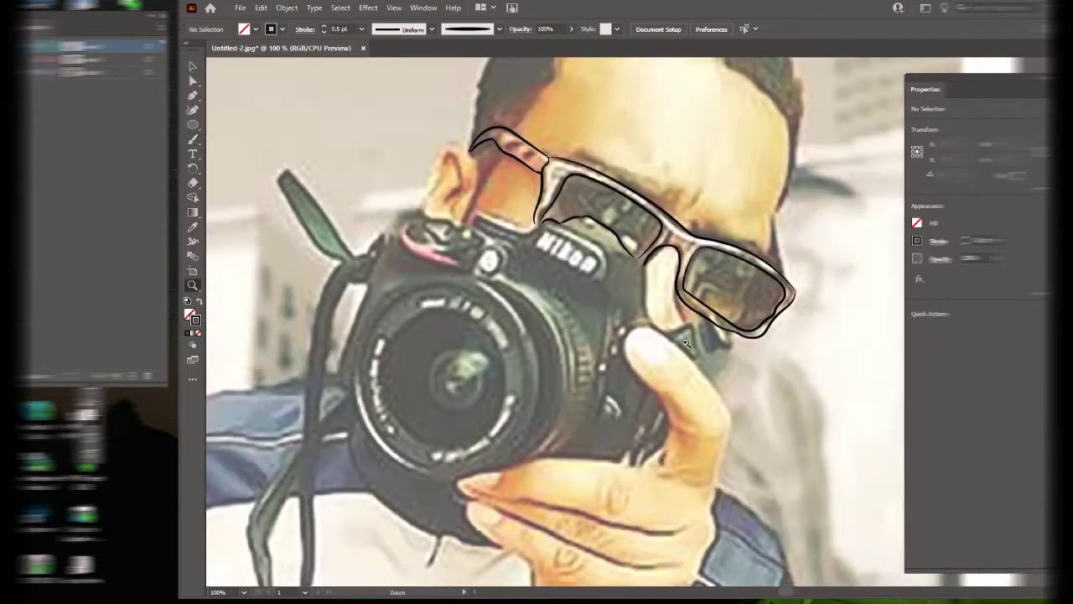
{"action": "mouse_move", "coordinate": [637, 258]}
{"action": "left_mouse_down"}
{"action": "mouse_move", "coordinate": [643, 294]}
{"action": "mouse_move", "coordinate": [700, 353]}
{"action": "left_mouse_up"}
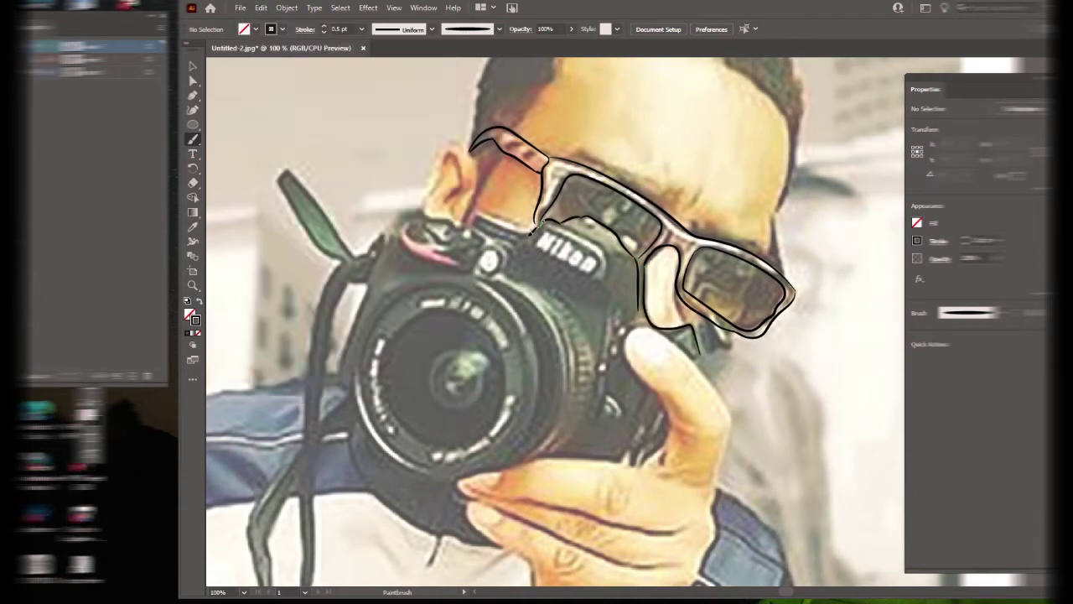
{"action": "left_click_drag", "start_coordinate": [475, 217], "coordinate": [604, 266]}
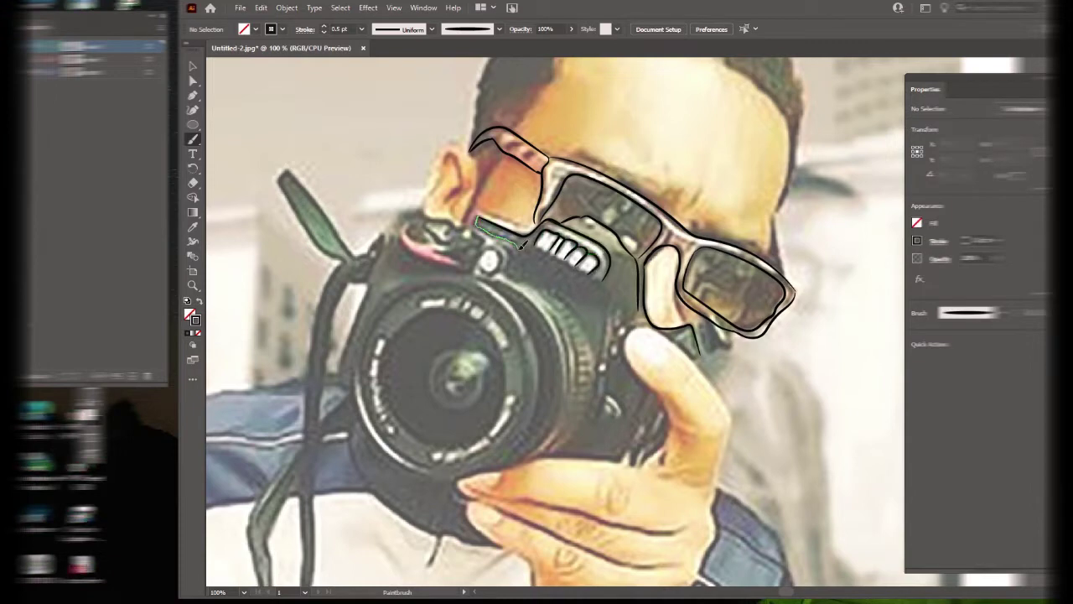
{"action": "left_click_drag", "start_coordinate": [533, 241], "coordinate": [636, 317]}
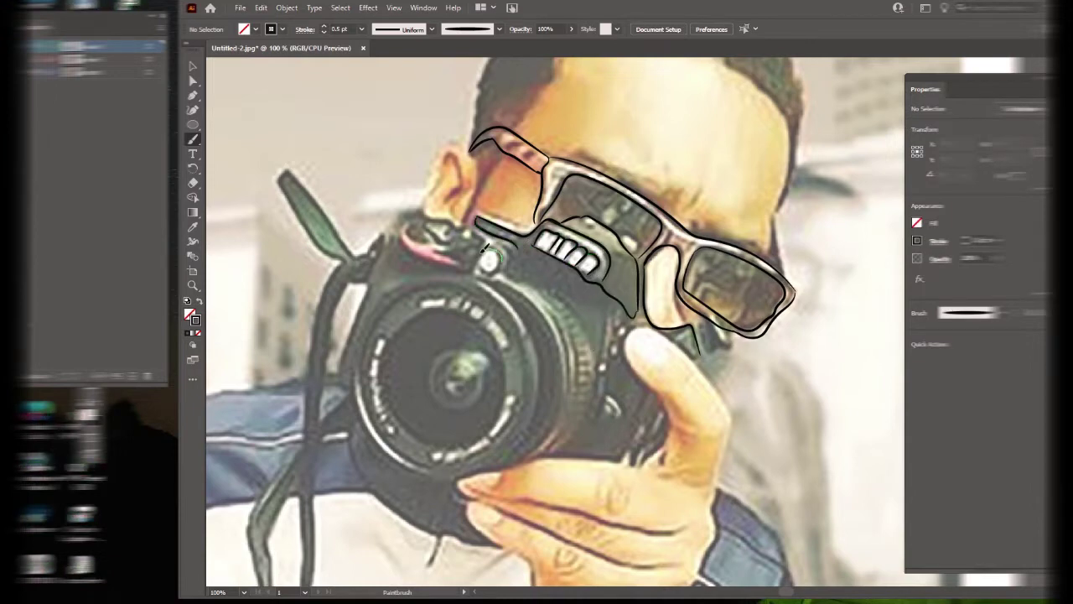
{"action": "key", "text": "ctrl+minus"}
{"action": "left_click", "coordinate": [192, 139]}
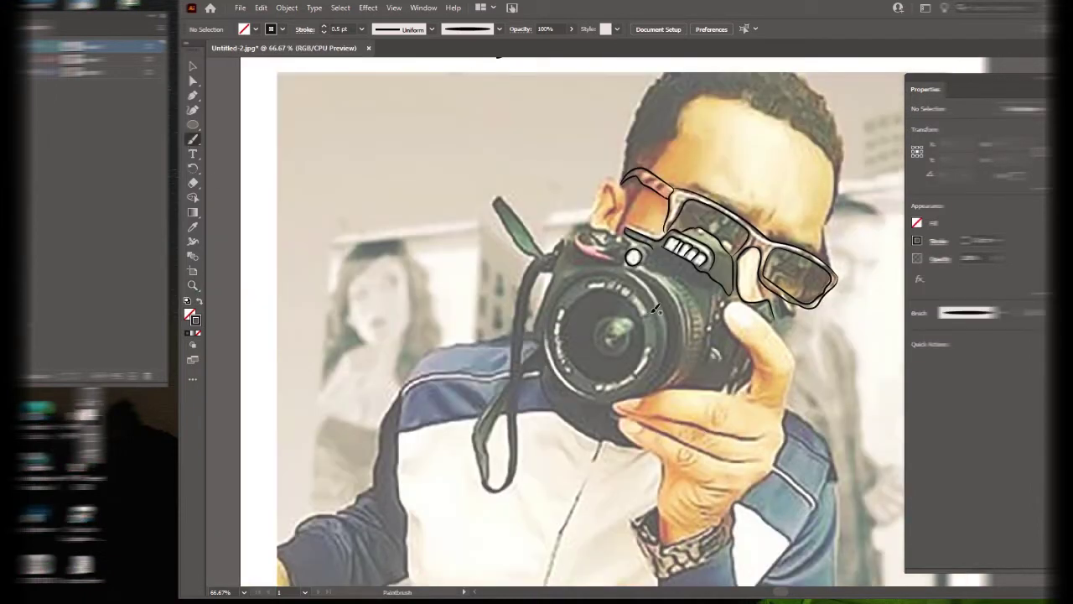
Outline the camera's right edge and the adjacent finger, redoing a stray stroke.
{"action": "left_click_drag", "start_coordinate": [749, 329], "coordinate": [723, 390]}
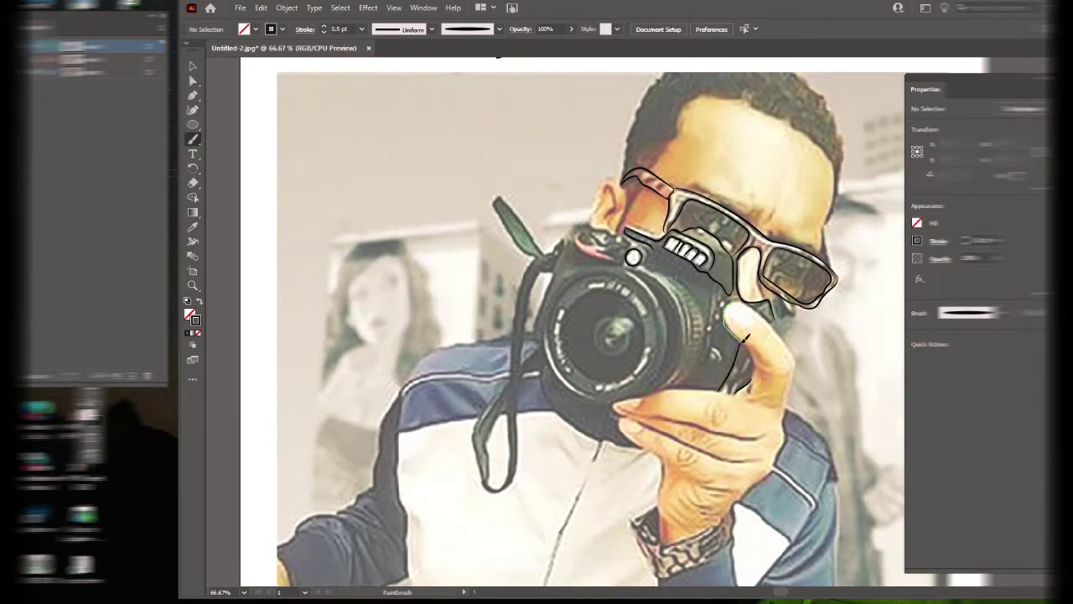
{"action": "left_click_drag", "start_coordinate": [745, 337], "coordinate": [755, 378]}
{"action": "key", "text": "ctrl+z"}
{"action": "left_click_drag", "start_coordinate": [730, 299], "coordinate": [773, 322]}
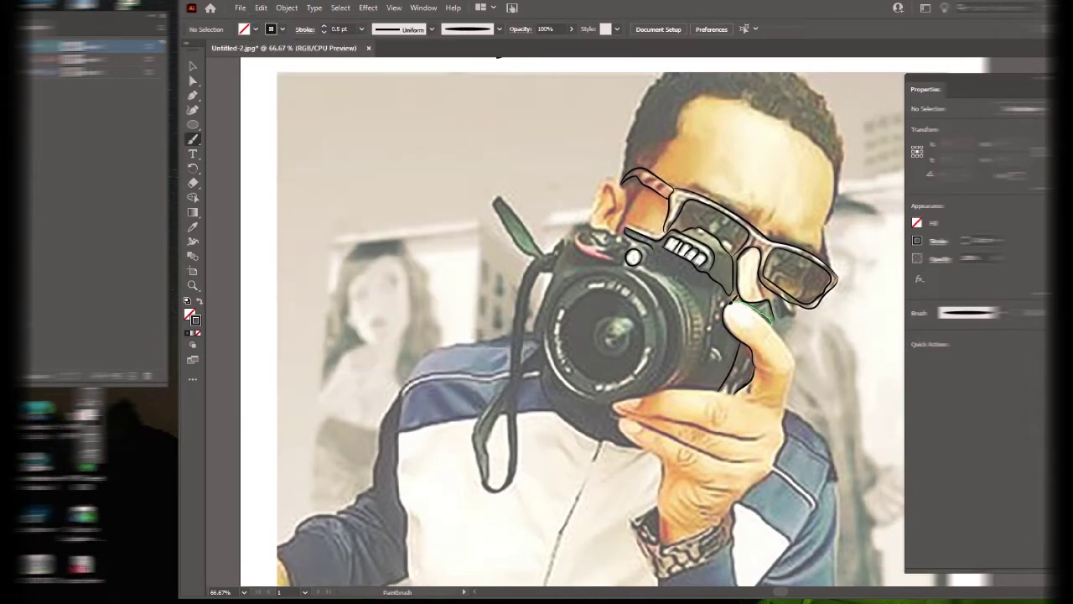
{"action": "left_click_drag", "start_coordinate": [795, 375], "coordinate": [788, 424]}
{"action": "scroll", "coordinate": [627, 309], "scroll_direction": "down", "scroll_amount": 3}
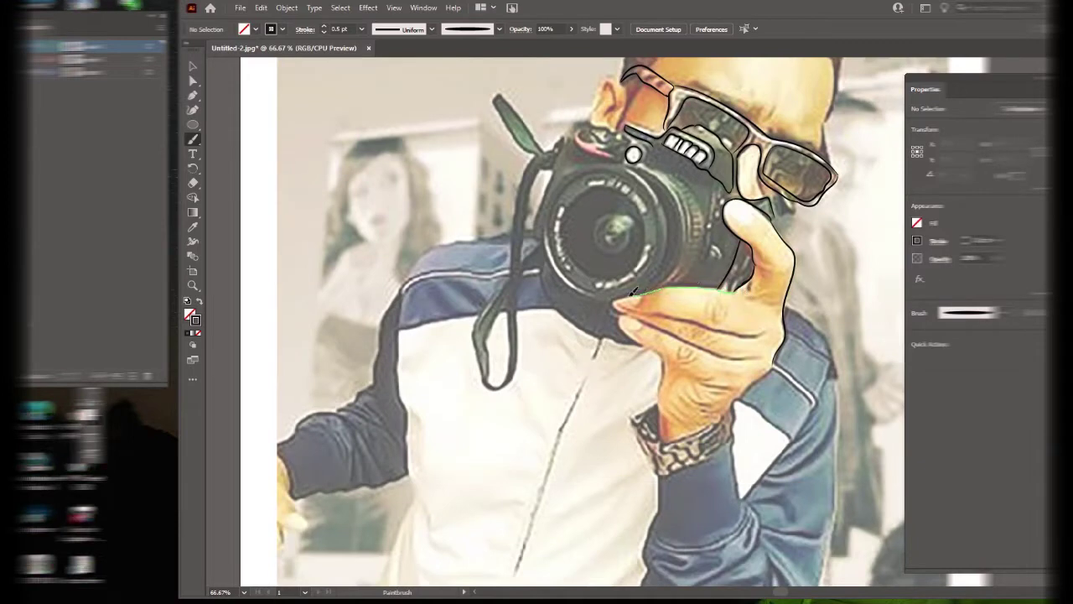
Outline the index finger, thumbnail, fingernail, palm, hand edge and the wrist's left edge.
{"action": "left_click_drag", "start_coordinate": [628, 309], "coordinate": [759, 335]}
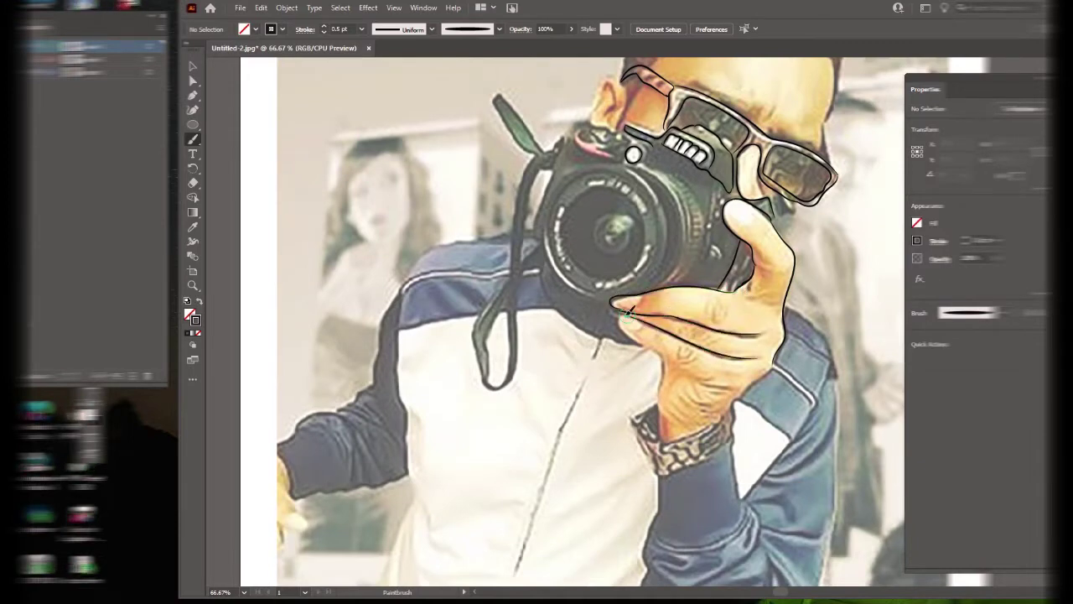
{"action": "left_click_drag", "start_coordinate": [616, 308], "coordinate": [660, 441]}
{"action": "left_click_drag", "start_coordinate": [704, 386], "coordinate": [731, 393]}
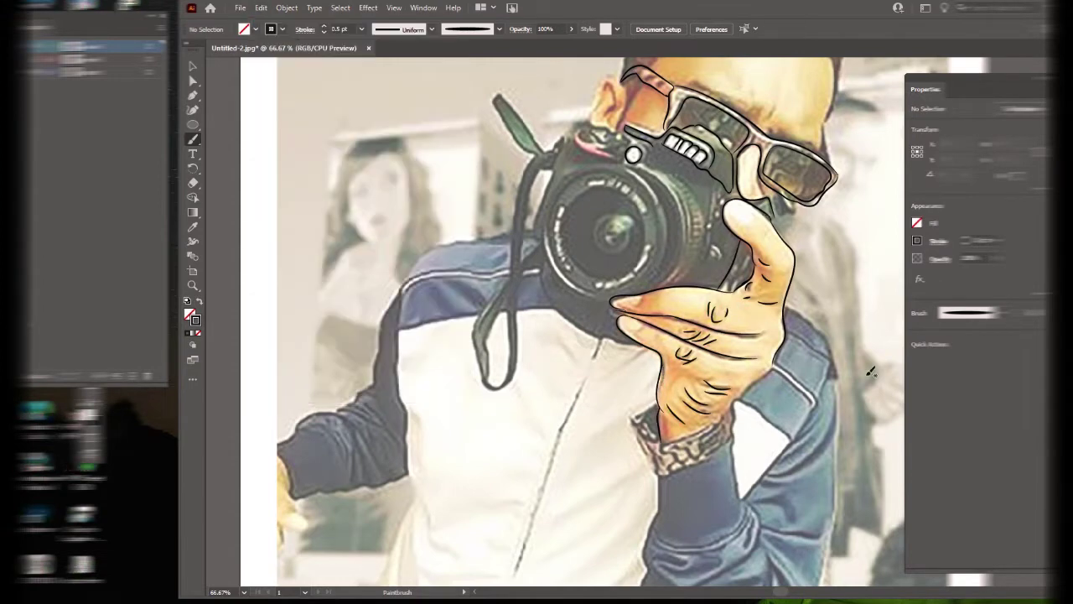
{"action": "left_click_drag", "start_coordinate": [728, 206], "coordinate": [750, 221]}
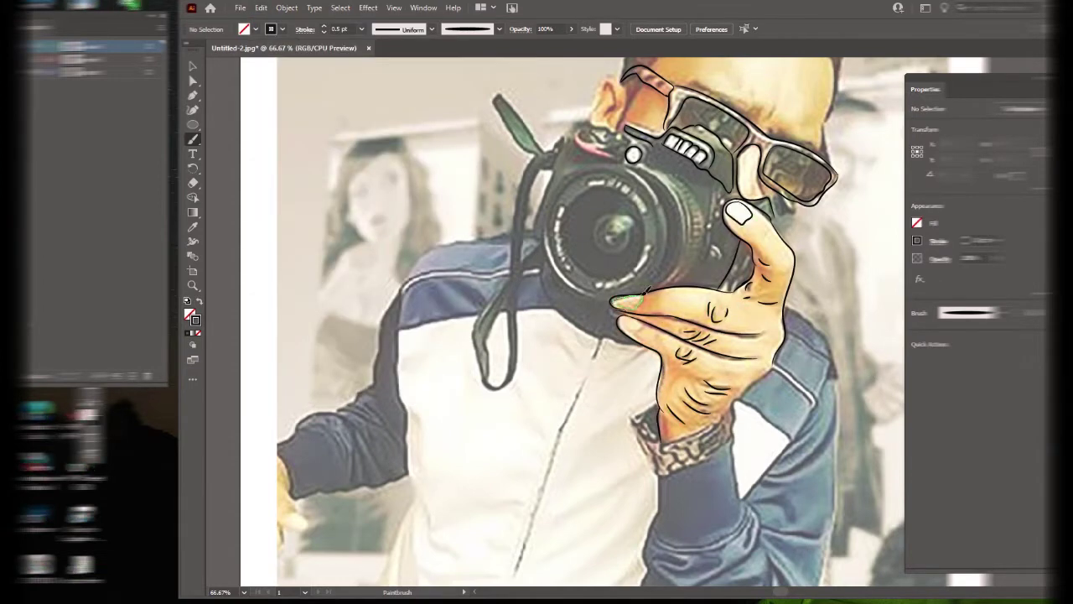
{"action": "left_click_drag", "start_coordinate": [646, 297], "coordinate": [622, 308]}
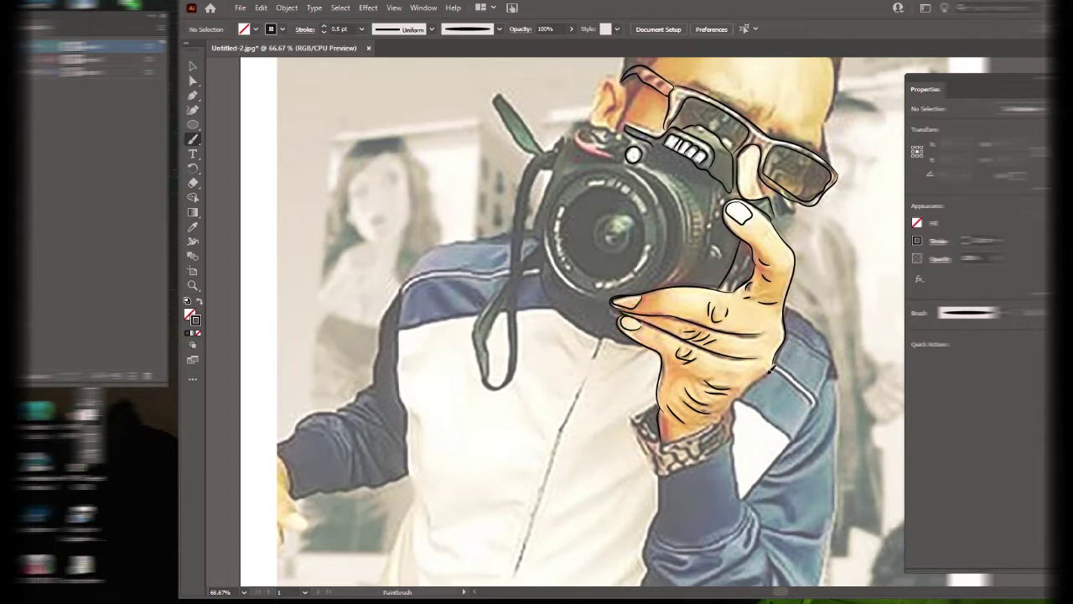
{"action": "mouse_move", "coordinate": [771, 369]}
{"action": "left_mouse_down"}
{"action": "mouse_move", "coordinate": [737, 435]}
{"action": "mouse_move", "coordinate": [671, 459]}
{"action": "mouse_move", "coordinate": [690, 463]}
{"action": "left_mouse_up"}
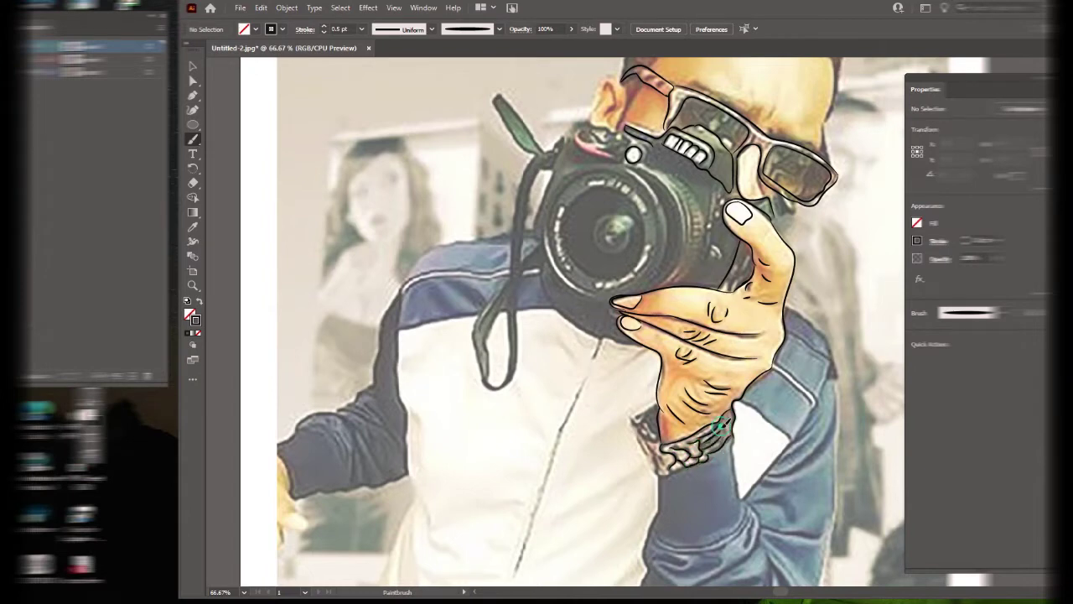
{"action": "left_click_drag", "start_coordinate": [718, 426], "coordinate": [737, 427]}
{"action": "left_click_drag", "start_coordinate": [636, 424], "coordinate": [659, 472]}
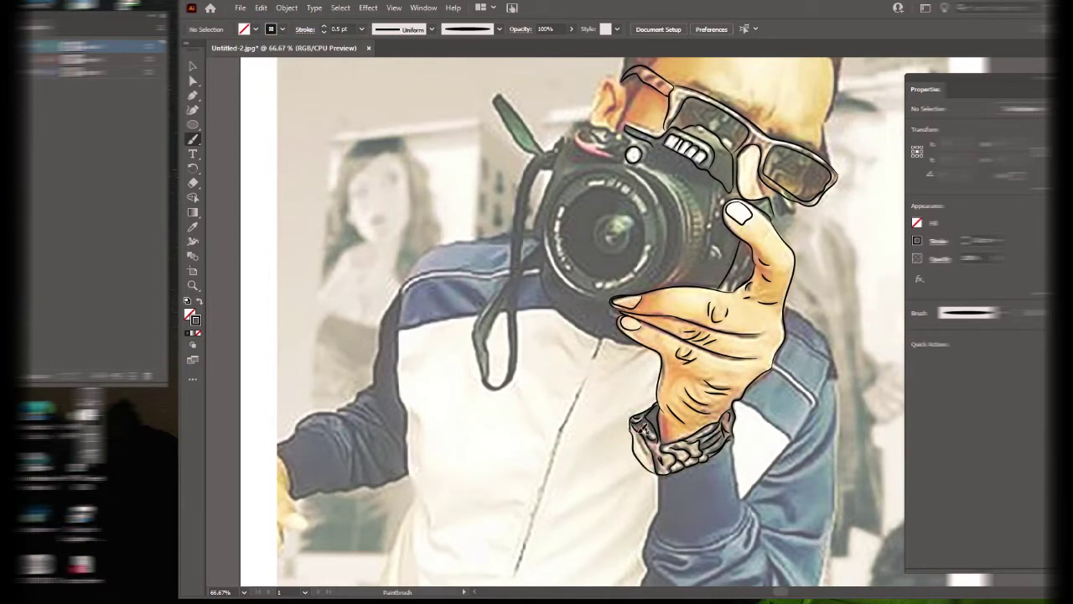
Zoom in to 100% and outline the sleeve's left edge.
{"action": "scroll", "coordinate": [662, 498], "scroll_direction": "down", "scroll_amount": 2}
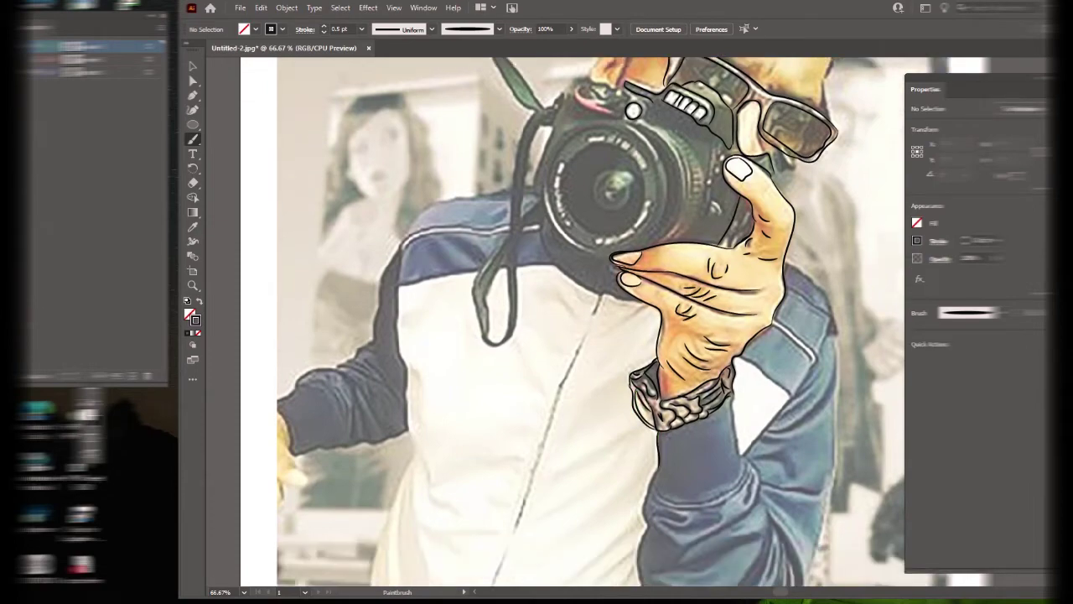
{"action": "key", "text": "ctrl+equal"}
{"action": "left_click_drag", "start_coordinate": [577, 378], "coordinate": [577, 379]}
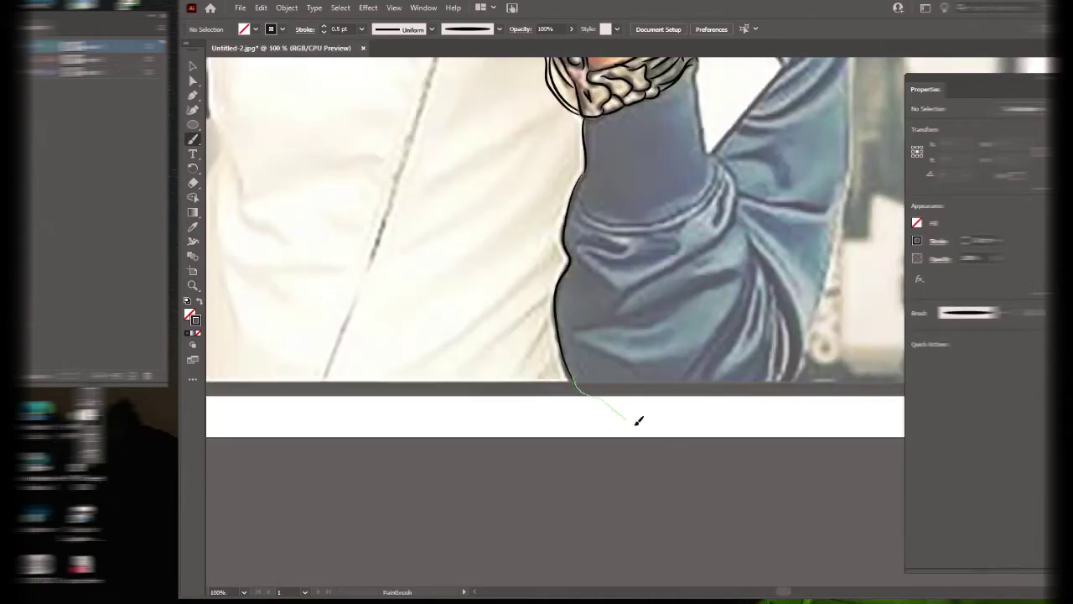
{"action": "left_click_drag", "start_coordinate": [849, 220], "coordinate": [850, 217]}
{"action": "scroll", "coordinate": [852, 137], "scroll_direction": "up", "scroll_amount": 3}
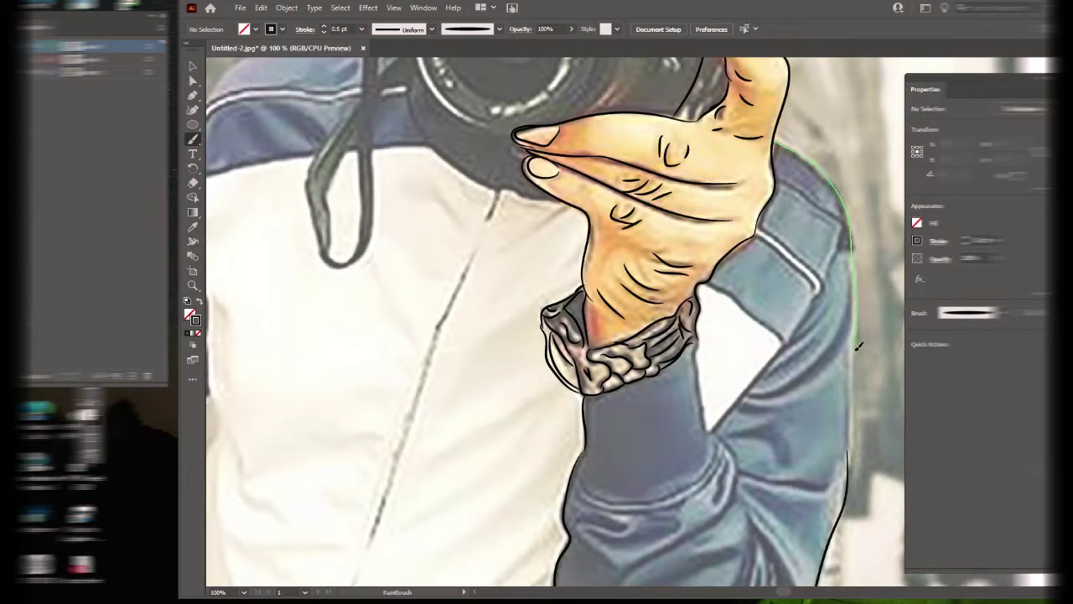
{"action": "left_click_drag", "start_coordinate": [858, 345], "coordinate": [849, 444]}
{"action": "scroll", "coordinate": [532, 199], "scroll_direction": "up", "scroll_amount": 3}
Trace the outer lens rim, the inner lens ring and a spiral at the lens centre.
{"action": "left_click_drag", "start_coordinate": [536, 204], "coordinate": [414, 286]}
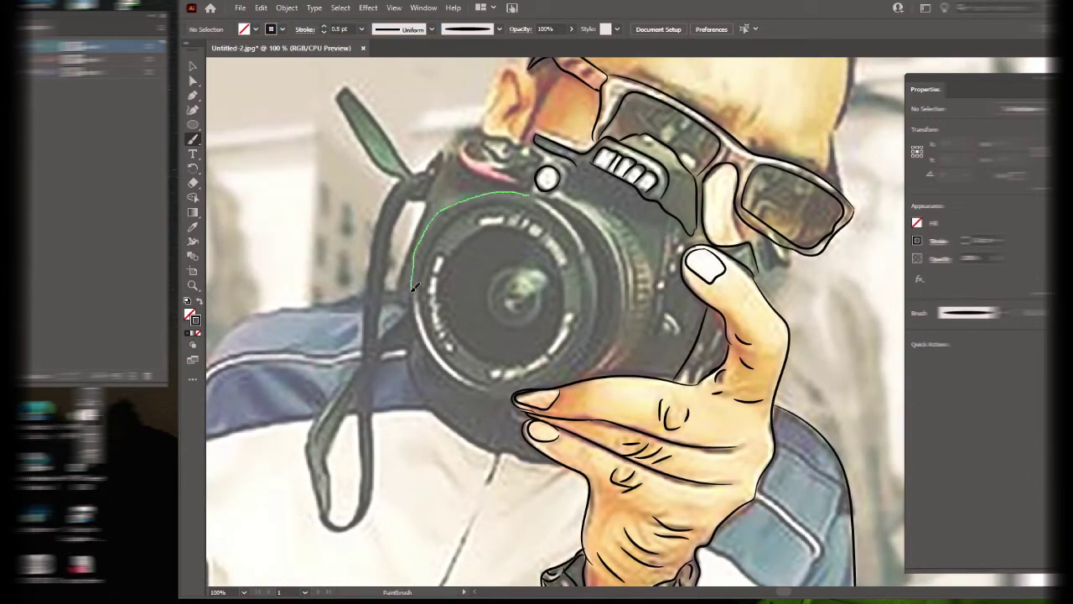
{"action": "left_click_drag", "start_coordinate": [520, 193], "coordinate": [597, 266]}
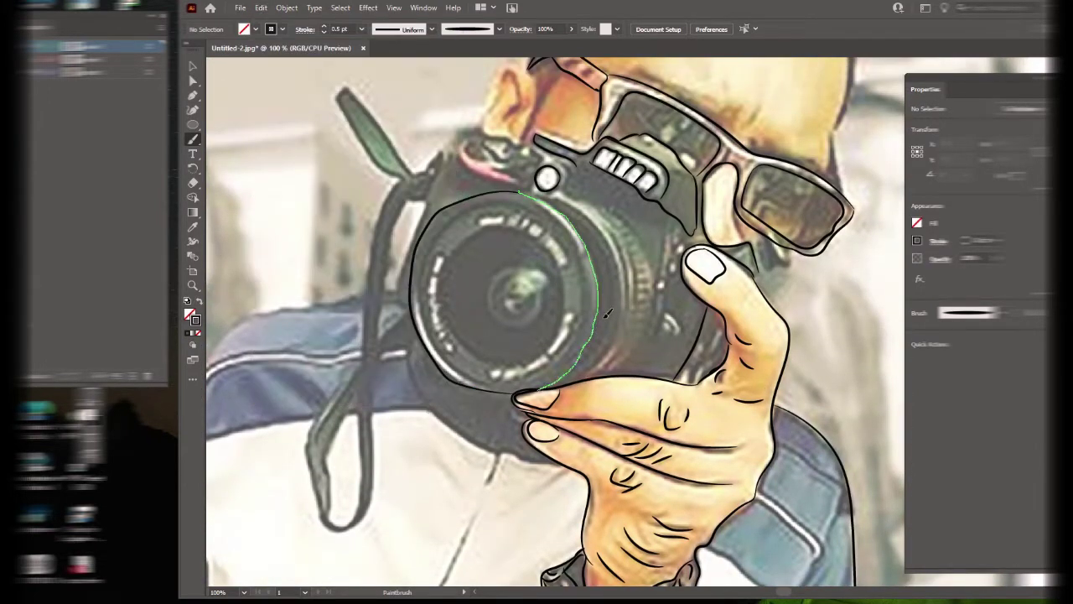
{"action": "left_click_drag", "start_coordinate": [483, 204], "coordinate": [431, 254]}
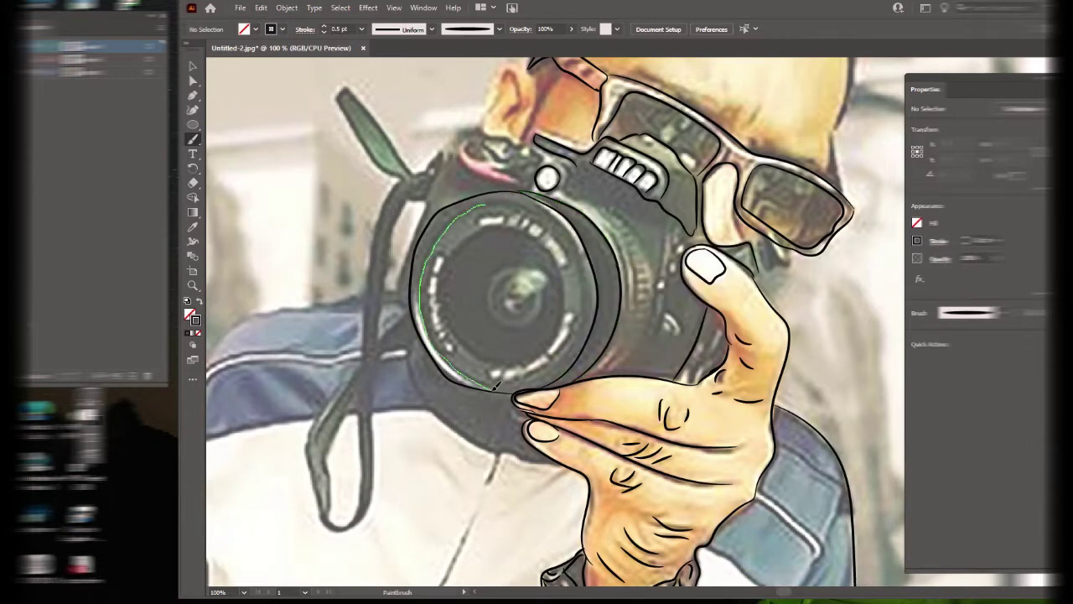
{"action": "left_click_drag", "start_coordinate": [477, 203], "coordinate": [587, 323]}
{"action": "left_click_drag", "start_coordinate": [488, 228], "coordinate": [485, 359]}
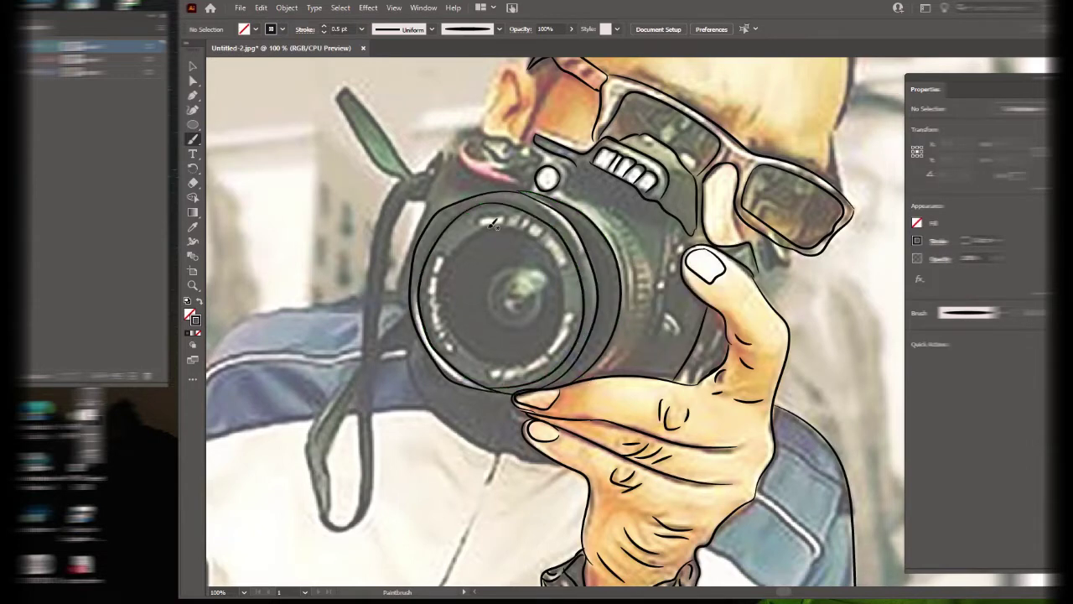
{"action": "left_click_drag", "start_coordinate": [564, 273], "coordinate": [494, 228]}
{"action": "mouse_move", "coordinate": [536, 285]}
{"action": "left_mouse_down"}
{"action": "mouse_move", "coordinate": [494, 304]}
{"action": "mouse_move", "coordinate": [516, 290]}
{"action": "left_mouse_up"}
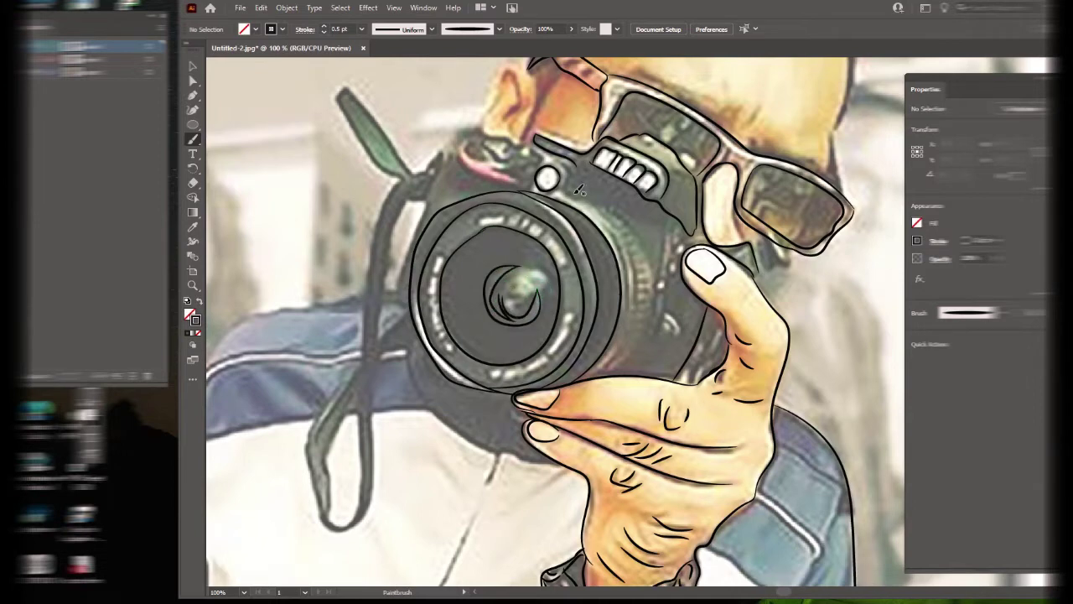
Outline the lens barrel, focus ring tick marks, lens edge, and camera body side and top.
{"action": "left_click_drag", "start_coordinate": [578, 191], "coordinate": [662, 376]}
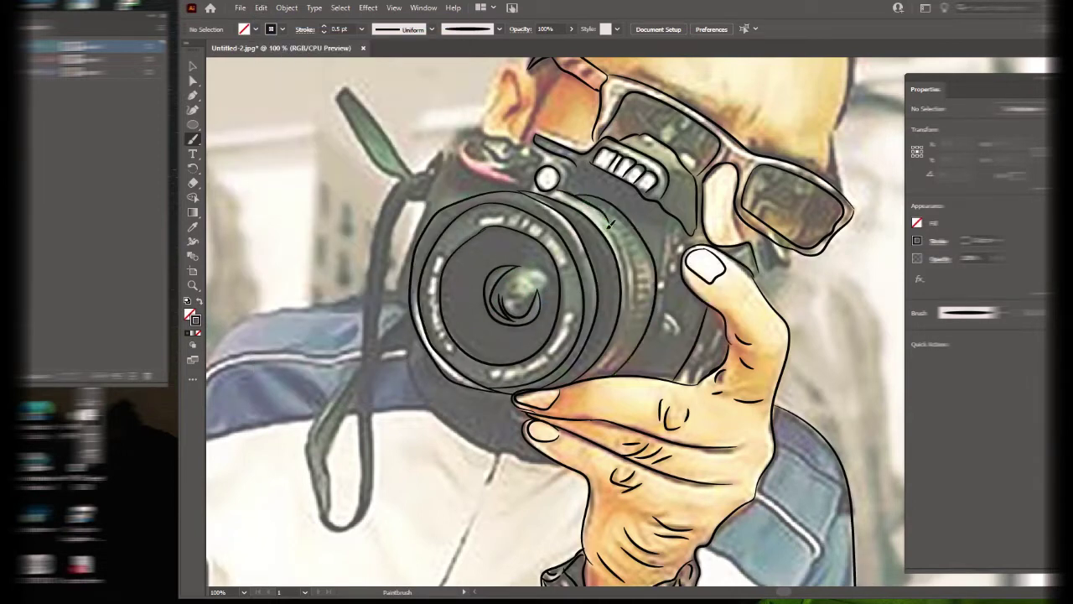
{"action": "mouse_move", "coordinate": [611, 223]}
{"action": "left_mouse_down"}
{"action": "mouse_move", "coordinate": [642, 243]}
{"action": "mouse_move", "coordinate": [653, 327]}
{"action": "left_mouse_up"}
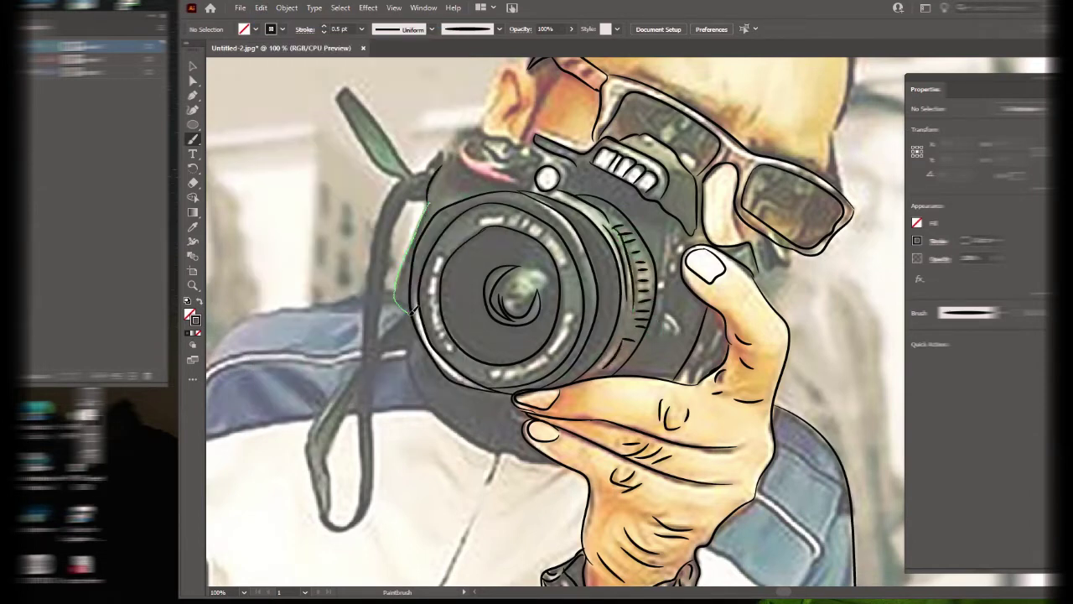
{"action": "left_click_drag", "start_coordinate": [412, 310], "coordinate": [411, 314]}
{"action": "mouse_move", "coordinate": [719, 331]}
{"action": "left_mouse_down"}
{"action": "mouse_move", "coordinate": [718, 340]}
{"action": "mouse_move", "coordinate": [672, 332]}
{"action": "left_mouse_up"}
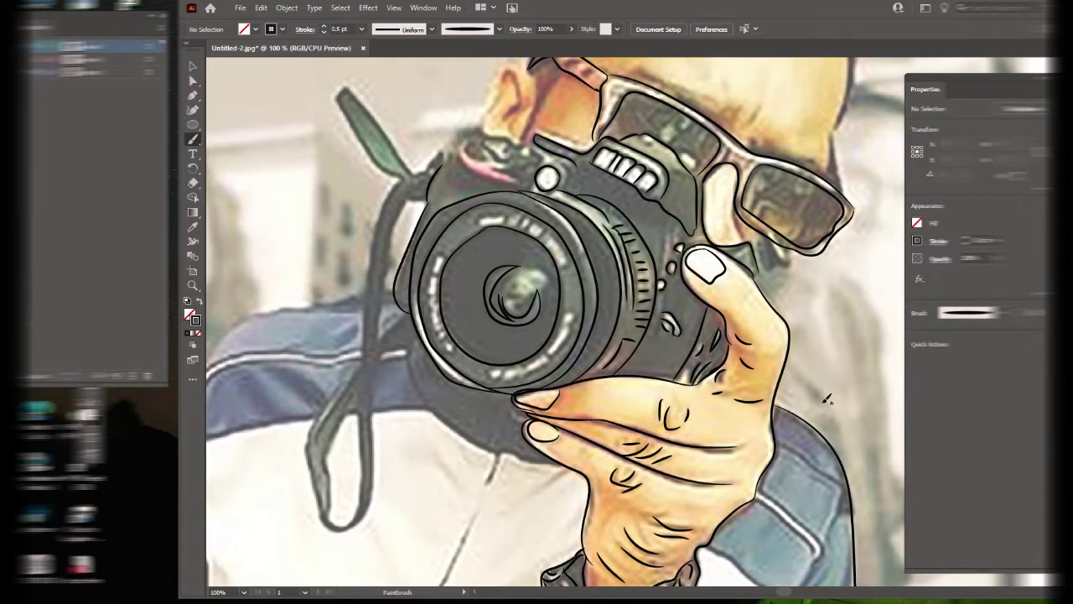
{"action": "left_click_drag", "start_coordinate": [681, 248], "coordinate": [706, 222]}
{"action": "mouse_move", "coordinate": [531, 152]}
{"action": "left_mouse_down"}
{"action": "mouse_move", "coordinate": [521, 175]}
{"action": "mouse_move", "coordinate": [505, 163]}
{"action": "mouse_move", "coordinate": [429, 167]}
{"action": "left_mouse_up"}
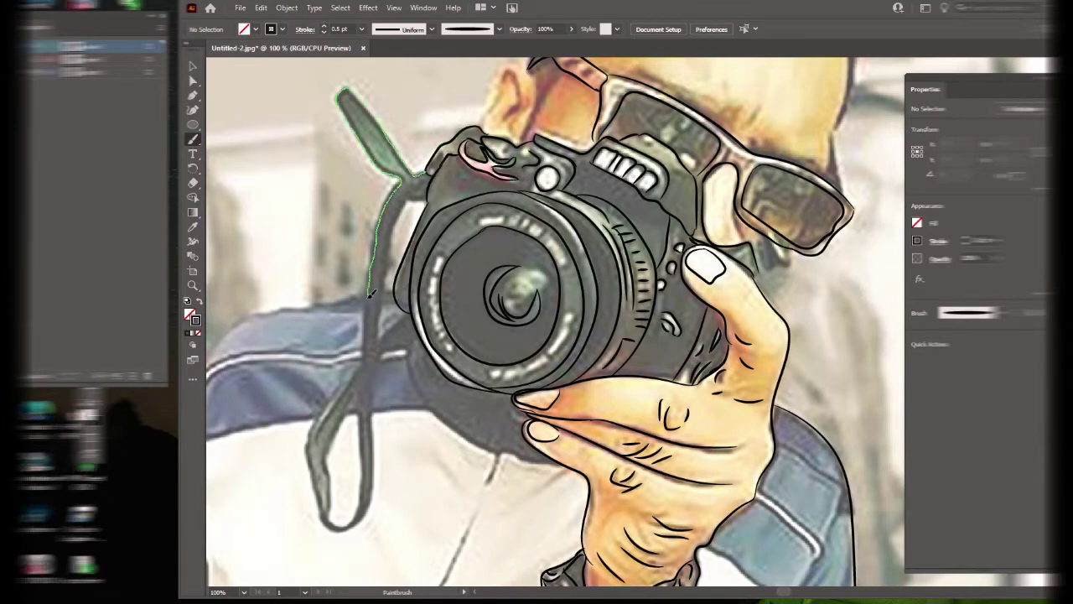
Outline the camera strap's blade, loop and edges, plus the edge between face and hand.
{"action": "mouse_move", "coordinate": [429, 168]}
{"action": "left_mouse_down"}
{"action": "mouse_move", "coordinate": [373, 357]}
{"action": "mouse_move", "coordinate": [417, 333]}
{"action": "left_mouse_up"}
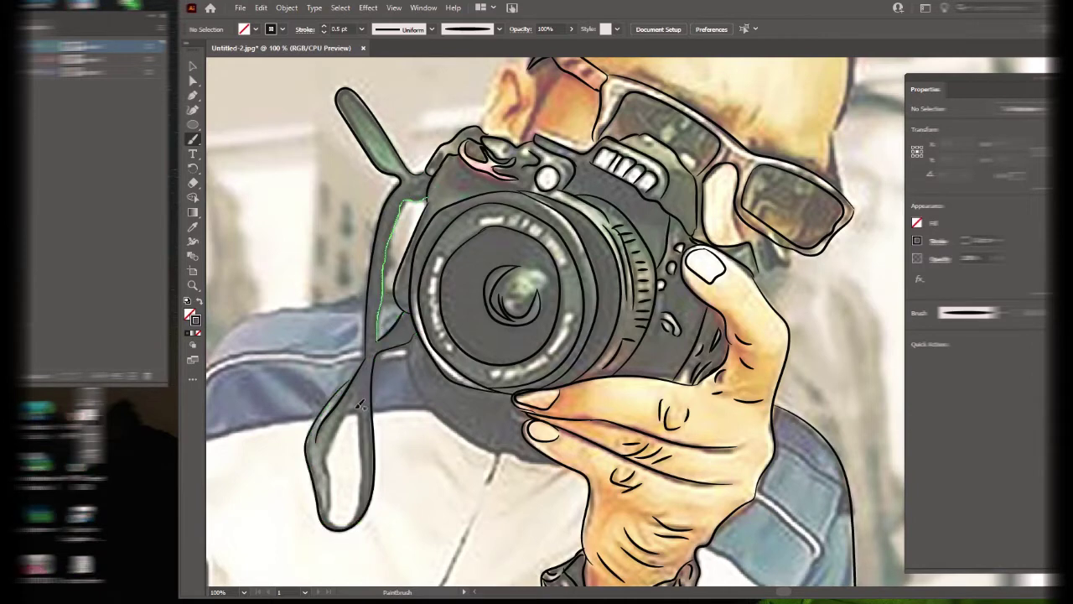
{"action": "left_click_drag", "start_coordinate": [349, 397], "coordinate": [340, 529]}
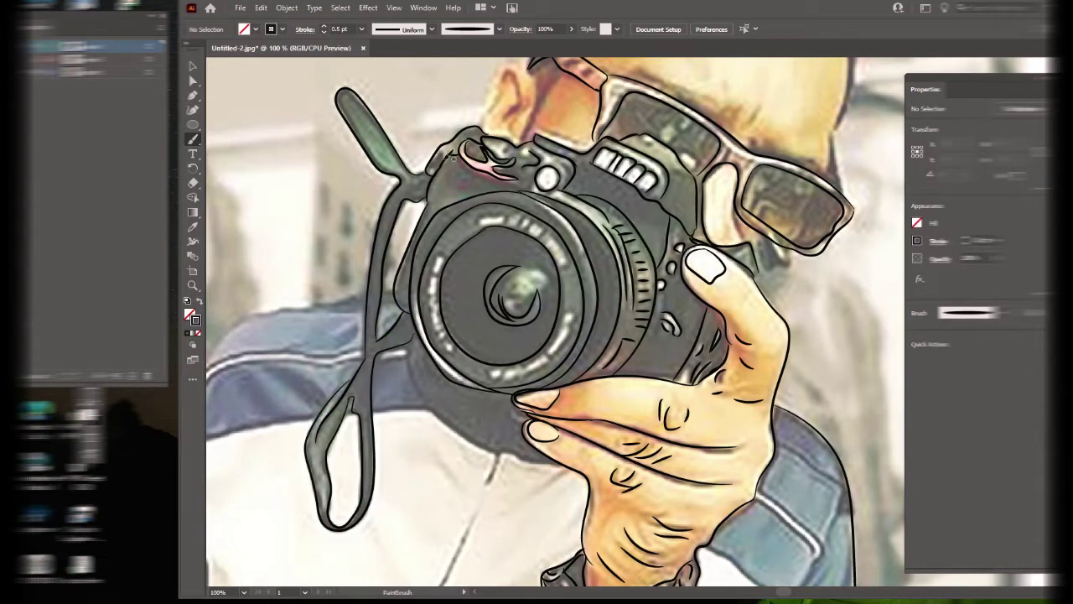
{"action": "left_click_drag", "start_coordinate": [451, 155], "coordinate": [380, 357]}
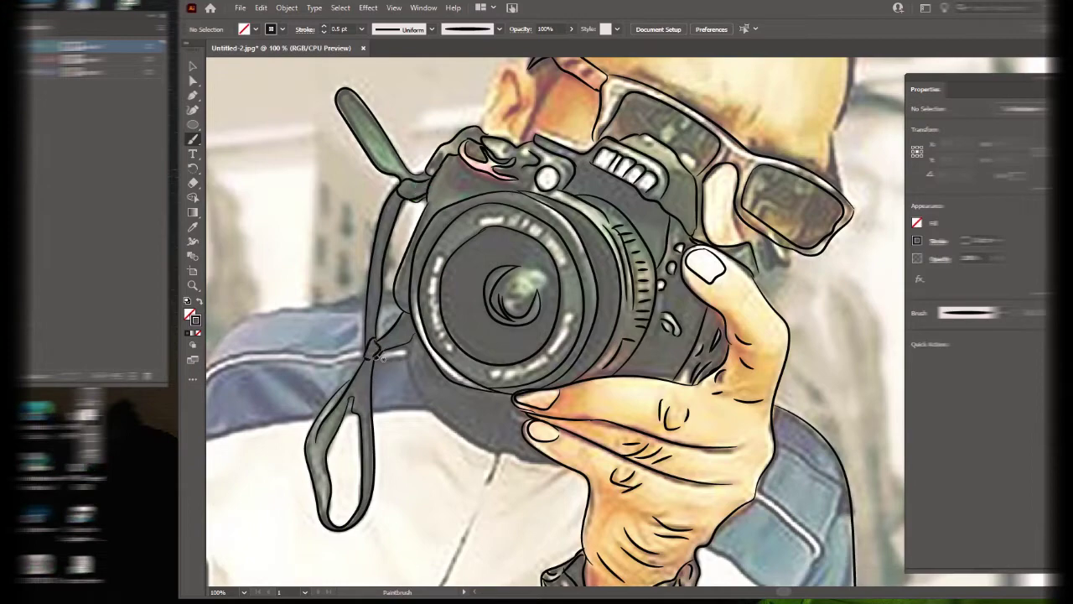
{"action": "key", "text": "ctrl+minus"}
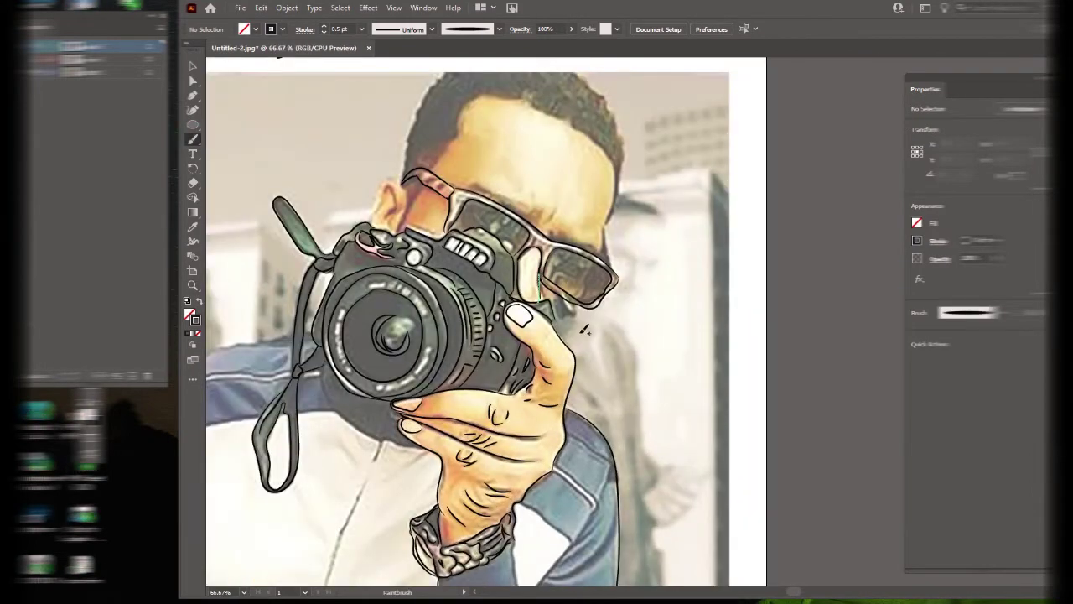
{"action": "left_click_drag", "start_coordinate": [560, 298], "coordinate": [572, 337]}
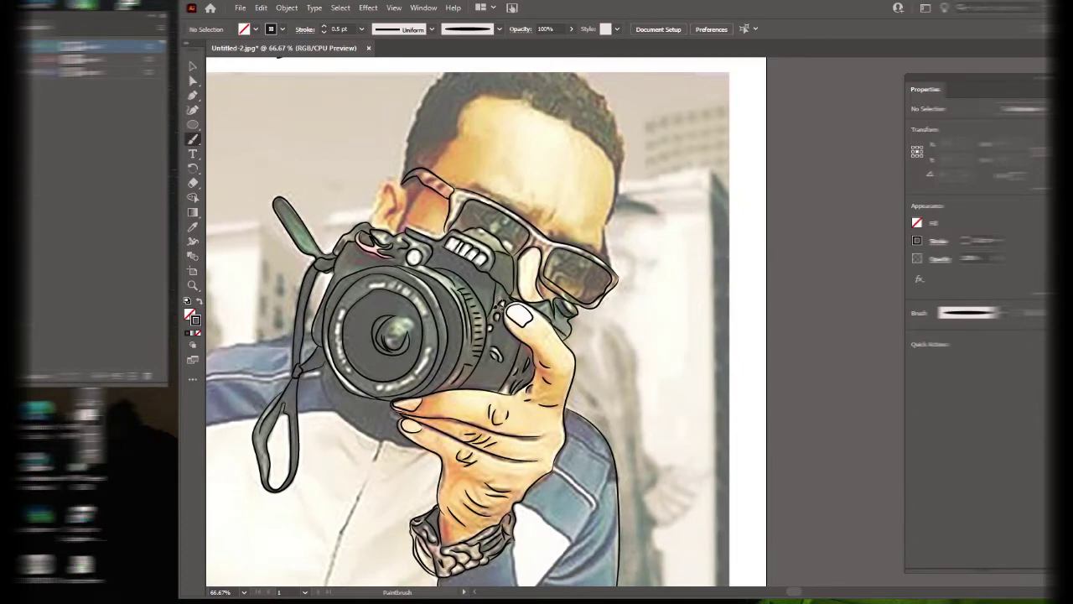
Outline the jacket shoulder, left arm and the blue-and-white stripe edge.
{"action": "scroll", "coordinate": [352, 342], "scroll_direction": "left", "scroll_amount": 5}
{"action": "scroll", "coordinate": [571, 217], "scroll_direction": "down", "scroll_amount": 2}
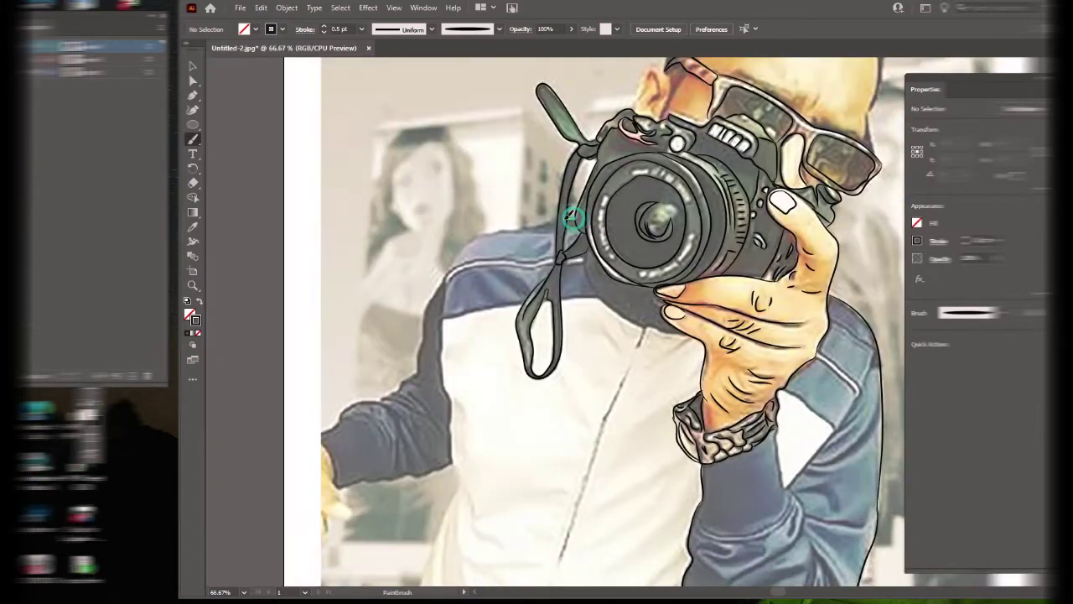
{"action": "mouse_move", "coordinate": [570, 216]}
{"action": "left_mouse_down"}
{"action": "mouse_move", "coordinate": [319, 436]}
{"action": "mouse_move", "coordinate": [365, 477]}
{"action": "mouse_move", "coordinate": [418, 475]}
{"action": "left_mouse_up"}
{"action": "left_click_drag", "start_coordinate": [444, 352], "coordinate": [450, 463]}
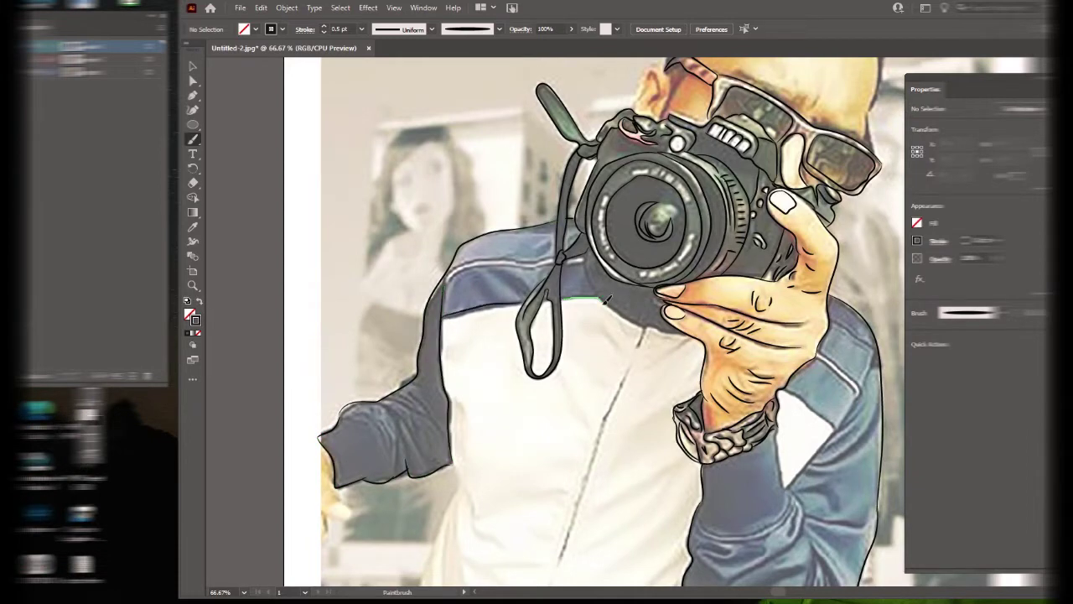
{"action": "left_click_drag", "start_coordinate": [441, 315], "coordinate": [669, 332]}
Outline the right sleeve, the forearm beside the white gap, and the seam down the chest.
{"action": "scroll", "coordinate": [658, 390], "scroll_direction": "down", "scroll_amount": 2}
{"action": "left_click_drag", "start_coordinate": [834, 250], "coordinate": [859, 261]}
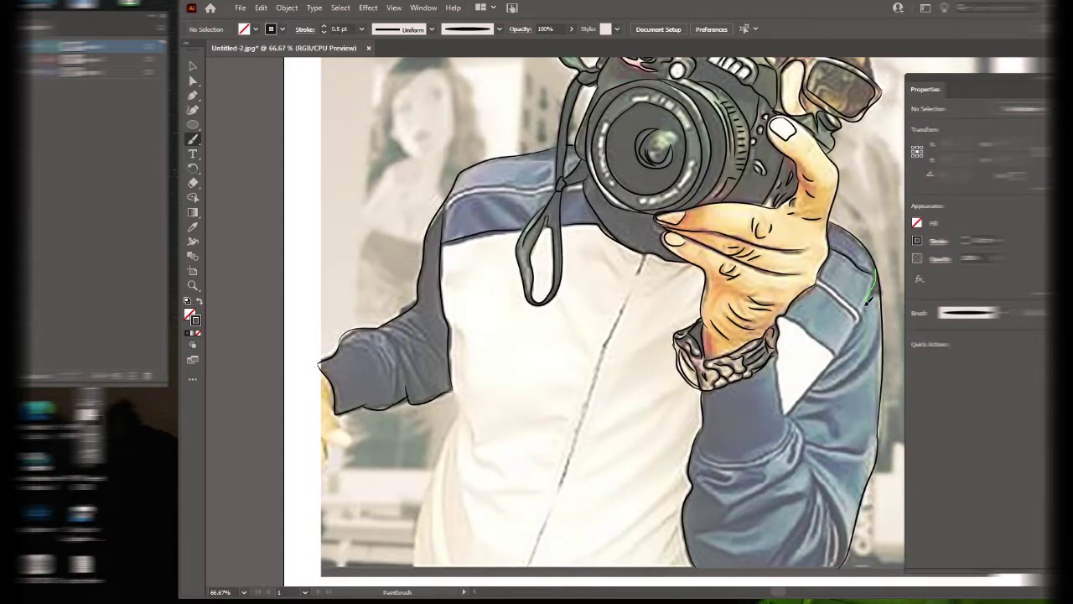
{"action": "left_click_drag", "start_coordinate": [869, 304], "coordinate": [788, 412]}
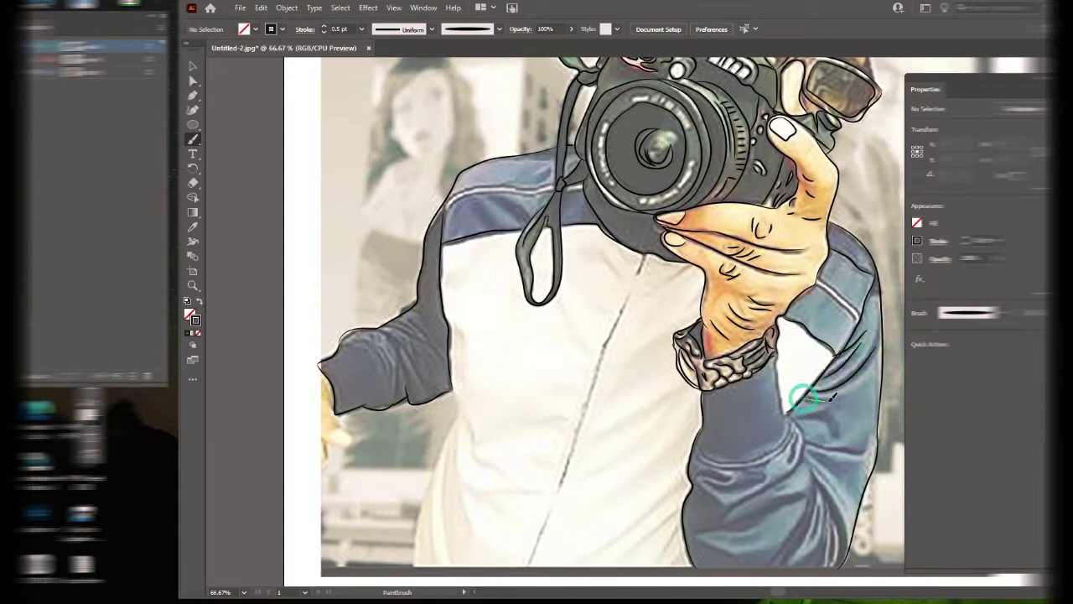
{"action": "mouse_move", "coordinate": [875, 444]}
{"action": "left_mouse_down"}
{"action": "mouse_move", "coordinate": [804, 419]}
{"action": "mouse_move", "coordinate": [759, 493]}
{"action": "left_mouse_up"}
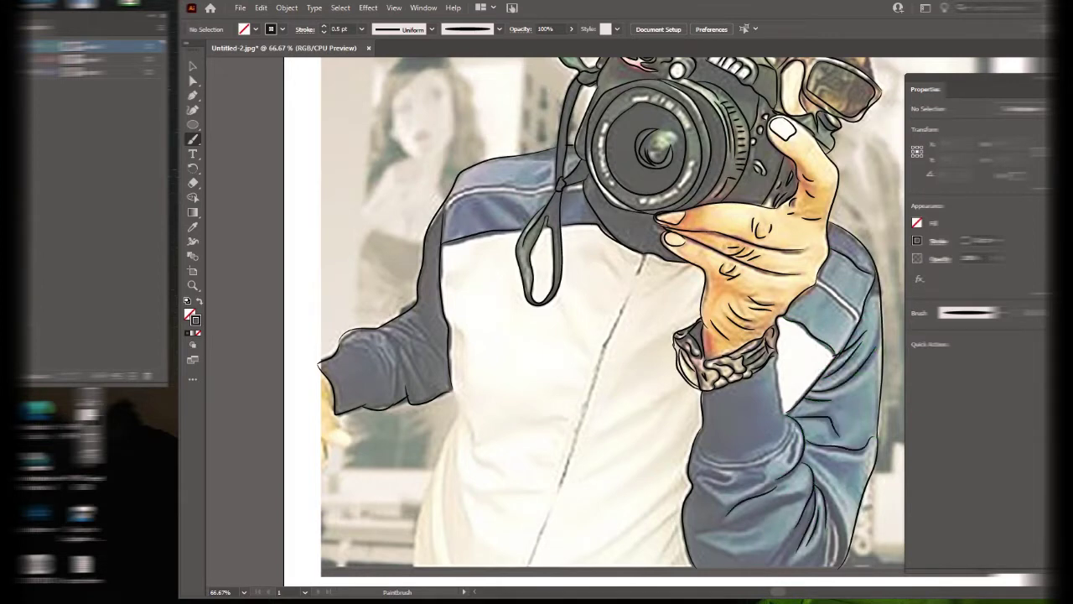
{"action": "scroll", "coordinate": [813, 503], "scroll_direction": "down", "scroll_amount": 2}
{"action": "left_click_drag", "start_coordinate": [812, 383], "coordinate": [837, 478]}
{"action": "left_click_drag", "start_coordinate": [803, 410], "coordinate": [692, 444]}
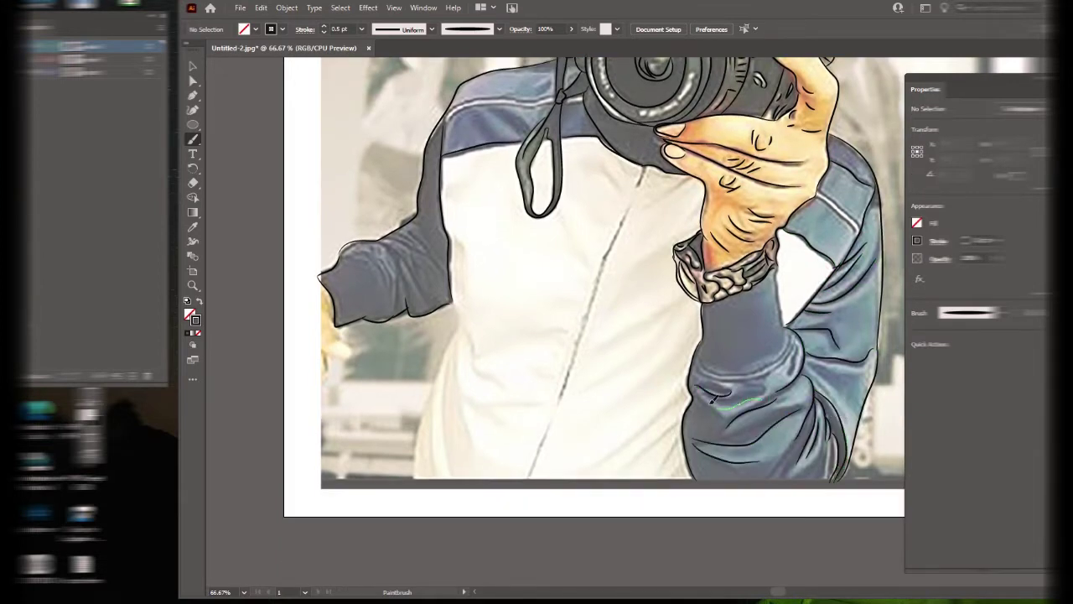
{"action": "left_click_drag", "start_coordinate": [792, 379], "coordinate": [698, 363]}
{"action": "left_click_drag", "start_coordinate": [788, 329], "coordinate": [786, 267]}
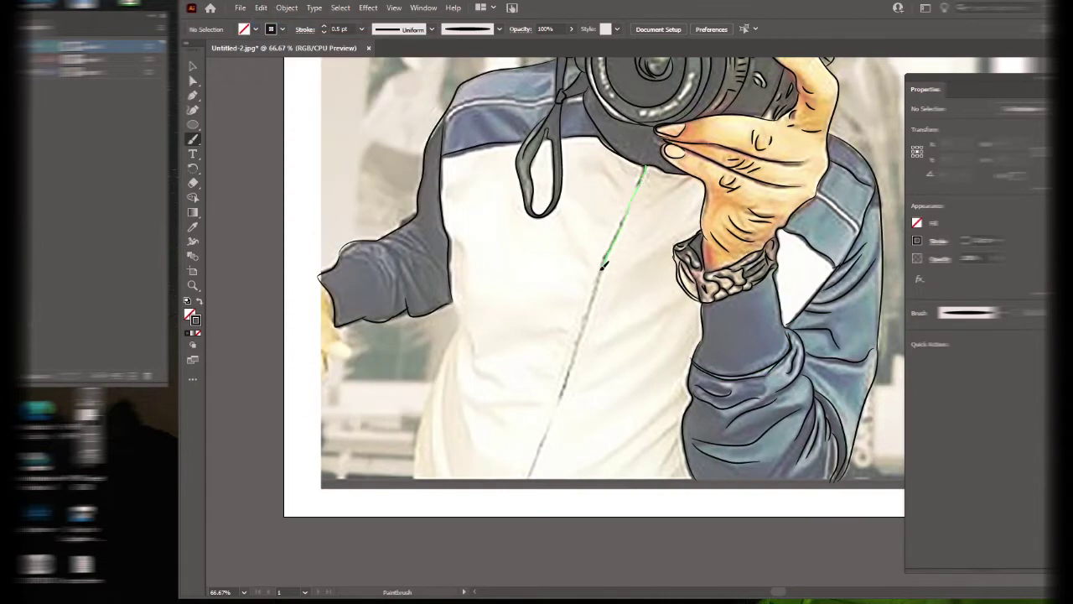
{"action": "left_click_drag", "start_coordinate": [566, 383], "coordinate": [564, 386]}
Zoom in on the camera to 100% and outline the edge of the cheek.
{"action": "key", "text": "z"}
{"action": "left_click", "coordinate": [495, 411]}
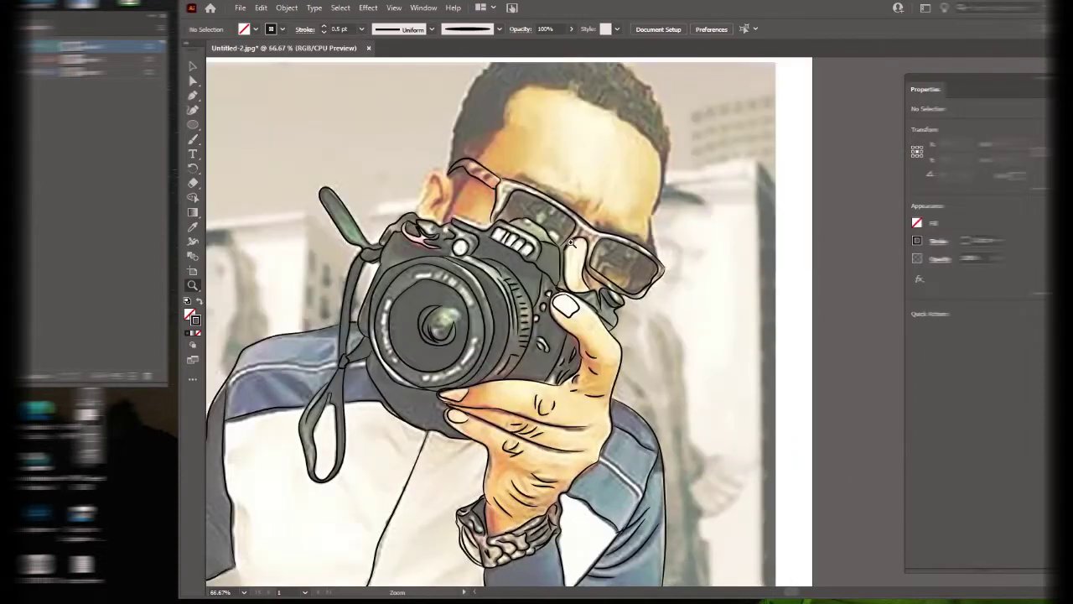
{"action": "key", "text": "b"}
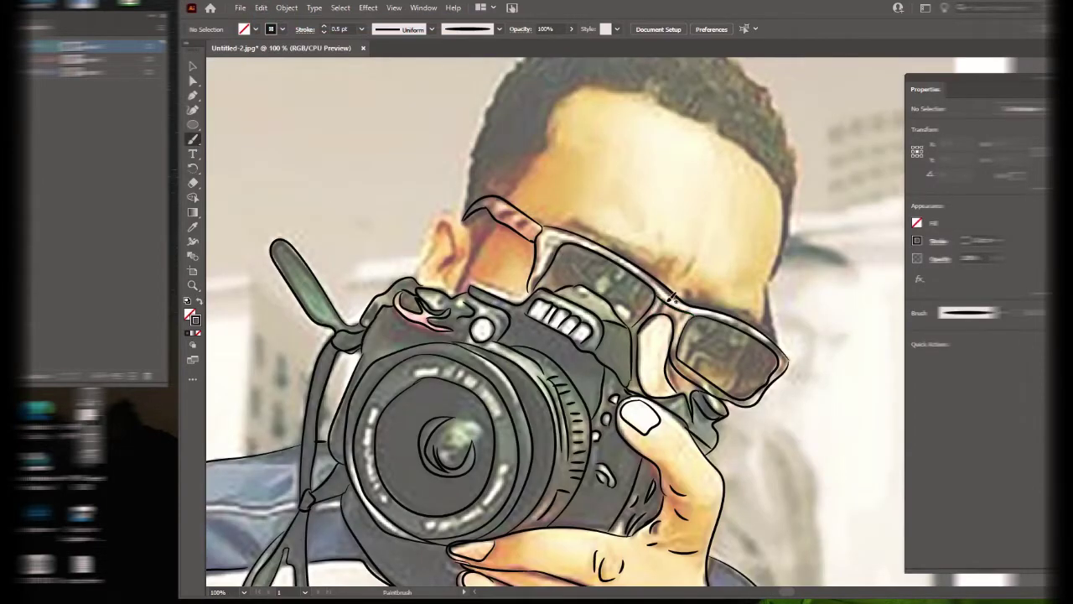
{"action": "left_click_drag", "start_coordinate": [786, 344], "coordinate": [793, 354]}
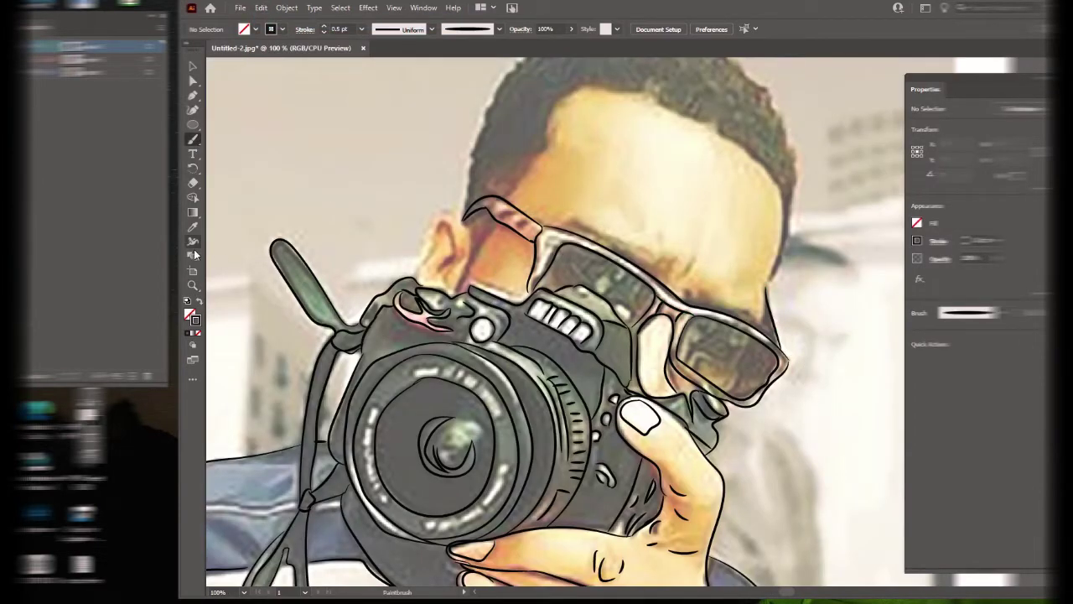
Hide the photo to view only line art and erase the stray lower-left line fragments.
{"action": "key", "text": "z"}
{"action": "left_click", "coordinate": [234, 440], "text": "alt"}
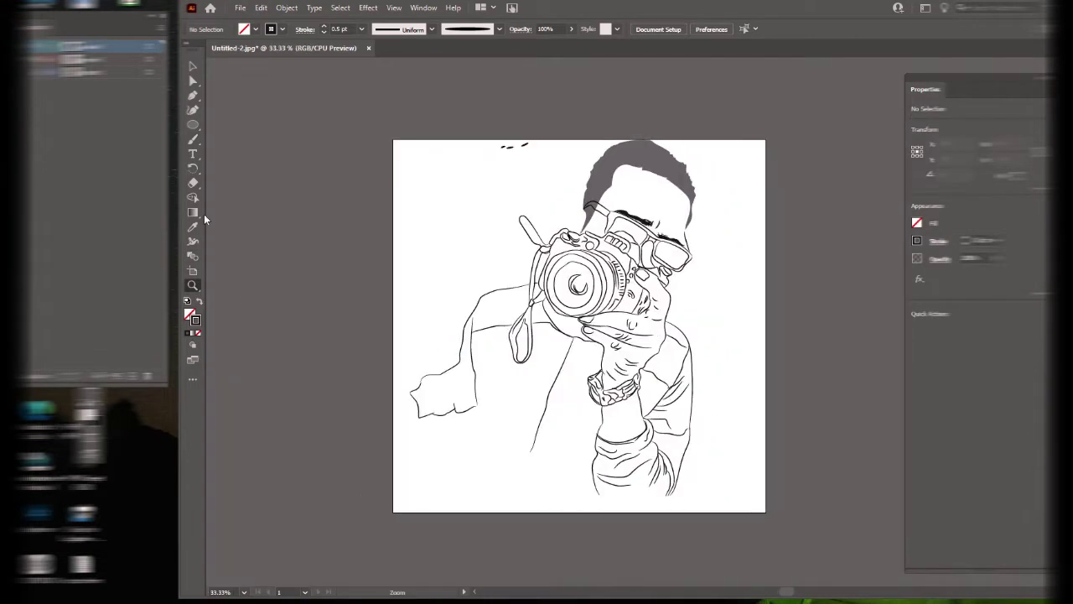
{"action": "key", "text": "ctrl+alt+3"}
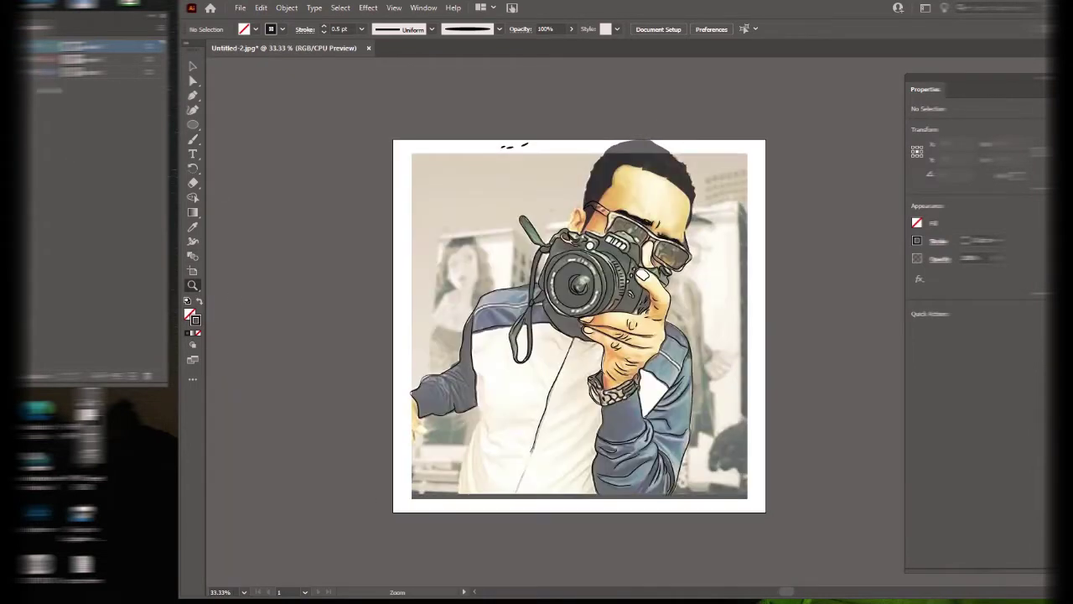
{"action": "key", "text": "ctrl+shift+w"}
{"action": "key", "text": "shift+e"}
{"action": "left_click_drag", "start_coordinate": [695, 474], "coordinate": [604, 478]}
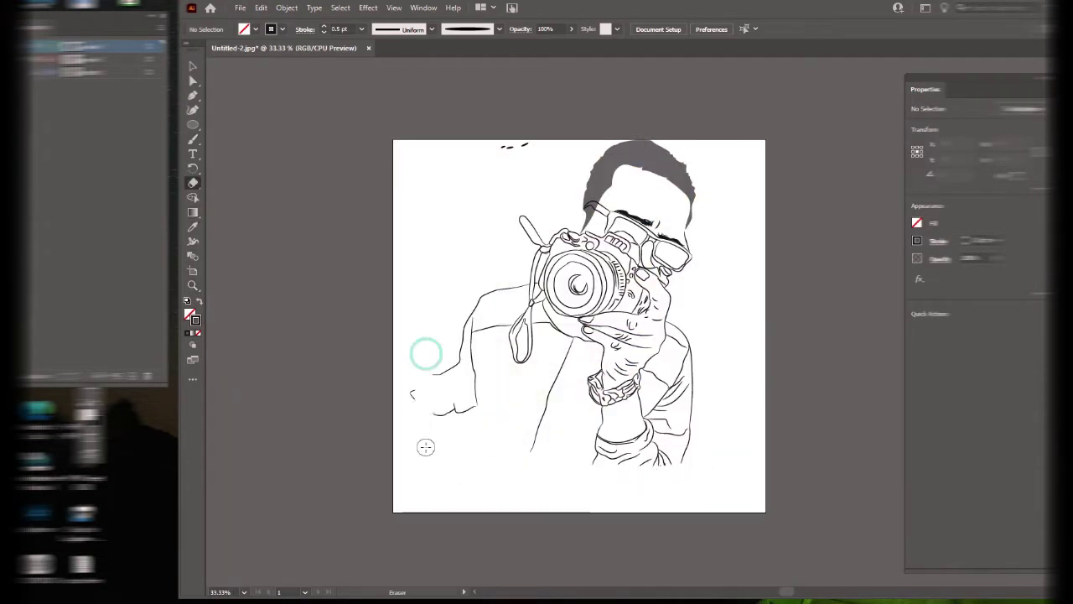
{"action": "left_click_drag", "start_coordinate": [425, 447], "coordinate": [469, 411]}
Paint jagged brush strokes along the jacket's bottom edge.
{"action": "key", "text": "b"}
{"action": "left_click_drag", "start_coordinate": [457, 347], "coordinate": [460, 445]}
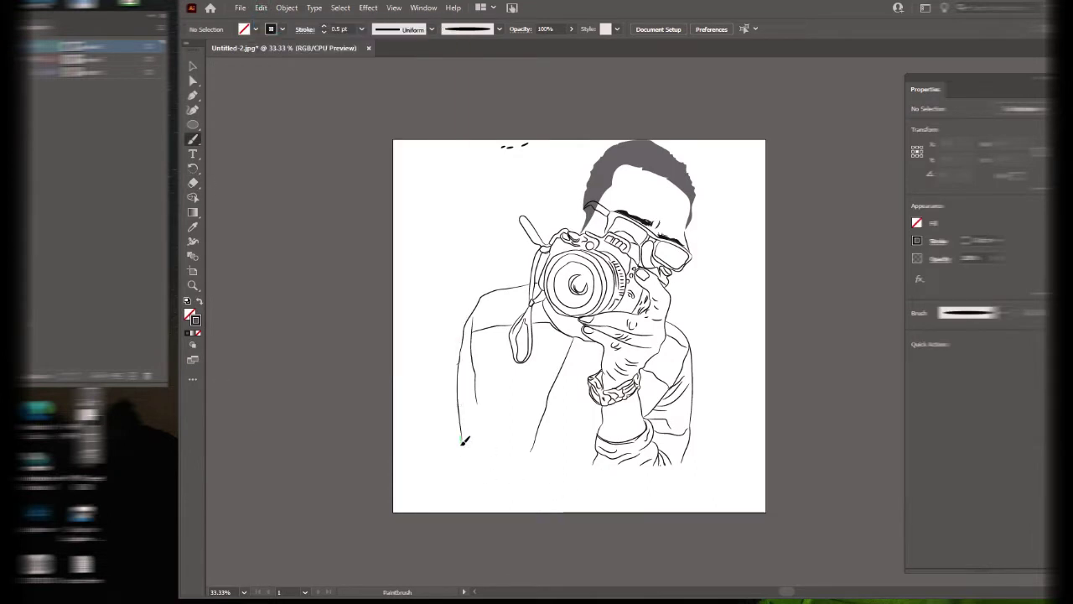
{"action": "left_click_drag", "start_coordinate": [484, 452], "coordinate": [670, 479]}
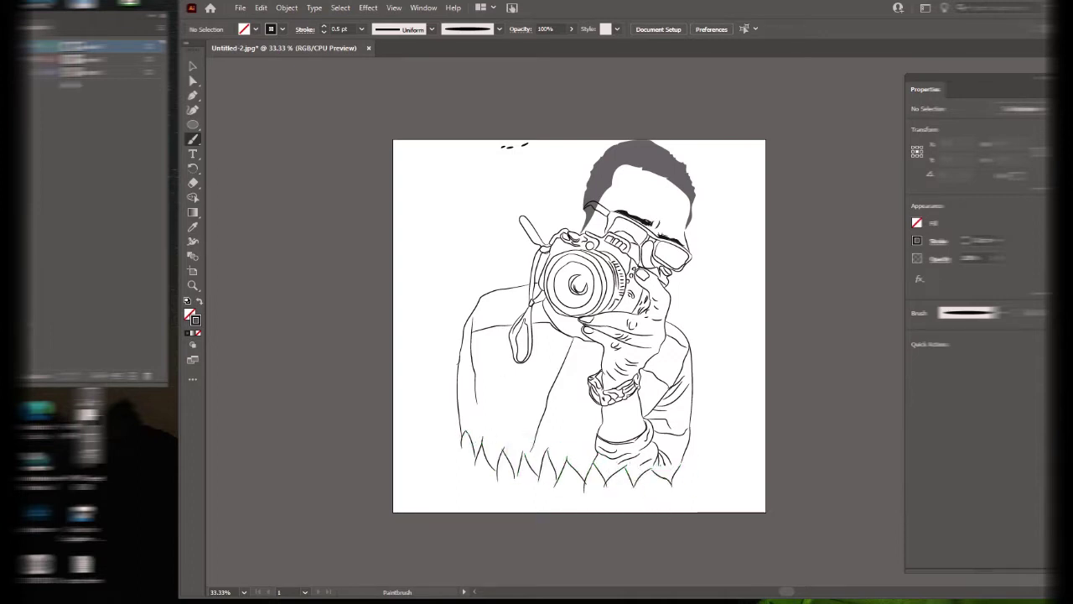
{"action": "scroll", "coordinate": [404, 323], "scroll_direction": "up", "scroll_amount": 2}
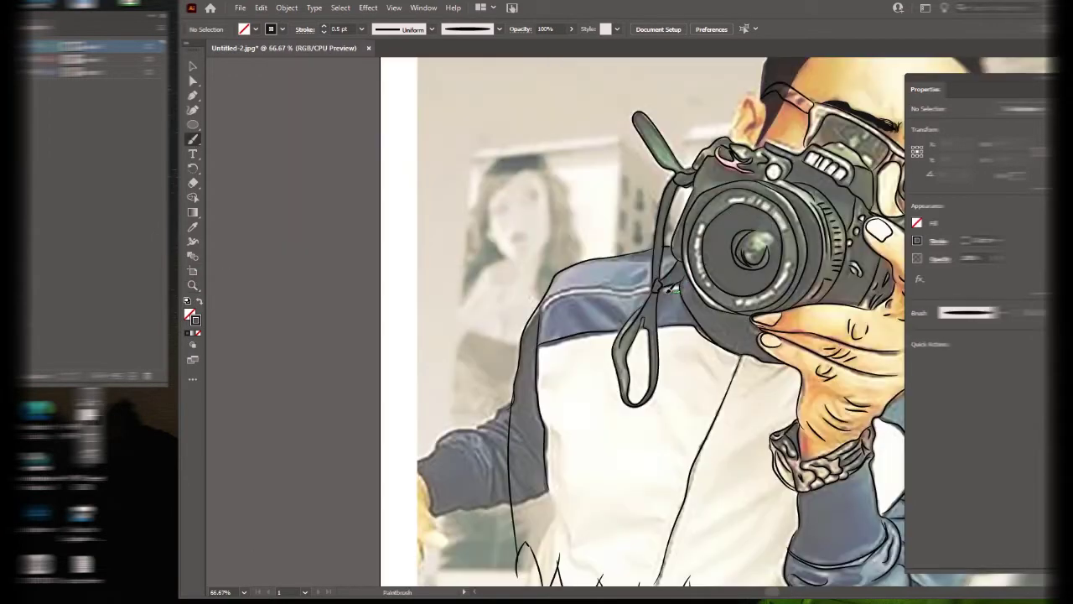
Trace brush outlines along the sleeve edge and over the top of the ear.
{"action": "scroll", "coordinate": [693, 382], "scroll_direction": "right", "scroll_amount": 5}
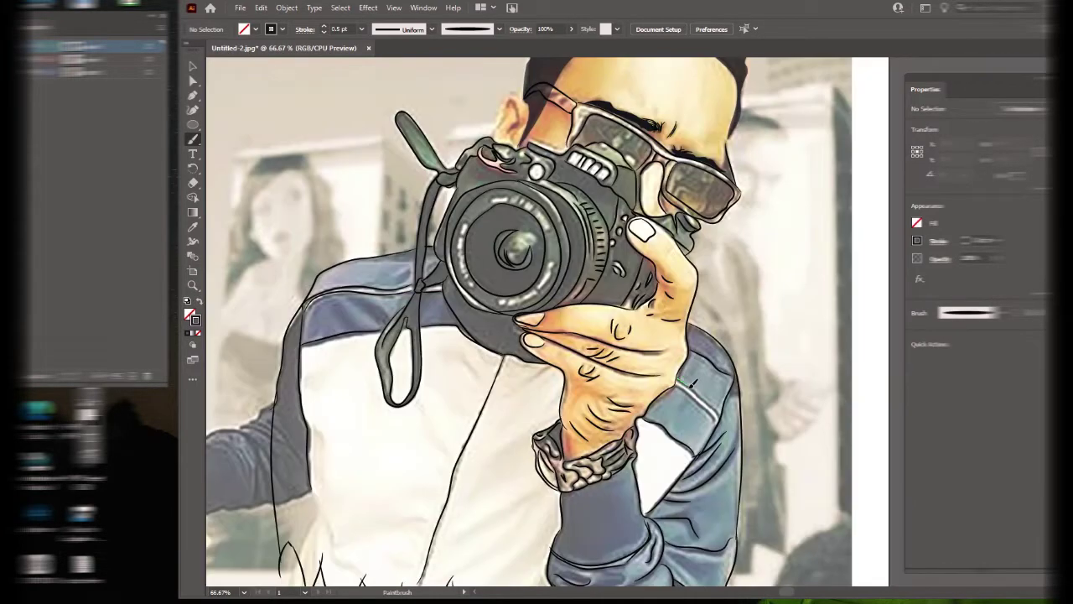
{"action": "left_click_drag", "start_coordinate": [692, 383], "coordinate": [698, 396]}
{"action": "scroll", "coordinate": [300, 85], "scroll_direction": "up", "scroll_amount": 3}
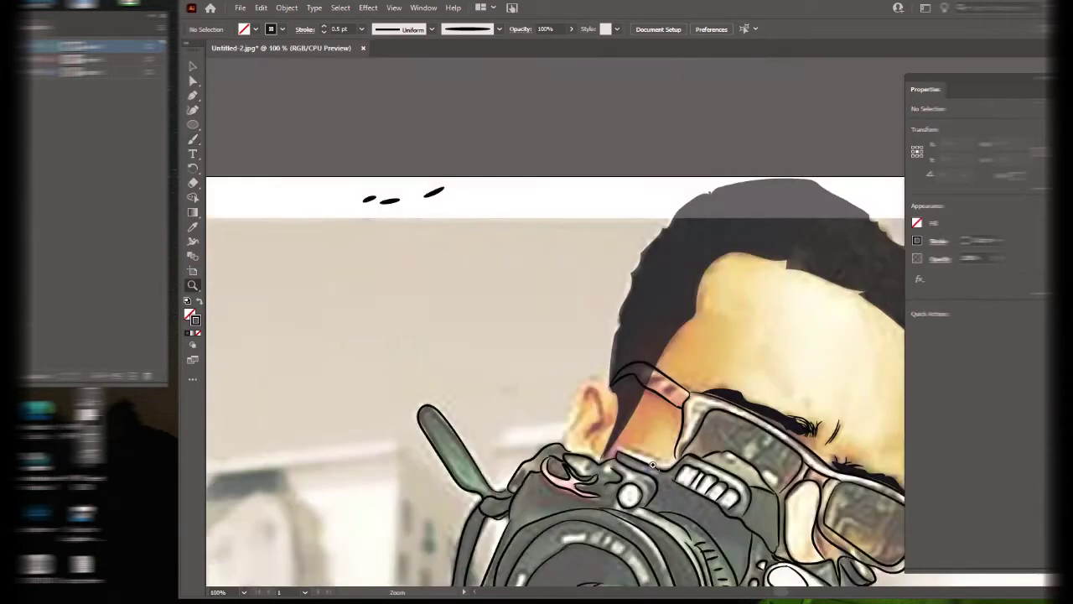
{"action": "scroll", "coordinate": [300, 85], "scroll_direction": "down", "scroll_amount": 3}
{"action": "mouse_move", "coordinate": [537, 205]}
{"action": "left_mouse_down"}
{"action": "mouse_move", "coordinate": [589, 208]}
{"action": "mouse_move", "coordinate": [547, 283]}
{"action": "left_mouse_up"}
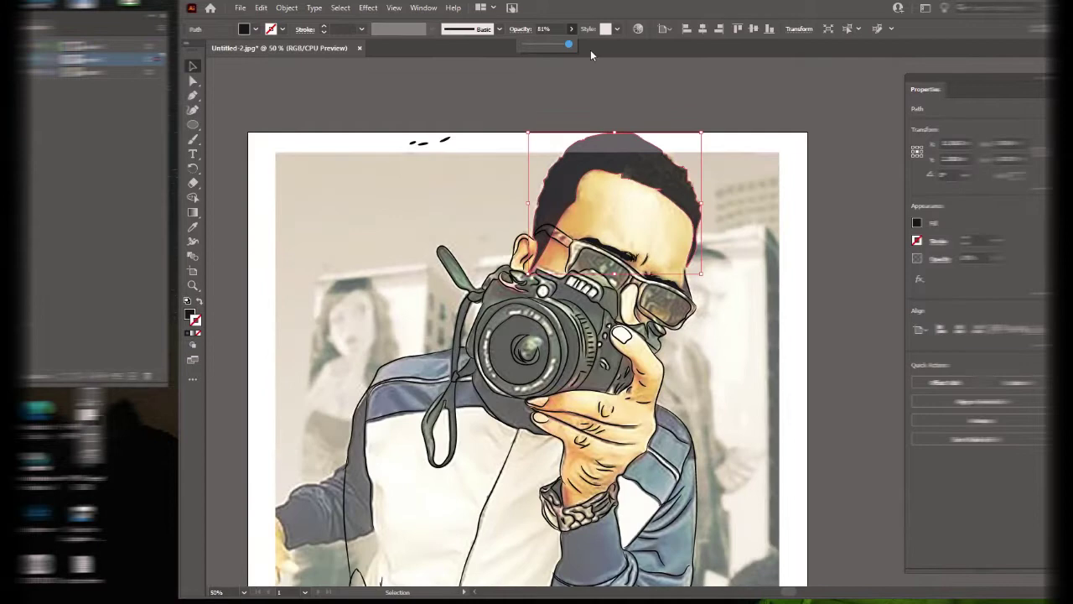
Make the hair shape 100% opaque, deselect it, and swap fill and stroke colours.
{"action": "left_click", "coordinate": [590, 54]}
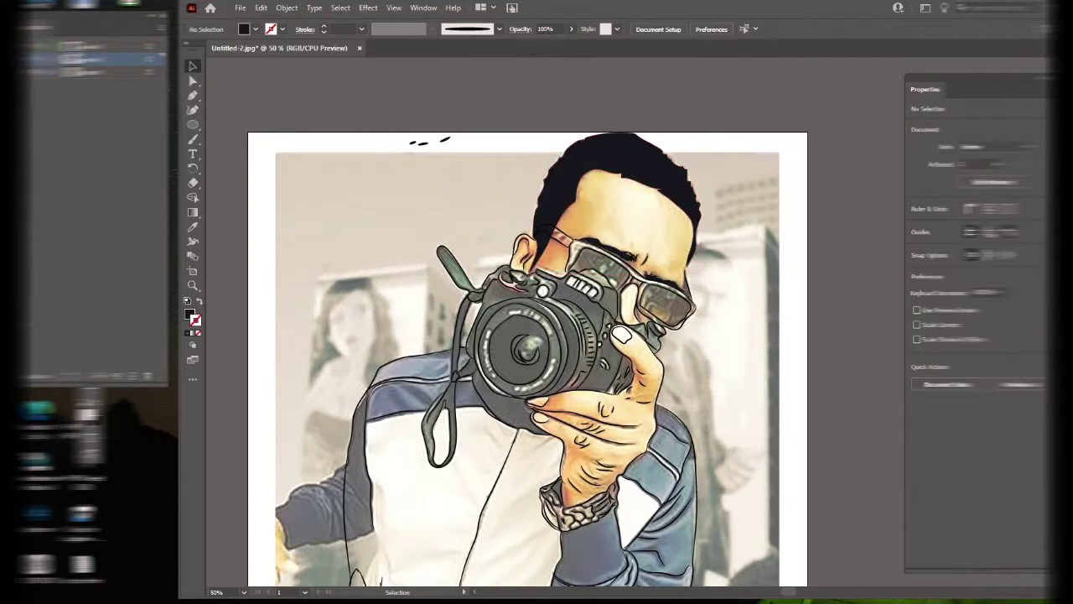
{"action": "key", "text": "shift+e"}
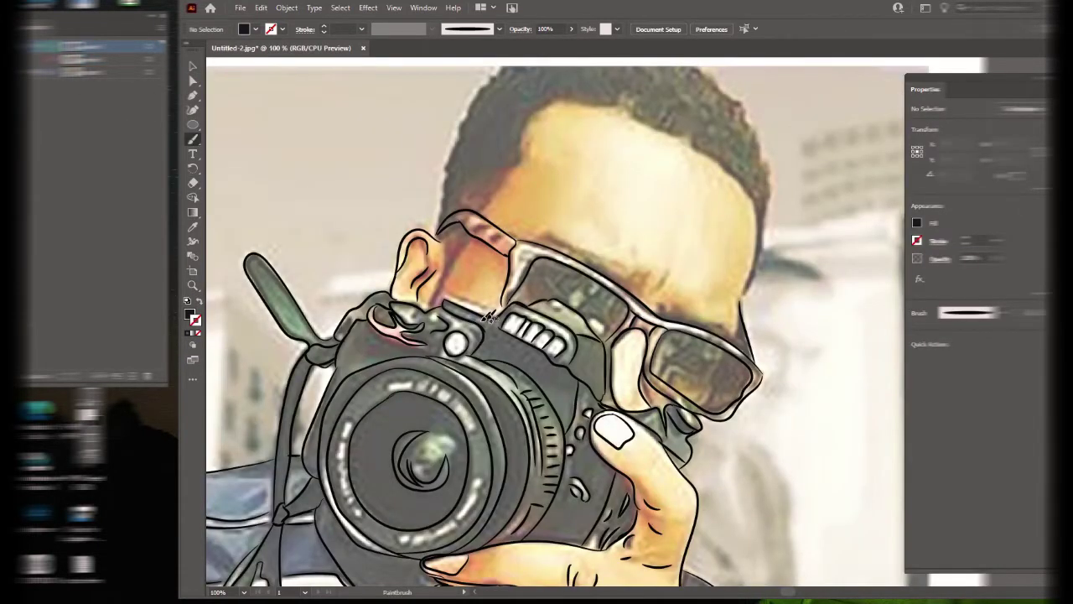
{"action": "key", "text": "shift+x"}
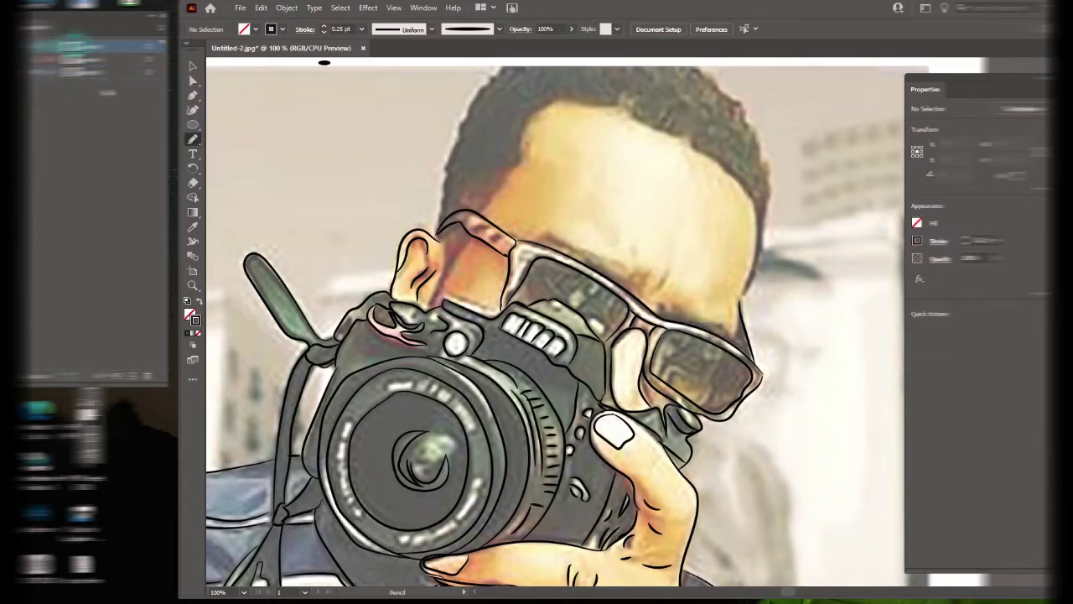
Zoom in on the ear and fill the glasses' arm shape pink.
{"action": "left_click", "coordinate": [656, 360]}
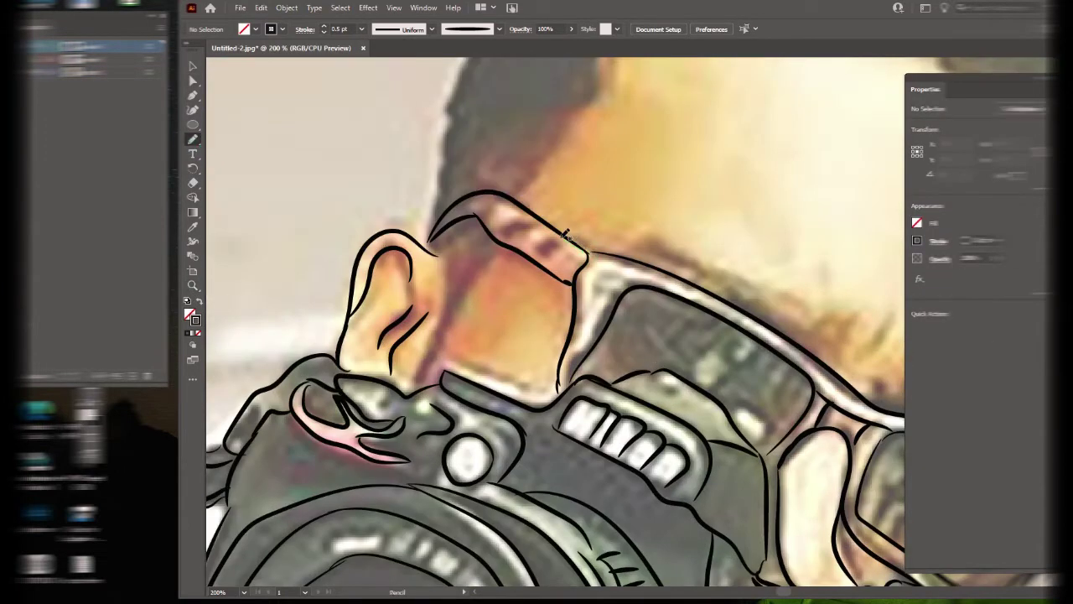
{"action": "key", "text": "i"}
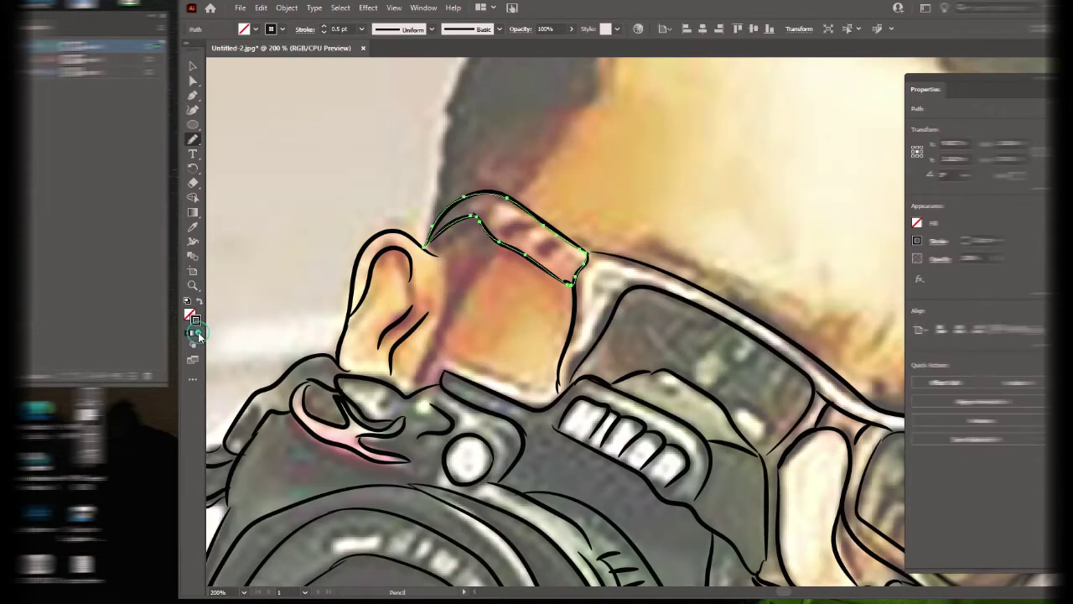
{"action": "left_click", "coordinate": [520, 150]}
{"action": "double_click", "coordinate": [189, 315]}
{"action": "key", "text": "Return"}
{"action": "key", "text": "ctrl+shift+a"}
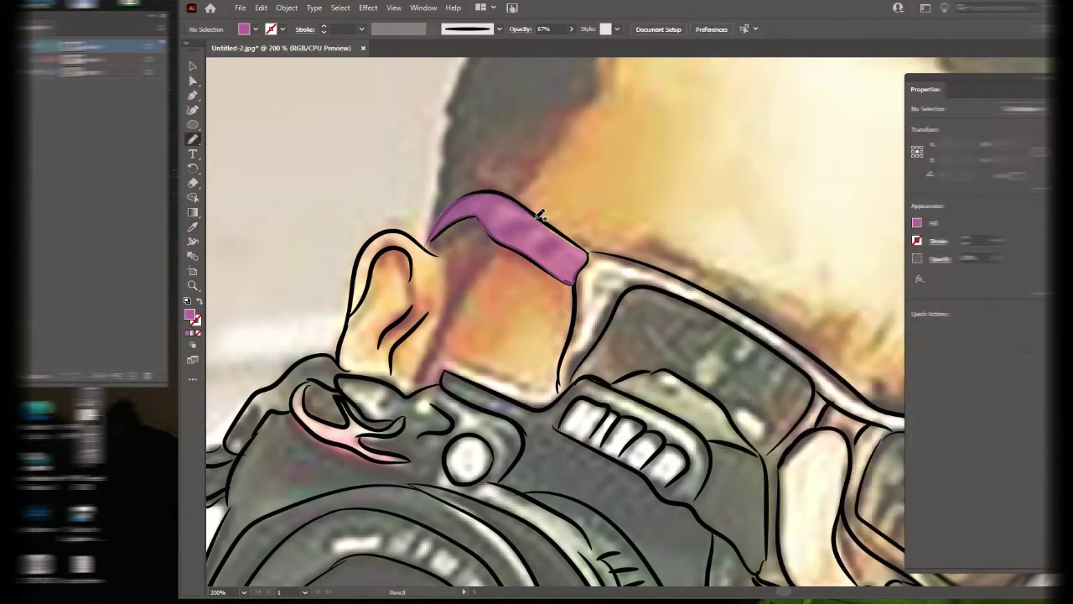
Draw a stripe across the pink arm and fill it black.
{"action": "key", "text": "n"}
{"action": "left_click_drag", "start_coordinate": [535, 218], "coordinate": [495, 233]}
{"action": "double_click", "coordinate": [189, 314]}
{"action": "key", "text": "Return"}
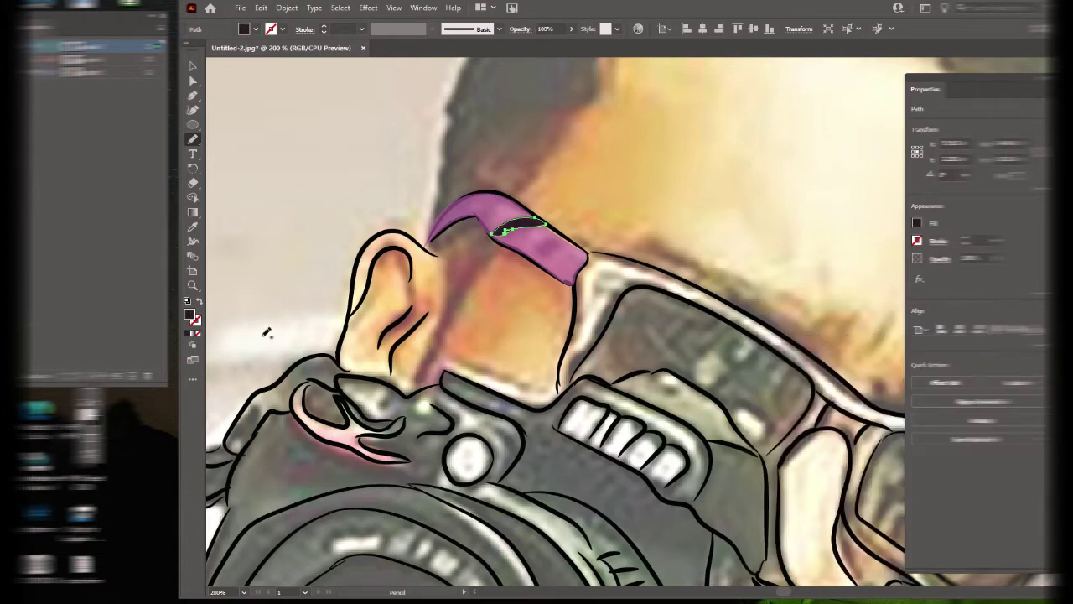
{"action": "double_click", "coordinate": [189, 315]}
{"action": "key", "text": "Return"}
Duplicate the stripe, move it along the arm, and change its stacking order.
{"action": "key", "text": "v"}
{"action": "left_click", "coordinate": [528, 233]}
{"action": "left_click_drag", "start_coordinate": [528, 233], "coordinate": [555, 239]}
{"action": "right_click", "coordinate": [495, 205]}
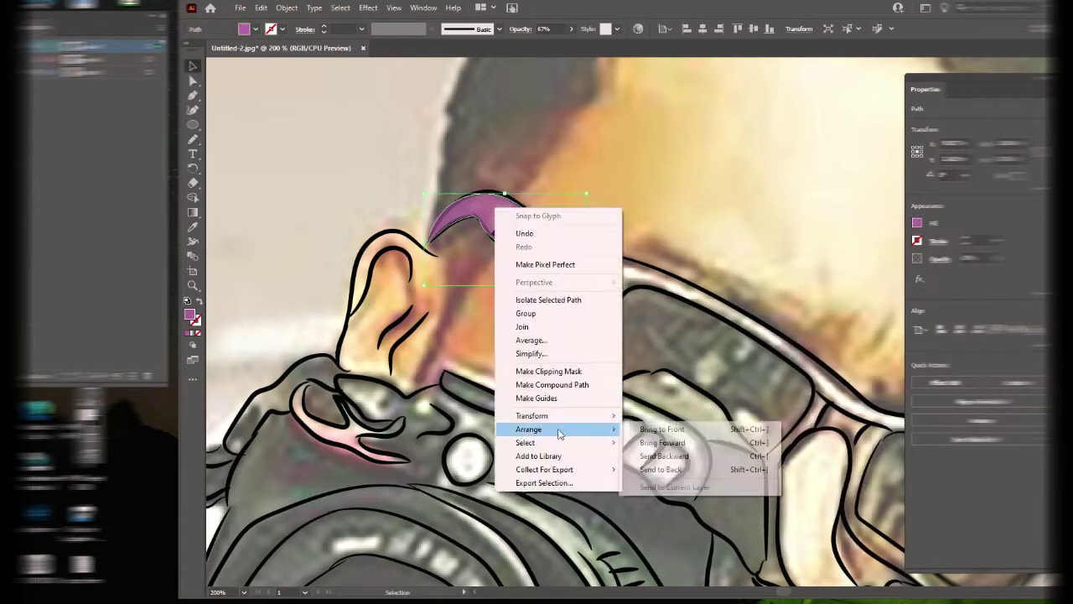
{"action": "left_click", "coordinate": [663, 440]}
{"action": "key", "text": "ctrl+shift+a"}
Draw a highlight shape along the arm's top edge and fill it light pink.
{"action": "key", "text": "n"}
{"action": "left_click_drag", "start_coordinate": [517, 199], "coordinate": [521, 203]}
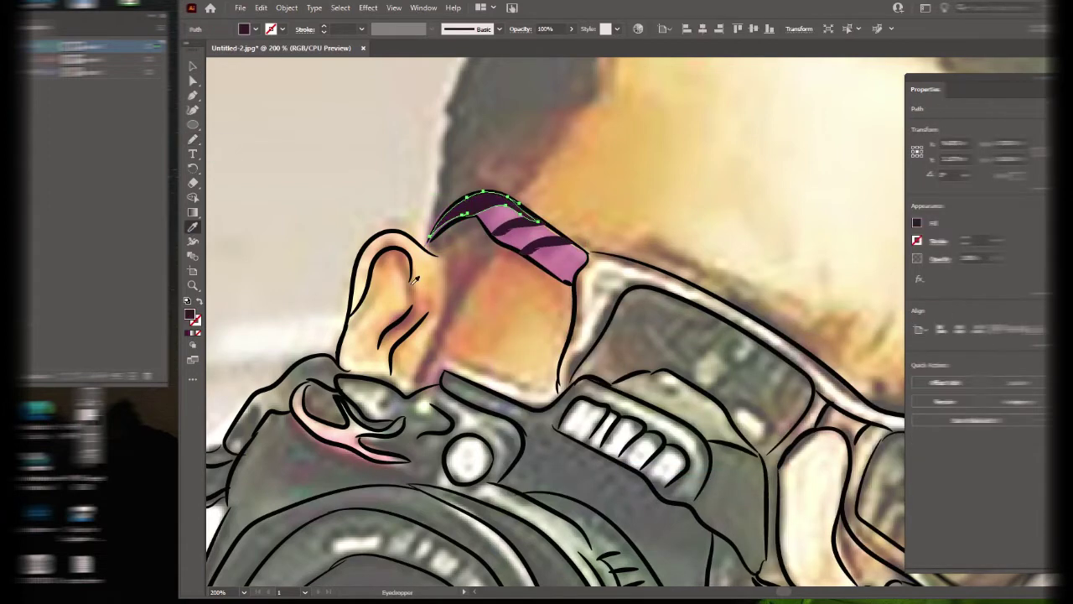
{"action": "key", "text": "i"}
{"action": "left_click", "coordinate": [507, 208]}
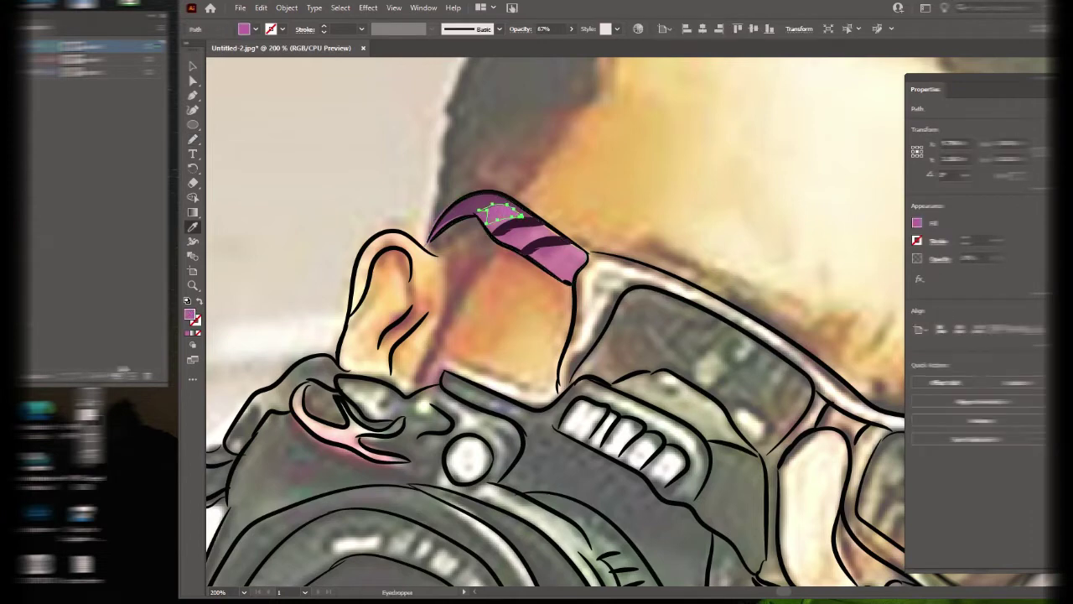
{"action": "double_click", "coordinate": [190, 314]}
{"action": "key", "text": "Return"}
Give the small path the pink fill at 67% opacity, then deselect it.
{"action": "key", "text": "n"}
{"action": "left_click", "coordinate": [192, 233]}
{"action": "left_click", "coordinate": [572, 243]}
{"action": "key", "text": "n"}
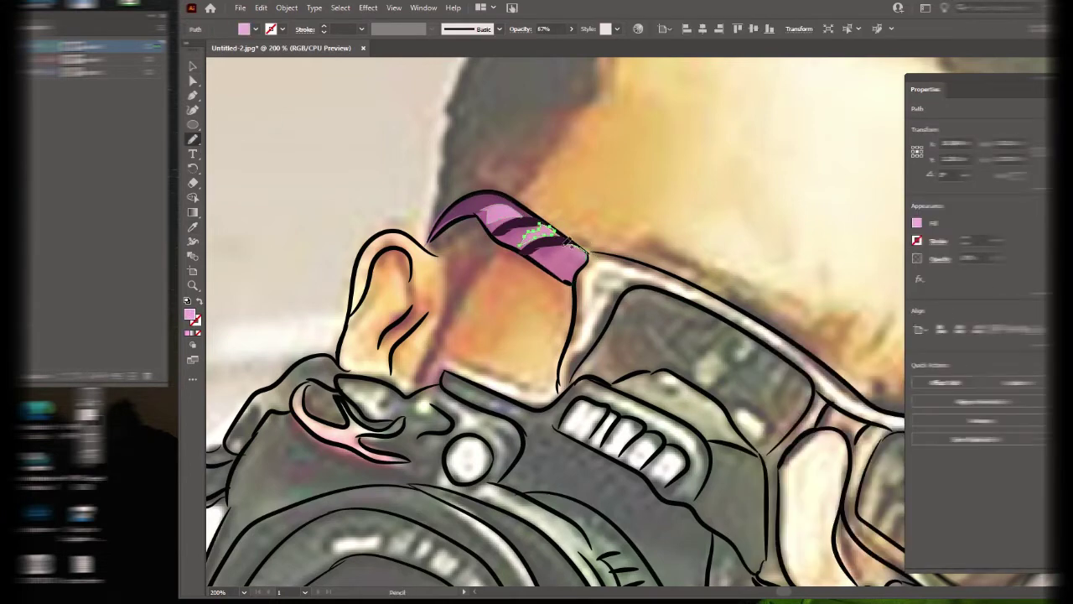
{"action": "key", "text": "v"}
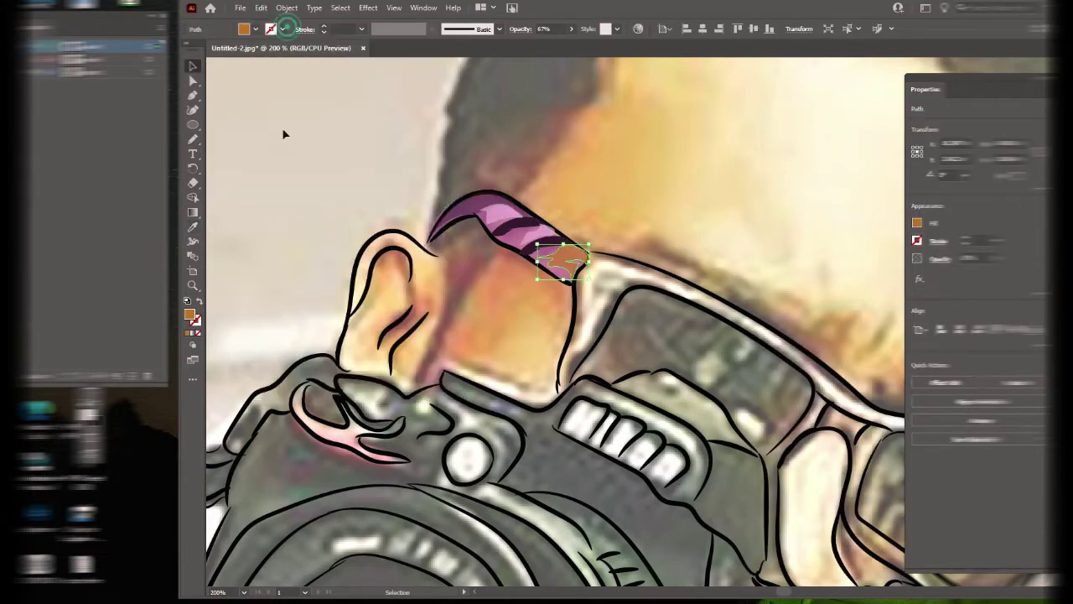
{"action": "left_click", "coordinate": [356, 202]}
Trace the glasses arm down to the frame with the Pencil tool.
{"action": "key", "text": "n"}
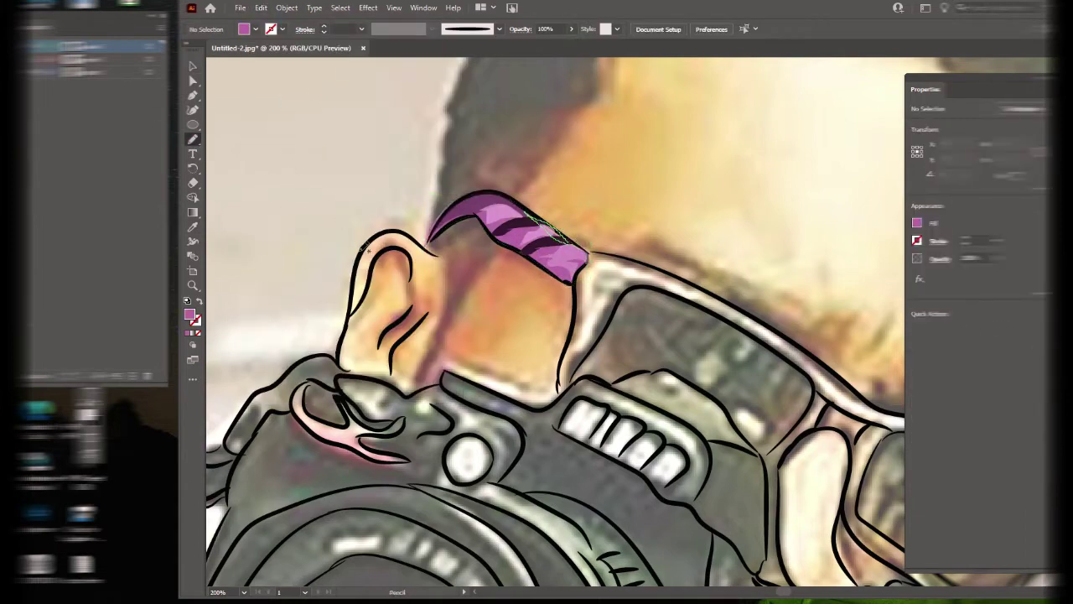
{"action": "left_click_drag", "start_coordinate": [536, 228], "coordinate": [570, 245]}
{"action": "scroll", "coordinate": [809, 416], "scroll_direction": "down", "scroll_amount": 3}
{"action": "scroll", "coordinate": [556, 208], "scroll_direction": "up", "scroll_amount": 2}
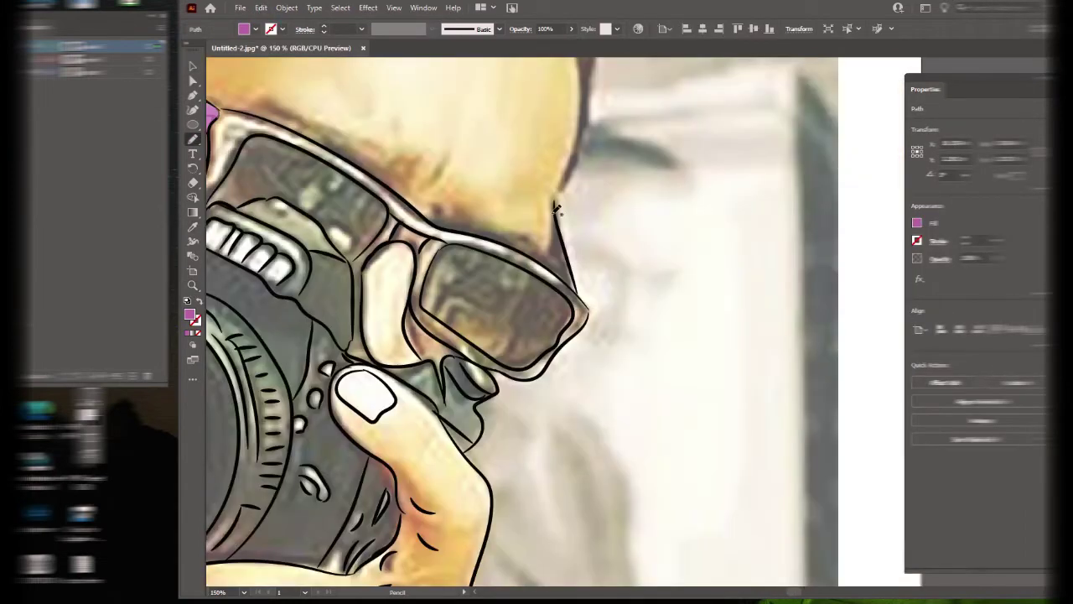
{"action": "left_click_drag", "start_coordinate": [584, 292], "coordinate": [585, 295]}
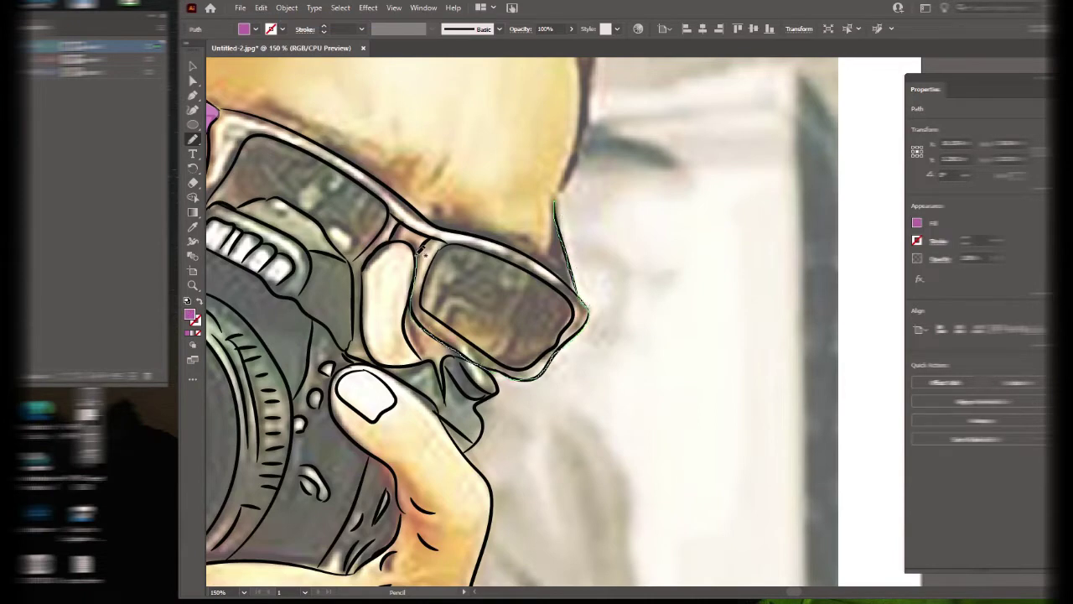
Zoom in and draw a closed pencil path around the right lens frame.
{"action": "key", "text": "ctrl+plus"}
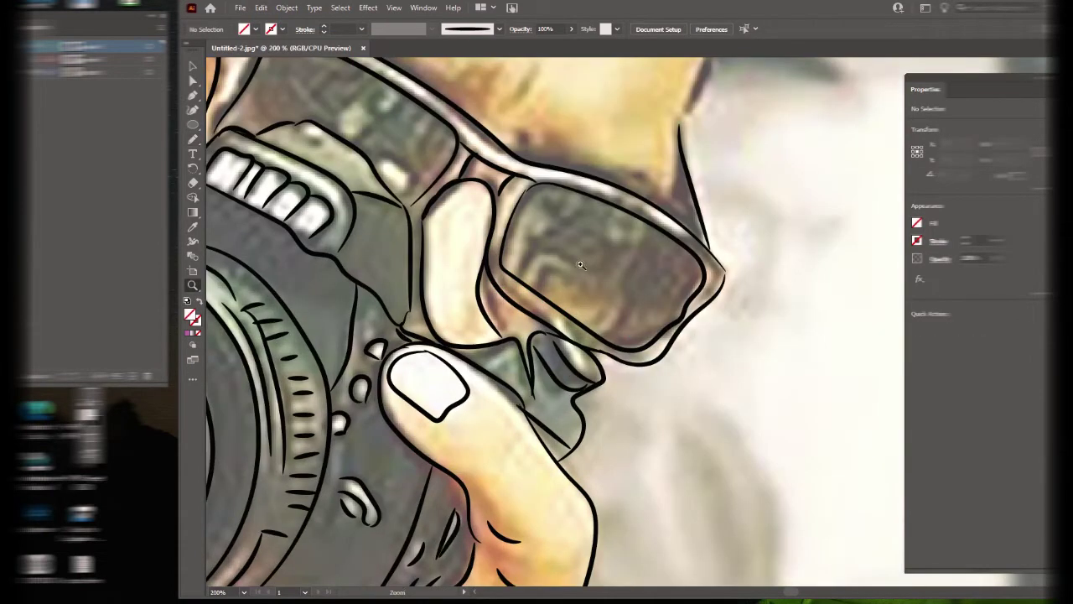
{"action": "left_click_drag", "start_coordinate": [679, 126], "coordinate": [700, 200]}
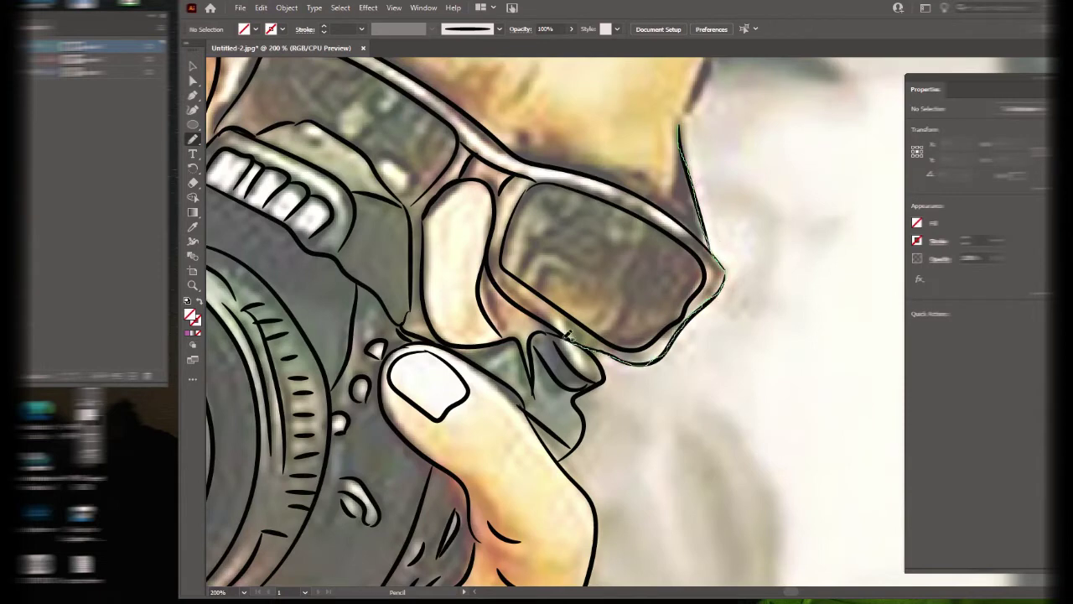
{"action": "left_click_drag", "start_coordinate": [518, 275], "coordinate": [572, 315]}
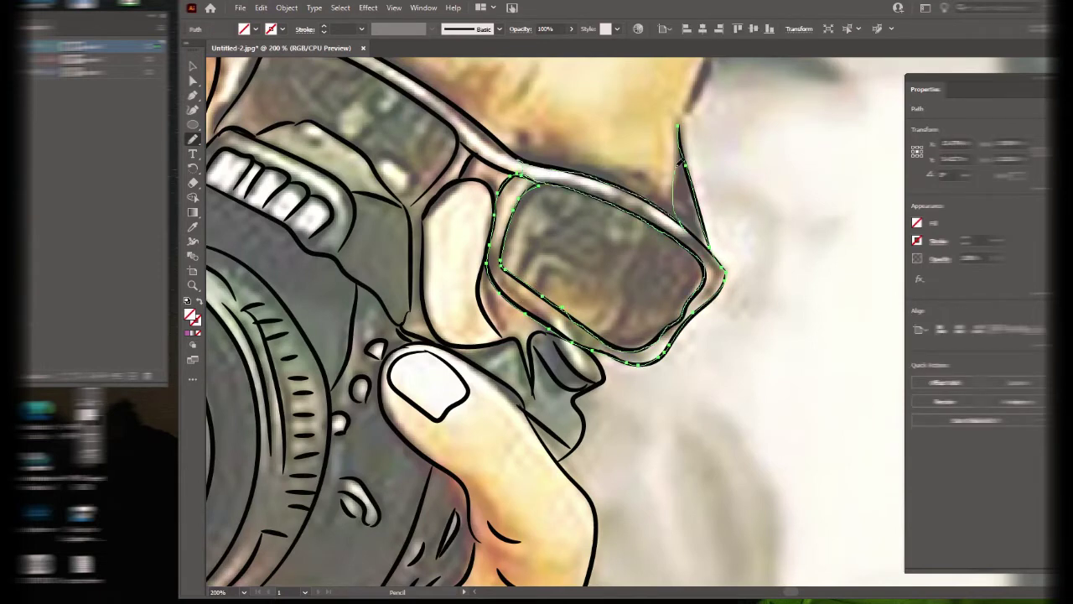
Fill the right lens frame purple at 54% opacity.
{"action": "key", "text": "i"}
{"action": "double_click", "coordinate": [189, 314]}
{"action": "key", "text": "Return"}
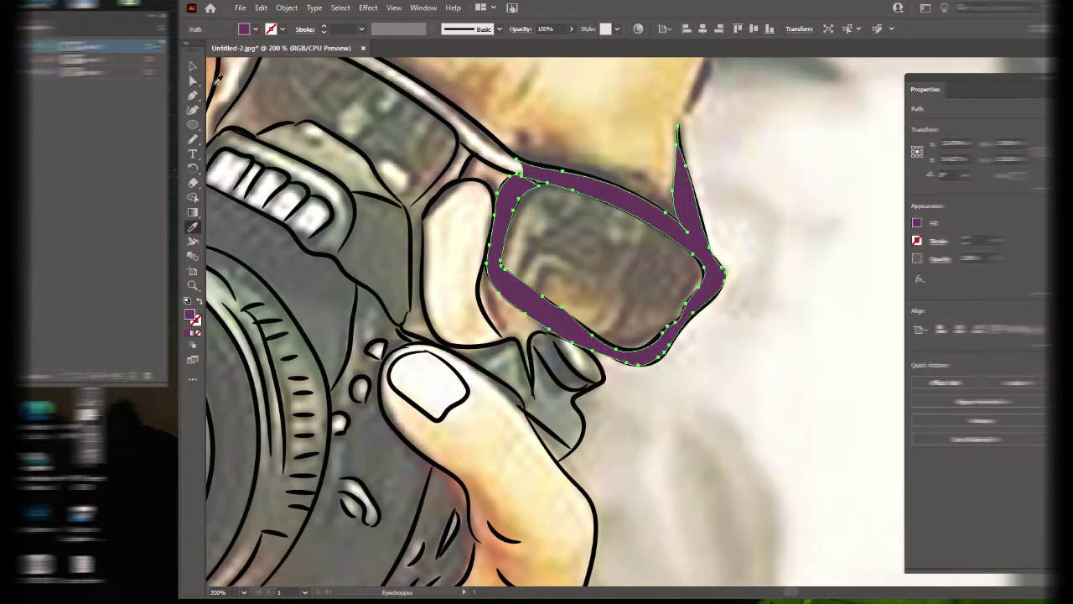
{"action": "key", "text": "n"}
{"action": "key", "text": "5"}
{"action": "key", "text": "4"}
{"action": "key", "text": "ctrl+shift+a"}
Draw a pink highlight along the top of the frame and send it behind the outline.
{"action": "left_click_drag", "start_coordinate": [694, 233], "coordinate": [695, 234]}
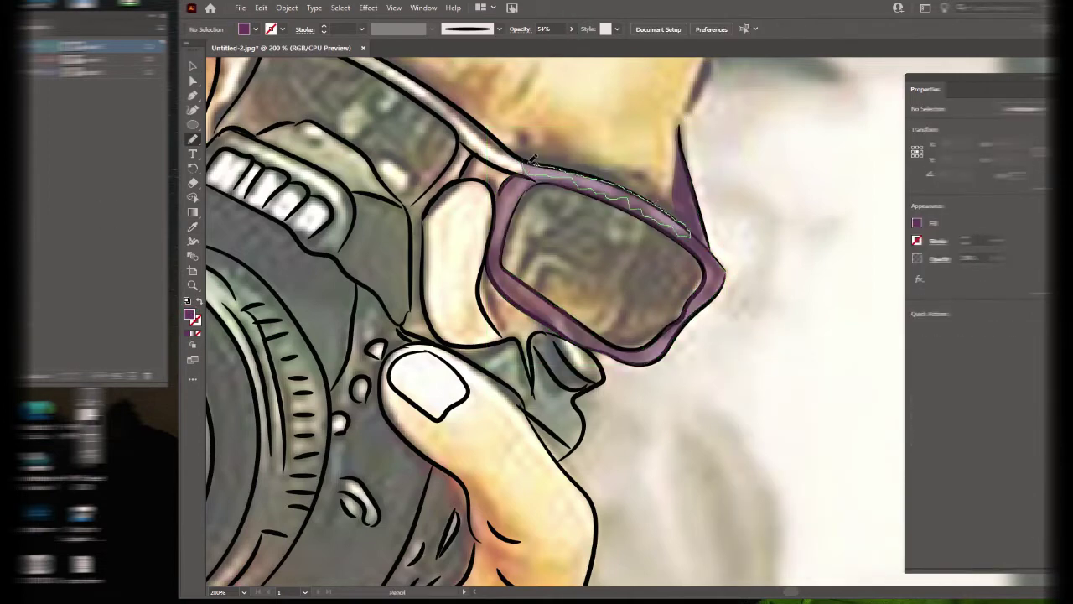
{"action": "key", "text": "v"}
{"action": "right_click", "coordinate": [705, 260]}
{"action": "left_click", "coordinate": [868, 520]}
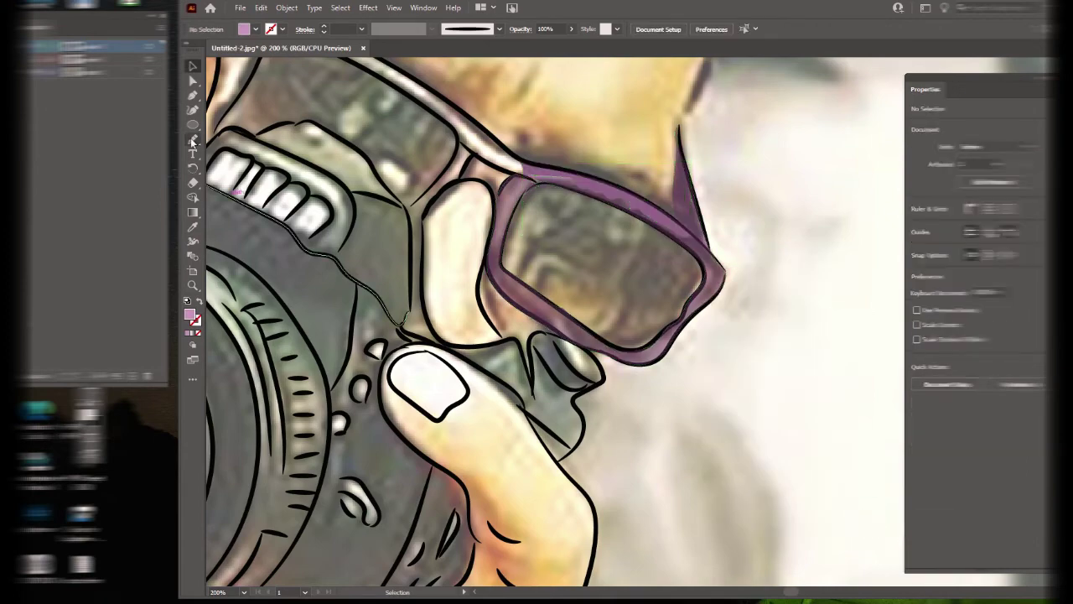
Adjust the glasses frame shape's fill colour in the Color Picker.
{"action": "left_click", "coordinate": [690, 243]}
{"action": "double_click", "coordinate": [190, 315]}
{"action": "key", "text": "Return"}
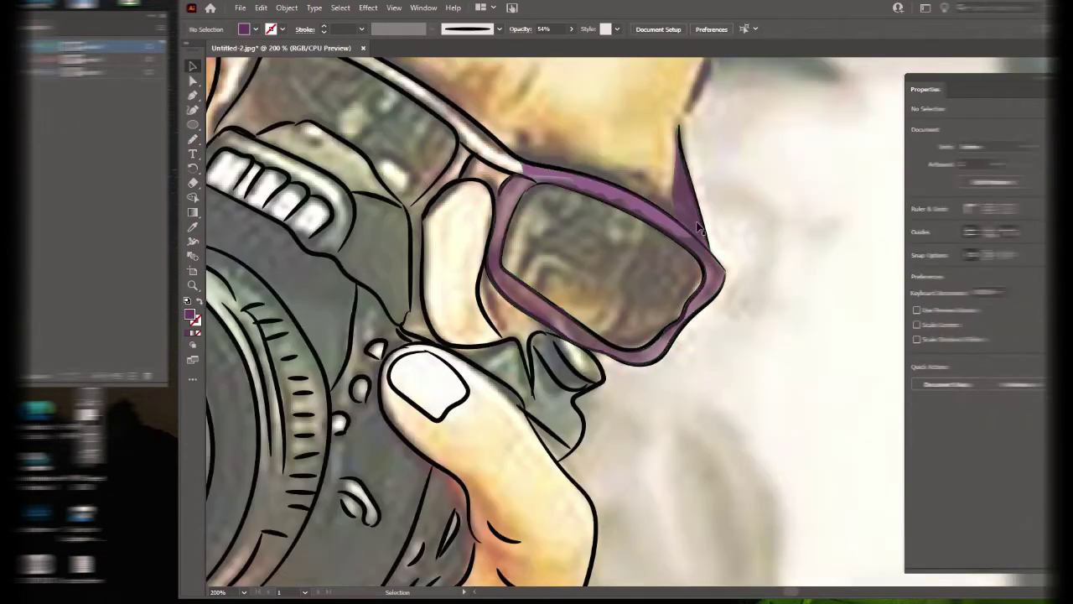
{"action": "right_click", "coordinate": [686, 208]}
{"action": "left_click", "coordinate": [786, 270]}
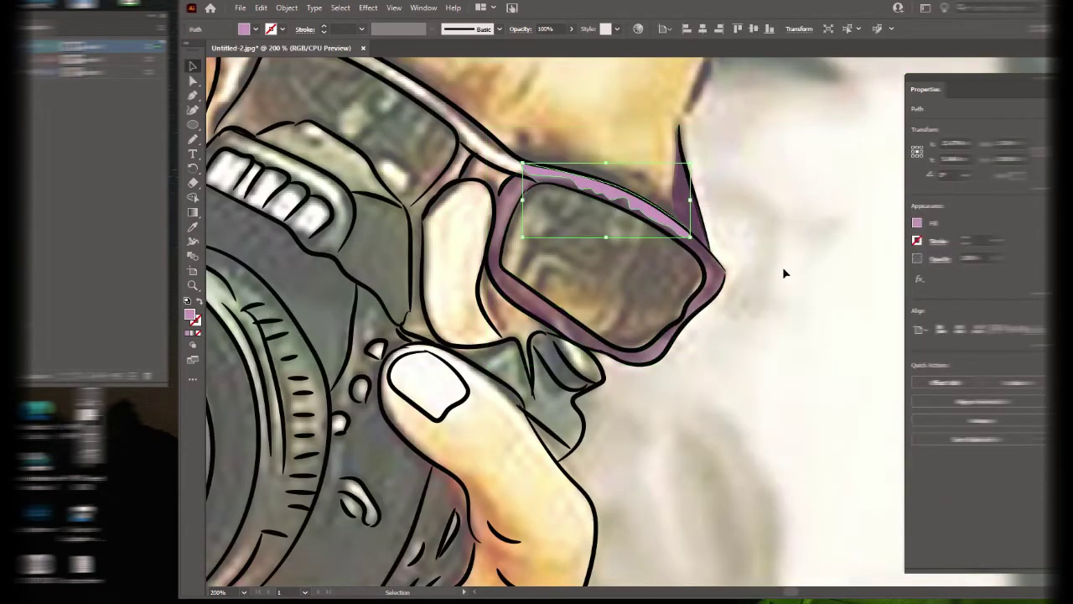
Draw a highlight shape along the lens rim and send it behind the outline.
{"action": "key", "text": "n"}
{"action": "left_click_drag", "start_coordinate": [703, 218], "coordinate": [709, 245]}
{"action": "right_click", "coordinate": [695, 205]}
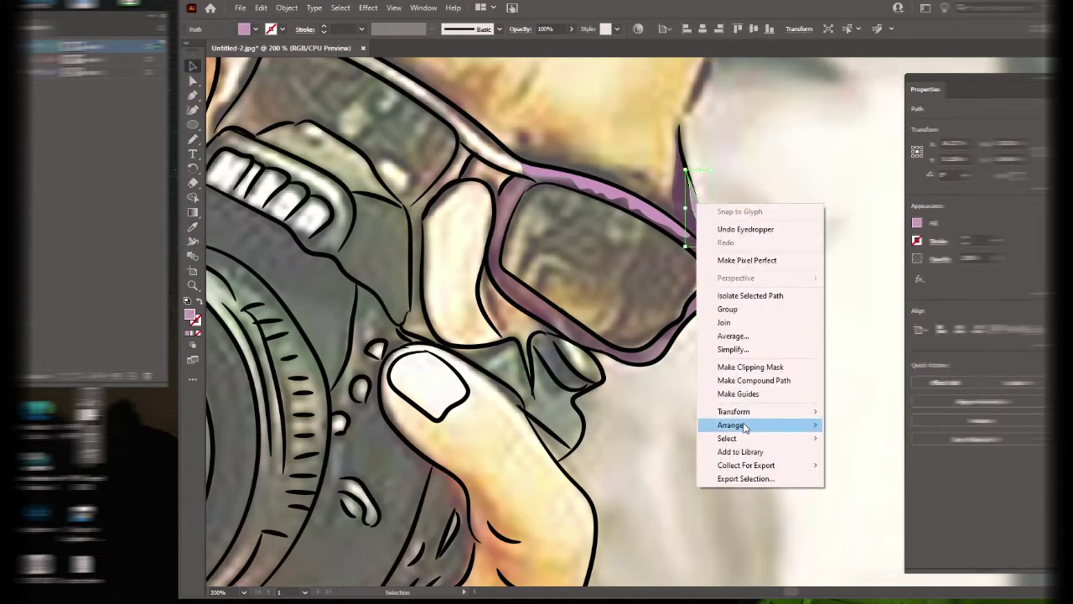
{"action": "left_click", "coordinate": [851, 453]}
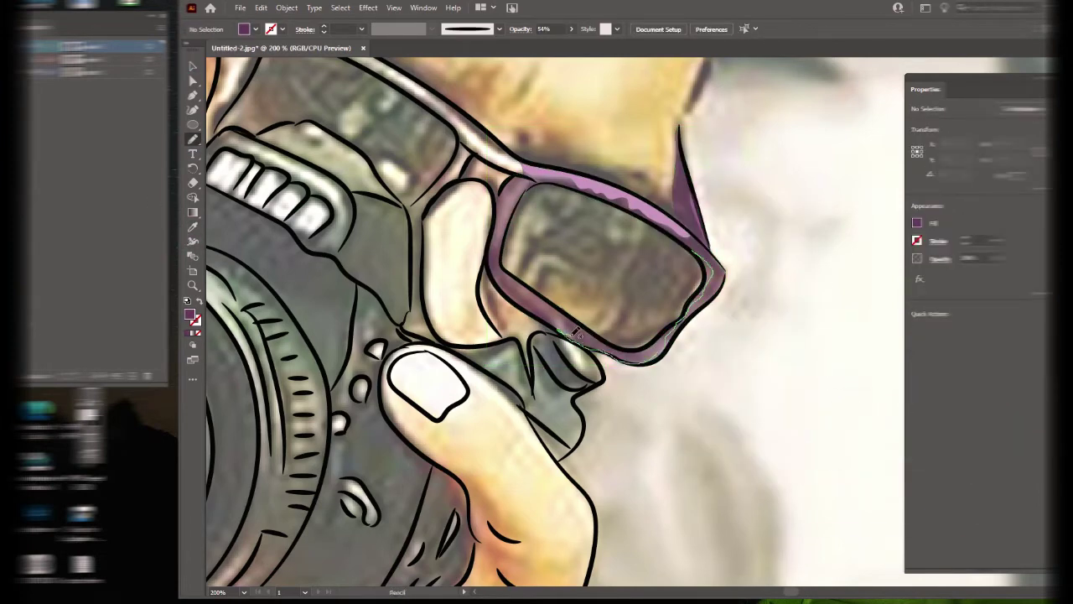
Recolour the rim highlight shape with a sampled lighter pink.
{"action": "key", "text": "v"}
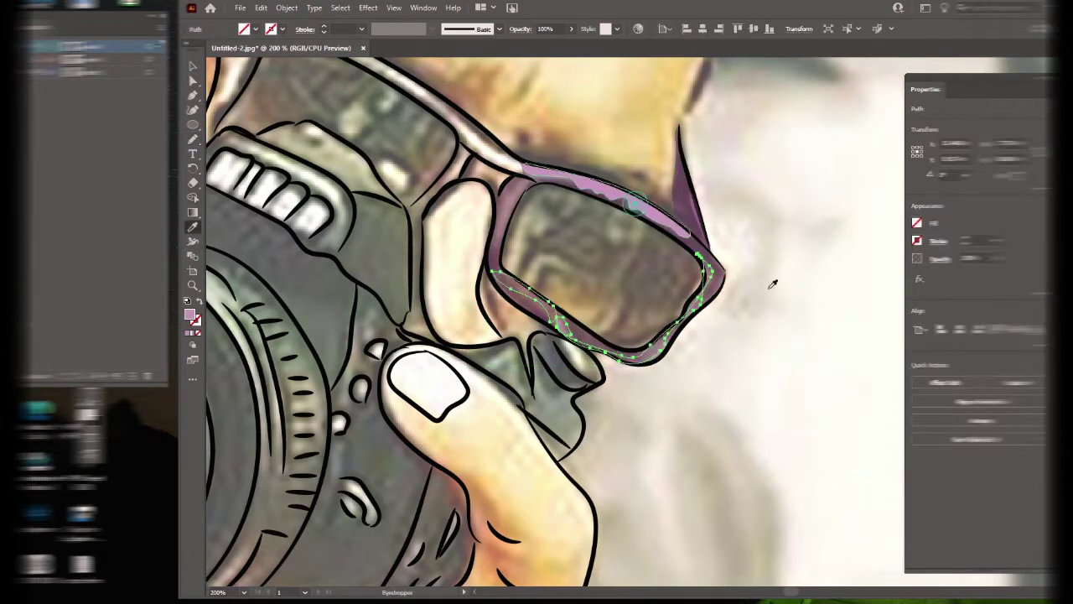
{"action": "right_click", "coordinate": [723, 270]}
{"action": "key", "text": "Escape"}
{"action": "right_click", "coordinate": [723, 283]}
{"action": "key", "text": "Escape"}
{"action": "key", "text": "i"}
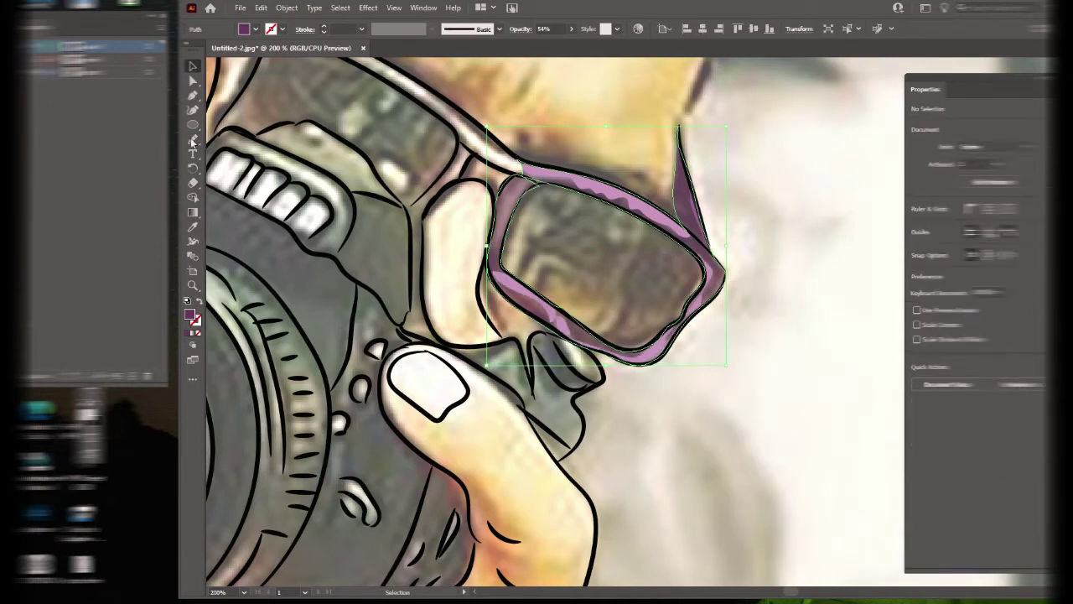
{"action": "left_click", "coordinate": [722, 282]}
{"action": "right_click", "coordinate": [719, 289]}
{"action": "key", "text": "Escape"}
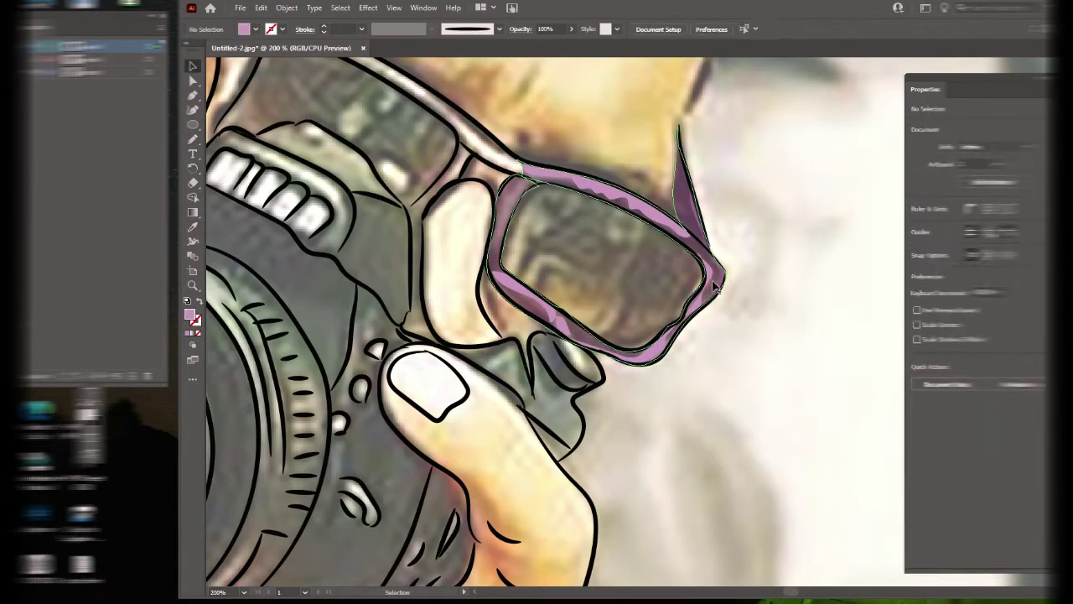
Add a light pink shape at the glasses' left corner and send the frame to the back.
{"action": "key", "text": "n"}
{"action": "mouse_move", "coordinate": [524, 181]}
{"action": "left_mouse_down"}
{"action": "mouse_move", "coordinate": [506, 204]}
{"action": "mouse_move", "coordinate": [523, 178]}
{"action": "left_mouse_up"}
{"action": "left_click", "coordinate": [193, 226]}
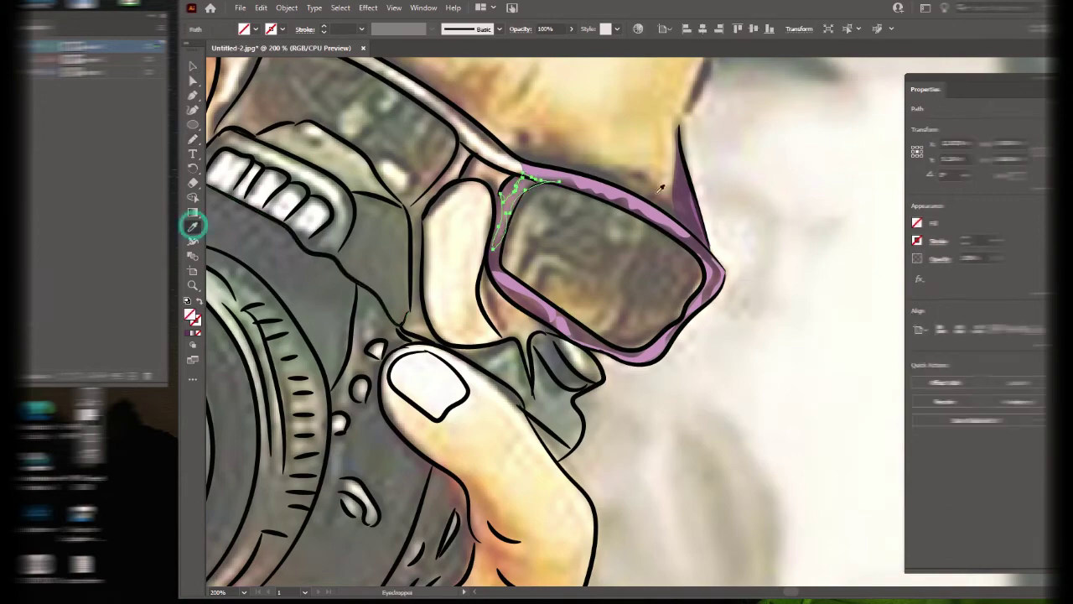
{"action": "left_click", "coordinate": [661, 182]}
{"action": "left_click", "coordinate": [193, 66]}
{"action": "right_click", "coordinate": [492, 252]}
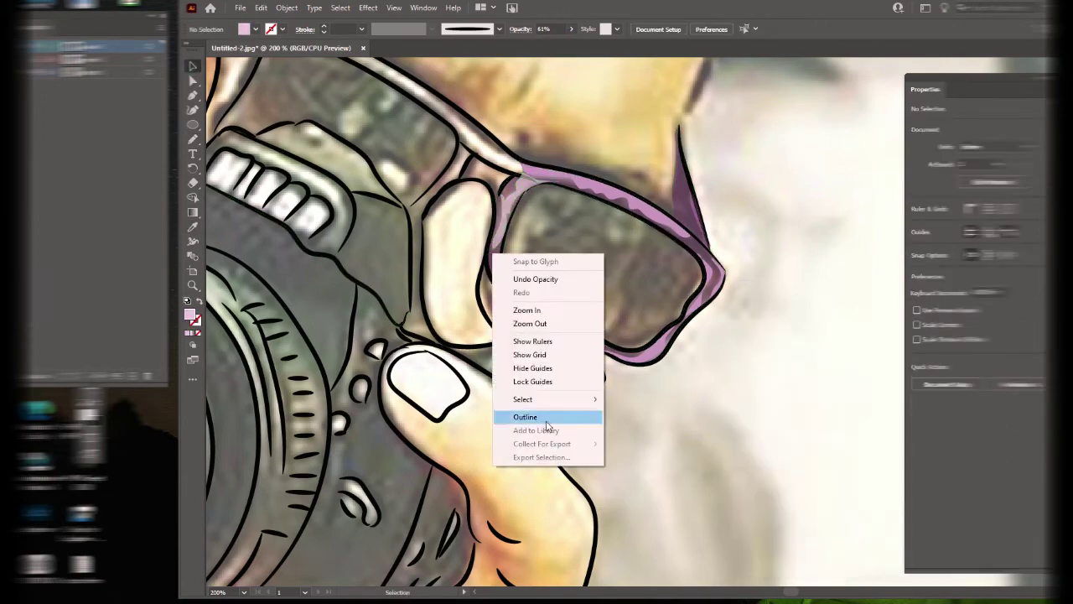
{"action": "left_click", "coordinate": [662, 512]}
{"action": "right_click", "coordinate": [494, 266]}
{"action": "key", "text": "Escape"}
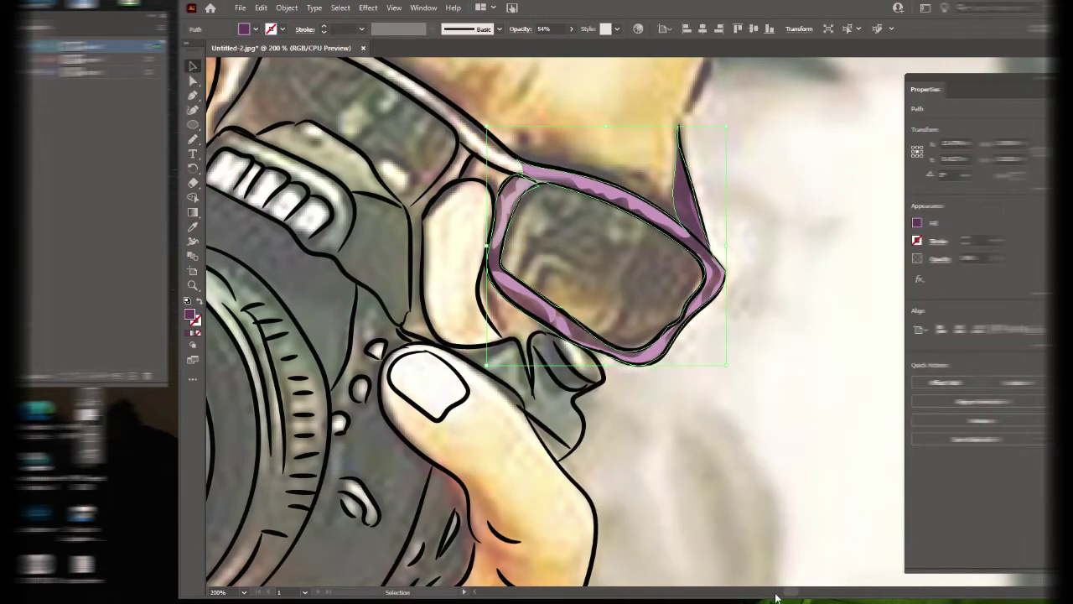
{"action": "scroll", "coordinate": [635, 312], "scroll_direction": "up", "scroll_amount": 5}
{"action": "scroll", "coordinate": [635, 312], "scroll_direction": "left", "scroll_amount": 3}
{"action": "key", "text": "n"}
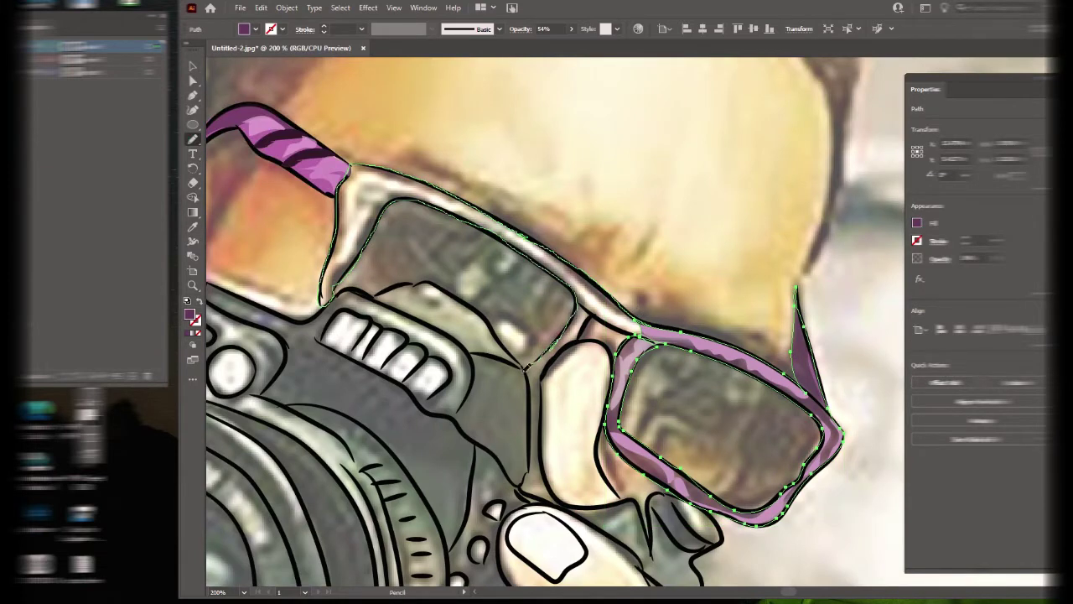
Trace the left rim and bridge as a closed shape, plus a top highlight.
{"action": "left_click_drag", "start_coordinate": [527, 374], "coordinate": [528, 373]}
{"action": "key", "text": "v"}
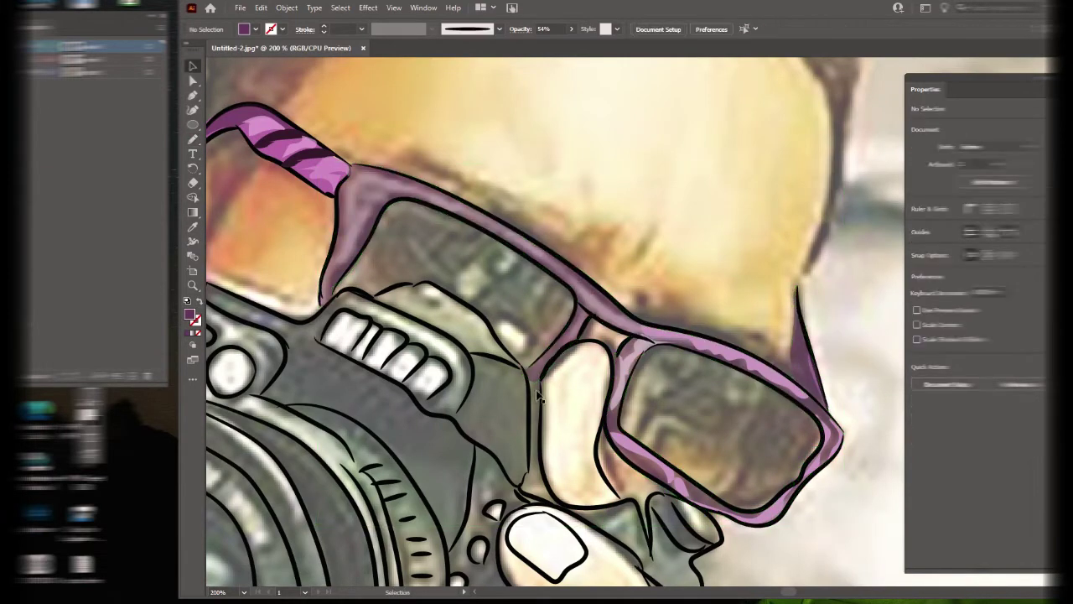
{"action": "key", "text": "n"}
{"action": "left_click_drag", "start_coordinate": [394, 191], "coordinate": [359, 190]}
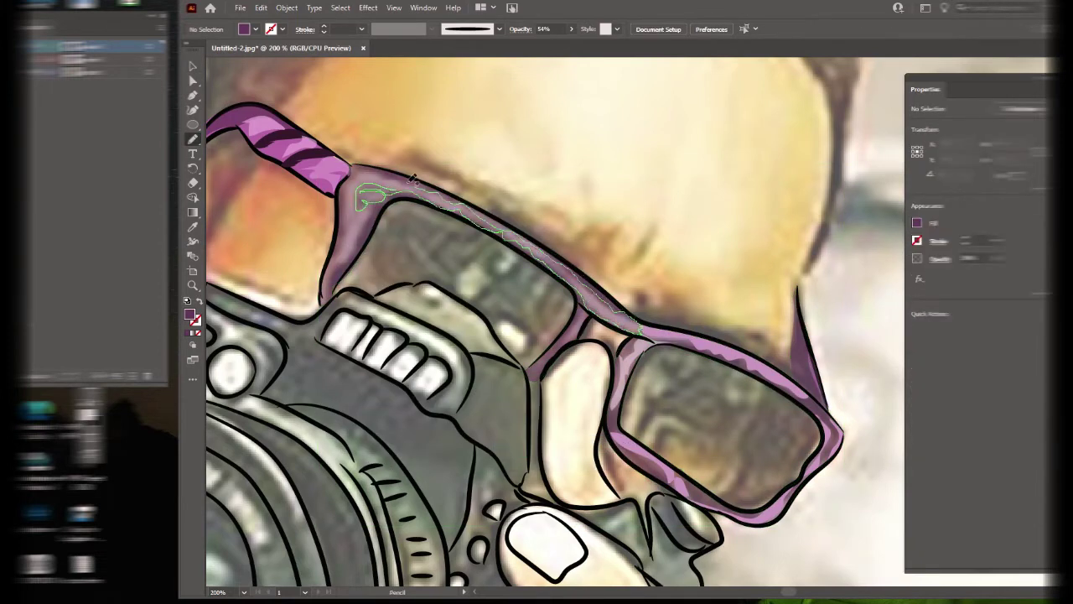
Fill the new left rim shapes with sampled pink and a darker purple.
{"action": "key", "text": "i"}
{"action": "left_click", "coordinate": [277, 143]}
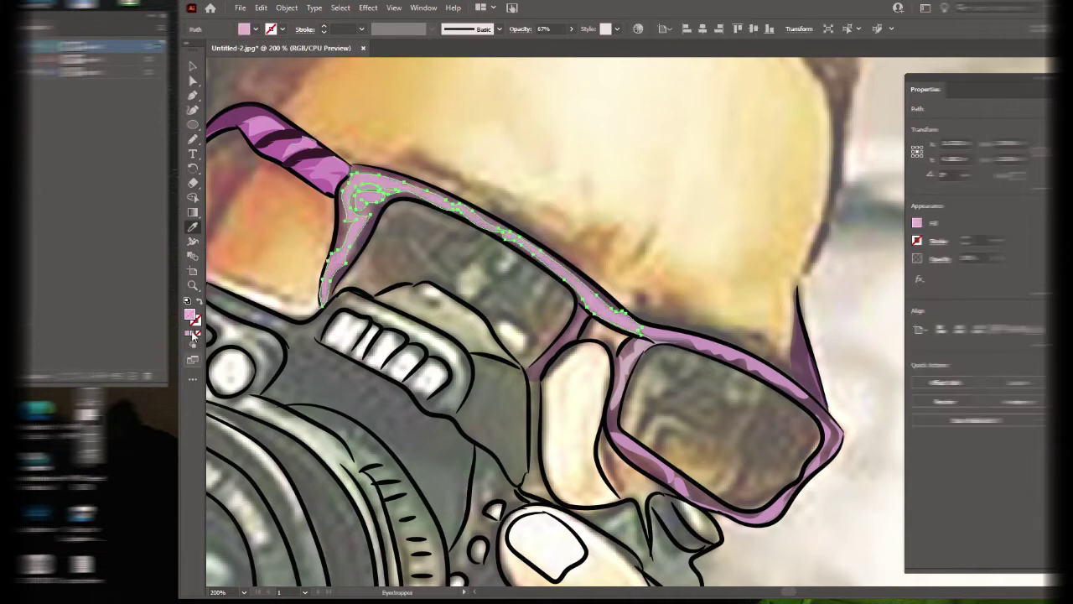
{"action": "double_click", "coordinate": [190, 314]}
{"action": "key", "text": "Return"}
{"action": "key", "text": "v"}
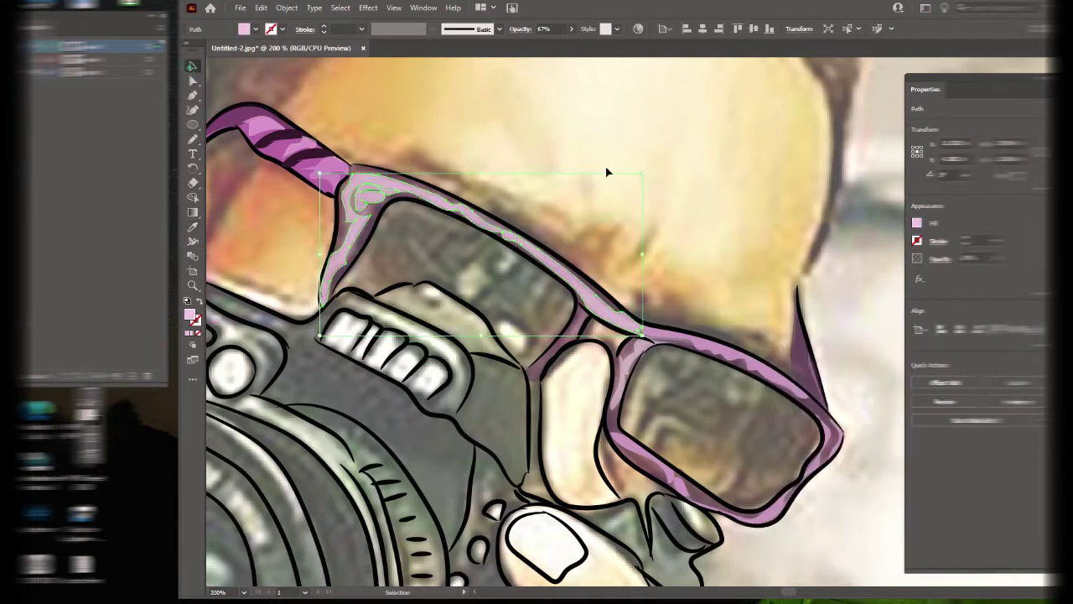
{"action": "key", "text": "ctrl+shift+a"}
Draw a small highlight on the glasses bridge with lowered opacity.
{"action": "key", "text": "n"}
{"action": "left_click_drag", "start_coordinate": [585, 310], "coordinate": [560, 344]}
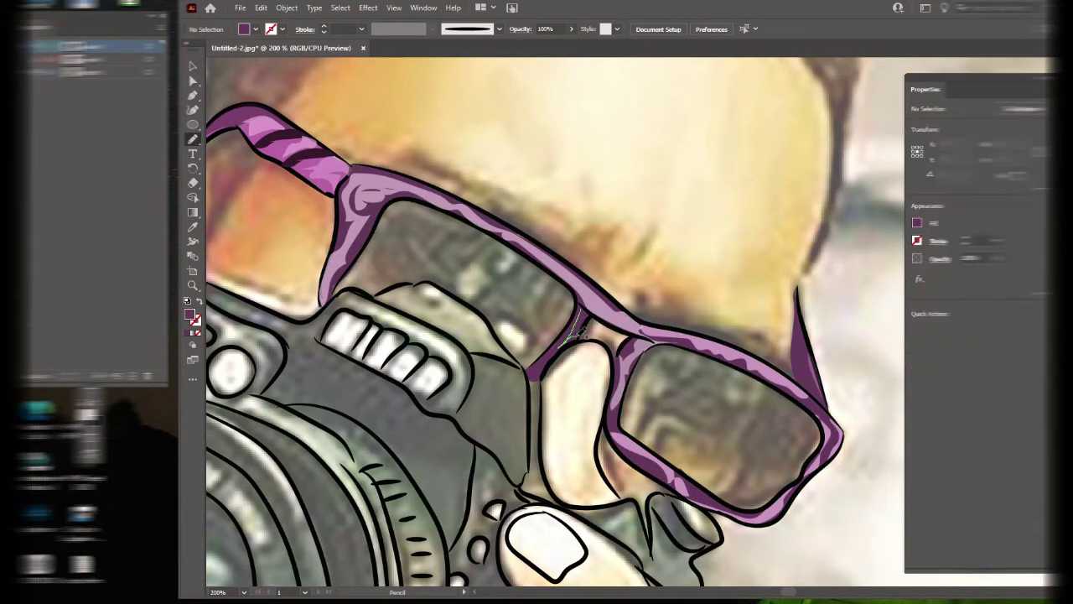
{"action": "key", "text": "v"}
{"action": "left_click", "coordinate": [571, 29]}
{"action": "left_click", "coordinate": [556, 47]}
{"action": "key", "text": "ctrl+shift+a"}
{"action": "key", "text": "n"}
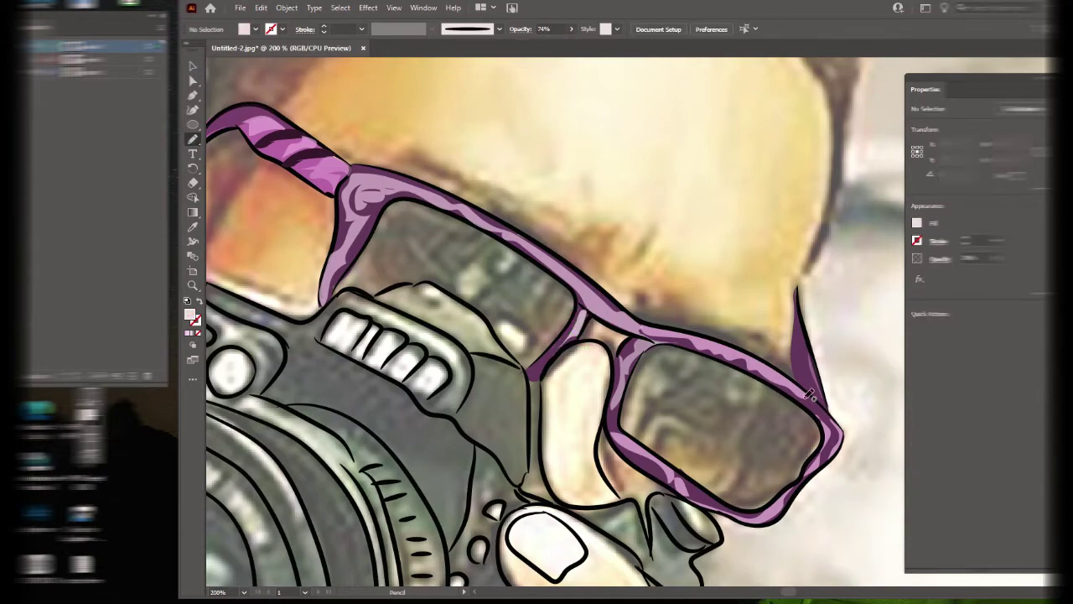
Zoom in on the glasses, then fit the whole picture in view.
{"action": "key", "text": "i"}
{"action": "scroll", "coordinate": [520, 336], "scroll_direction": "down", "scroll_amount": 3}
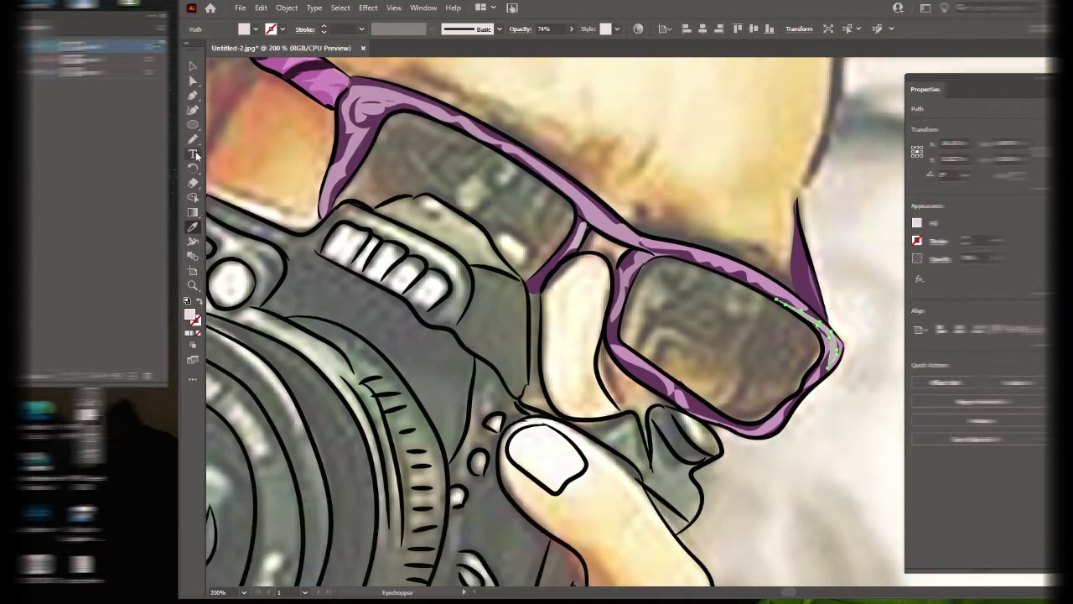
{"action": "key", "text": "i"}
{"action": "left_click", "coordinate": [192, 285]}
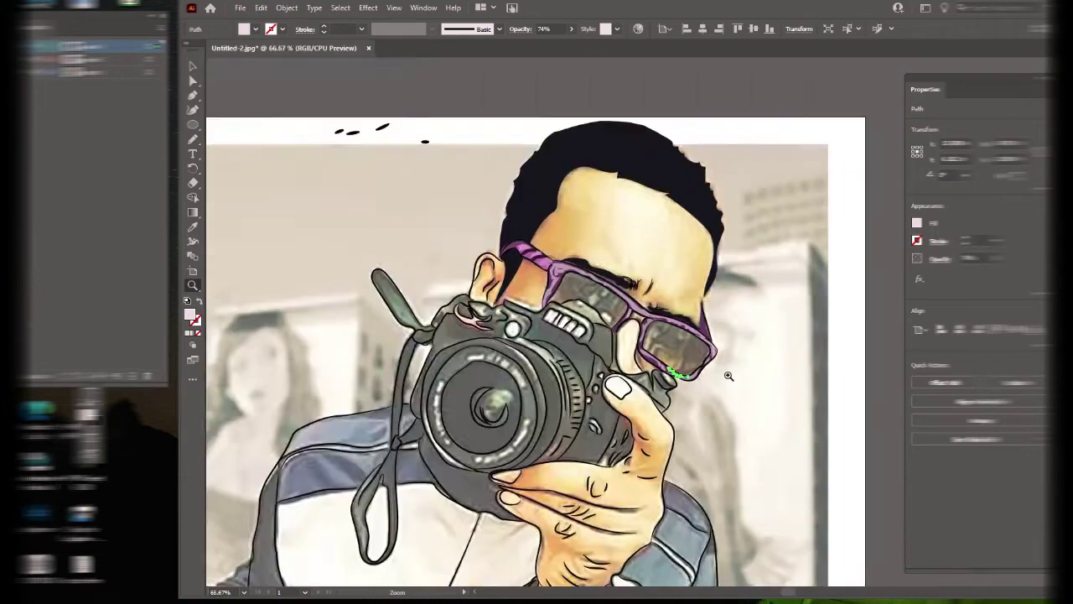
{"action": "mouse_move", "coordinate": [659, 322]}
{"action": "left_mouse_down"}
{"action": "mouse_move", "coordinate": [610, 313]}
{"action": "mouse_move", "coordinate": [660, 351]}
{"action": "left_mouse_up"}
{"action": "key", "text": "ctrl+0"}
Fill the selected red path with pink sampled from the artwork.
{"action": "left_click", "coordinate": [643, 283], "text": "ctrl"}
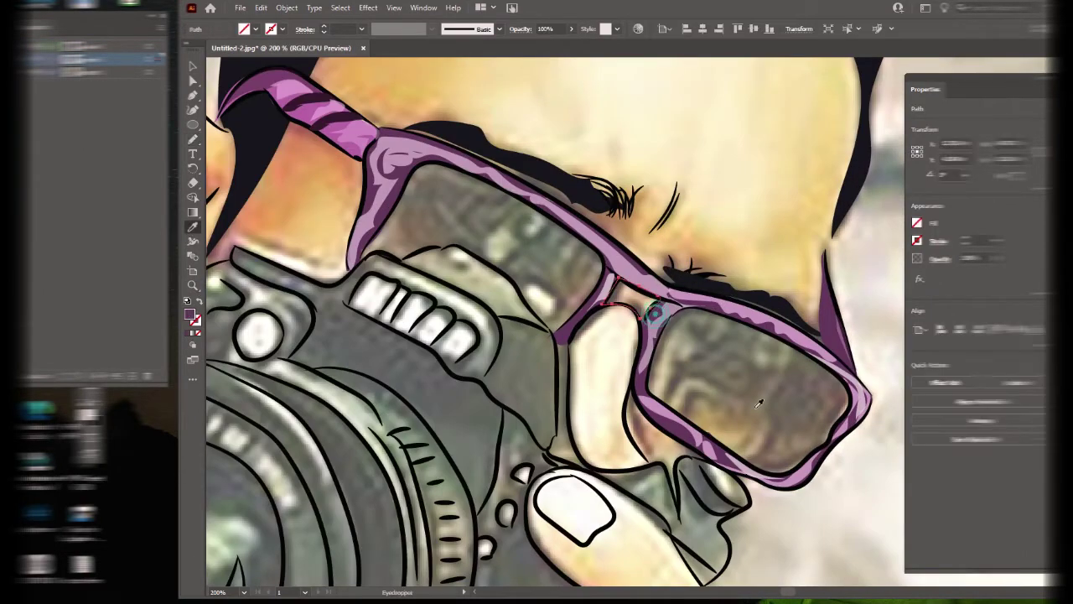
{"action": "key", "text": "i"}
{"action": "left_click", "coordinate": [719, 293]}
{"action": "left_click", "coordinate": [719, 293]}
{"action": "key", "text": "v"}
{"action": "left_click", "coordinate": [639, 511]}
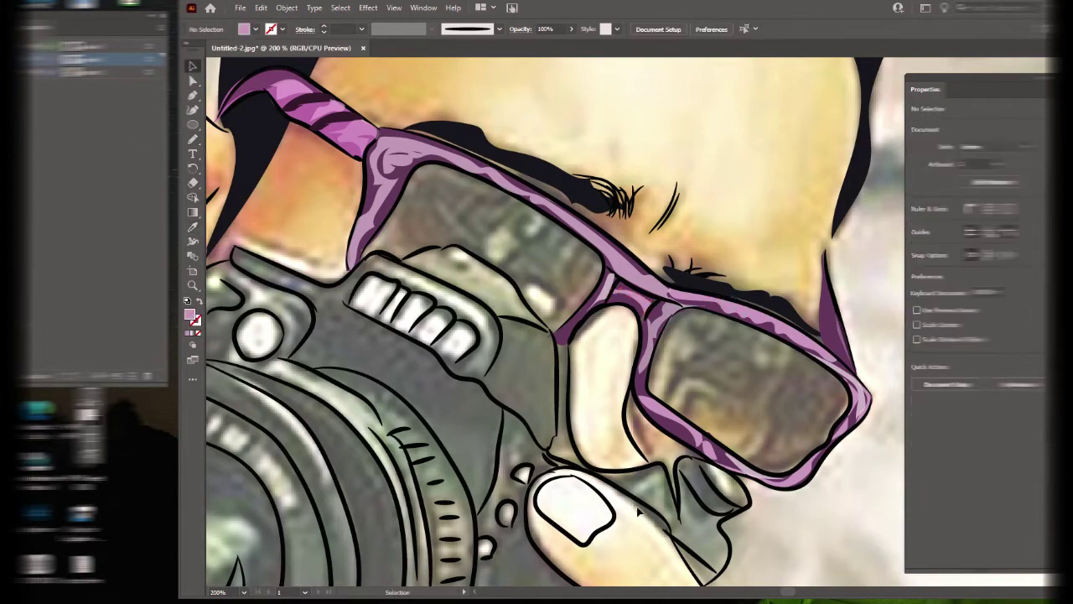
Outline the lens tint along the frame's inner edge and camera top.
{"action": "left_click_drag", "start_coordinate": [424, 161], "coordinate": [369, 255]}
{"action": "key", "text": "p"}
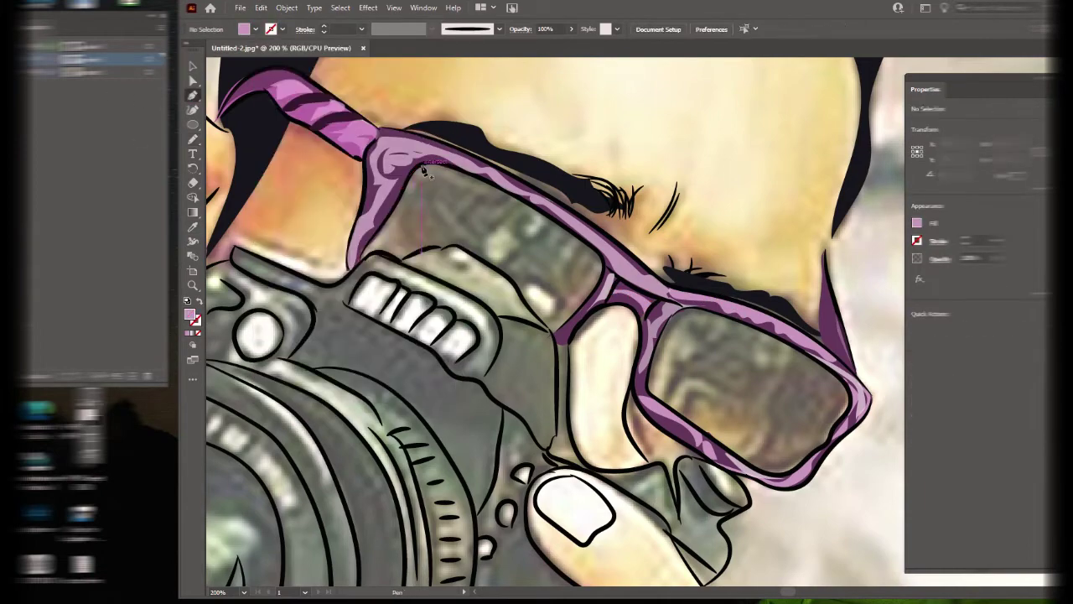
{"action": "left_click", "coordinate": [419, 167]}
{"action": "left_click", "coordinate": [453, 248]}
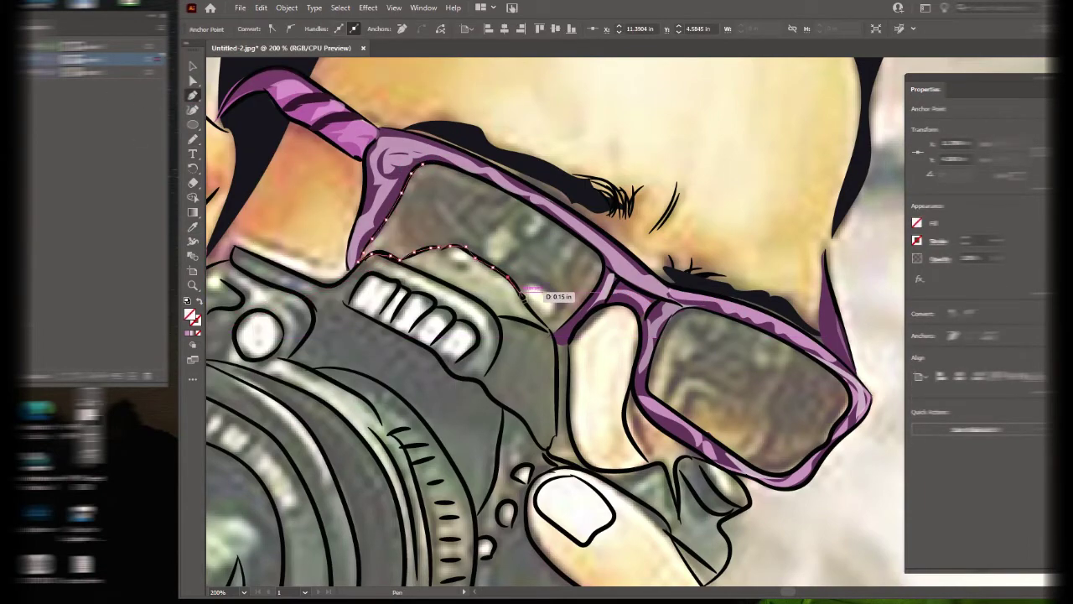
{"action": "left_click", "coordinate": [511, 277]}
{"action": "left_click", "coordinate": [558, 330]}
{"action": "left_click", "coordinate": [512, 191]}
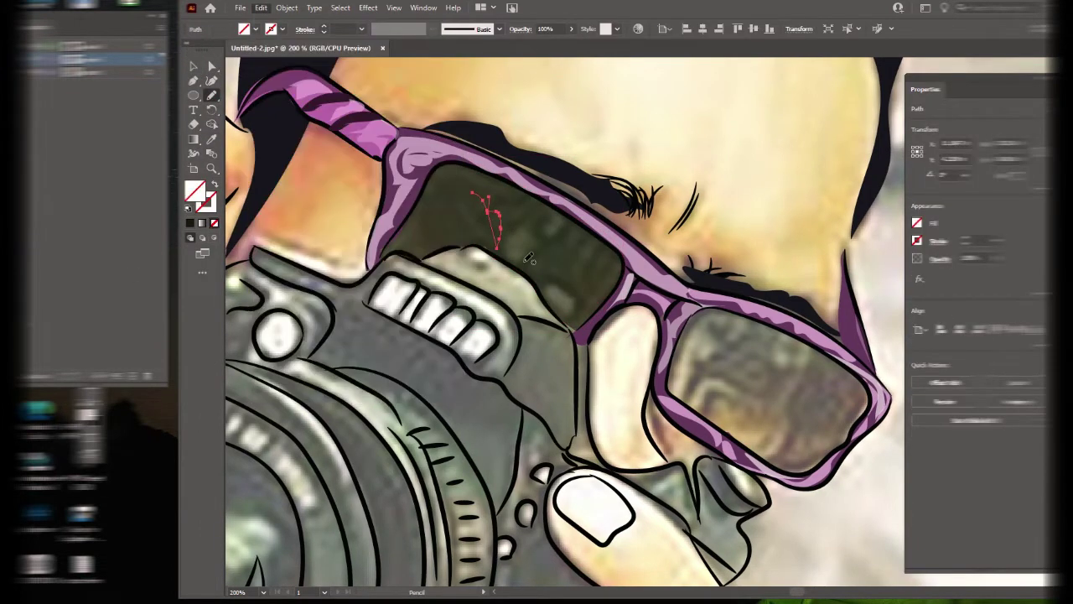
Try a curved lens stroke at 36% then 20% opacity, then undo it.
{"action": "left_click_drag", "start_coordinate": [513, 197], "coordinate": [422, 228]}
{"action": "key", "text": "a"}
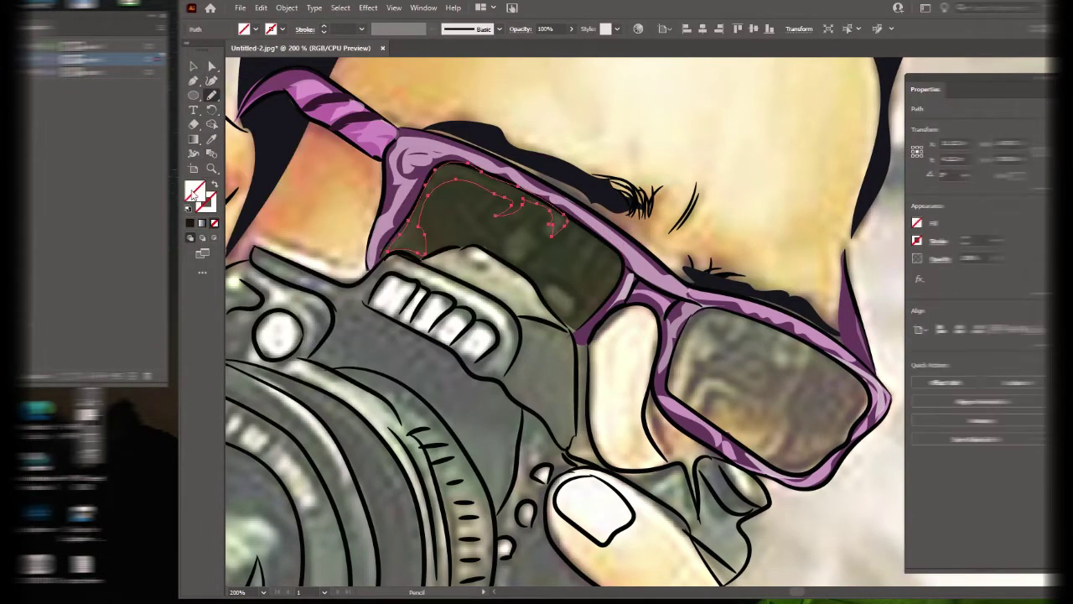
{"action": "left_click", "coordinate": [571, 29]}
{"action": "left_click_drag", "start_coordinate": [558, 46], "coordinate": [535, 48]}
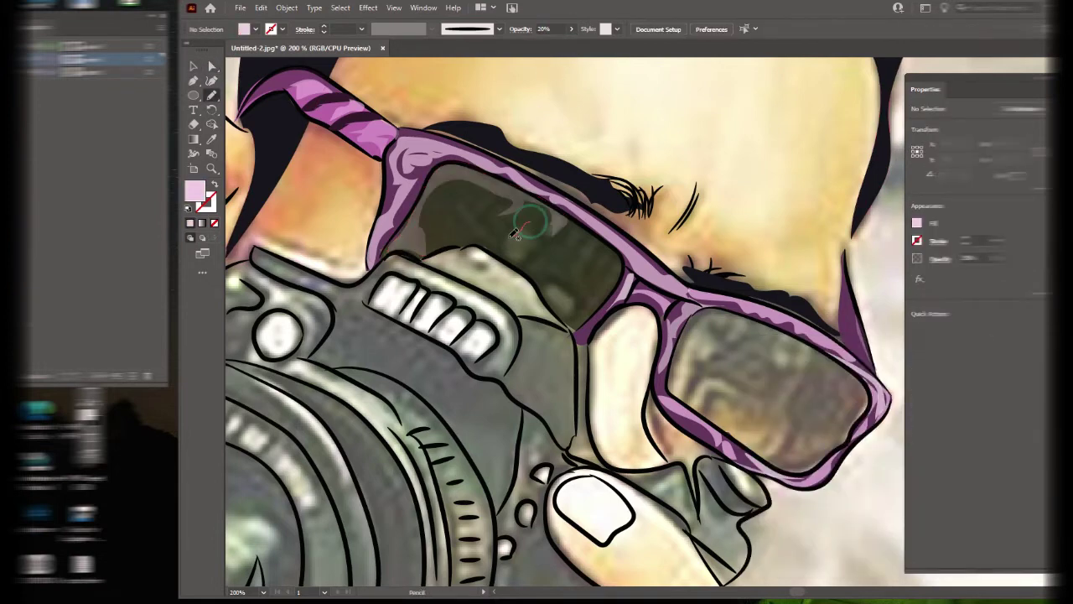
{"action": "left_click_drag", "start_coordinate": [549, 279], "coordinate": [554, 285]}
{"action": "key", "text": "i"}
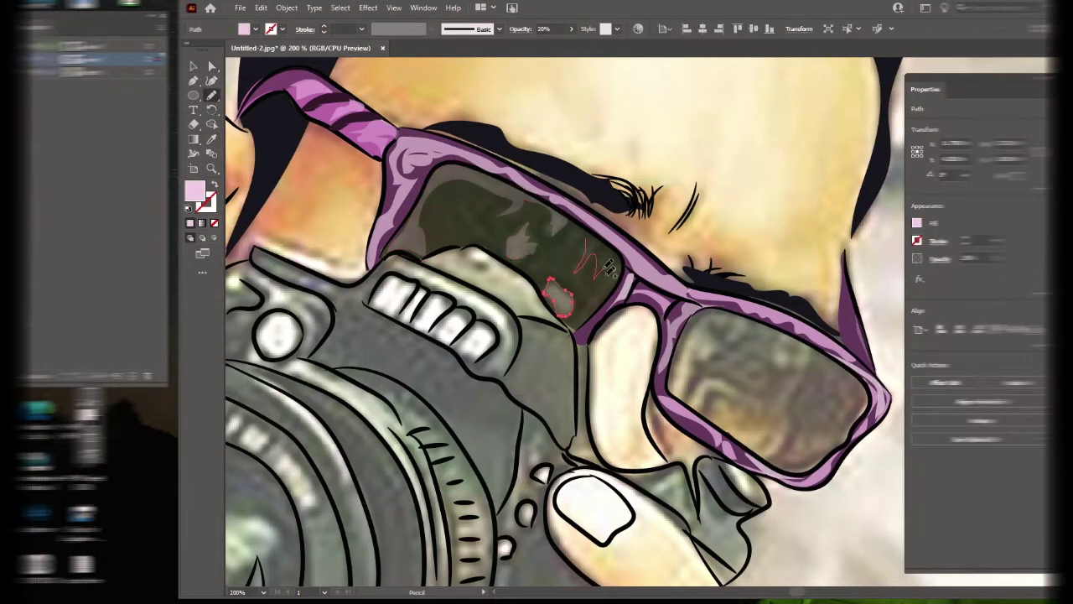
{"action": "key", "text": "ctrl+z"}
{"action": "key", "text": "ctrl+z"}
{"action": "key", "text": "ctrl+z"}
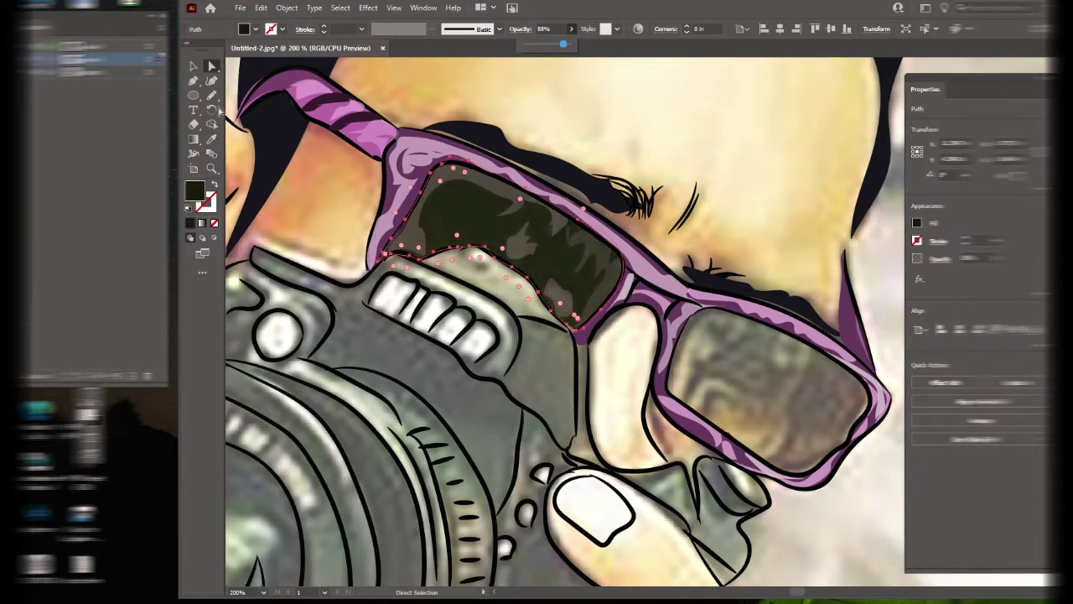
{"action": "key", "text": "a"}
Draw a pale pink low-opacity reflection stroke inside the right lens and zoom out.
{"action": "left_click_drag", "start_coordinate": [780, 464], "coordinate": [627, 468]}
{"action": "key", "text": "n"}
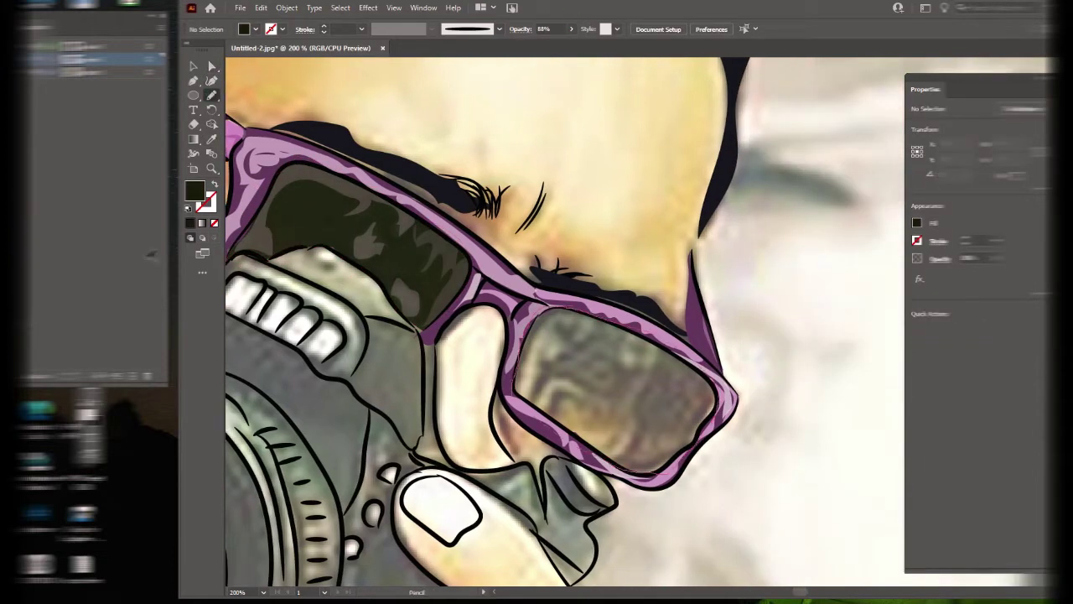
{"action": "left_click", "coordinate": [202, 223]}
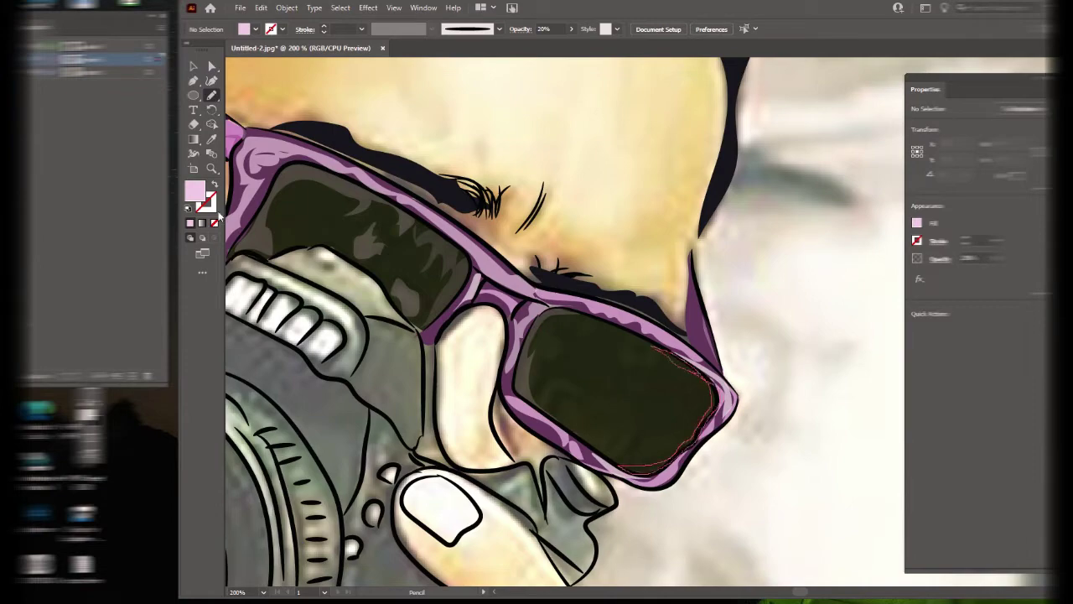
{"action": "left_click_drag", "start_coordinate": [541, 411], "coordinate": [620, 390]}
{"action": "key", "text": "i"}
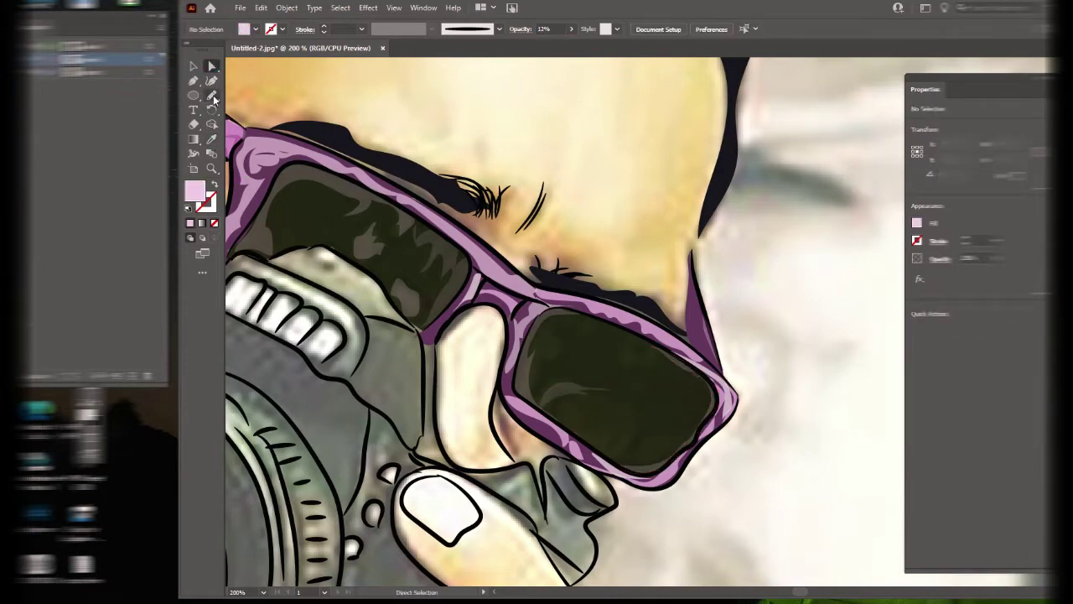
{"action": "key", "text": "z"}
{"action": "left_click", "coordinate": [669, 201], "text": "alt"}
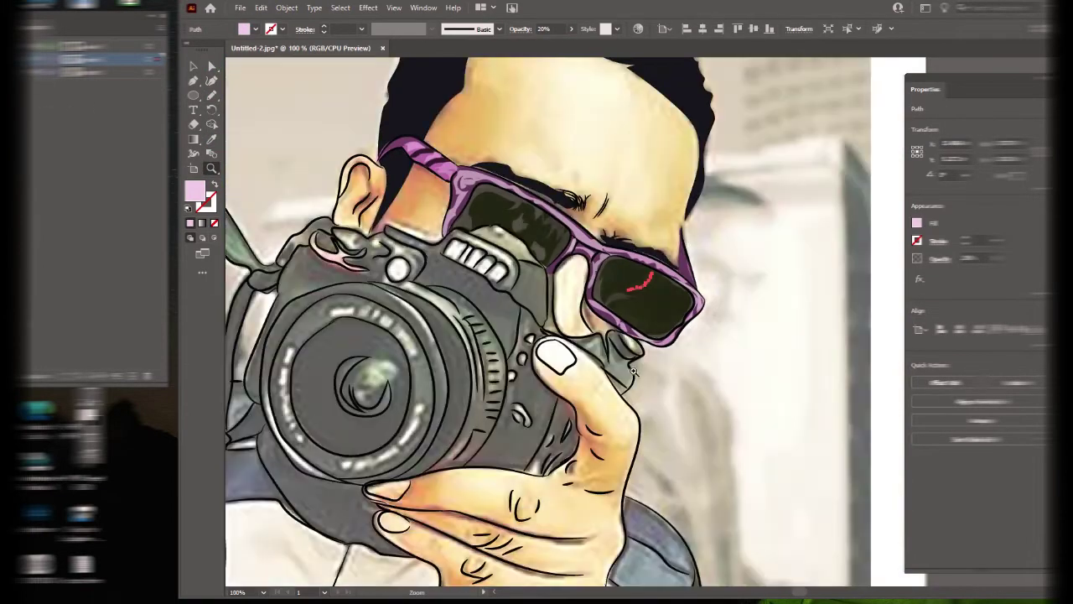
Delete the stray lens stroke and zoom out to show more artwork.
{"action": "key", "text": "a"}
{"action": "key", "text": "Delete"}
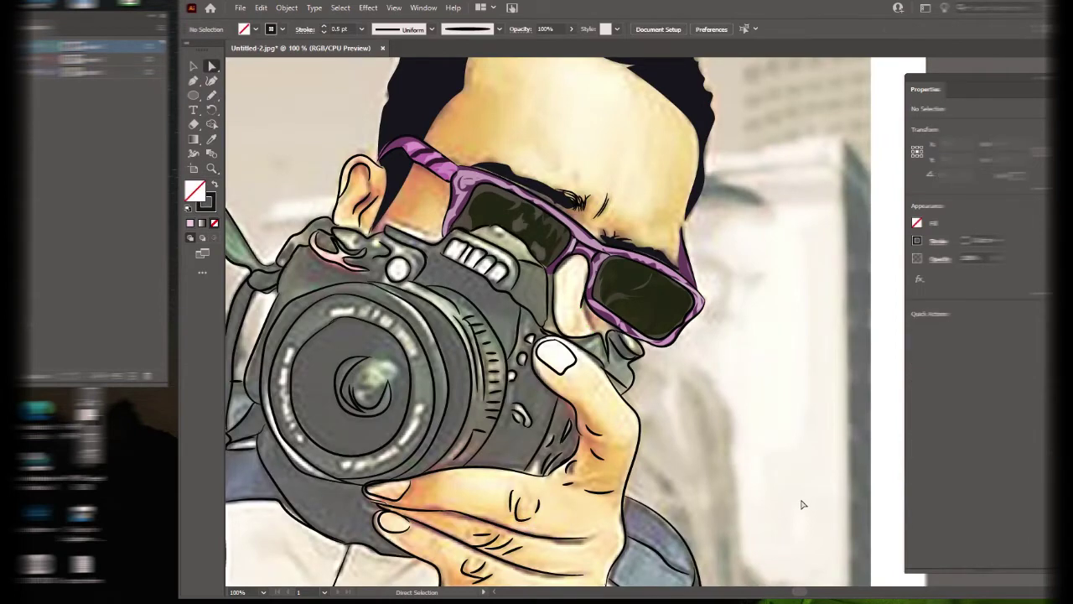
{"action": "key", "text": "z"}
{"action": "left_click", "coordinate": [874, 346], "text": "alt"}
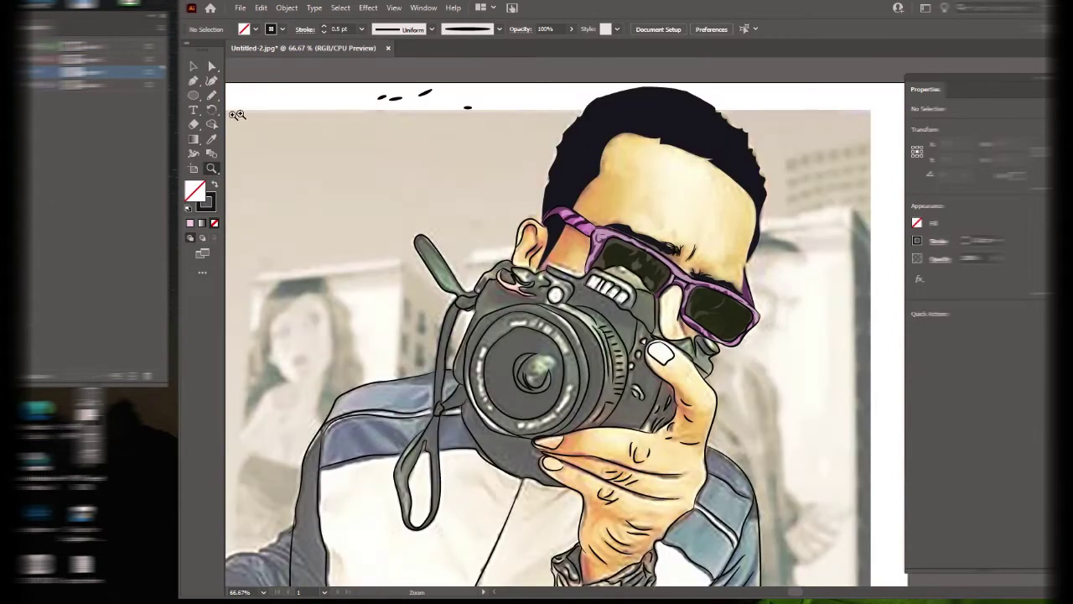
Pen-trace the face from hairline over the head and ear to the camera, filled skin yellow.
{"action": "left_click", "coordinate": [756, 249]}
{"action": "left_click", "coordinate": [577, 182]}
{"action": "left_click", "coordinate": [541, 210]}
{"action": "left_click", "coordinate": [516, 244]}
{"action": "left_click", "coordinate": [516, 270]}
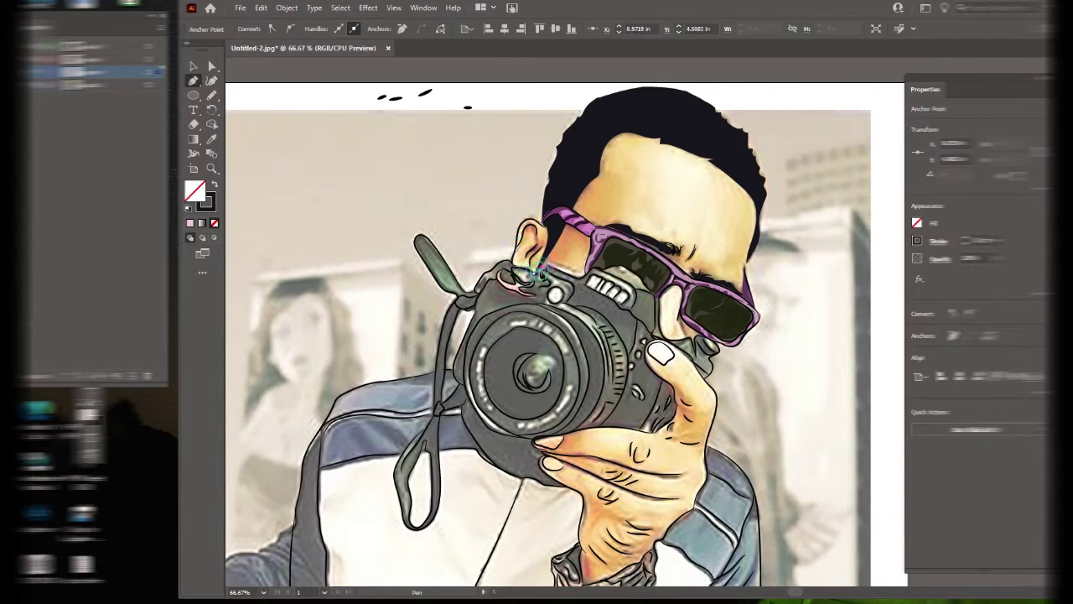
{"action": "left_click", "coordinate": [591, 275]}
{"action": "left_click", "coordinate": [657, 312]}
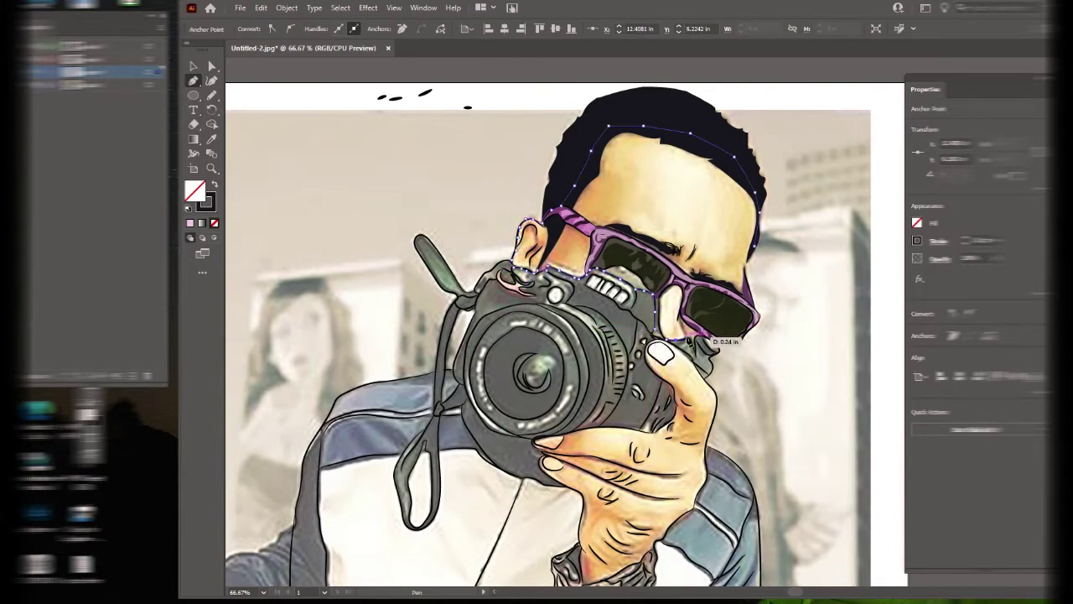
{"action": "key", "text": "i"}
{"action": "left_click", "coordinate": [654, 167]}
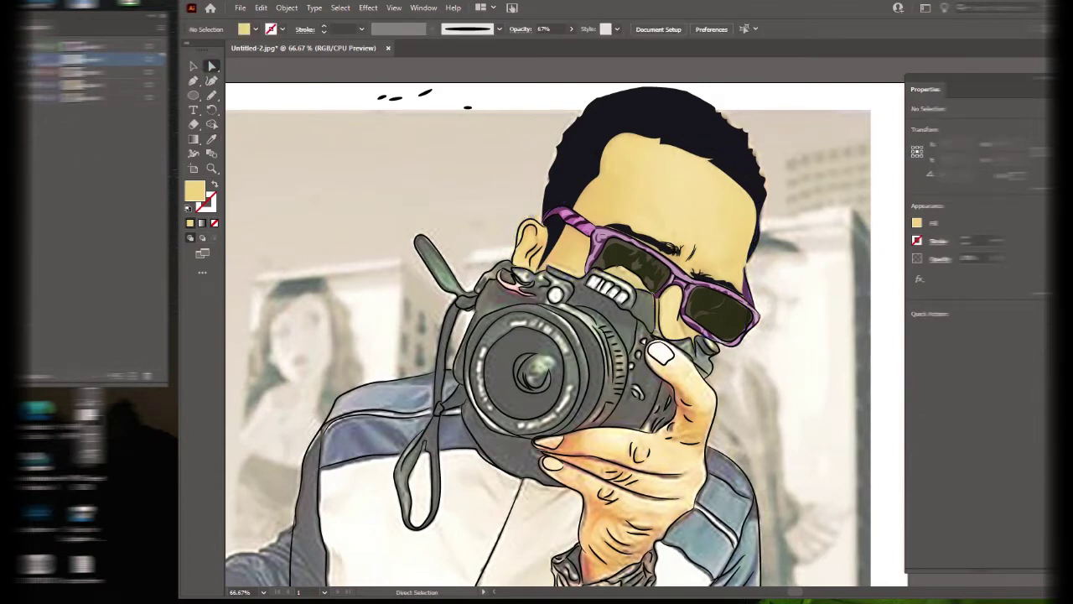
Start an unfilled pen outline along the camera's top edge.
{"action": "left_click", "coordinate": [193, 81]}
{"action": "left_click", "coordinate": [592, 269]}
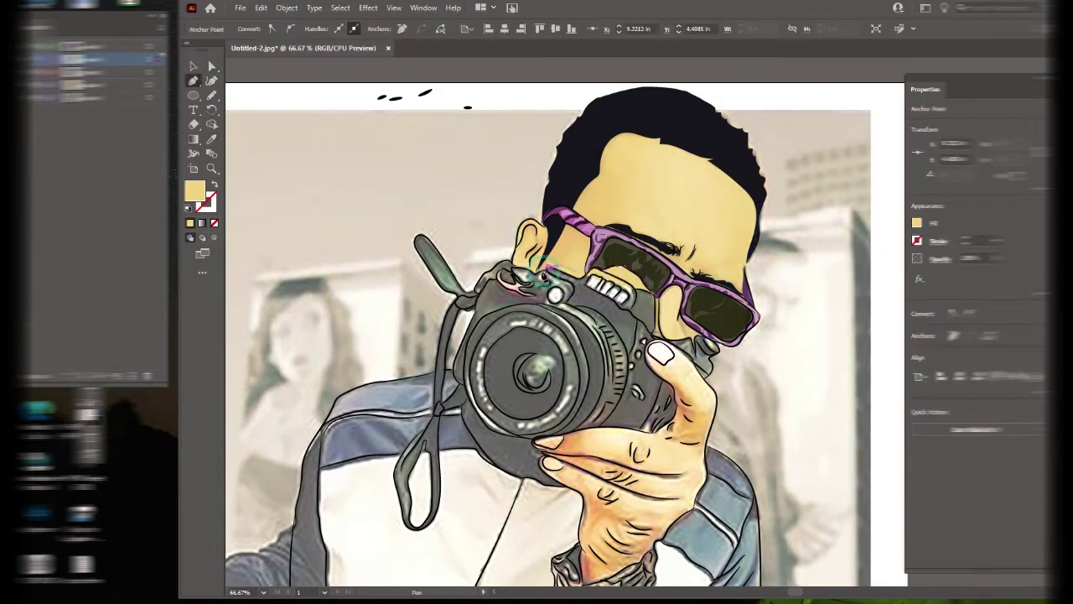
{"action": "left_click", "coordinate": [645, 273]}
{"action": "key", "text": "slash"}
Pen-trace around the camera body, undoing a stray anchor, and fill it dark.
{"action": "left_click", "coordinate": [476, 289]}
{"action": "left_click", "coordinate": [464, 352]}
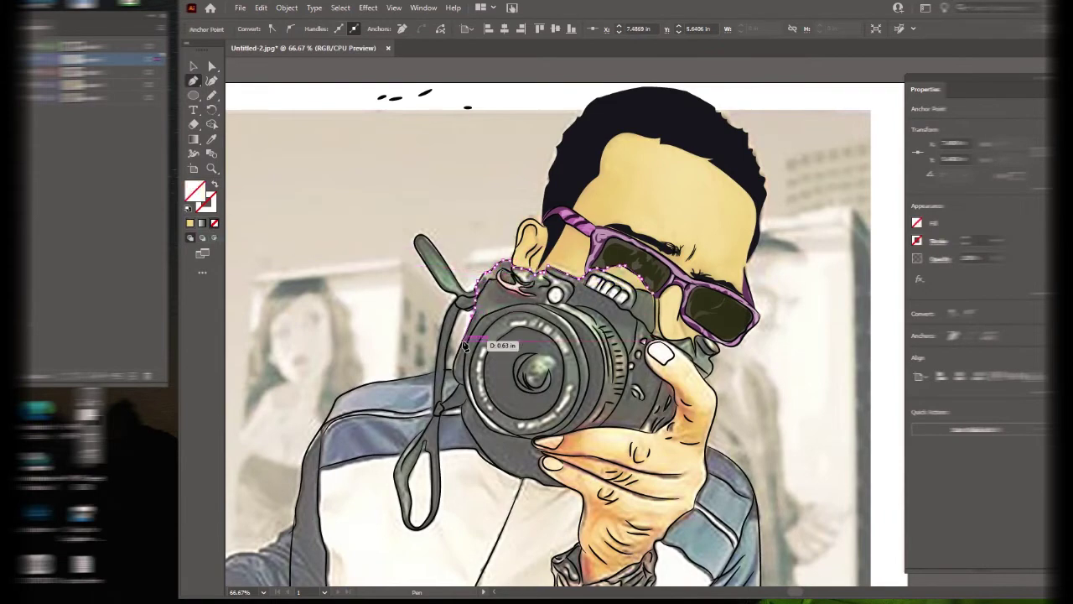
{"action": "left_click", "coordinate": [459, 384]}
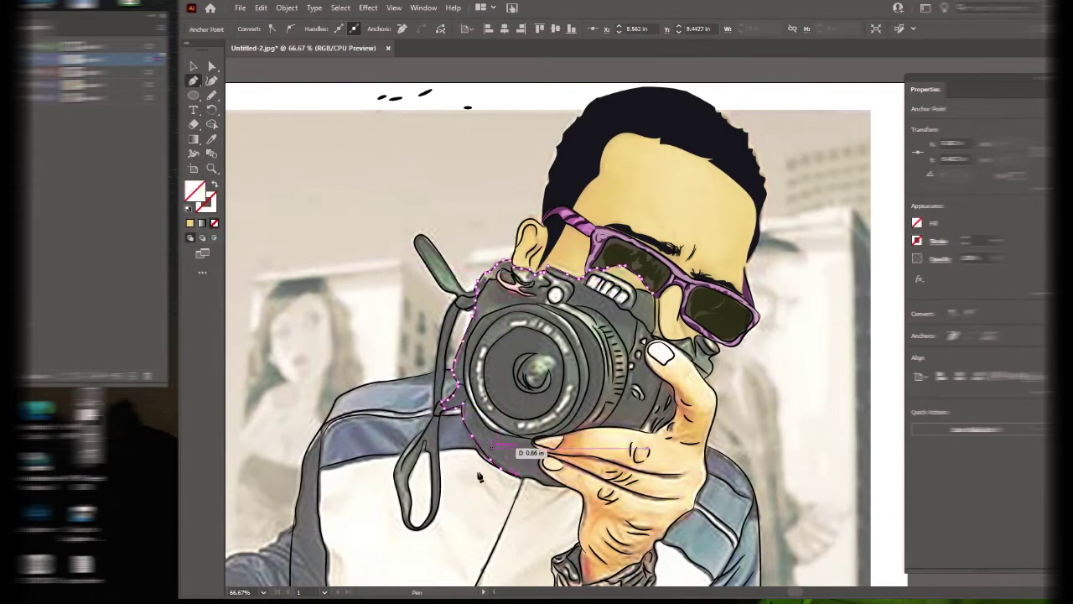
{"action": "left_click", "coordinate": [260, 8]}
{"action": "left_click", "coordinate": [285, 21]}
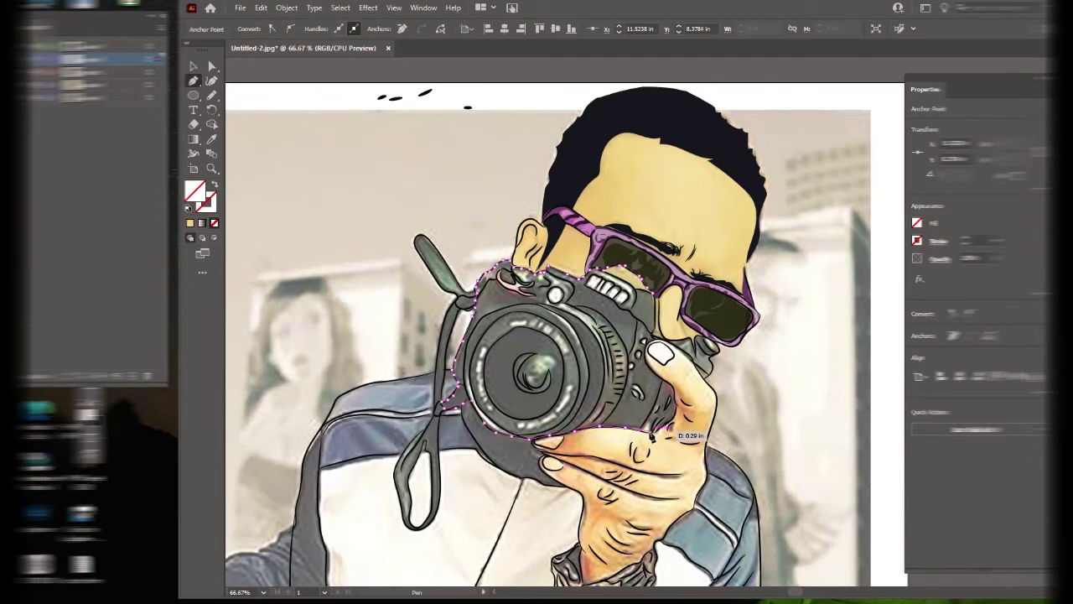
{"action": "left_click", "coordinate": [650, 342]}
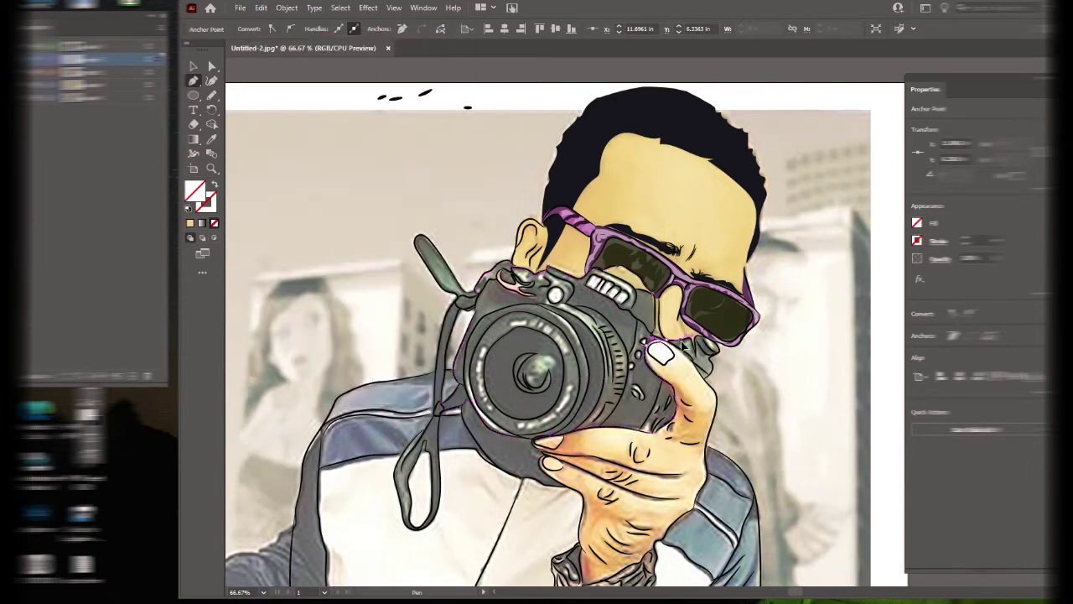
{"action": "left_click", "coordinate": [711, 352]}
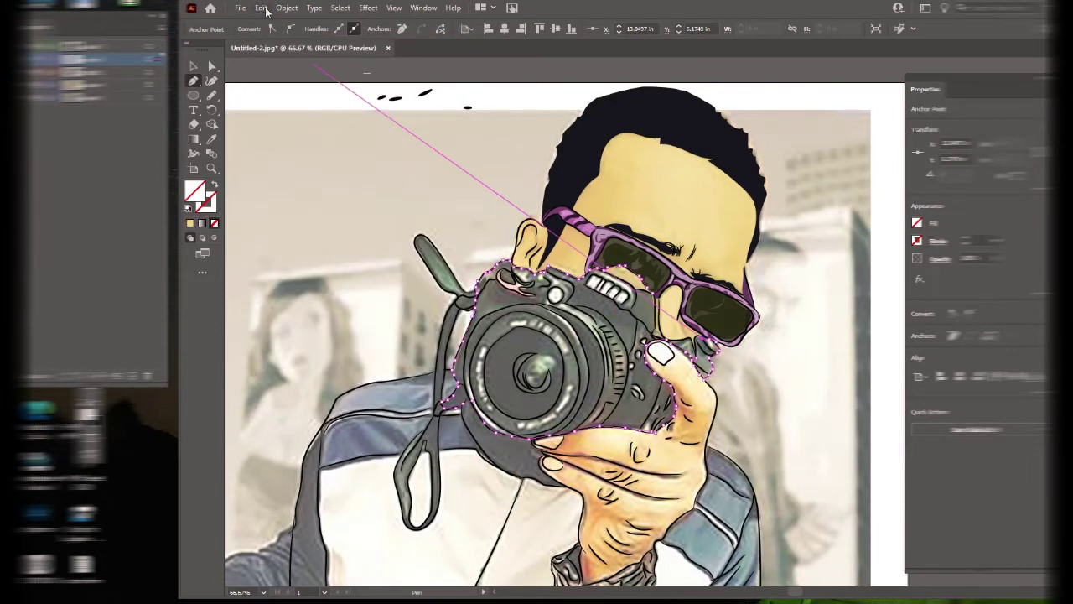
{"action": "left_click", "coordinate": [658, 289]}
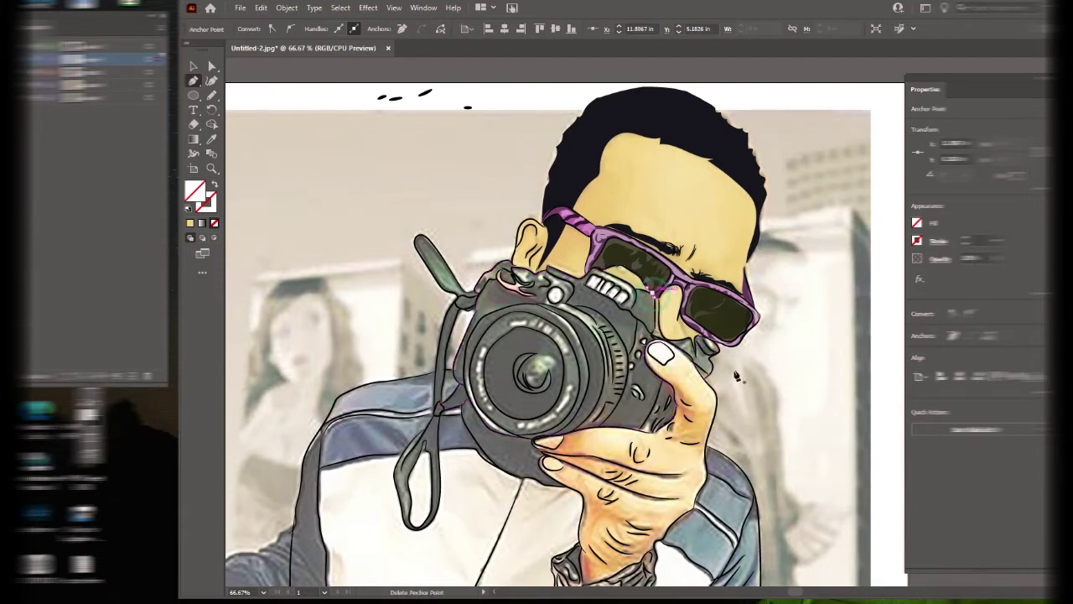
{"action": "left_click", "coordinate": [211, 138]}
{"action": "left_click", "coordinate": [503, 353]}
Draw a light grey highlight over the camera's top buttons, sampling the grey with the Eyedropper.
{"action": "key", "text": "a"}
{"action": "left_click", "coordinate": [384, 481]}
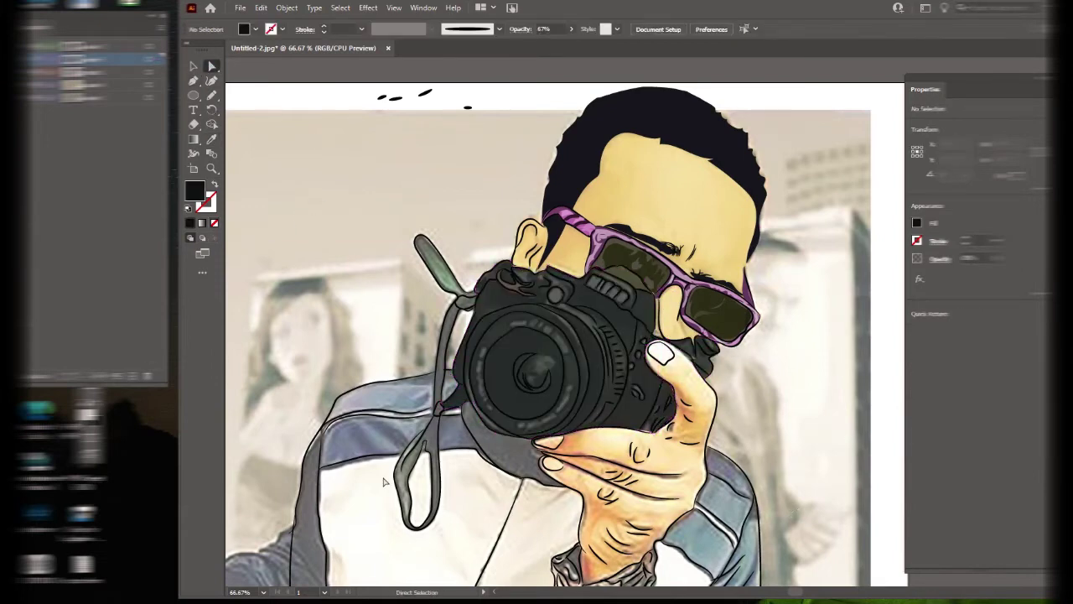
{"action": "left_click_drag", "start_coordinate": [627, 299], "coordinate": [631, 299]}
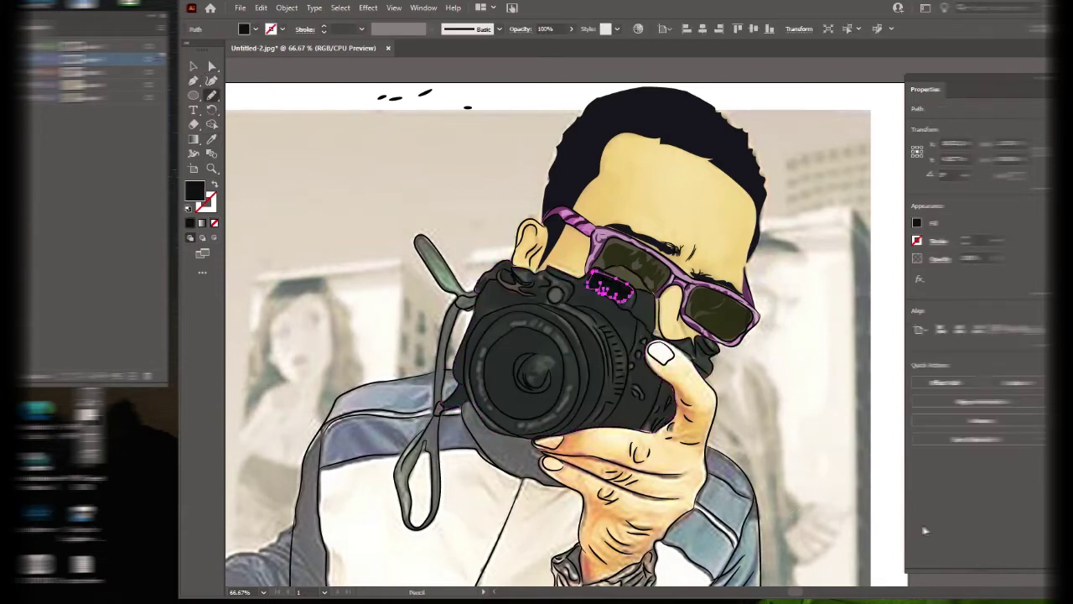
{"action": "left_click", "coordinate": [214, 222]}
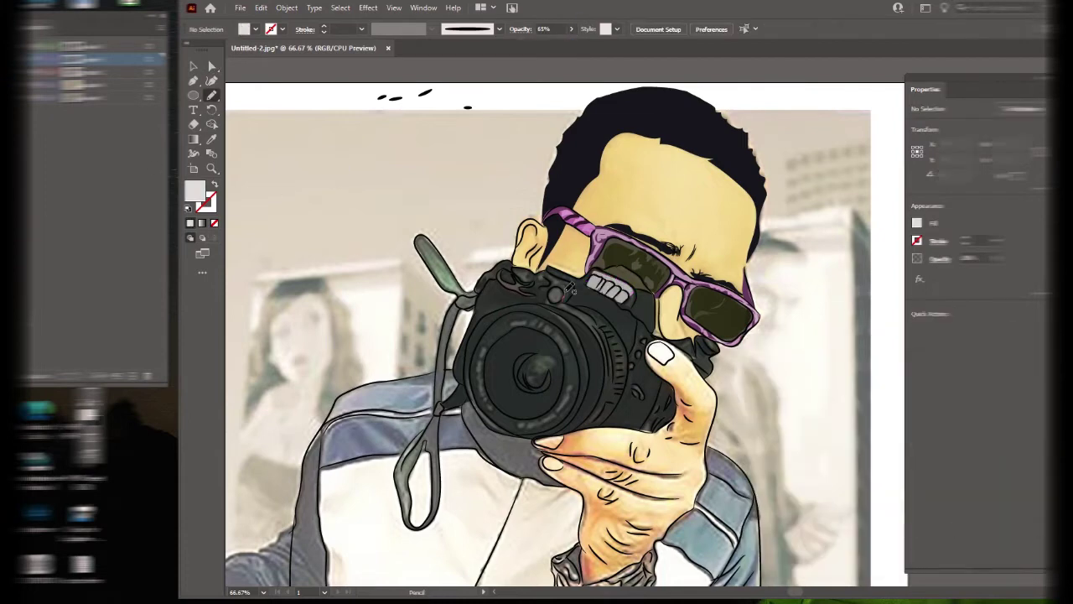
{"action": "key", "text": "i"}
{"action": "left_click", "coordinate": [378, 232]}
{"action": "key", "text": "ctrl+shift+a"}
Add two light grey Pencil highlight strokes along the lens rim.
{"action": "key", "text": "a"}
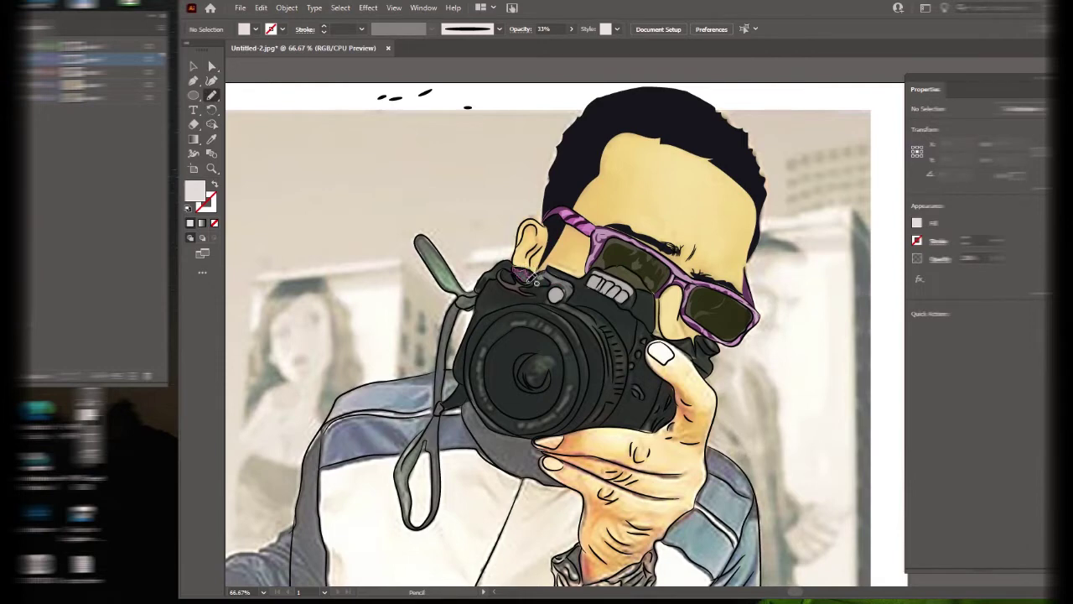
{"action": "left_click", "coordinate": [208, 58]}
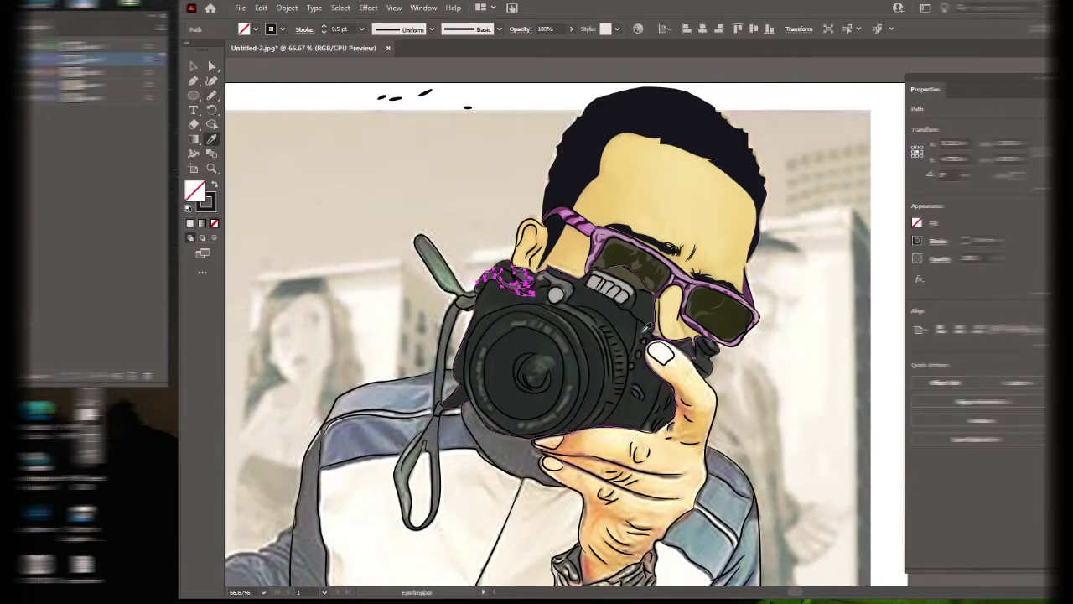
{"action": "key", "text": "ctrl+shift+a"}
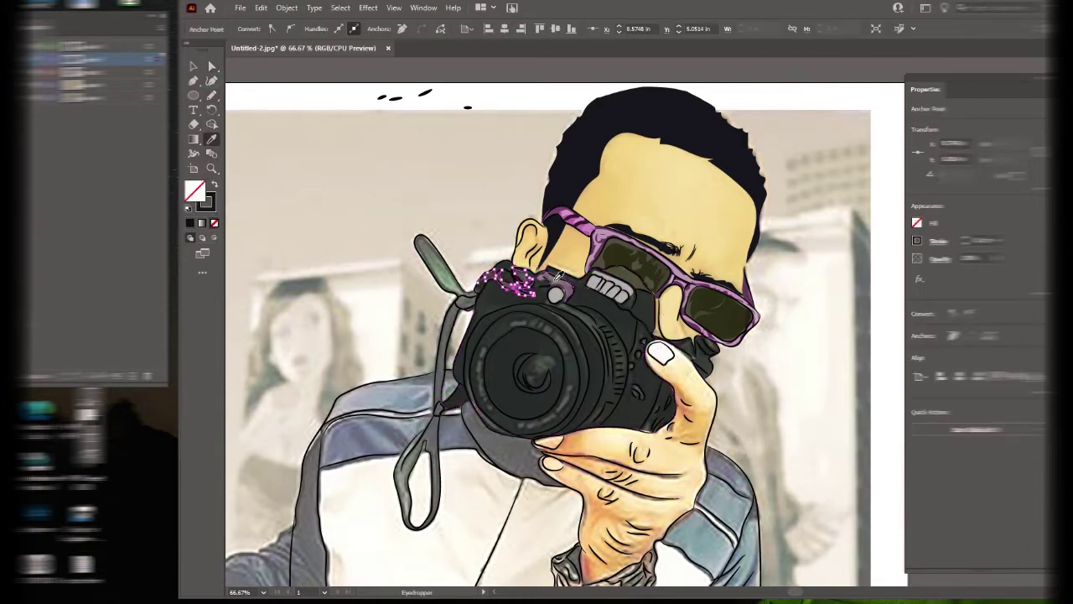
{"action": "key", "text": "n"}
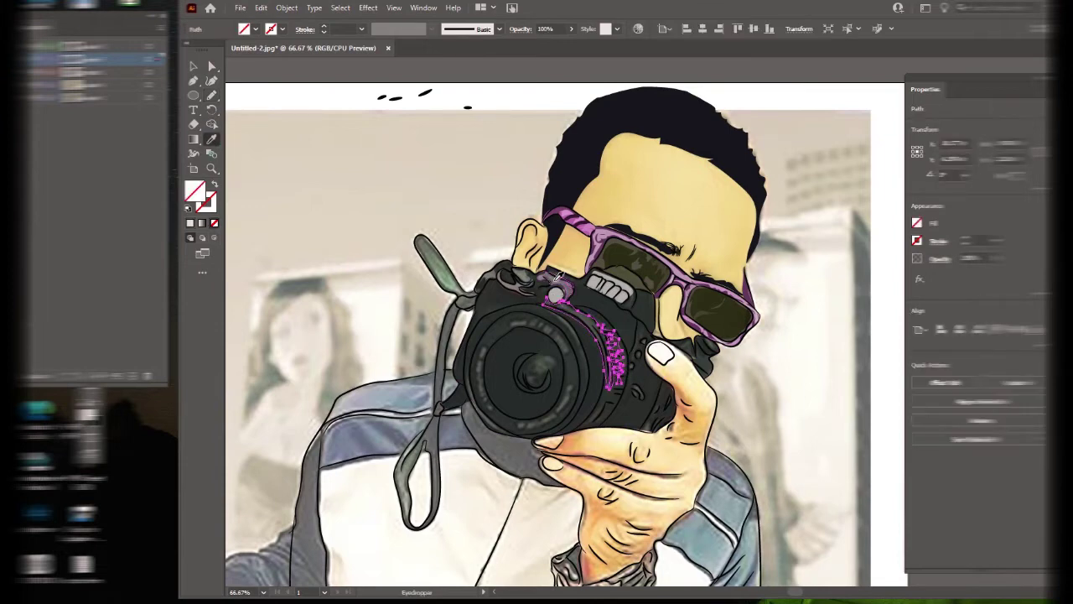
{"action": "mouse_move", "coordinate": [555, 295]}
{"action": "left_mouse_down"}
{"action": "mouse_move", "coordinate": [590, 355]}
{"action": "mouse_move", "coordinate": [587, 382]}
{"action": "left_mouse_up"}
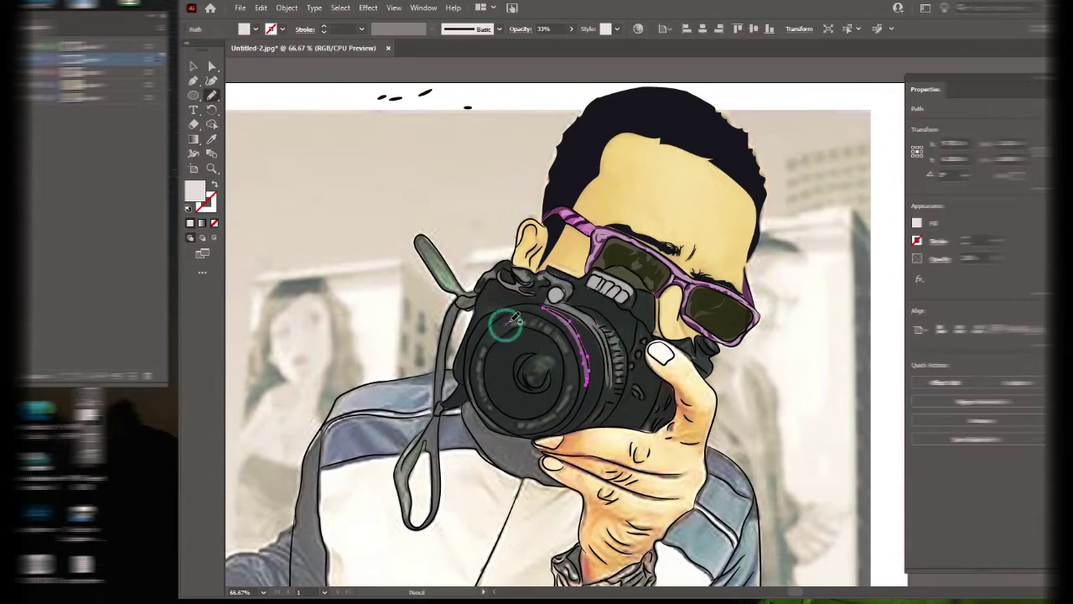
{"action": "mouse_move", "coordinate": [553, 330]}
{"action": "left_mouse_down"}
{"action": "mouse_move", "coordinate": [570, 351]}
{"action": "mouse_move", "coordinate": [560, 411]}
{"action": "mouse_move", "coordinate": [491, 398]}
{"action": "left_mouse_up"}
{"action": "key", "text": "i"}
{"action": "left_click", "coordinate": [511, 454]}
Add light grey highlights on the lens top arc, the camera grip and beside the camera.
{"action": "key", "text": "i"}
{"action": "key", "text": "ctrl+1"}
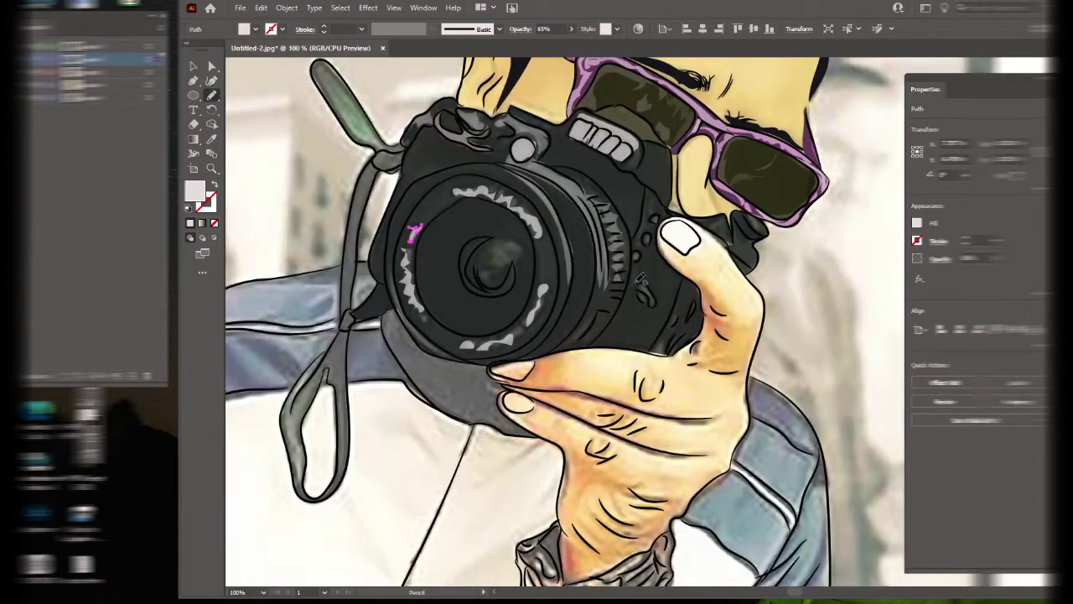
{"action": "key", "text": "i"}
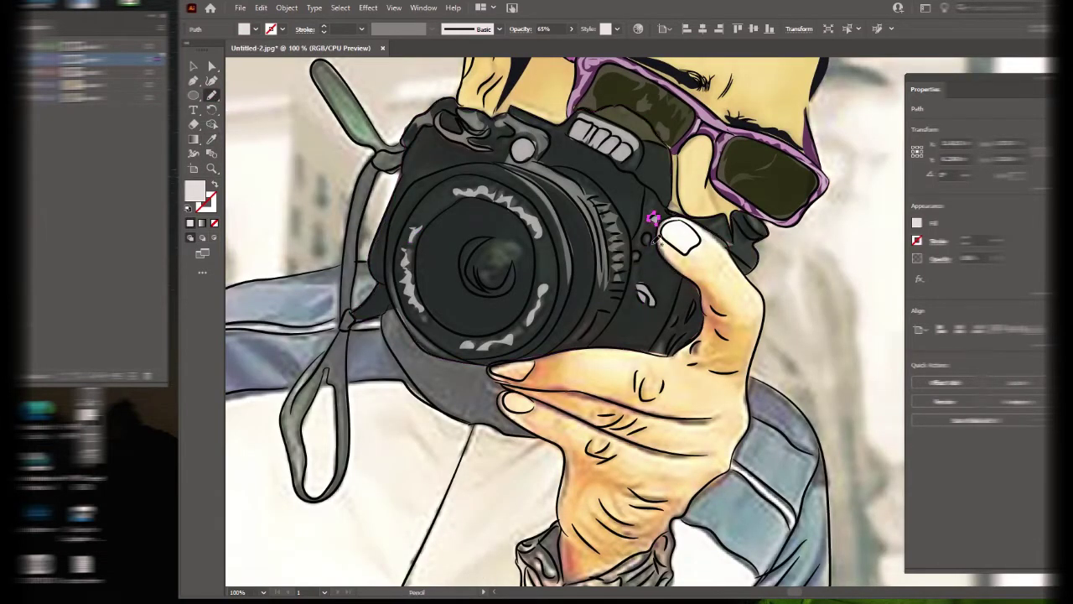
{"action": "left_click_drag", "start_coordinate": [454, 192], "coordinate": [539, 216]}
{"action": "key", "text": "i"}
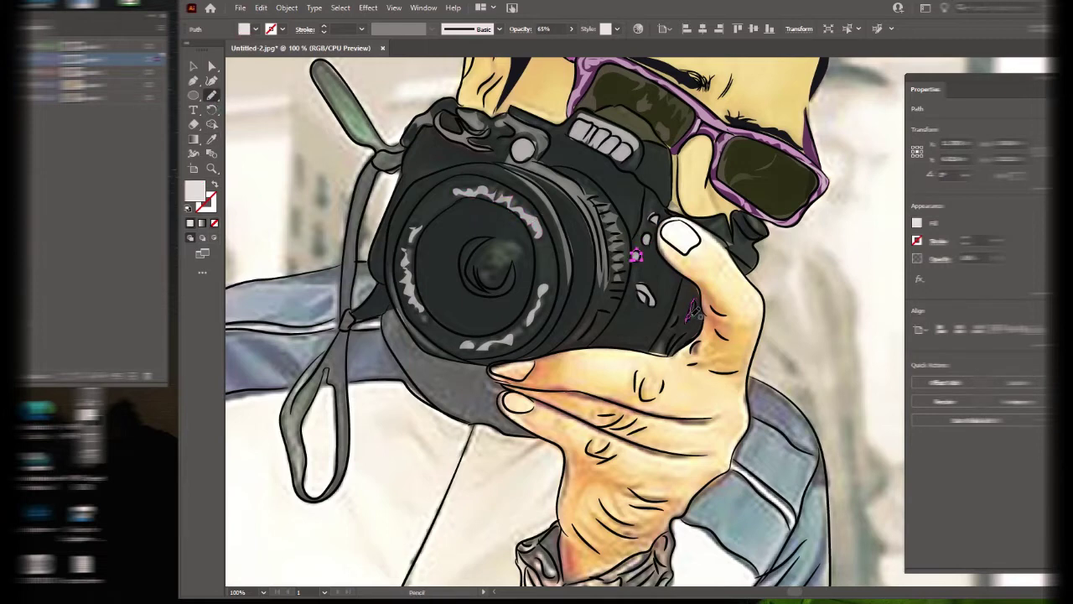
{"action": "left_click_drag", "start_coordinate": [690, 316], "coordinate": [695, 300]}
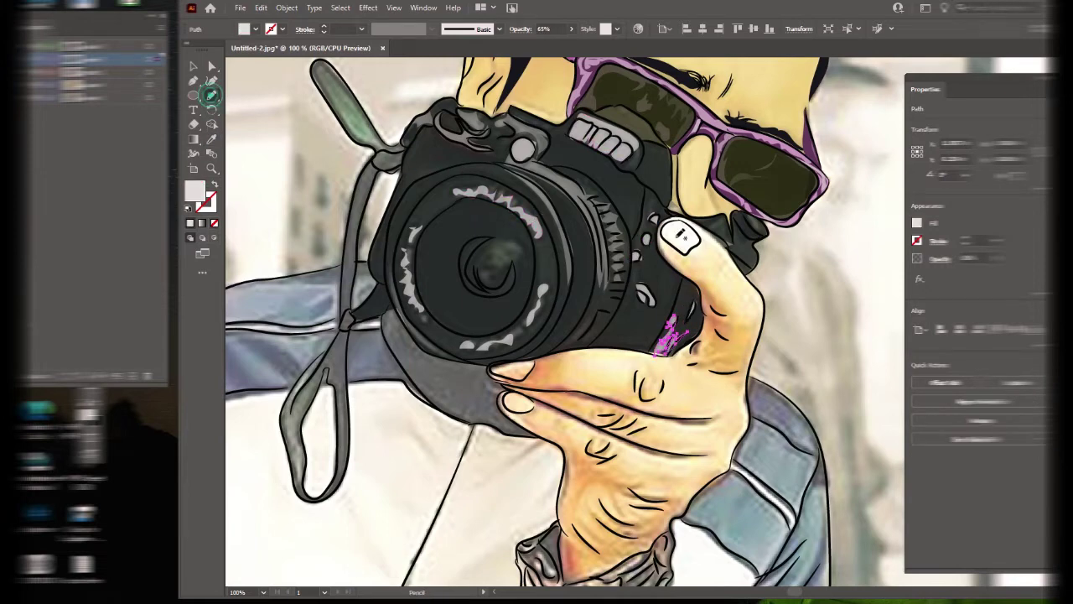
{"action": "left_click_drag", "start_coordinate": [749, 211], "coordinate": [759, 241]}
{"action": "key", "text": "ctrl+shift+a"}
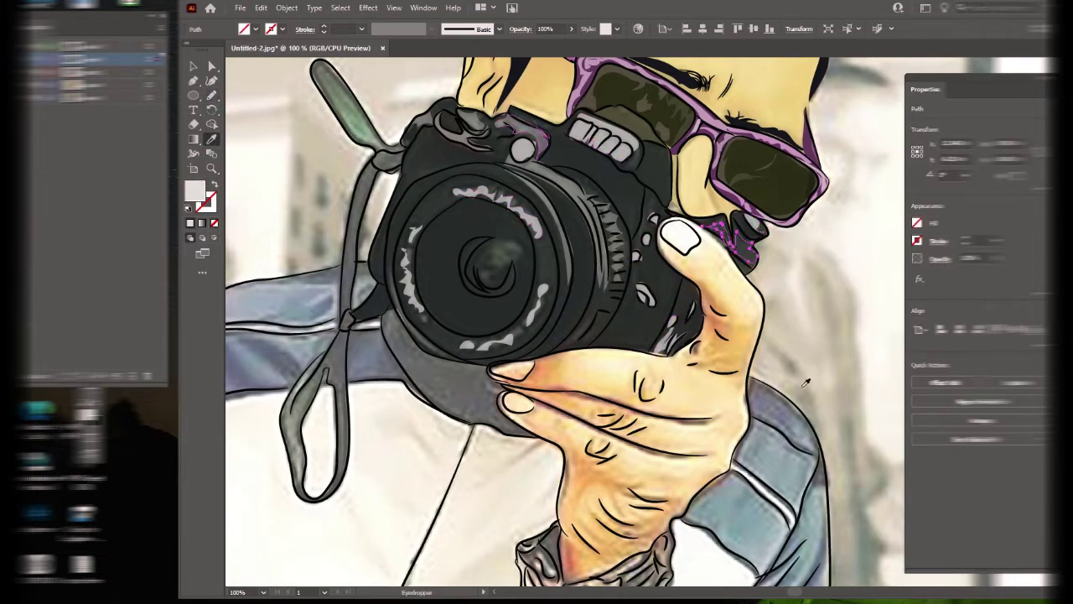
Draw dark shadow shapes around the lens, over the camera top and along the lens's lower edge.
{"action": "key", "text": "ctrl+shift+a"}
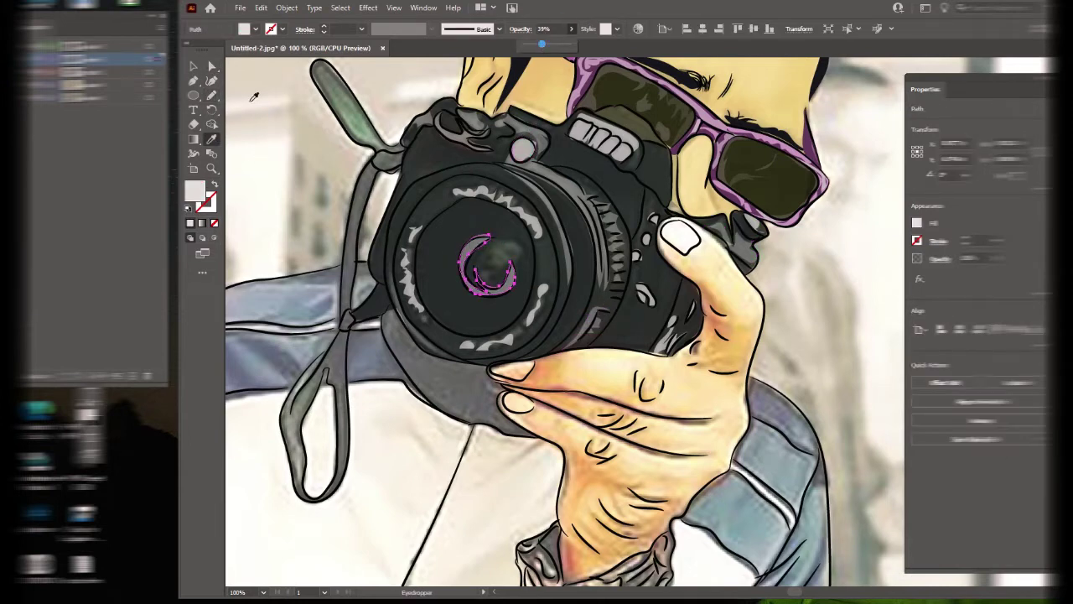
{"action": "left_click_drag", "start_coordinate": [493, 276], "coordinate": [526, 255]}
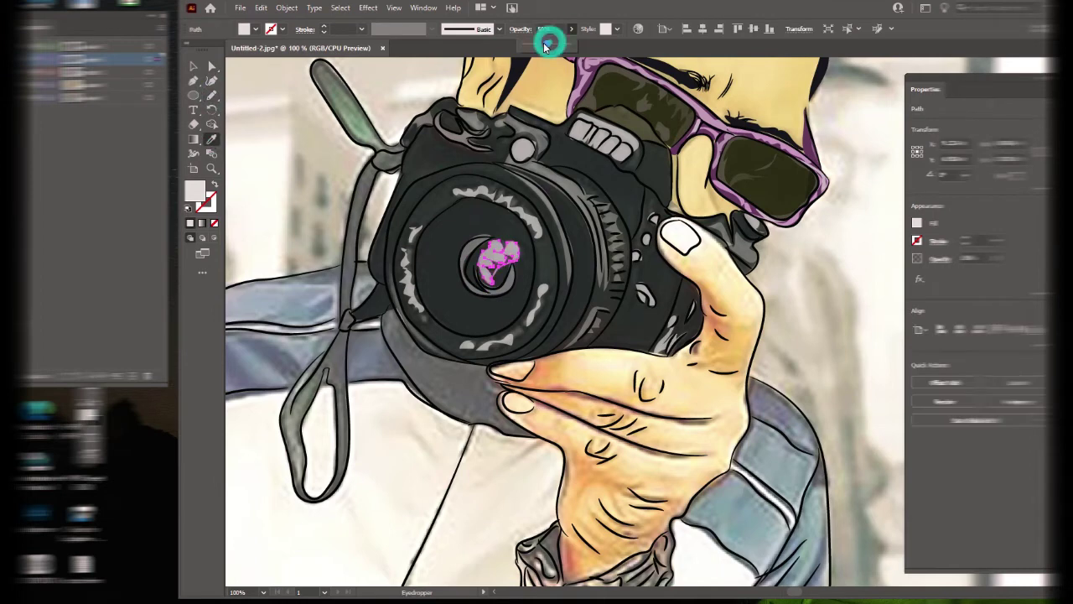
{"action": "left_click", "coordinate": [212, 65]}
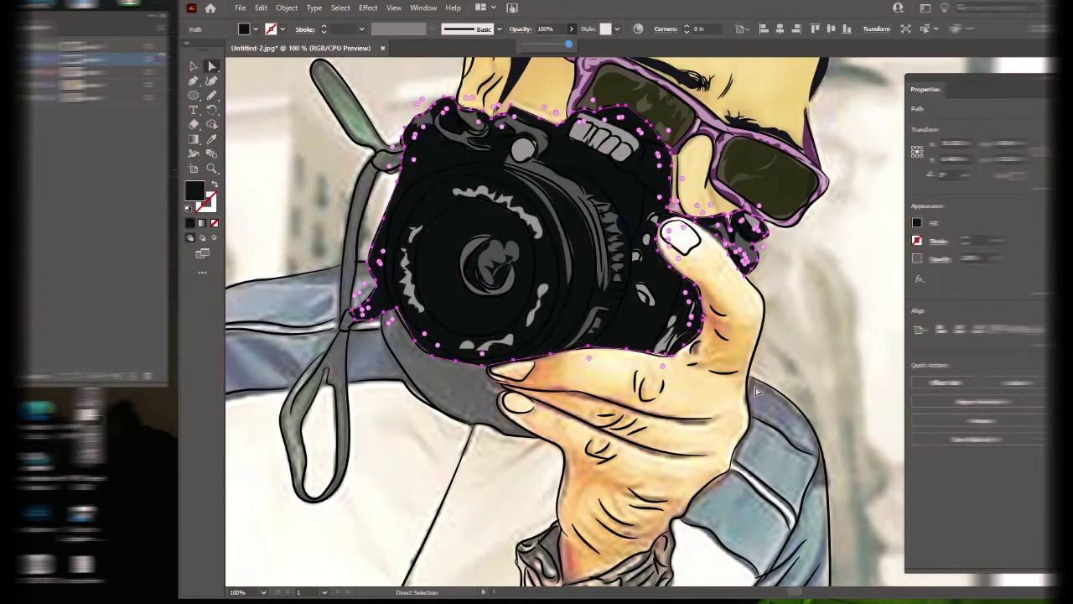
{"action": "key", "text": "ctrl+shift+a"}
{"action": "key", "text": "n"}
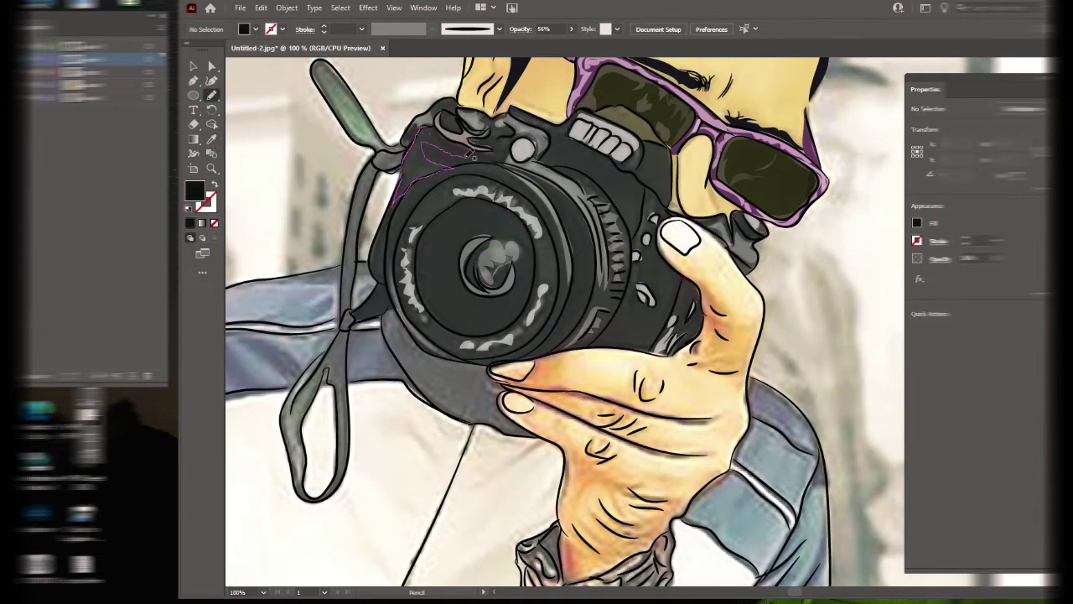
{"action": "left_click_drag", "start_coordinate": [473, 157], "coordinate": [358, 189]}
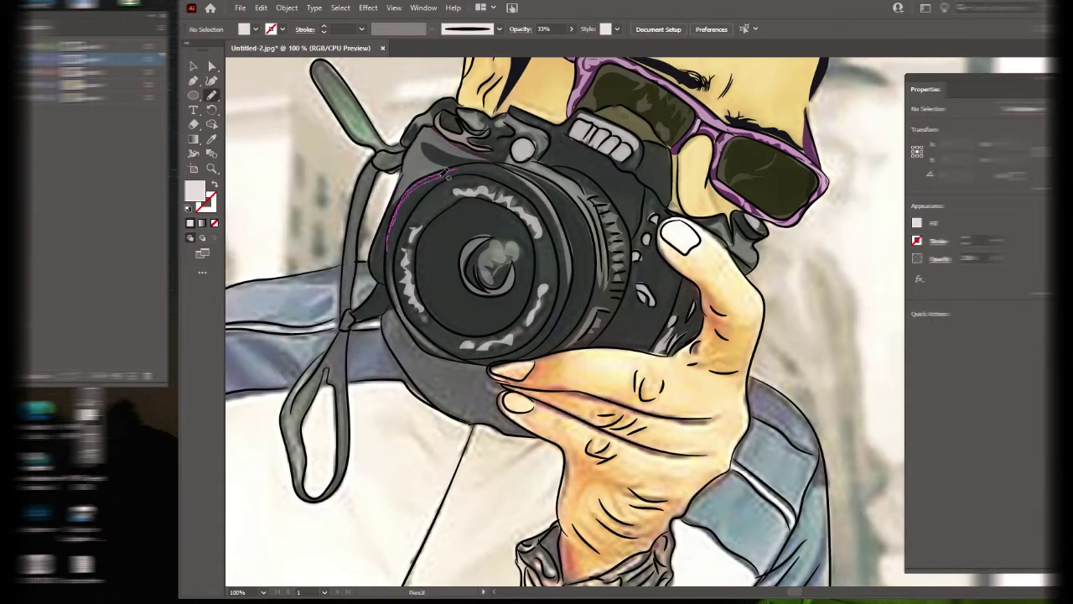
{"action": "left_click_drag", "start_coordinate": [387, 250], "coordinate": [405, 310]}
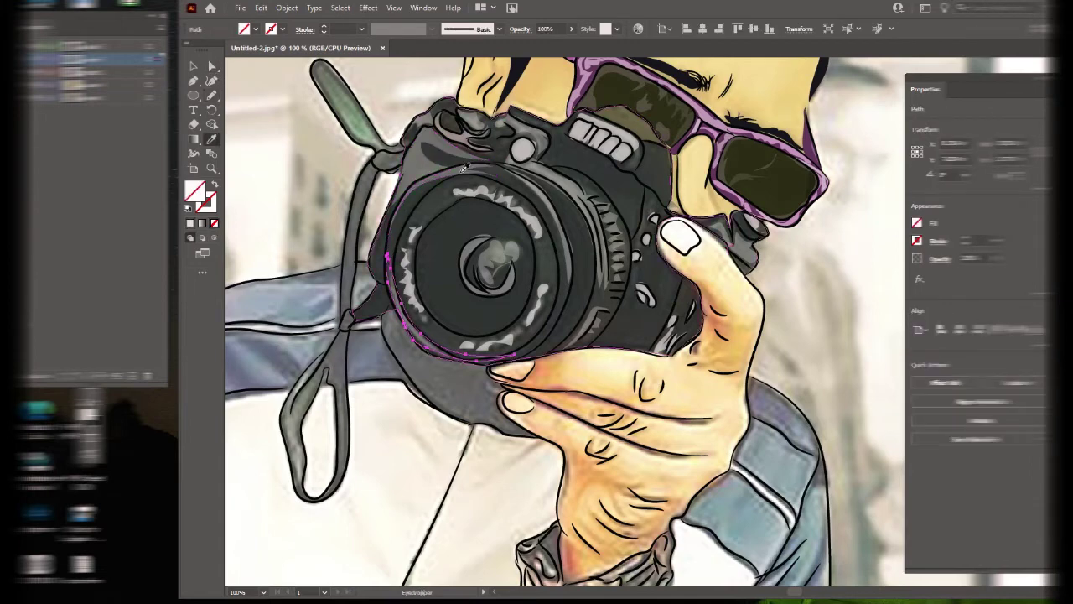
{"action": "key", "text": "a"}
{"action": "left_click", "coordinate": [394, 302]}
{"action": "key", "text": "n"}
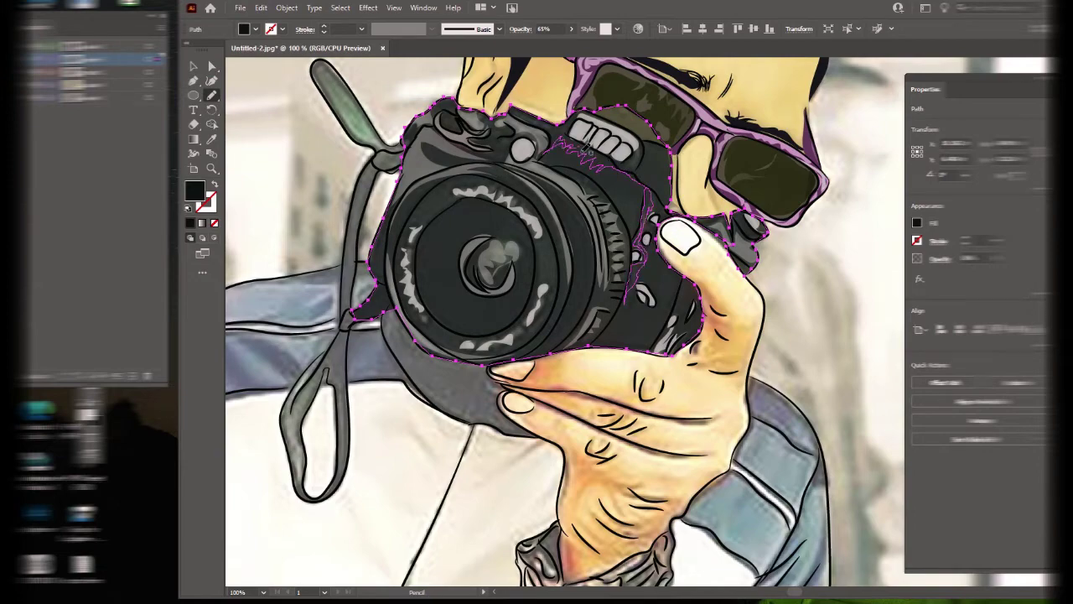
Trace a shadow shape around the lens's right side, zooming out to check the whole drawing.
{"action": "key", "text": "z"}
{"action": "left_click", "coordinate": [712, 371], "text": "alt"}
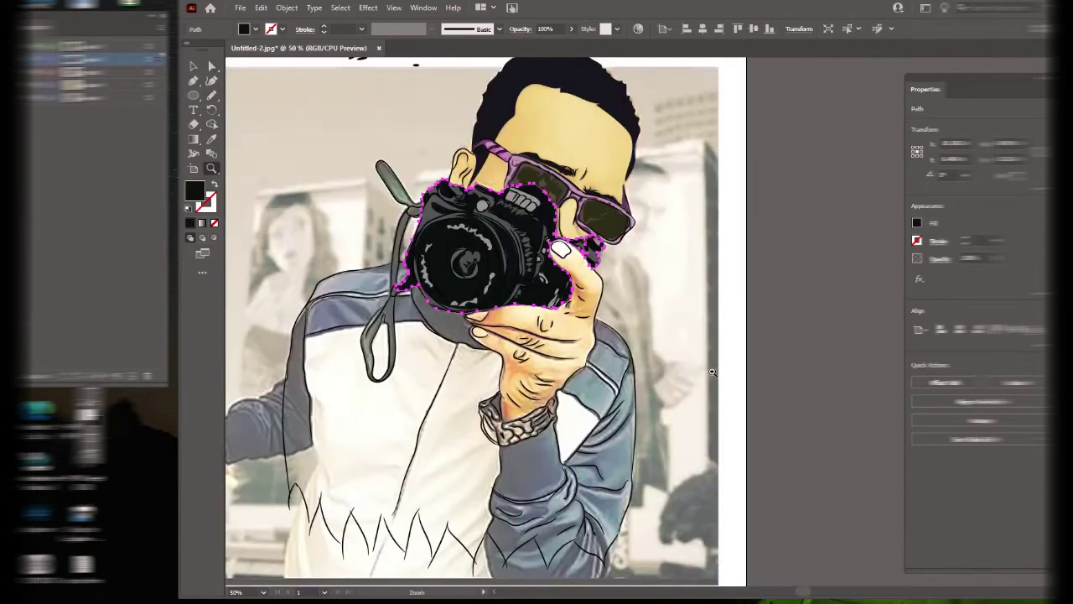
{"action": "key", "text": "ctrl+shift+a"}
{"action": "left_click", "coordinate": [672, 324]}
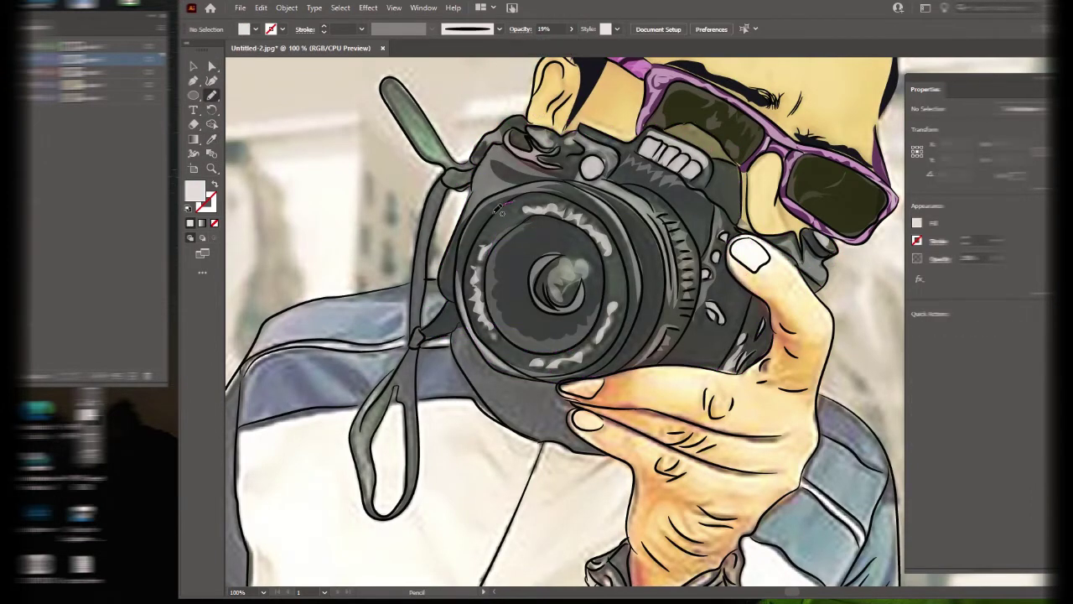
{"action": "mouse_move", "coordinate": [545, 189]}
{"action": "left_mouse_down"}
{"action": "mouse_move", "coordinate": [568, 200]}
{"action": "mouse_move", "coordinate": [602, 357]}
{"action": "left_mouse_up"}
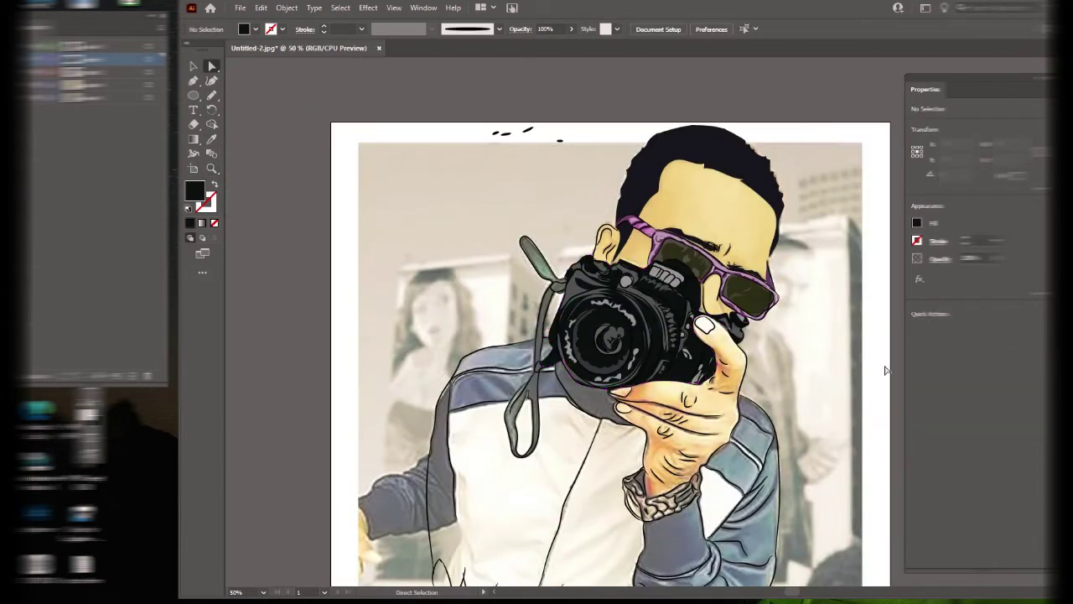
{"action": "key", "text": "ctrl+="}
{"action": "key", "text": "n"}
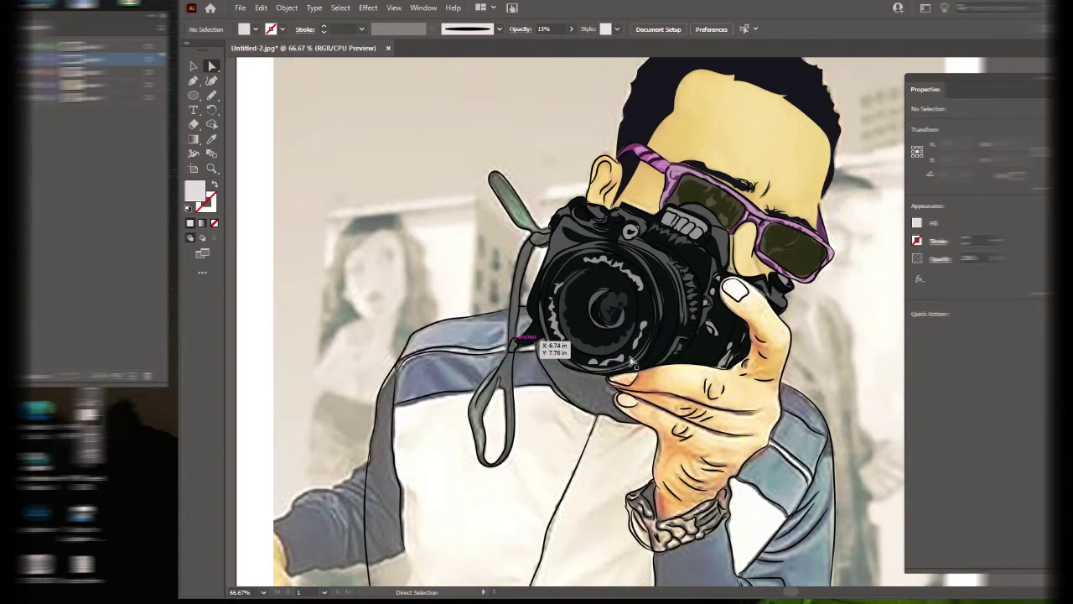
{"action": "key", "text": "z"}
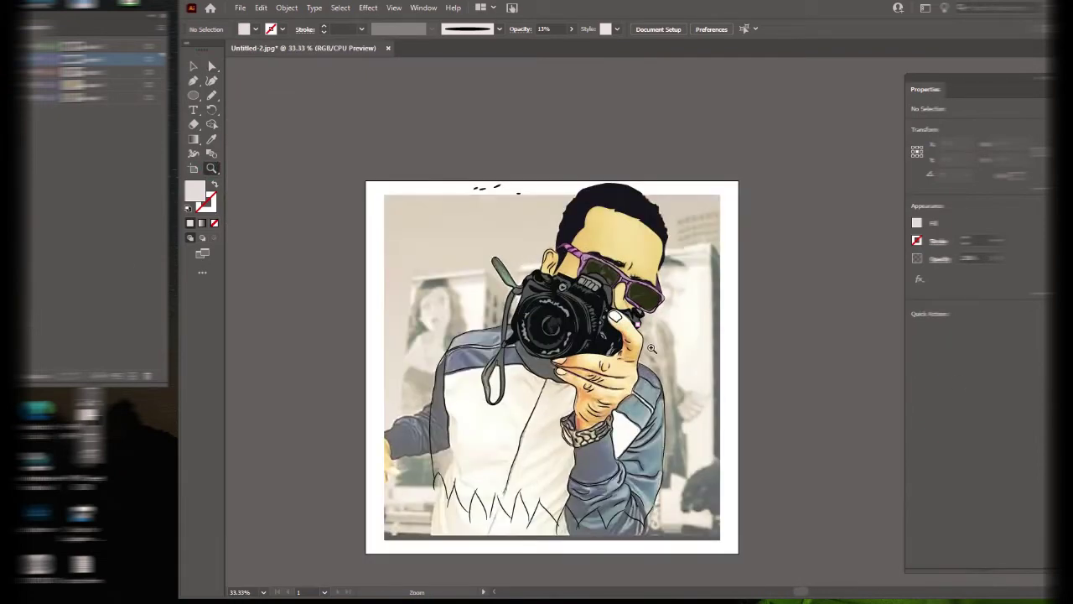
{"action": "left_click_drag", "start_coordinate": [331, 274], "coordinate": [331, 274]}
Outline the hand from the finger edge down the wrist and around the thumb with the Pen tool.
{"action": "key", "text": "ctrl+plus"}
{"action": "key", "text": "ctrl+plus"}
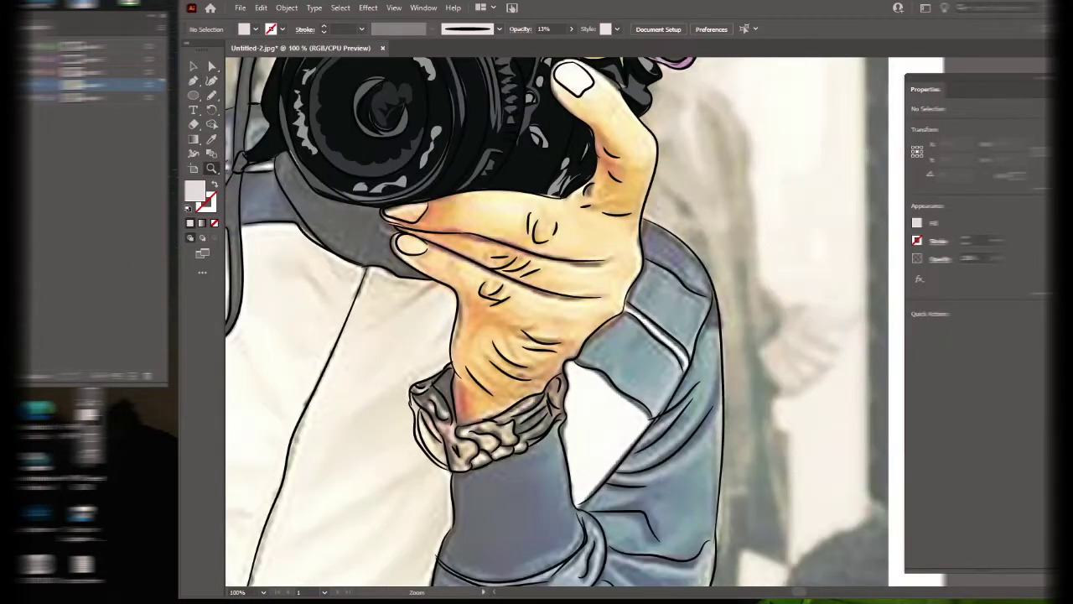
{"action": "scroll", "coordinate": [557, 322], "scroll_direction": "up", "scroll_amount": 2}
{"action": "left_click", "coordinate": [656, 206]}
{"action": "key", "text": "/"}
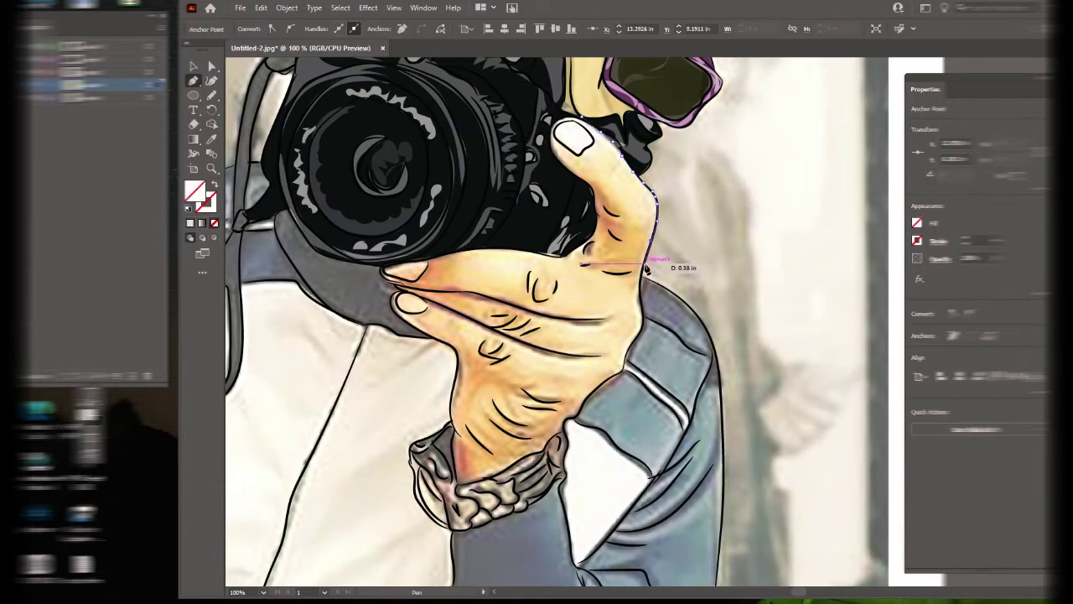
{"action": "left_click", "coordinate": [581, 412]}
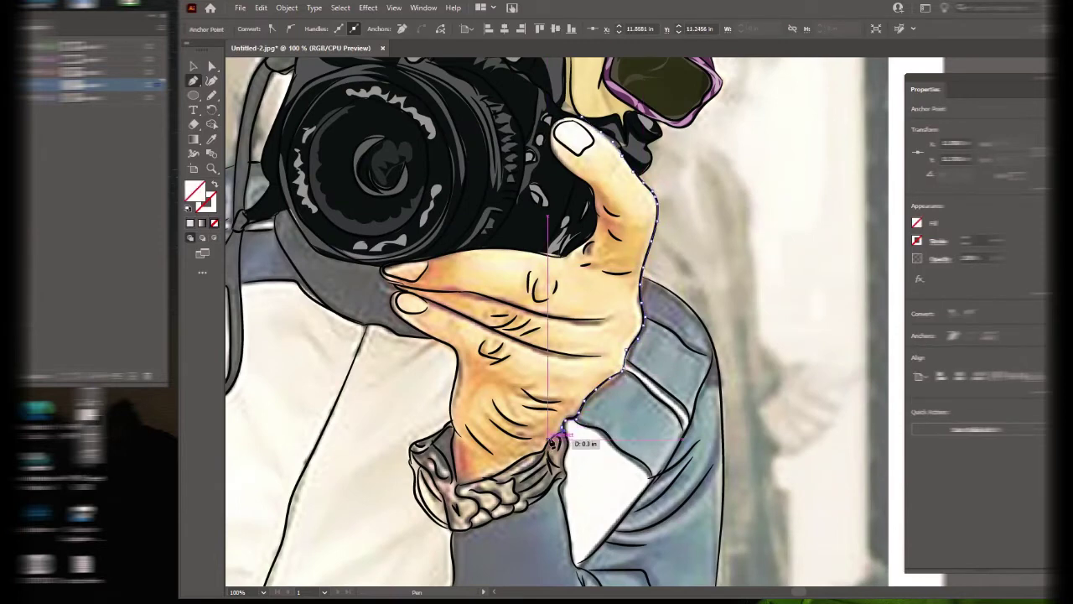
{"action": "left_click_drag", "start_coordinate": [452, 502], "coordinate": [457, 361]}
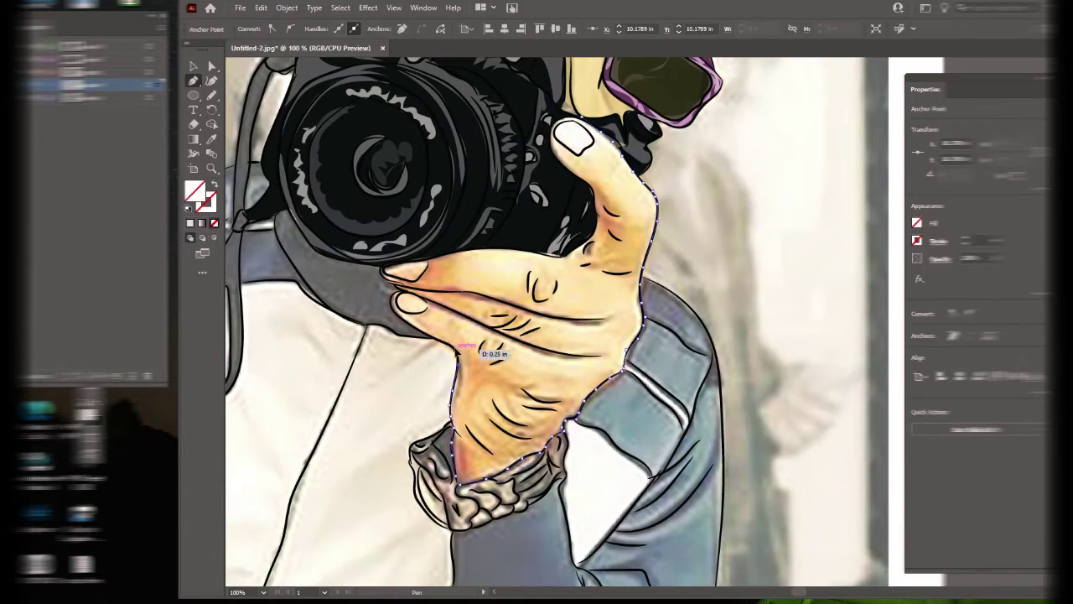
{"action": "left_click", "coordinate": [399, 295]}
{"action": "left_click_drag", "start_coordinate": [383, 268], "coordinate": [392, 260]}
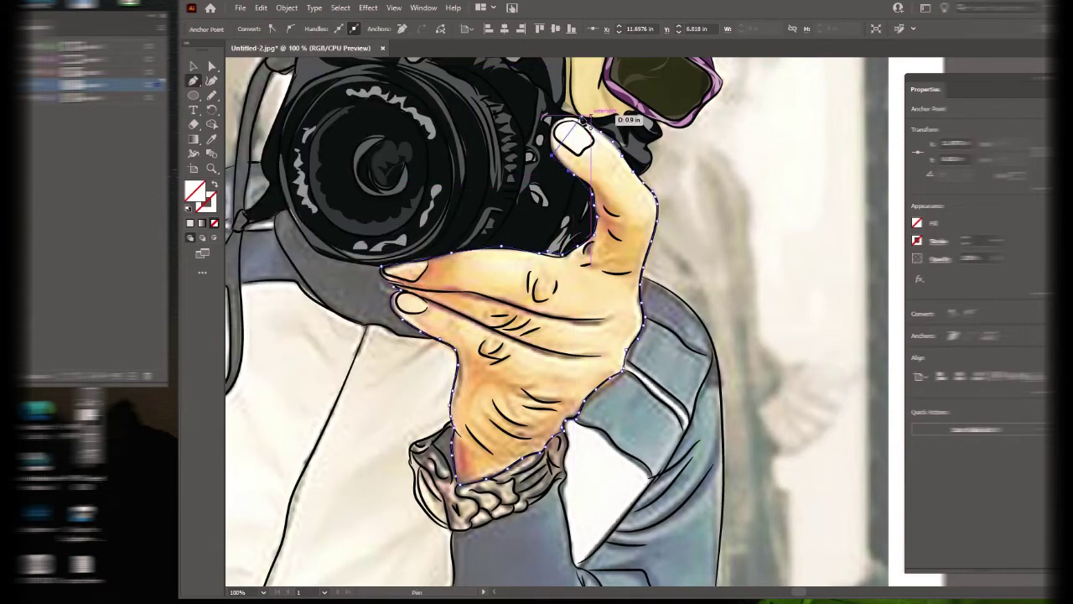
{"action": "left_click_drag", "start_coordinate": [560, 115], "coordinate": [585, 119]}
Fill the hand shape with a yellow skin colour from the Color Picker.
{"action": "double_click", "coordinate": [195, 191]}
{"action": "left_click", "coordinate": [1039, 363]}
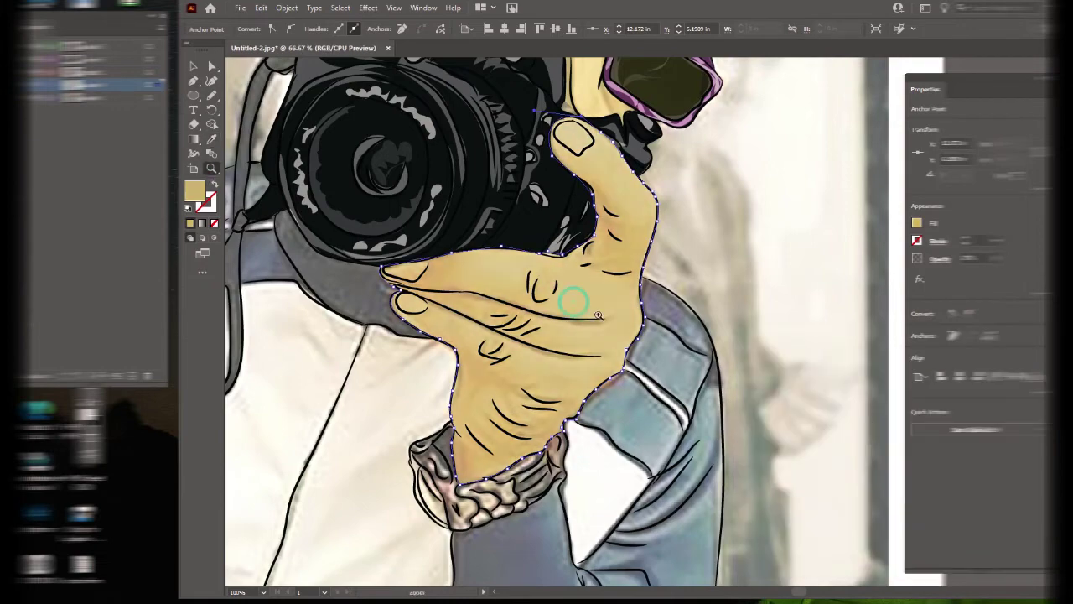
{"action": "key", "text": "ctrl+minus"}
{"action": "key", "text": "ctrl+plus"}
{"action": "key", "text": "ctrl+plus"}
Outline the thumbnail with the Pen tool and fill it cream from the Color Picker.
{"action": "left_click", "coordinate": [212, 95]}
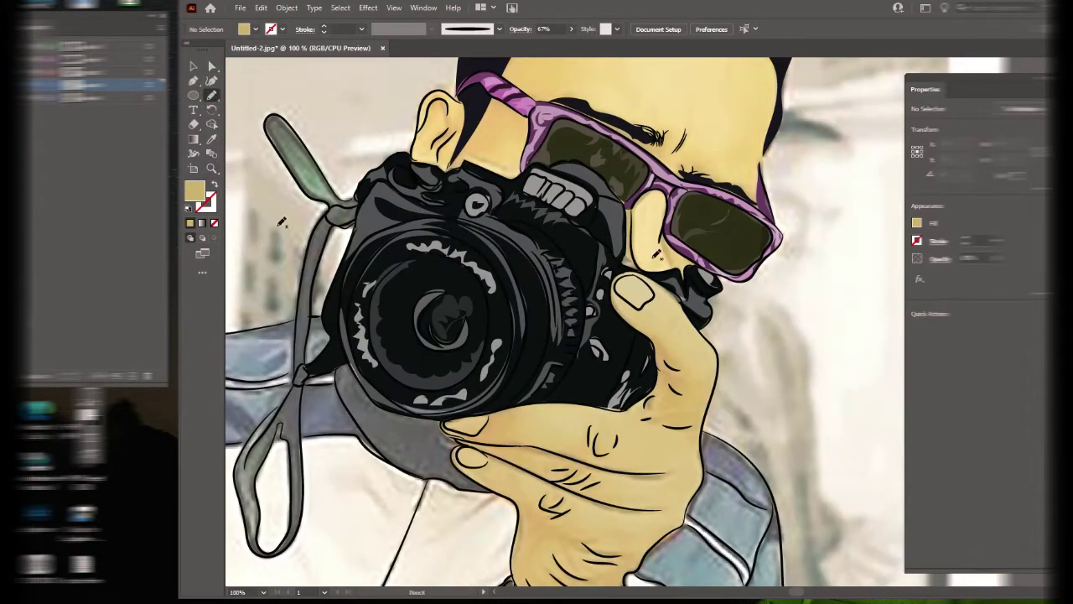
{"action": "key", "text": "a"}
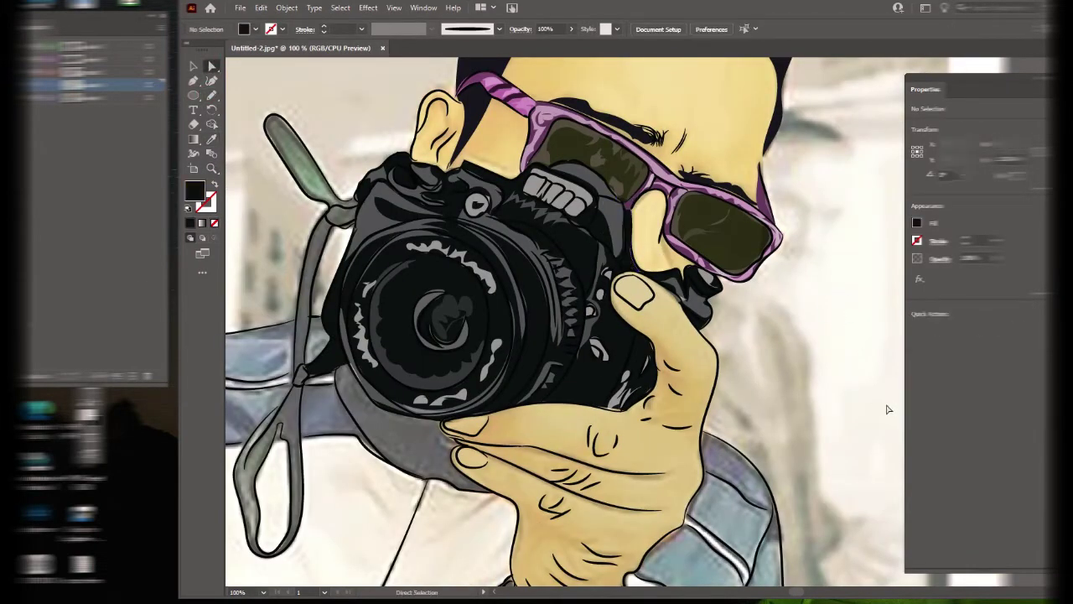
{"action": "key", "text": "p"}
{"action": "left_click", "coordinate": [615, 276]}
{"action": "left_click", "coordinate": [653, 277]}
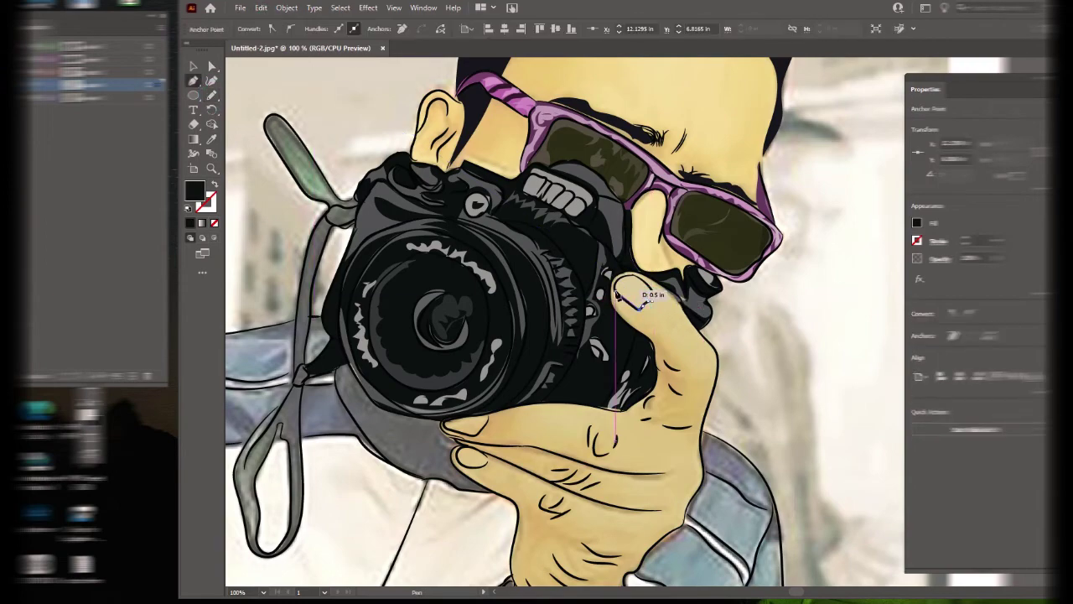
{"action": "left_click", "coordinate": [655, 295]}
{"action": "left_click", "coordinate": [639, 307]}
{"action": "double_click", "coordinate": [195, 191]}
{"action": "left_click", "coordinate": [783, 370]}
{"action": "key", "text": "Return"}
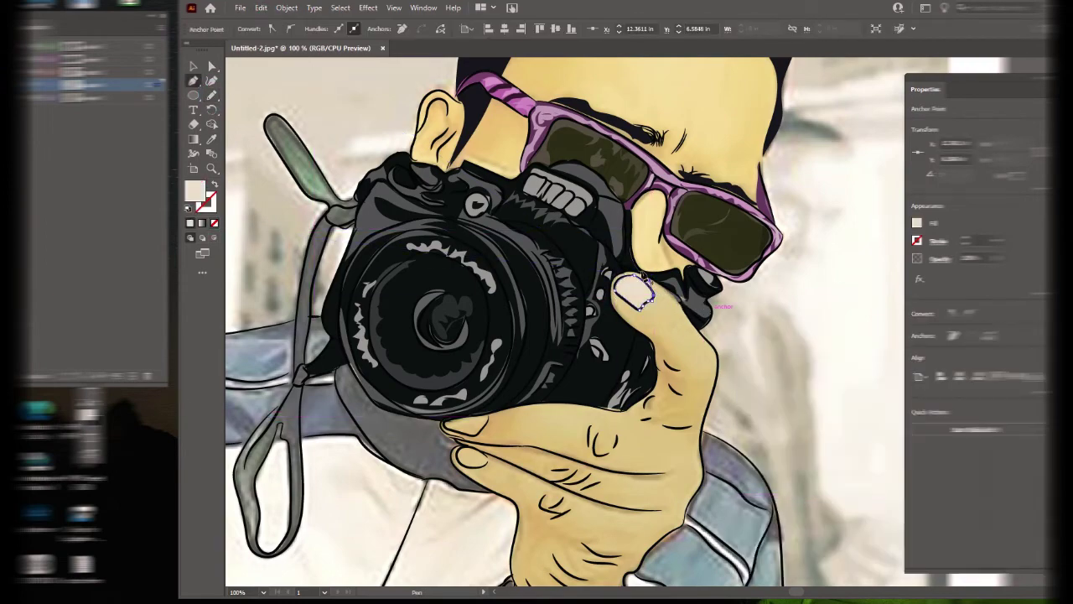
{"action": "key", "text": "a"}
Outline the fingertip beneath the lens, then zoom out to the whole drawing.
{"action": "key", "text": "p"}
{"action": "scroll", "coordinate": [782, 369], "scroll_direction": "down", "scroll_amount": 5}
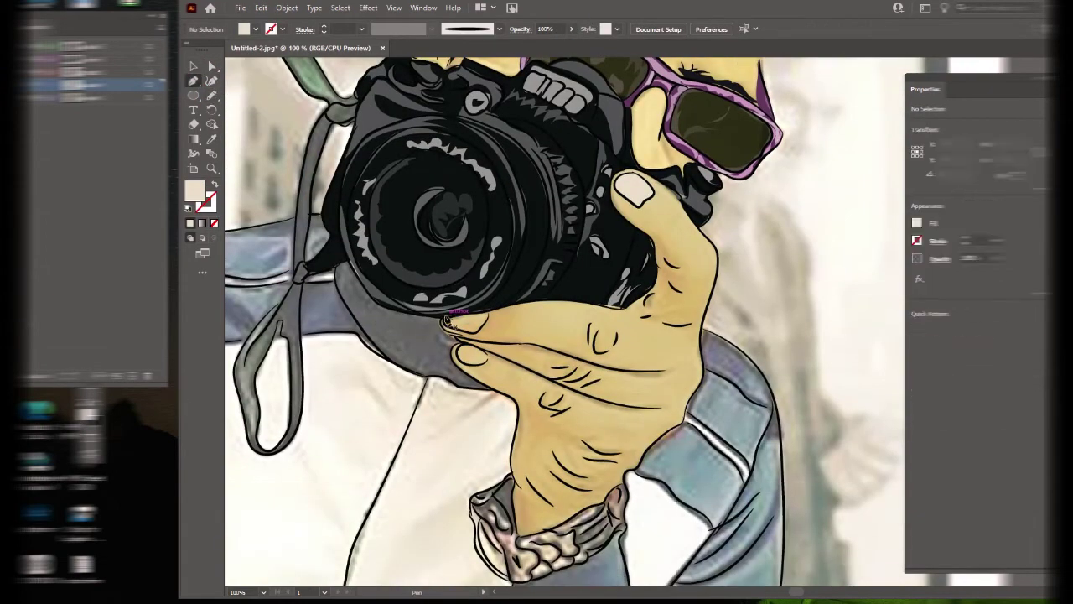
{"action": "left_click", "coordinate": [445, 319]}
{"action": "left_click_drag", "start_coordinate": [483, 314], "coordinate": [484, 329]}
{"action": "key", "text": "ctrl+shift+a"}
{"action": "key", "text": "n"}
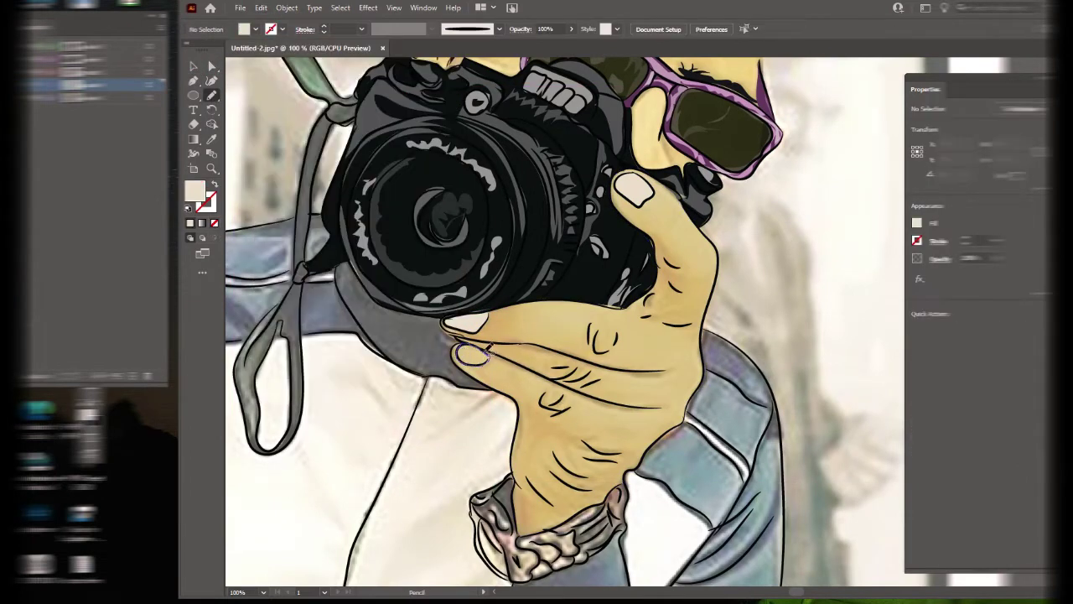
{"action": "key", "text": "a"}
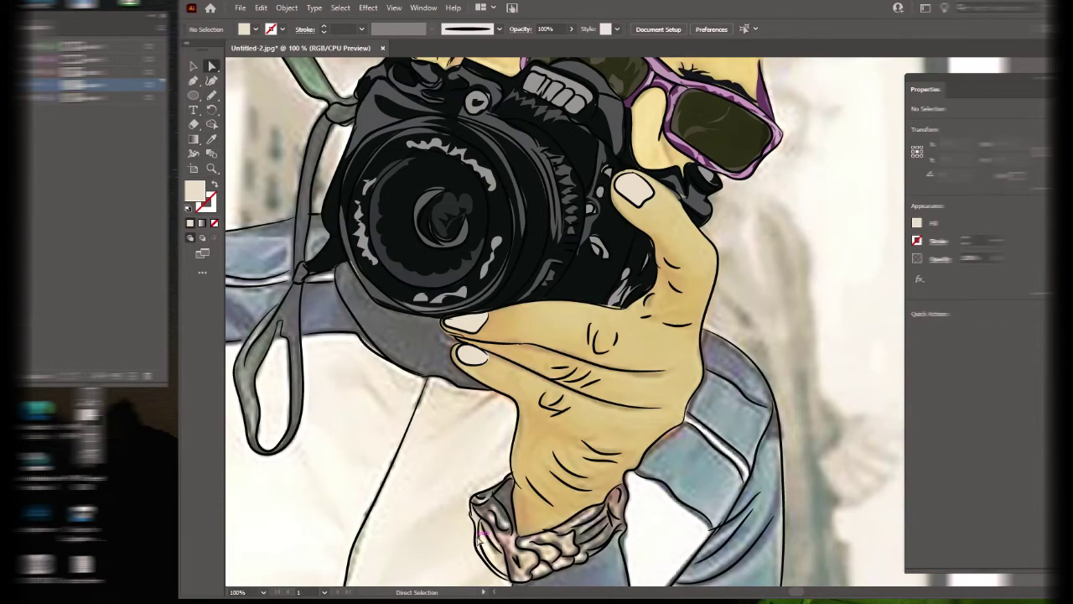
{"action": "key", "text": "z"}
{"action": "left_click_drag", "start_coordinate": [671, 331], "coordinate": [633, 330]}
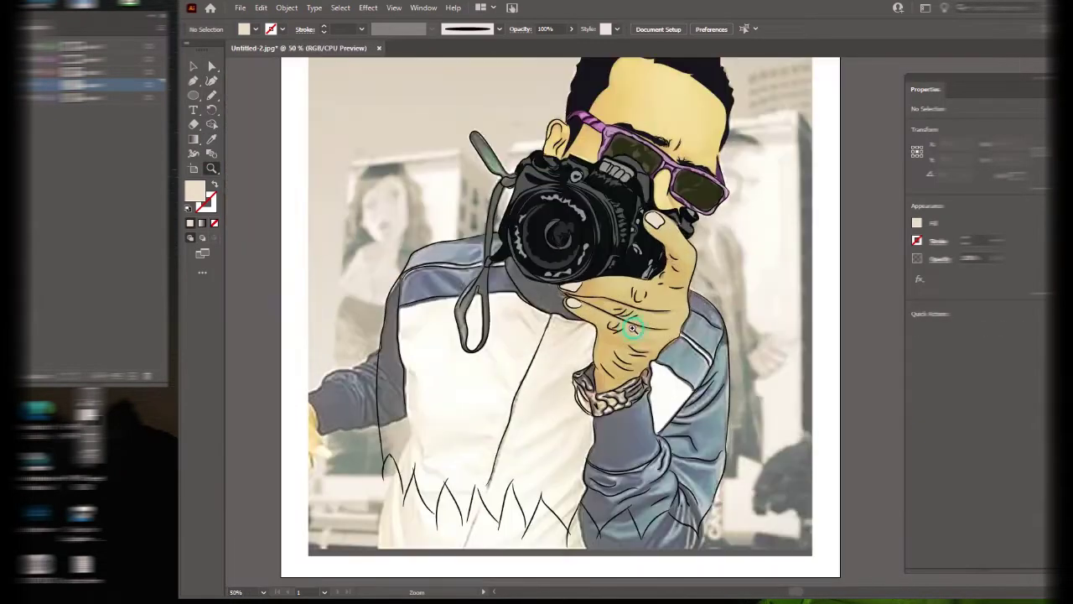
Outline the left shoulder panel and fill it with the jacket blue.
{"action": "left_click", "coordinate": [434, 252]}
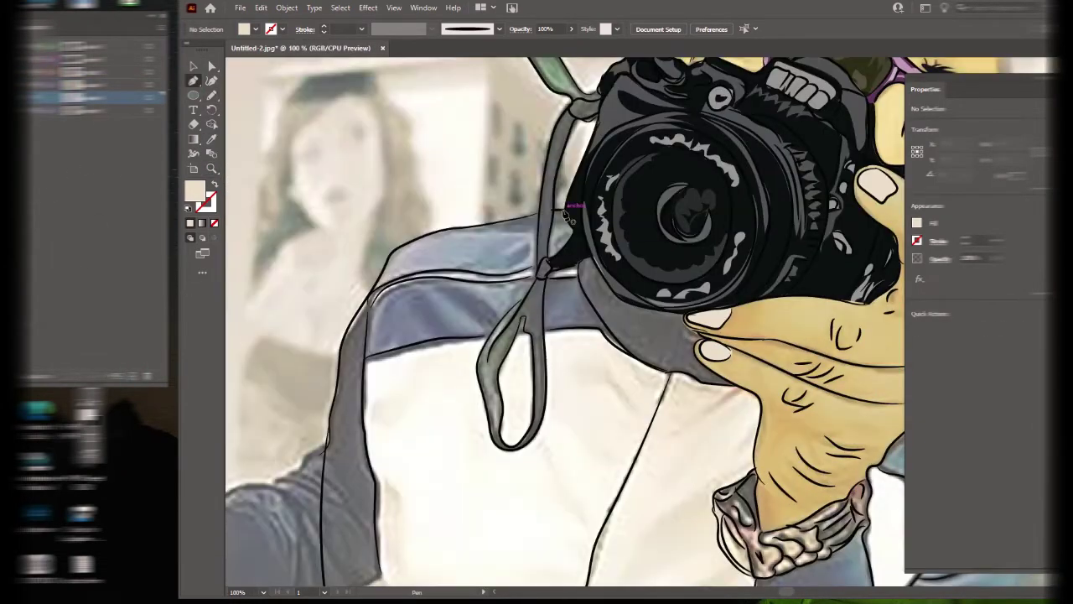
{"action": "key", "text": "p"}
{"action": "left_click", "coordinate": [520, 218]}
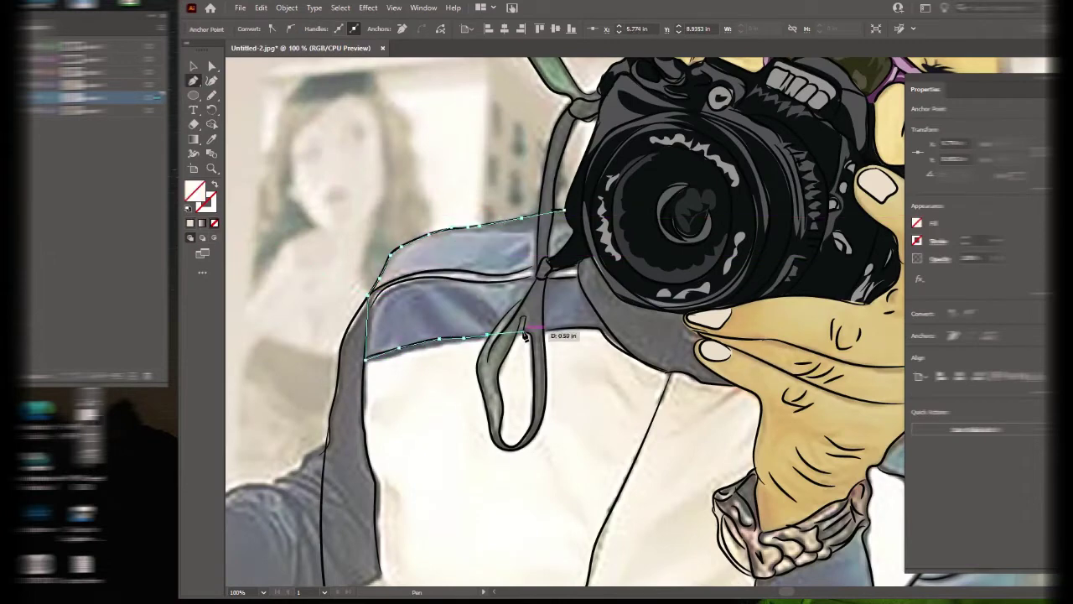
{"action": "left_click_drag", "start_coordinate": [620, 348], "coordinate": [658, 375]}
{"action": "key", "text": "ctrl+z"}
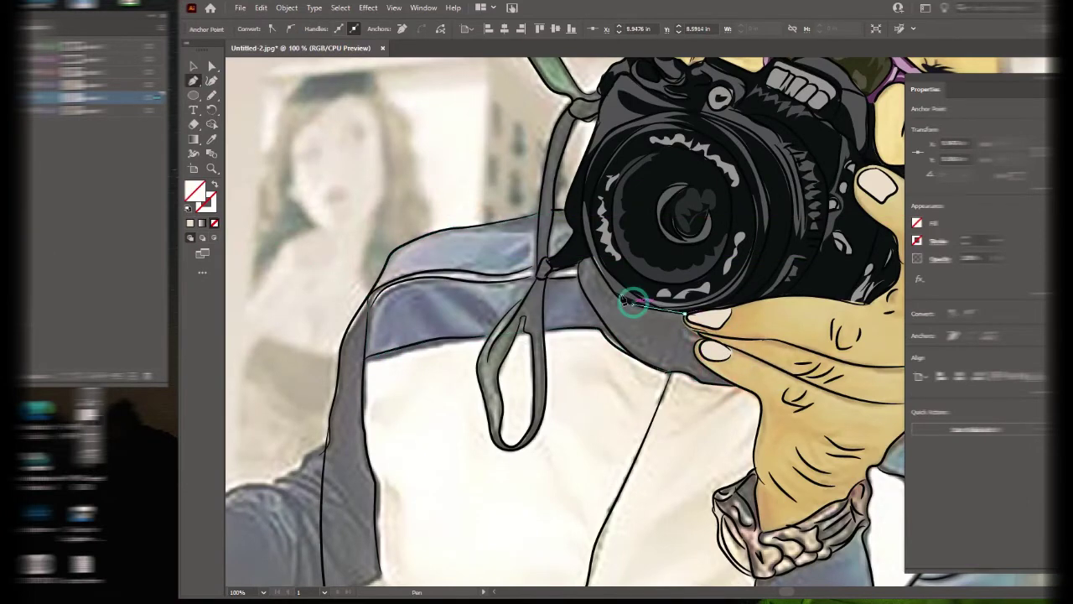
{"action": "left_click", "coordinate": [601, 269]}
Draw a white highlight stroke along the shoulder's top edge.
{"action": "key", "text": "n"}
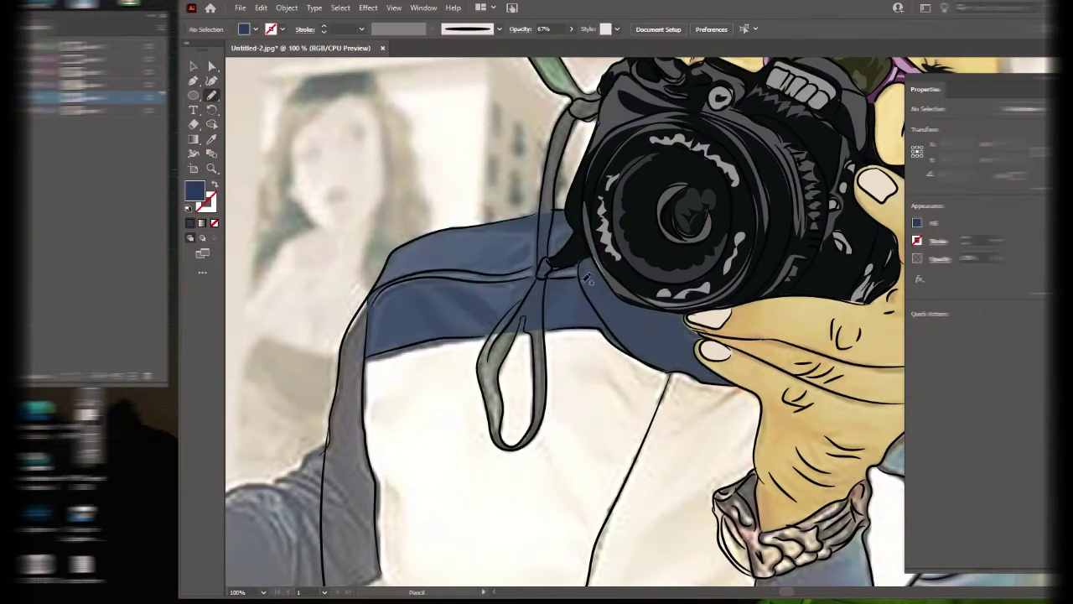
{"action": "left_click", "coordinate": [189, 223]}
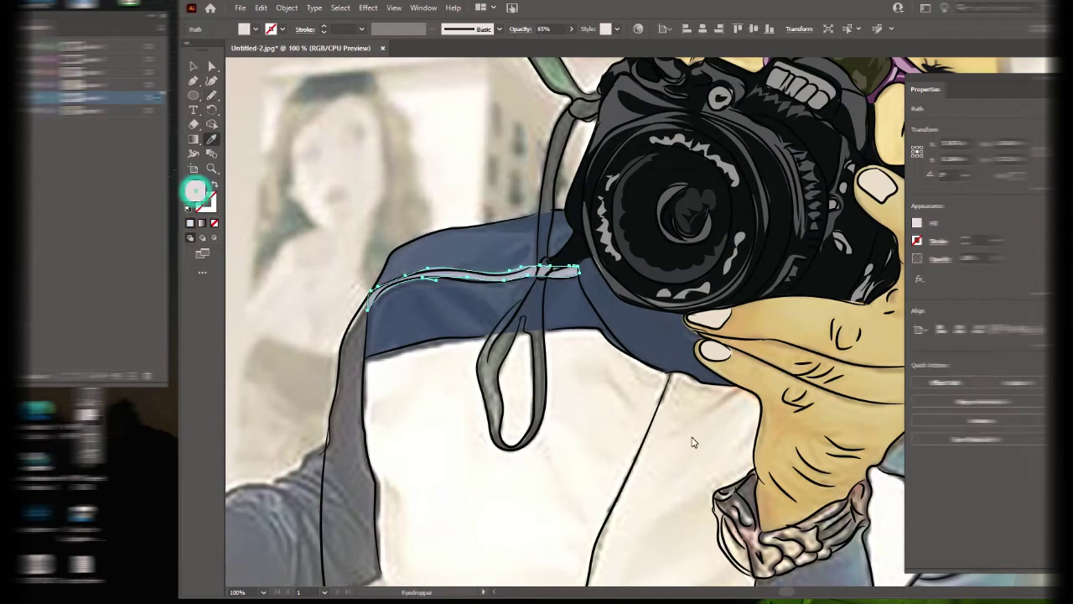
{"action": "key", "text": "a"}
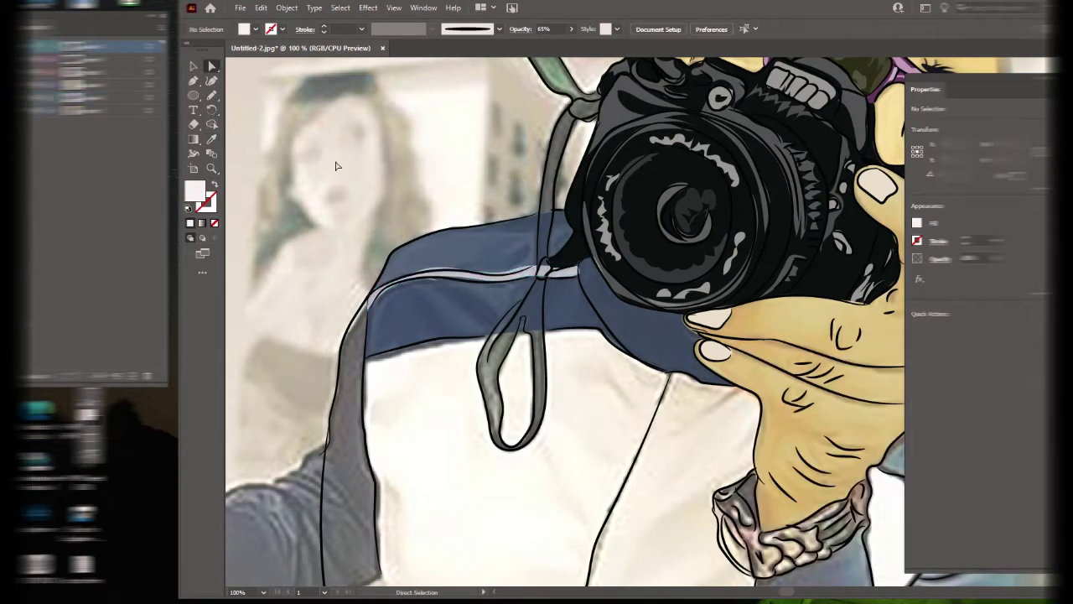
{"action": "left_click", "coordinate": [576, 108]}
Trace the strap loop over the chest and swap its outline into a black fill.
{"action": "key", "text": "v"}
{"action": "left_click", "coordinate": [210, 98]}
{"action": "left_click_drag", "start_coordinate": [572, 108], "coordinate": [545, 195]}
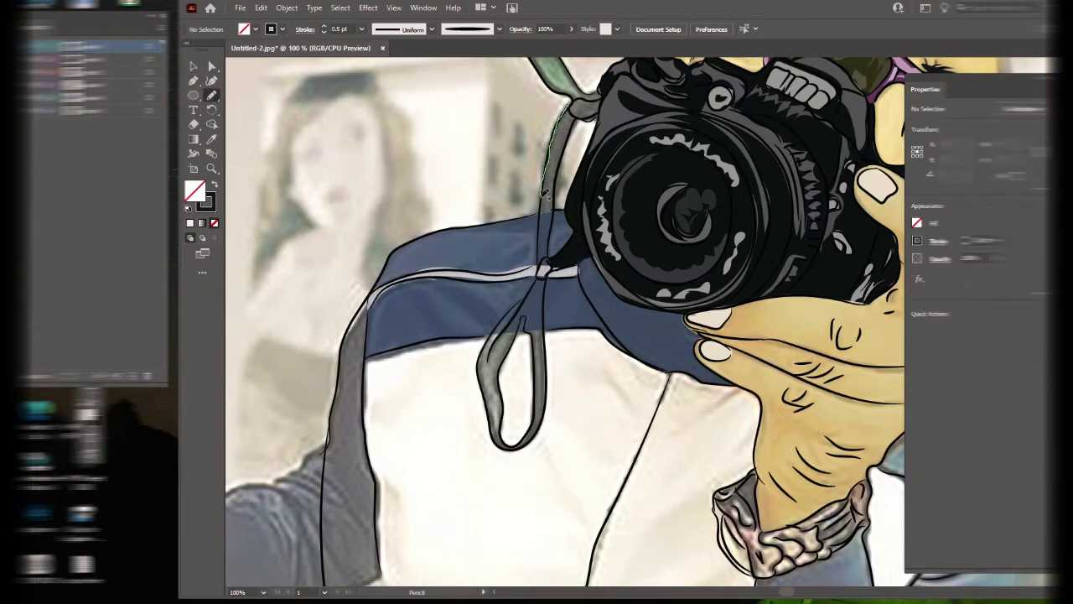
{"action": "left_click_drag", "start_coordinate": [524, 480], "coordinate": [540, 434]}
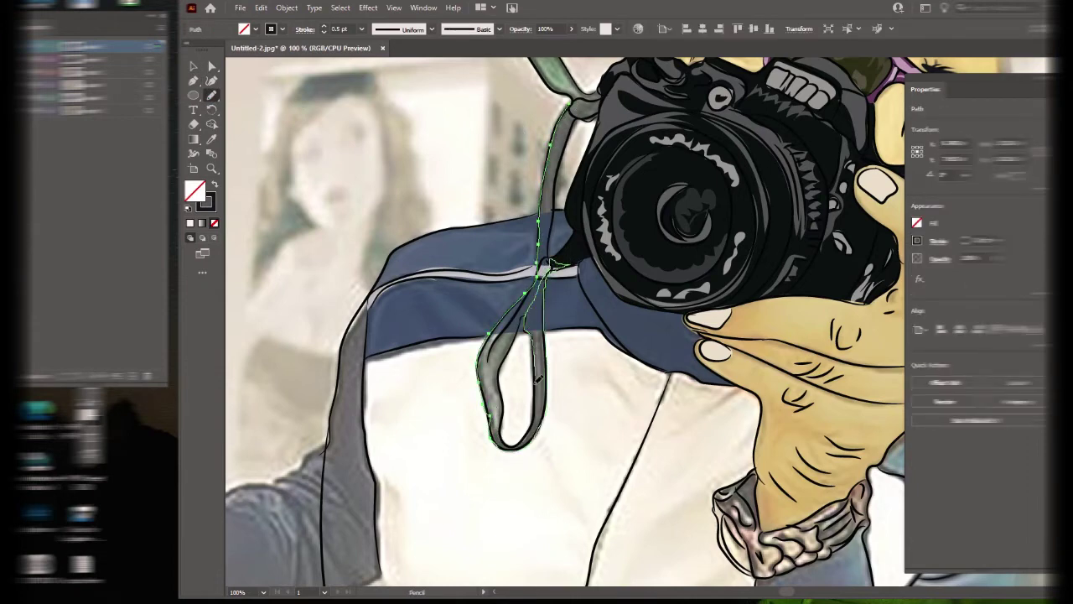
{"action": "left_click_drag", "start_coordinate": [553, 267], "coordinate": [573, 132]}
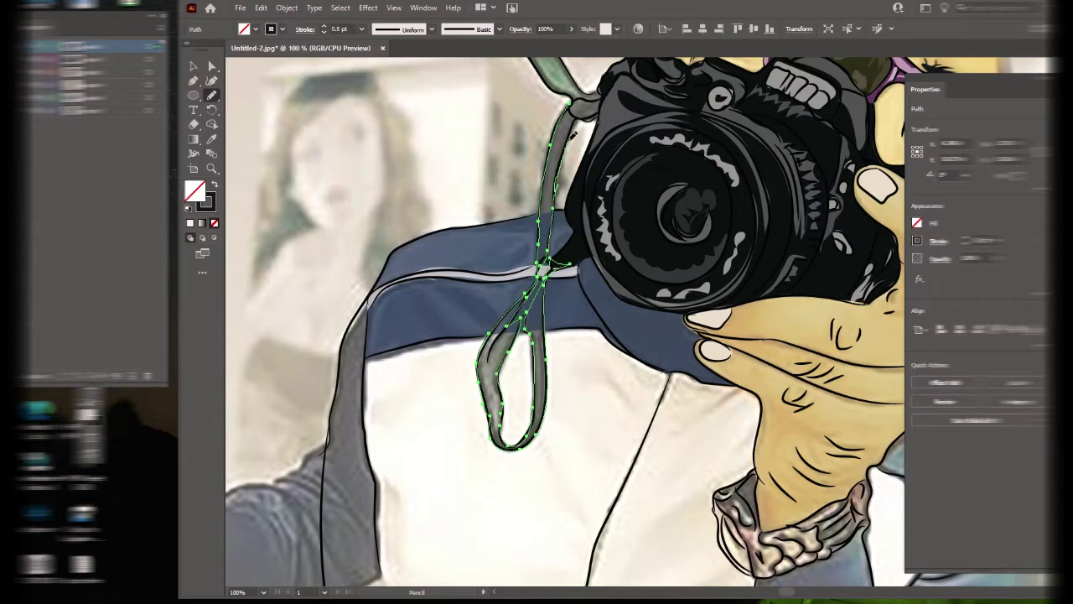
{"action": "scroll", "coordinate": [581, 220], "scroll_direction": "up", "scroll_amount": 3}
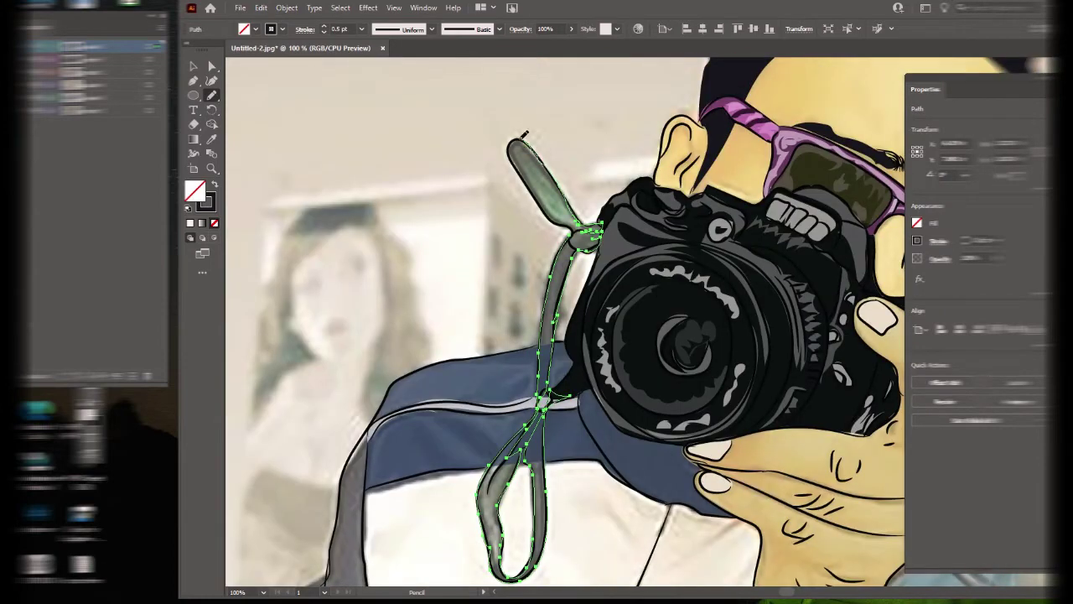
{"action": "key", "text": "shift+x"}
{"action": "key", "text": "ctrl+shift+a"}
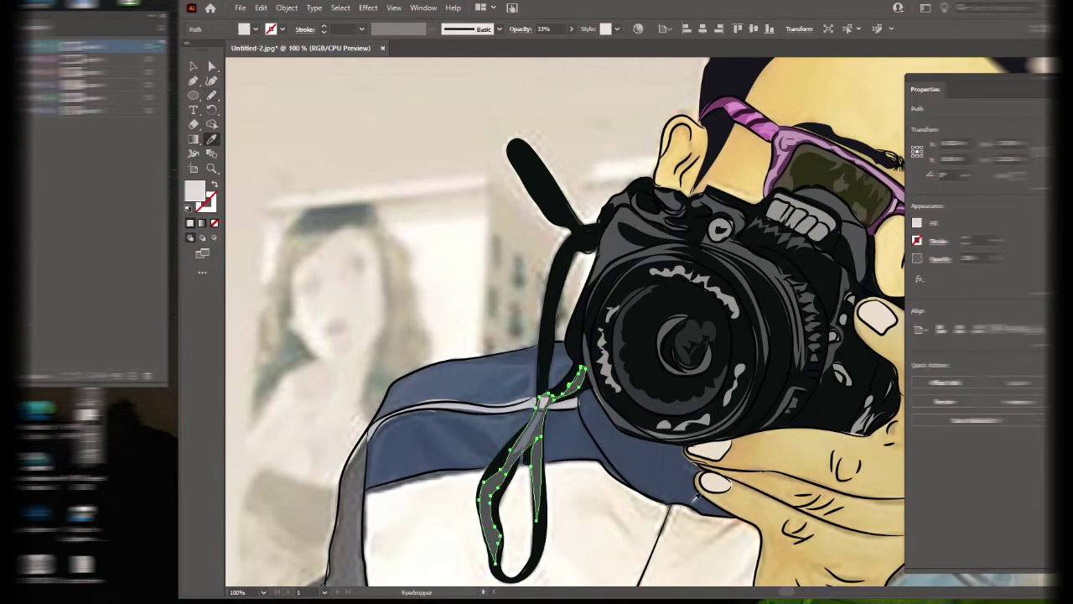
Draw the strap end above the camera, eyedrop black into it, and zoom out to the artboard.
{"action": "left_click", "coordinate": [212, 66]}
{"action": "left_click_drag", "start_coordinate": [516, 151], "coordinate": [516, 153]}
{"action": "key", "text": "i"}
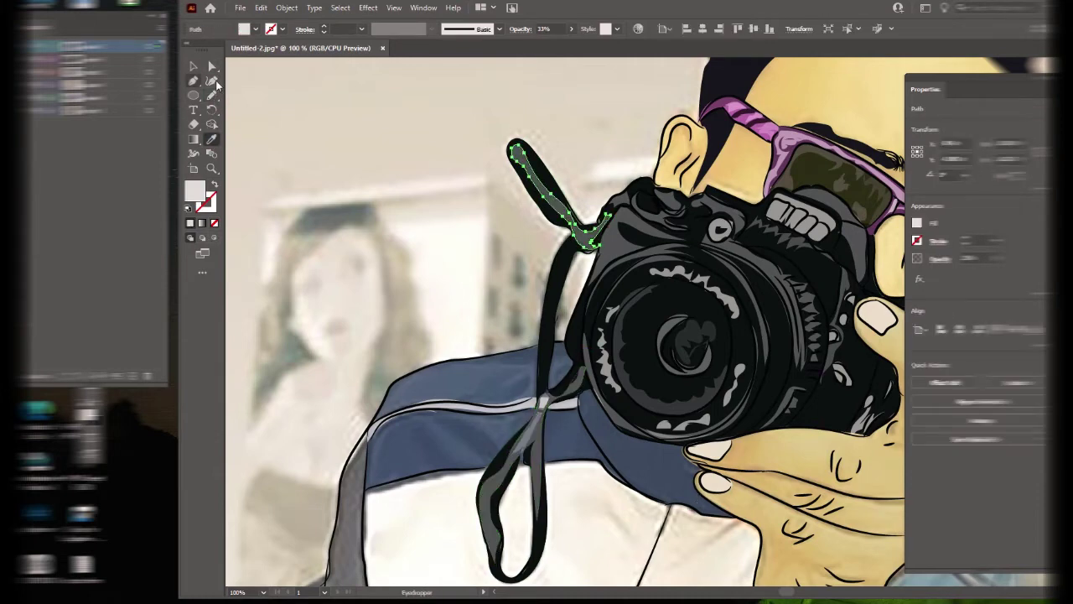
{"action": "left_click", "coordinate": [526, 438]}
{"action": "key", "text": "a"}
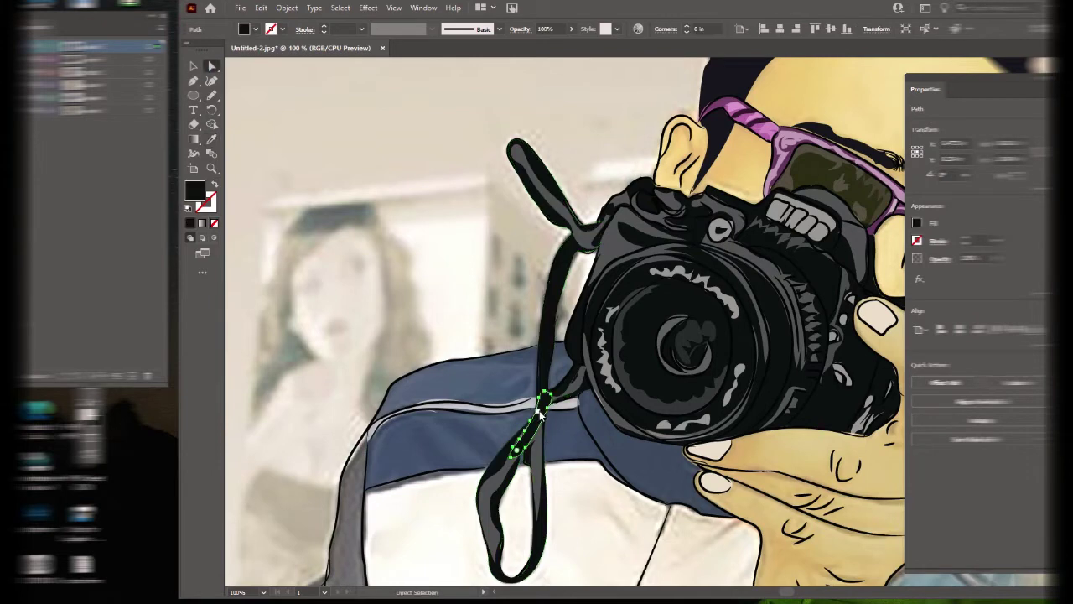
{"action": "key", "text": "ctrl+shift+a"}
{"action": "key", "text": "n"}
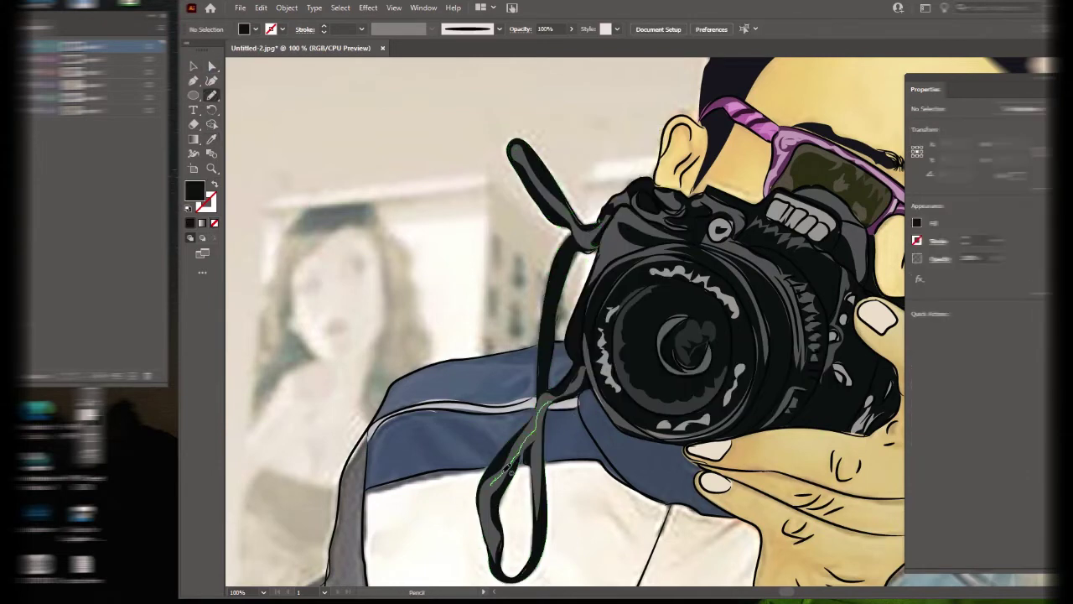
{"action": "key", "text": "z"}
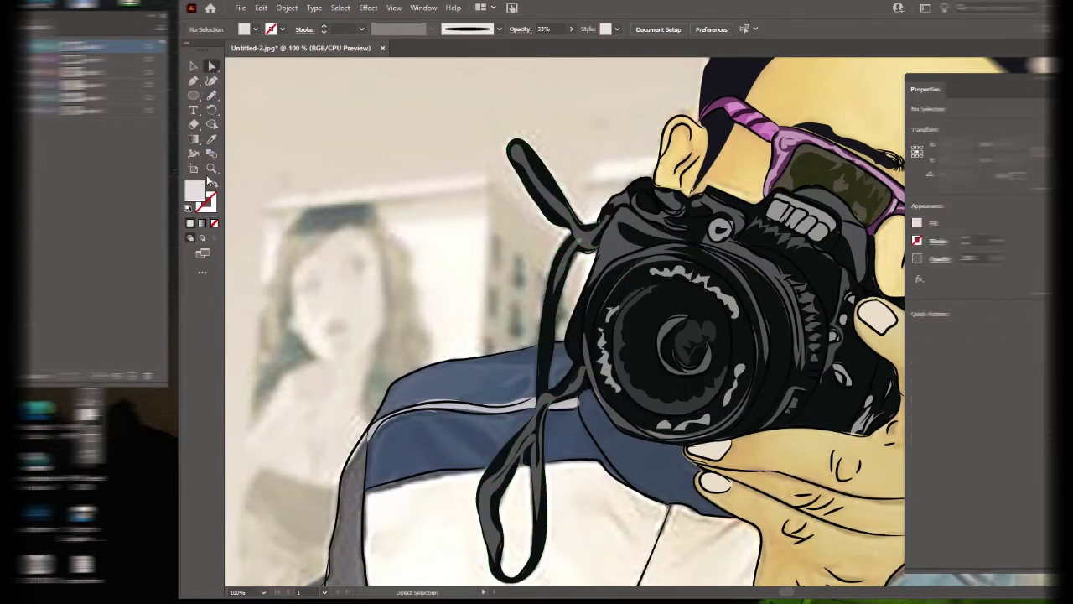
{"action": "left_click_drag", "start_coordinate": [550, 261], "coordinate": [336, 441]}
Draw a dark shadow shape down the shirt's left edge.
{"action": "left_click", "coordinate": [559, 380]}
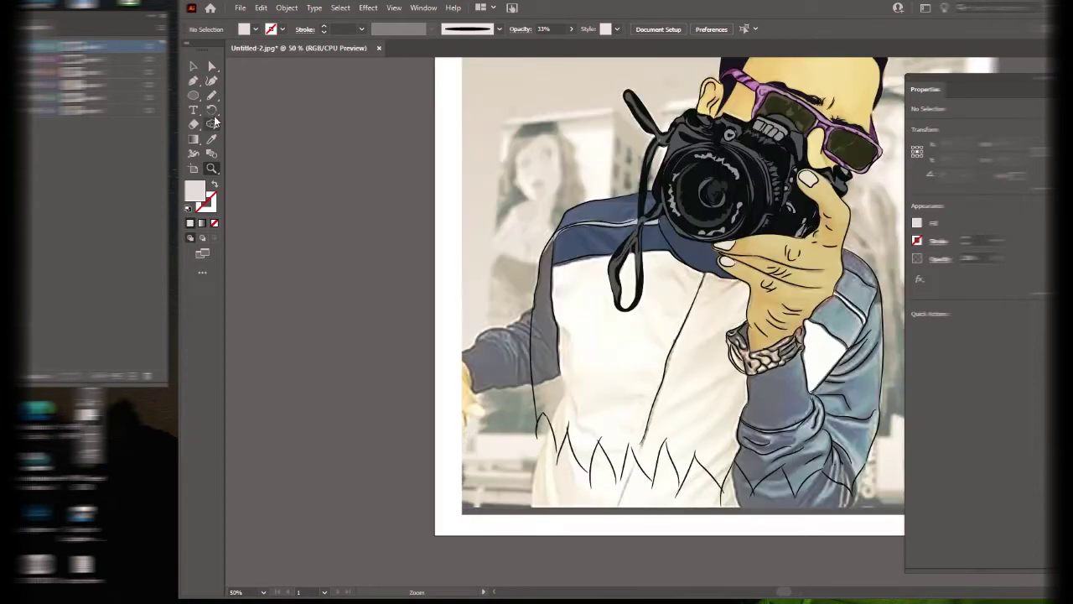
{"action": "key", "text": "n"}
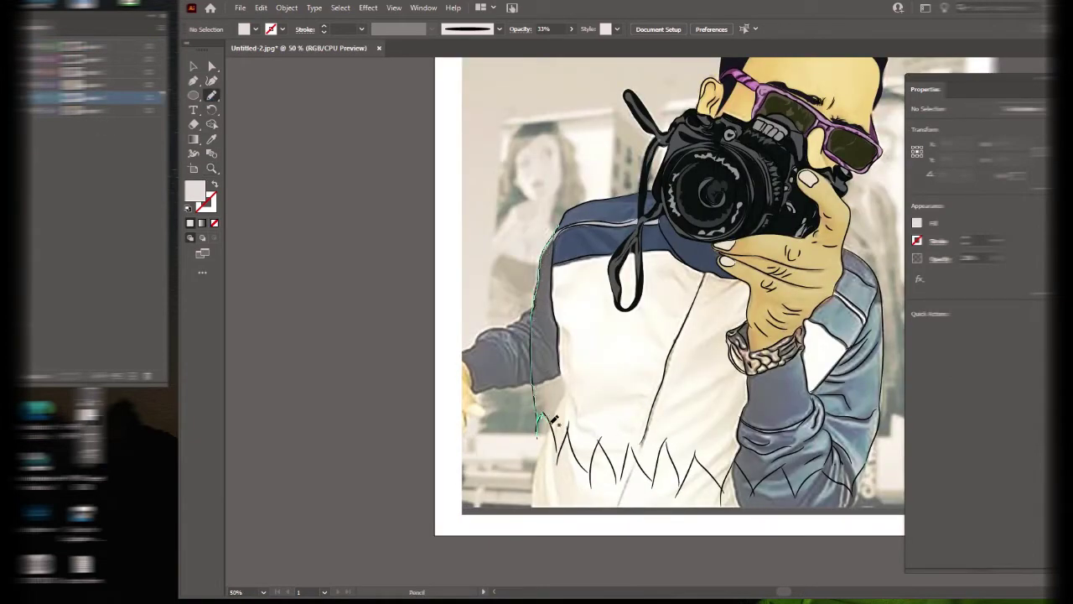
{"action": "left_click_drag", "start_coordinate": [555, 261], "coordinate": [553, 234]}
{"action": "key", "text": "v"}
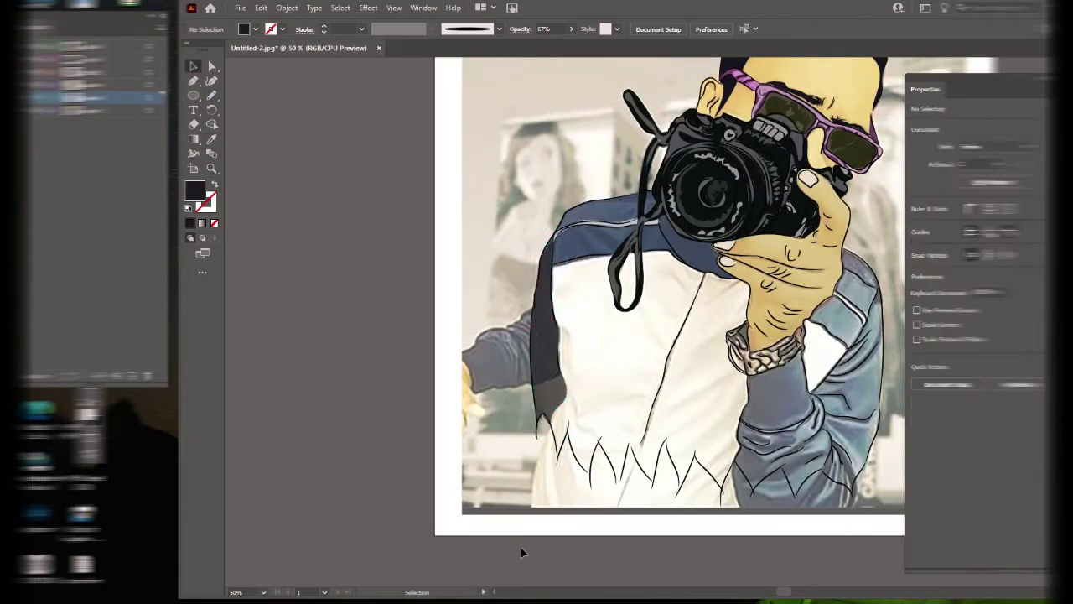
{"action": "key", "text": "n"}
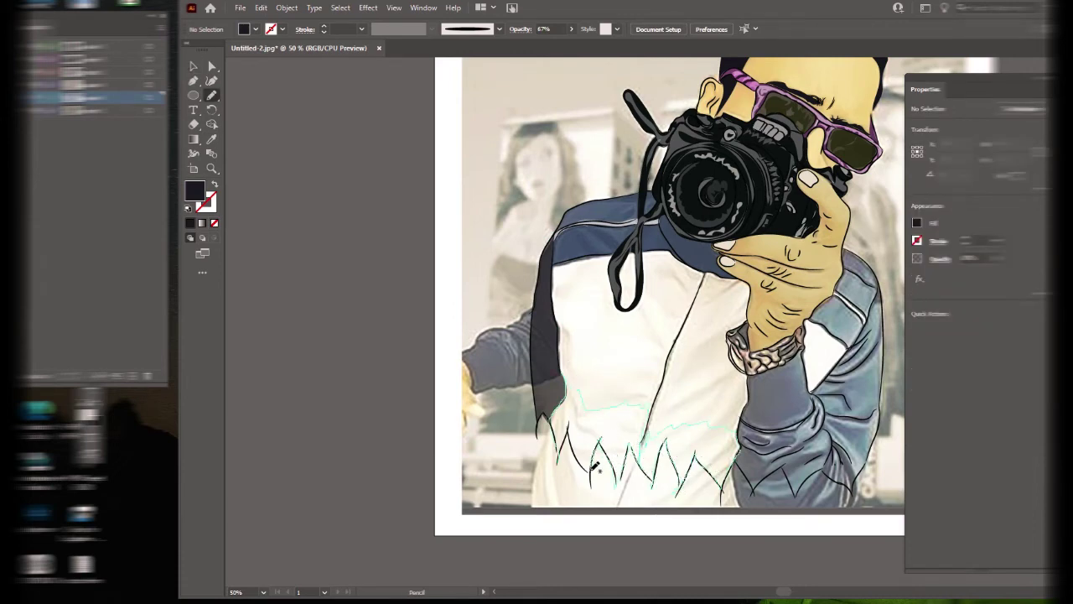
Draw a zigzag-edged shape across the lower shirt and fill it white.
{"action": "left_click_drag", "start_coordinate": [574, 421], "coordinate": [604, 422]}
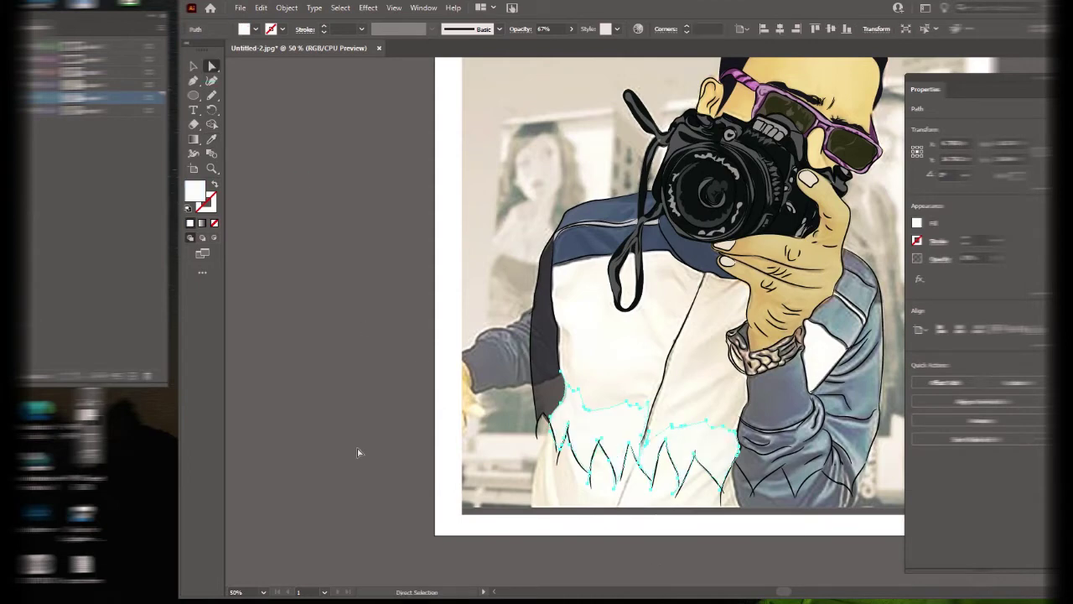
{"action": "left_click", "coordinate": [210, 168]}
{"action": "key", "text": "ctrl+equal"}
{"action": "left_click", "coordinate": [193, 80]}
{"action": "left_click", "coordinate": [592, 228]}
Outline the raised sleeve down to its zigzag hem and fill it teal.
{"action": "left_click", "coordinate": [632, 237]}
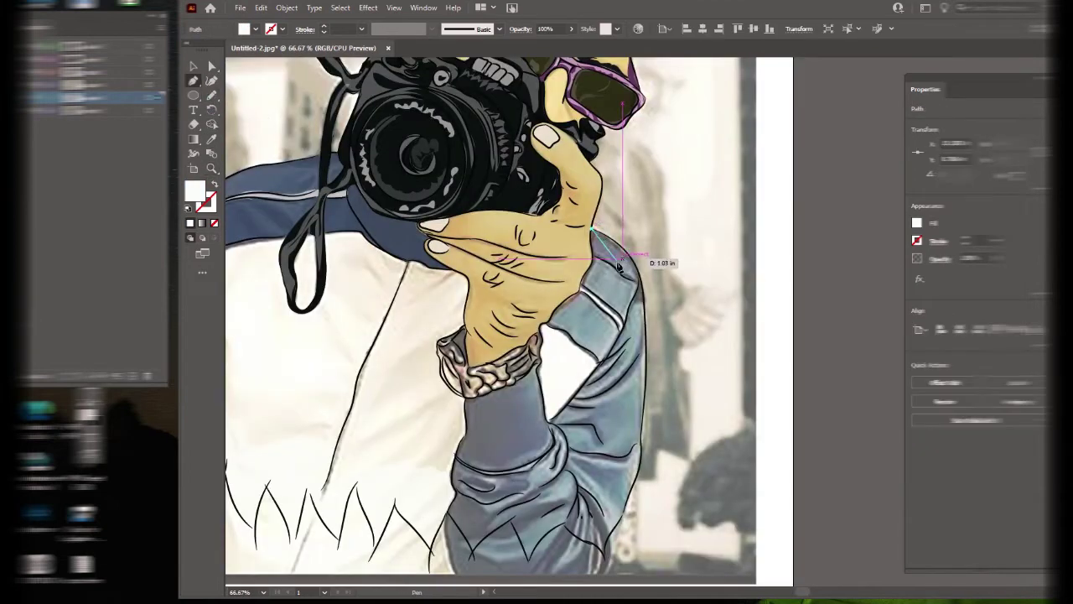
{"action": "left_click", "coordinate": [640, 280]}
{"action": "left_click_drag", "start_coordinate": [646, 378], "coordinate": [638, 403]}
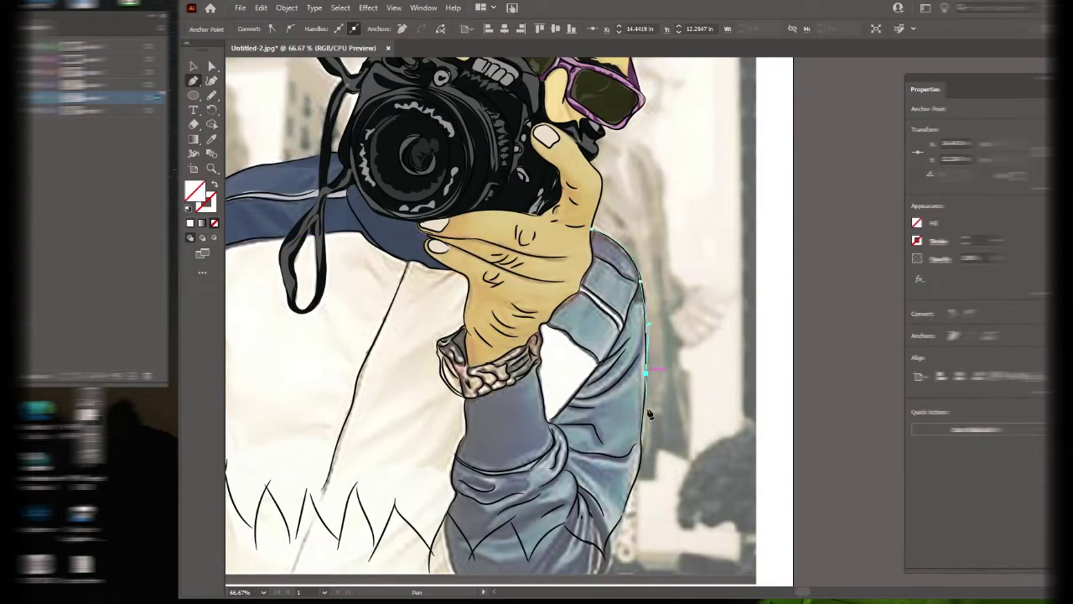
{"action": "left_click_drag", "start_coordinate": [641, 481], "coordinate": [635, 490]}
{"action": "left_click_drag", "start_coordinate": [605, 553], "coordinate": [597, 563]}
{"action": "mouse_move", "coordinate": [563, 528]}
{"action": "left_mouse_down"}
{"action": "mouse_move", "coordinate": [543, 540]}
{"action": "mouse_move", "coordinate": [506, 521]}
{"action": "left_mouse_up"}
{"action": "left_click", "coordinate": [531, 557]}
{"action": "left_click_drag", "start_coordinate": [474, 557], "coordinate": [468, 560]}
{"action": "left_click_drag", "start_coordinate": [451, 506], "coordinate": [452, 507]}
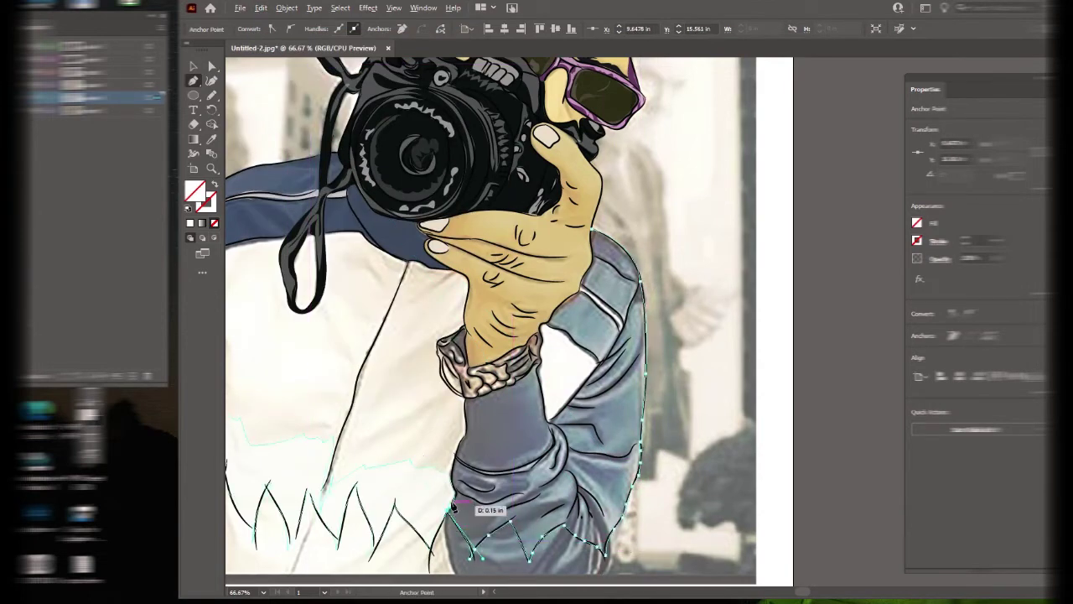
{"action": "key", "text": "Return"}
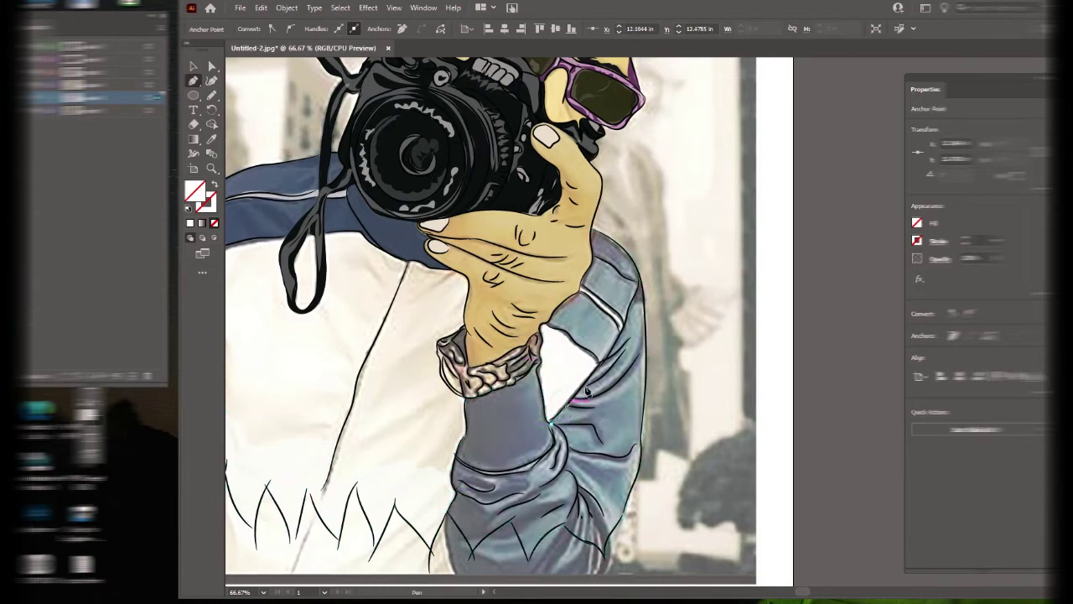
{"action": "left_click", "coordinate": [211, 143]}
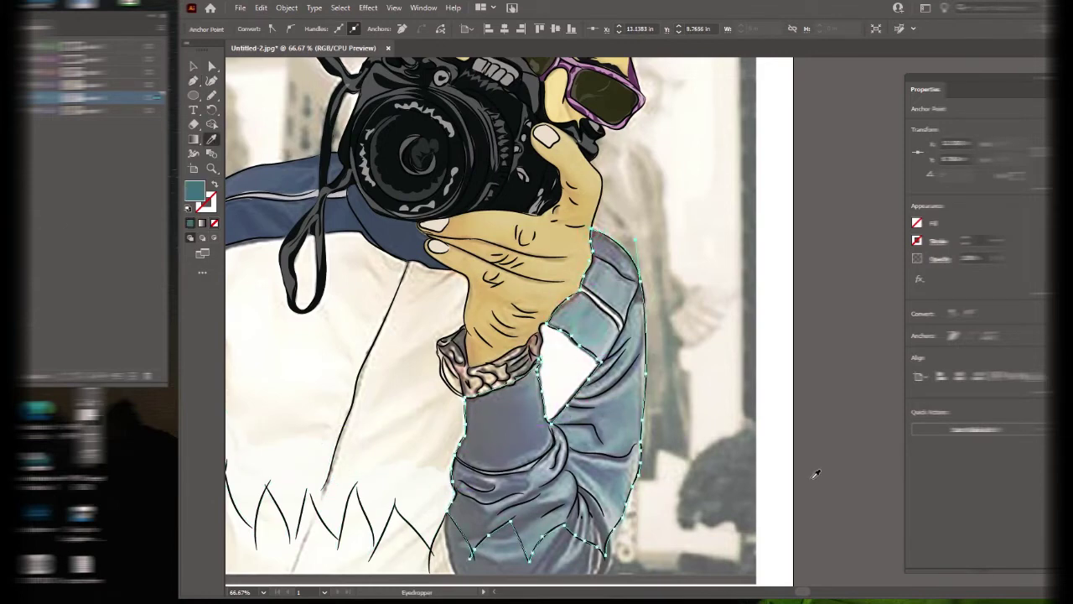
Draw a white highlight stripe along the sleeve.
{"action": "key", "text": "n"}
{"action": "left_click_drag", "start_coordinate": [580, 285], "coordinate": [625, 315]}
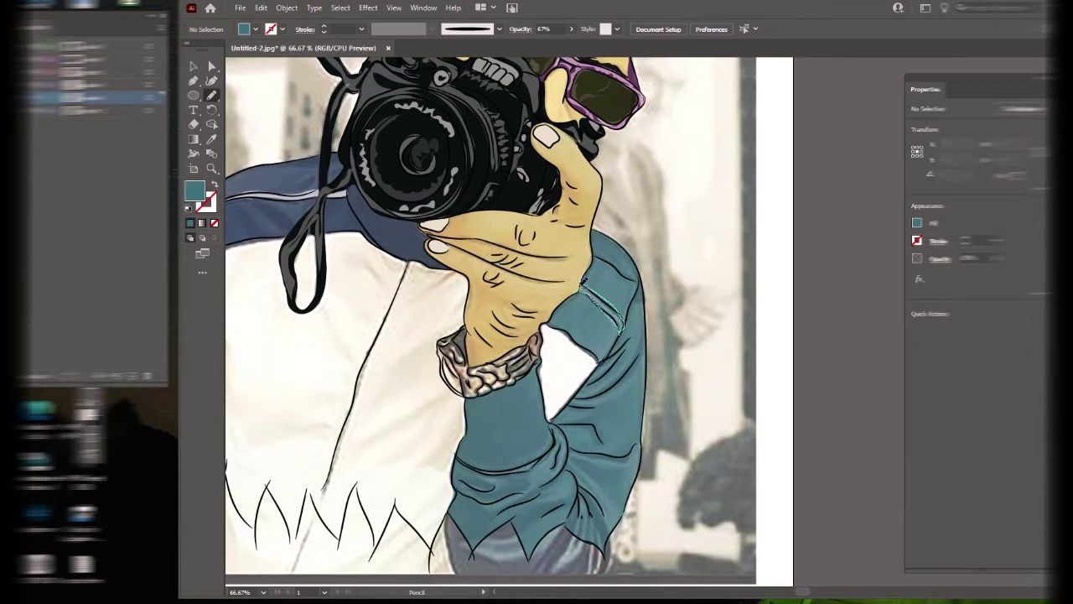
{"action": "left_click", "coordinate": [917, 222]}
{"action": "left_click", "coordinate": [780, 470]}
Trace an outline around the torso and fill it white.
{"action": "key", "text": "a"}
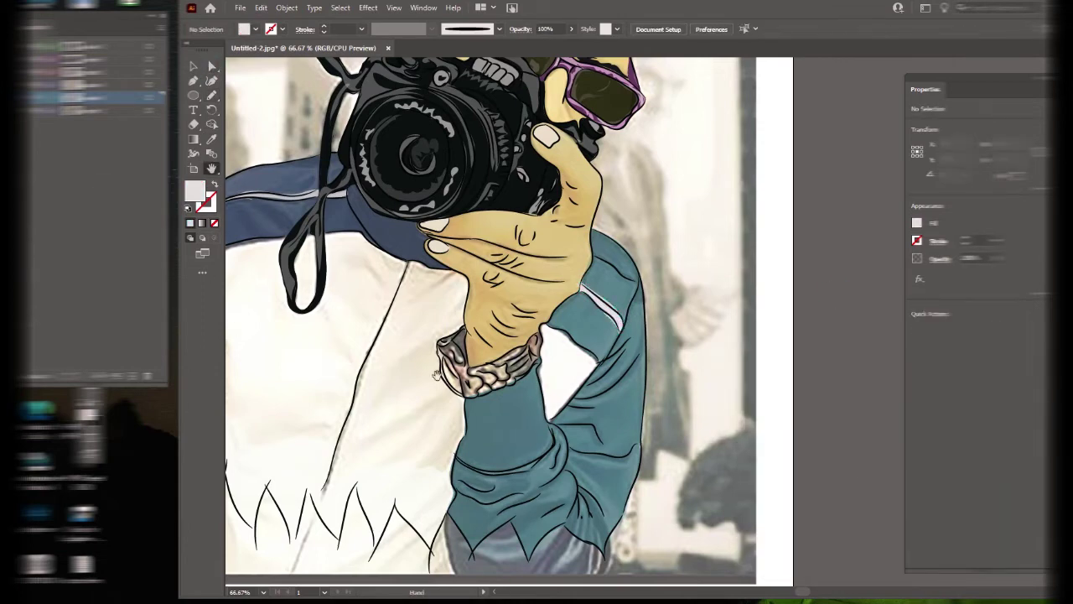
{"action": "key", "text": "ctrl+minus"}
{"action": "key", "text": "n"}
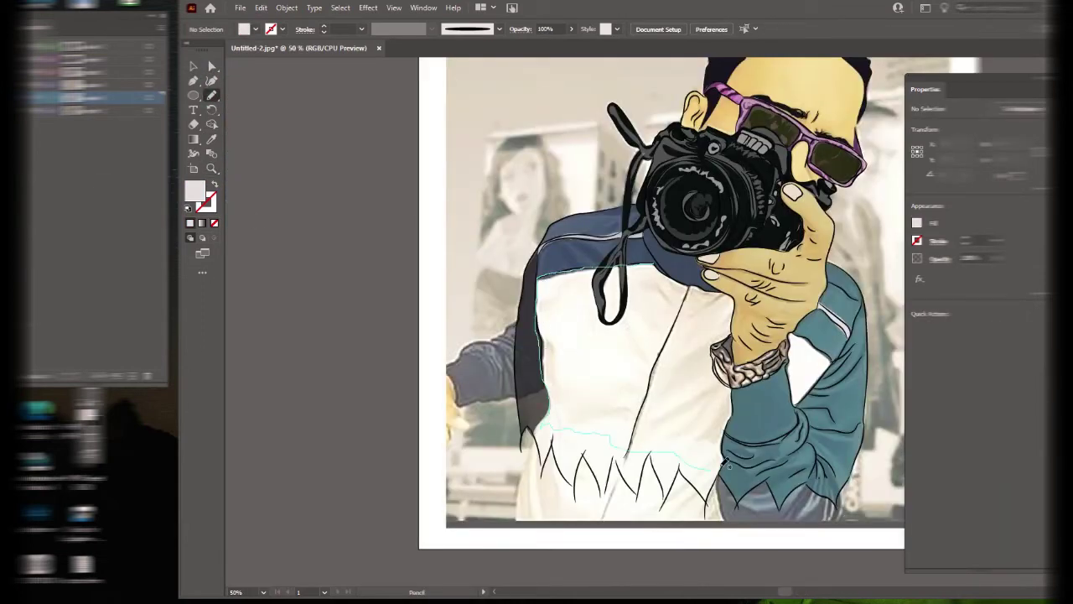
{"action": "left_click_drag", "start_coordinate": [738, 306], "coordinate": [729, 313]}
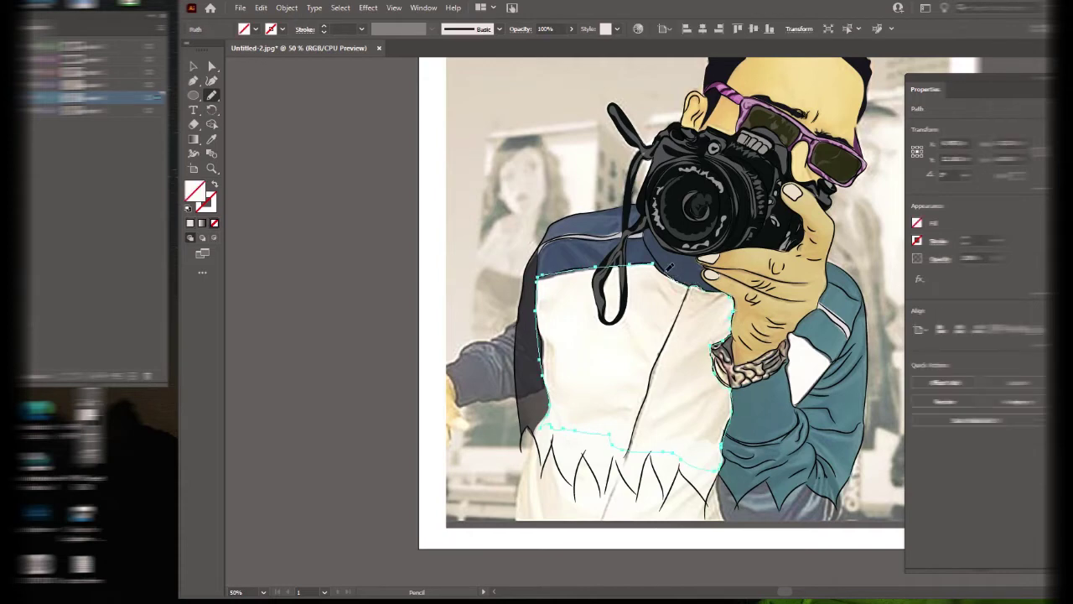
{"action": "key", "text": "shift+x"}
{"action": "left_click", "coordinate": [287, 177], "text": "ctrl"}
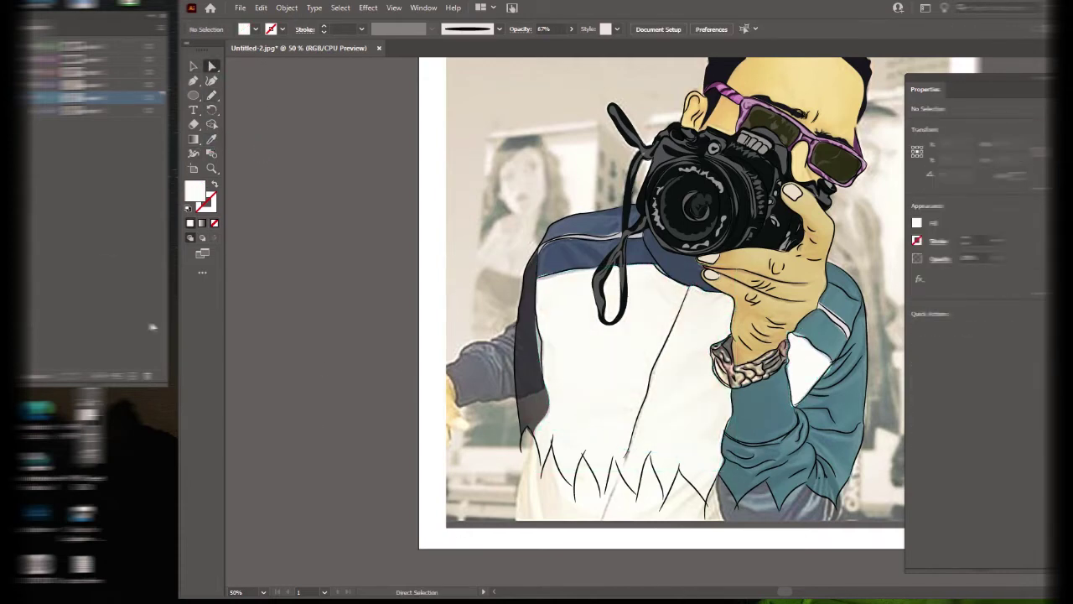
Make the strap fully opaque, show the photo behind the drawing, and outline the watch band.
{"action": "key", "text": "a"}
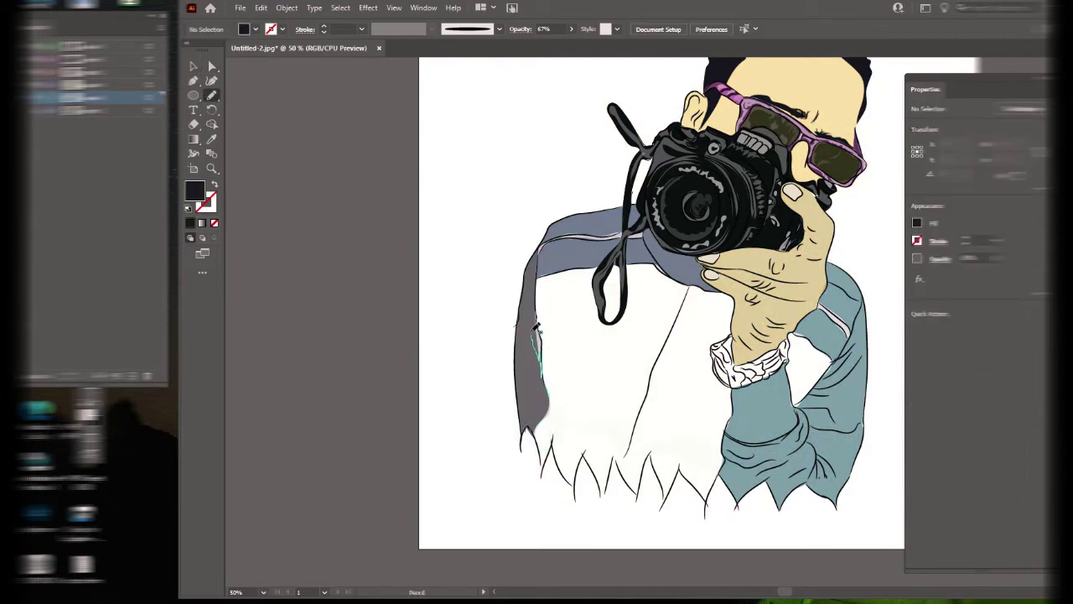
{"action": "left_click", "coordinate": [889, 529]}
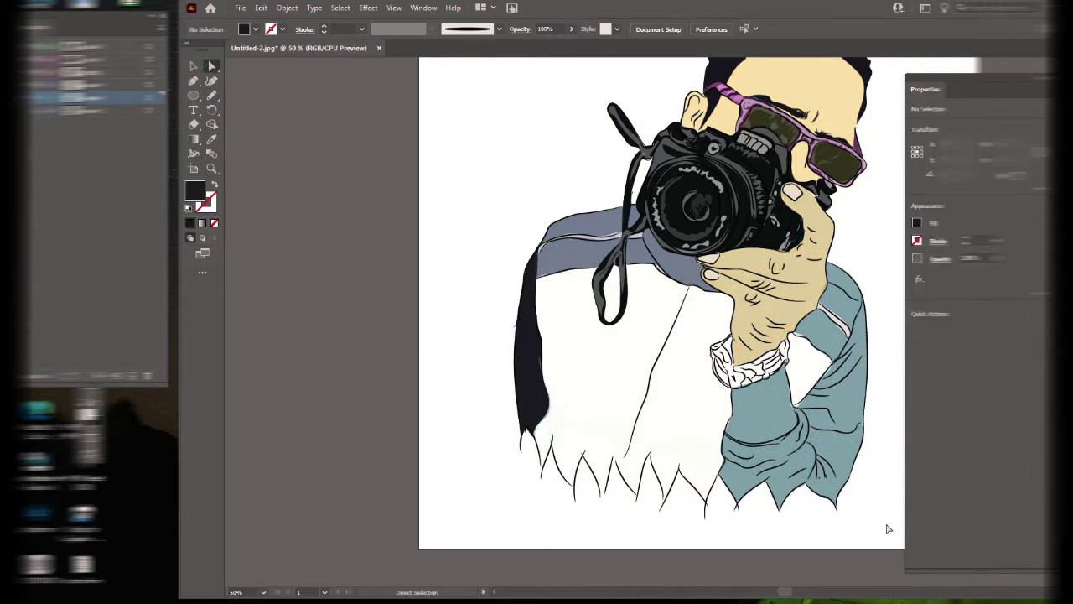
{"action": "key", "text": "n"}
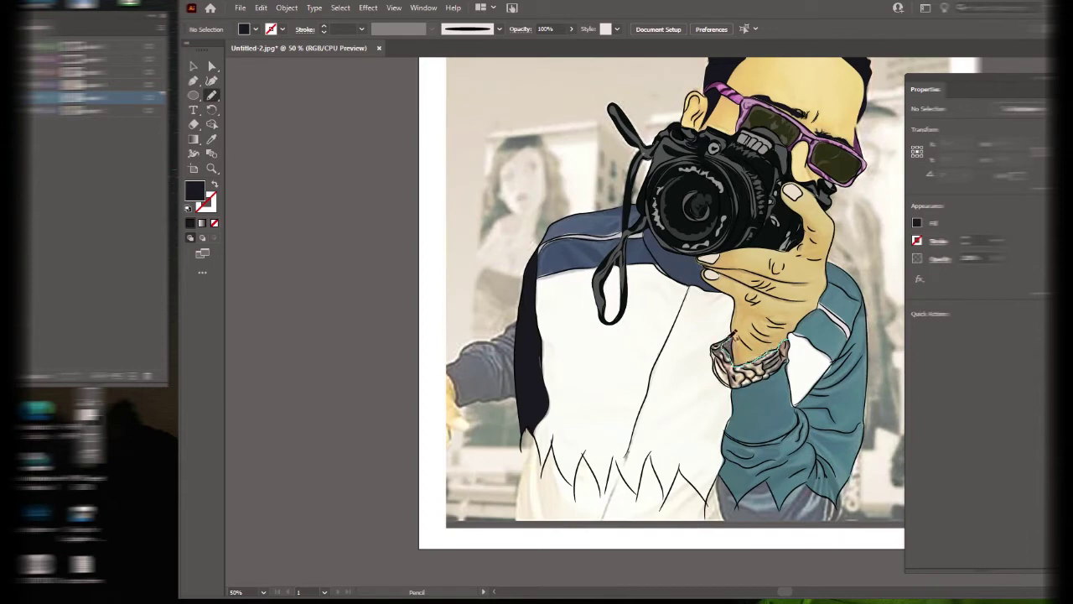
{"action": "left_click_drag", "start_coordinate": [791, 345], "coordinate": [792, 348]}
Draw darker brown shadow shapes along the watch band's left edge and across its links.
{"action": "key", "text": "i"}
{"action": "left_click", "coordinate": [763, 302]}
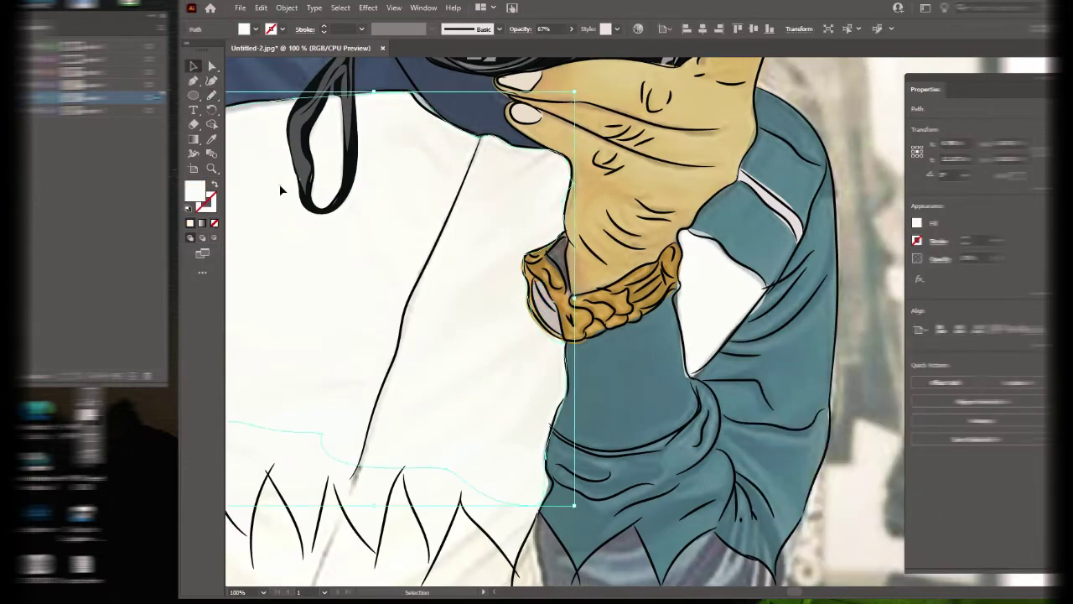
{"action": "mouse_move", "coordinate": [537, 280]}
{"action": "left_mouse_down"}
{"action": "mouse_move", "coordinate": [555, 249]}
{"action": "mouse_move", "coordinate": [549, 289]}
{"action": "left_mouse_up"}
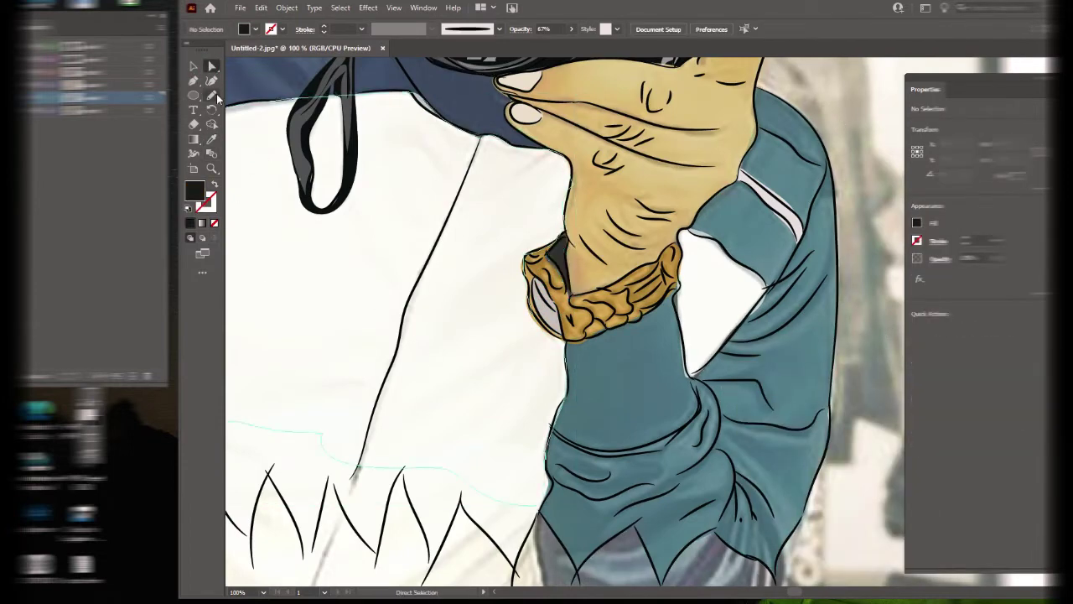
{"action": "left_click_drag", "start_coordinate": [567, 239], "coordinate": [529, 266]}
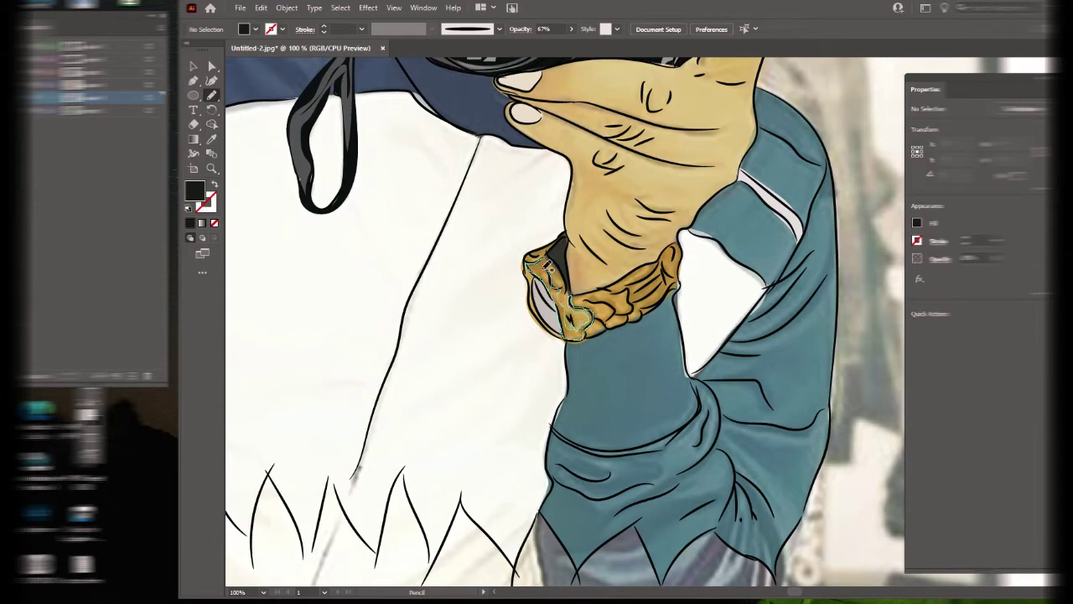
{"action": "left_click", "coordinate": [635, 304], "text": "ctrl"}
{"action": "double_click", "coordinate": [194, 191]}
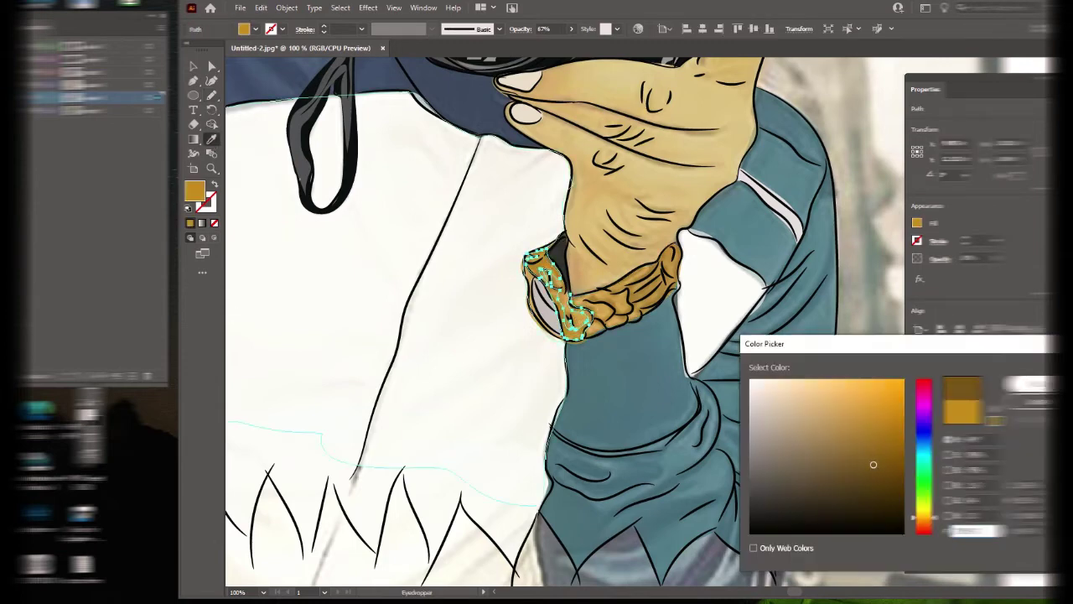
{"action": "key", "text": "Escape"}
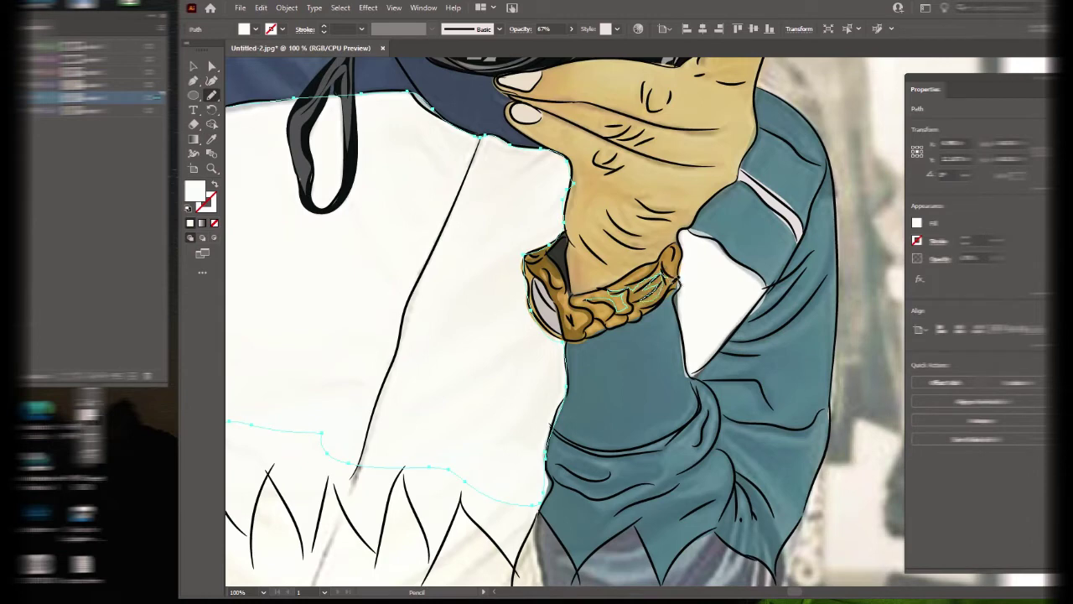
{"action": "left_click", "coordinate": [628, 298], "text": "ctrl"}
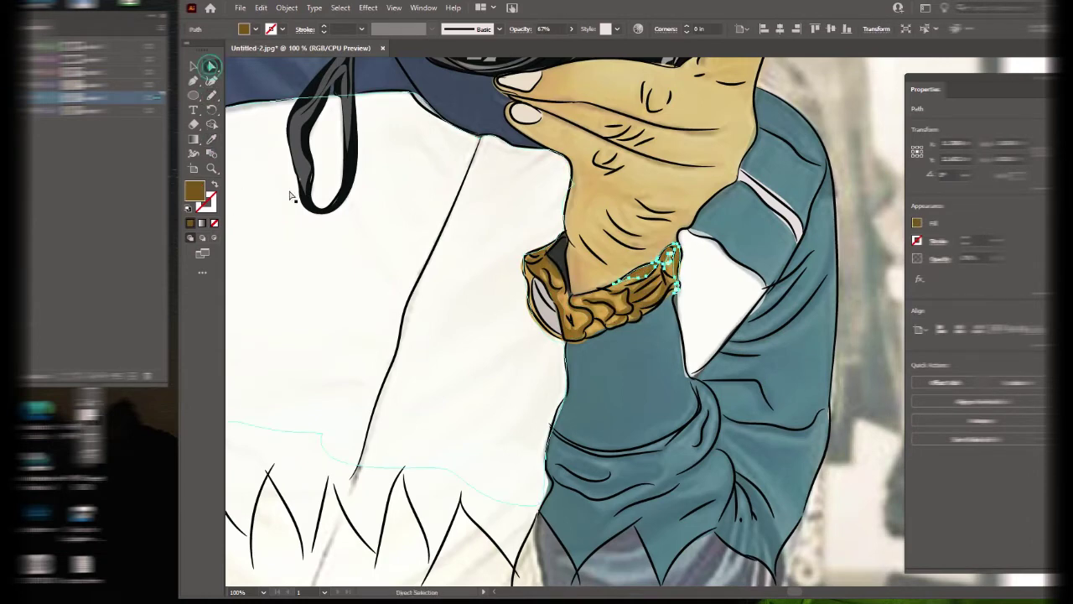
{"action": "left_click", "coordinate": [676, 276], "text": "ctrl"}
Zoom out and draw a dark jacket-coloured shadow along the jacket's left edge.
{"action": "key", "text": "a"}
{"action": "key", "text": "ctrl+shift+a"}
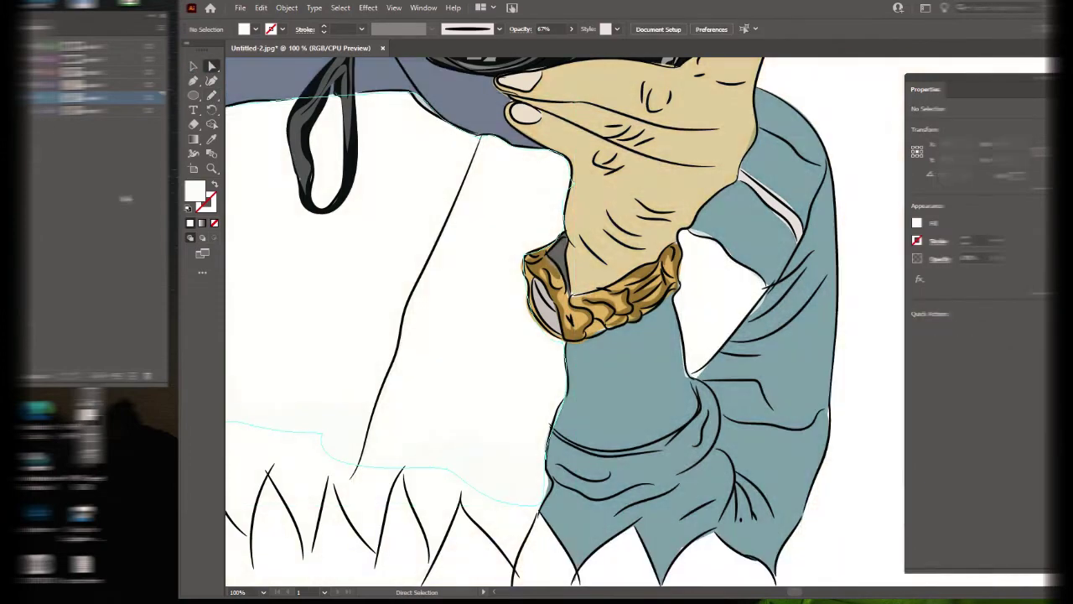
{"action": "key", "text": "ctrl+minus"}
{"action": "key", "text": "ctrl+minus"}
{"action": "key", "text": "n"}
{"action": "left_click_drag", "start_coordinate": [469, 262], "coordinate": [487, 317]}
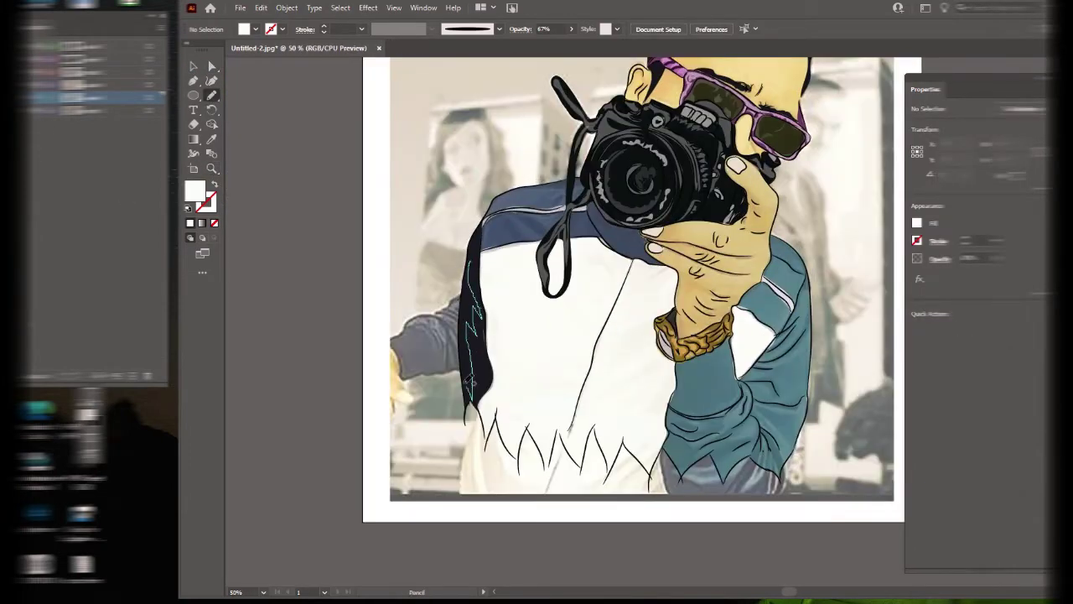
{"action": "left_click_drag", "start_coordinate": [475, 251], "coordinate": [470, 252]}
{"action": "key", "text": "i"}
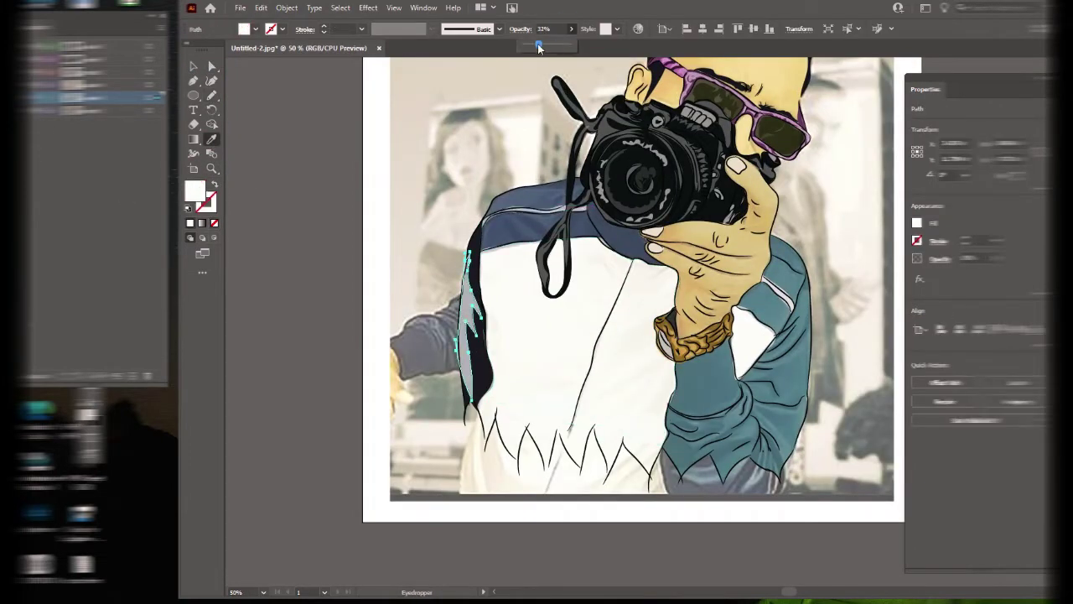
{"action": "left_click", "coordinate": [549, 268]}
{"action": "key", "text": "ctrl+shift+a"}
{"action": "key", "text": "n"}
Draw navy shadow shapes across the jacket shoulder.
{"action": "mouse_move", "coordinate": [487, 216]}
{"action": "left_mouse_down"}
{"action": "mouse_move", "coordinate": [553, 235]}
{"action": "mouse_move", "coordinate": [488, 220]}
{"action": "left_mouse_up"}
{"action": "key", "text": "i"}
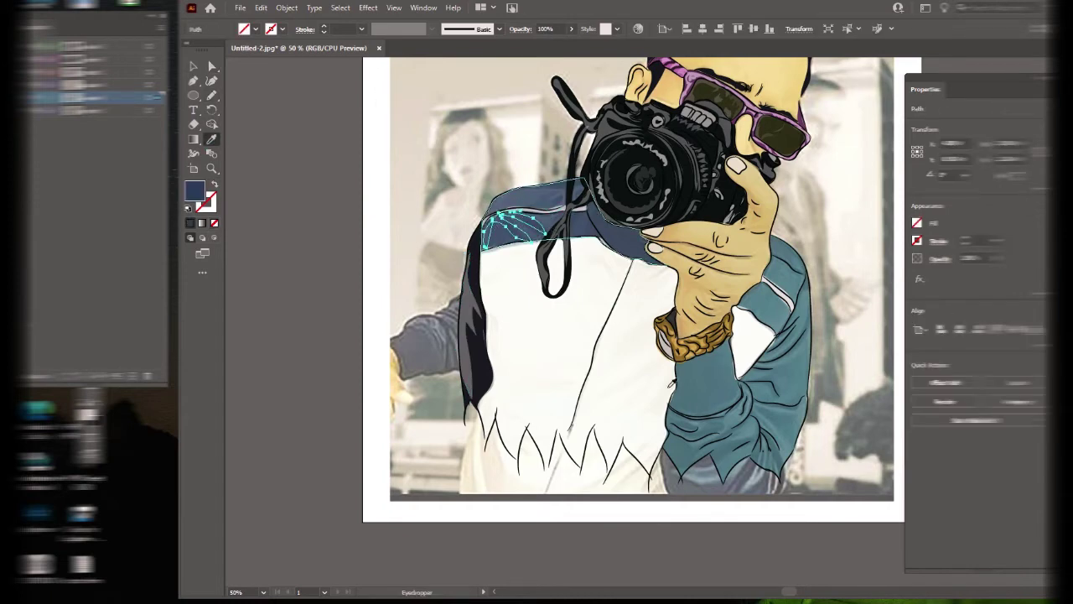
{"action": "left_click", "coordinate": [537, 201]}
{"action": "key", "text": "ctrl+shift+a"}
{"action": "key", "text": "n"}
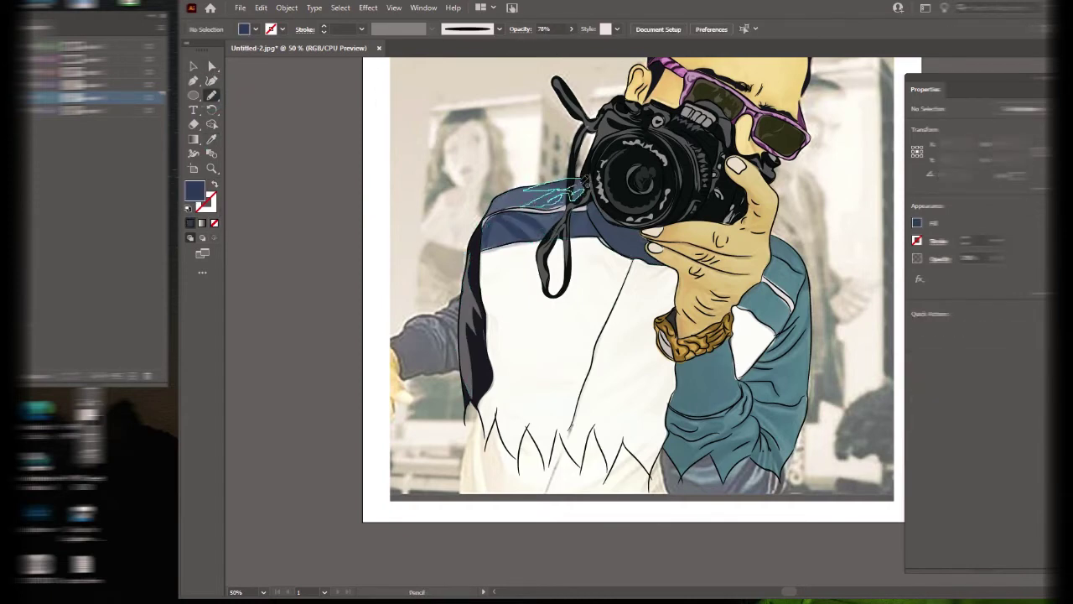
{"action": "left_click_drag", "start_coordinate": [578, 191], "coordinate": [525, 192]}
{"action": "key", "text": "ctrl+shift+a"}
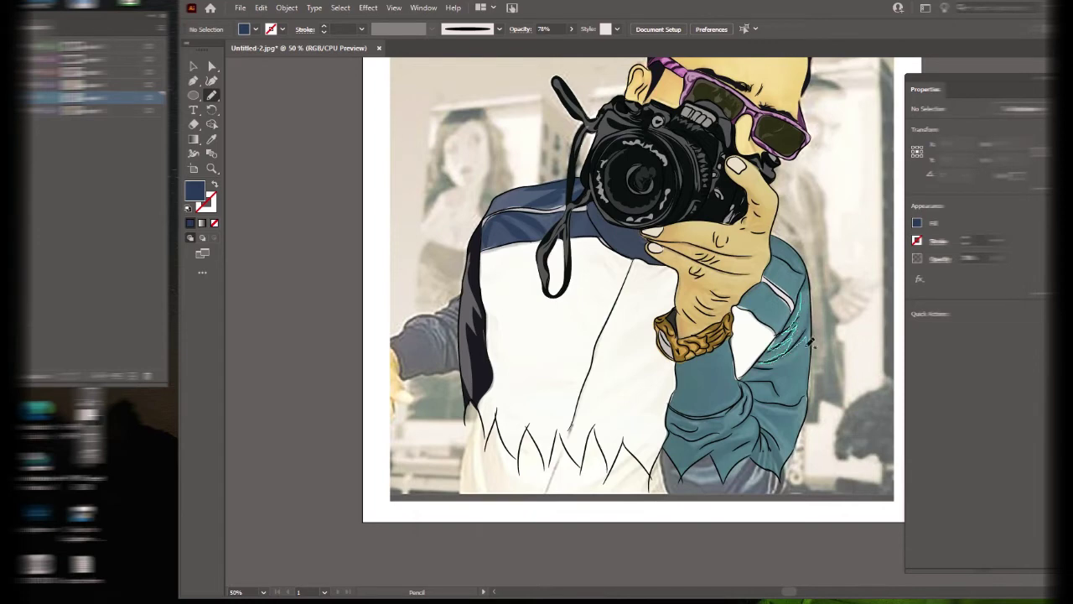
Draw darker teal fold shadows on the raised sleeve.
{"action": "double_click", "coordinate": [195, 191]}
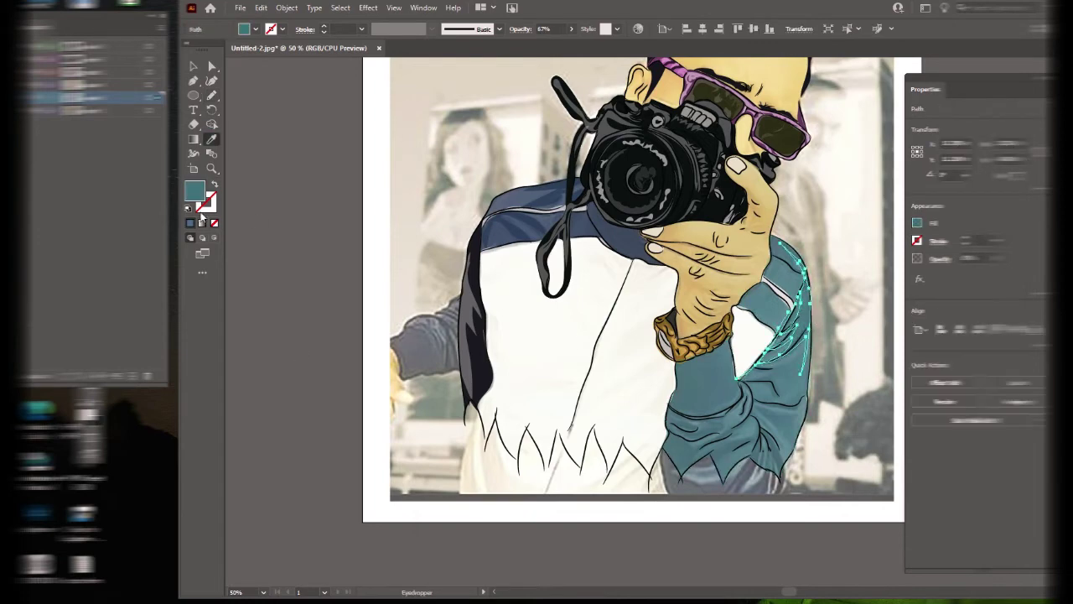
{"action": "key", "text": "Return"}
{"action": "mouse_move", "coordinate": [745, 379]}
{"action": "left_mouse_down"}
{"action": "mouse_move", "coordinate": [785, 391]}
{"action": "mouse_move", "coordinate": [746, 381]}
{"action": "mouse_move", "coordinate": [689, 416]}
{"action": "left_mouse_up"}
{"action": "key", "text": "ctrl+shift+a"}
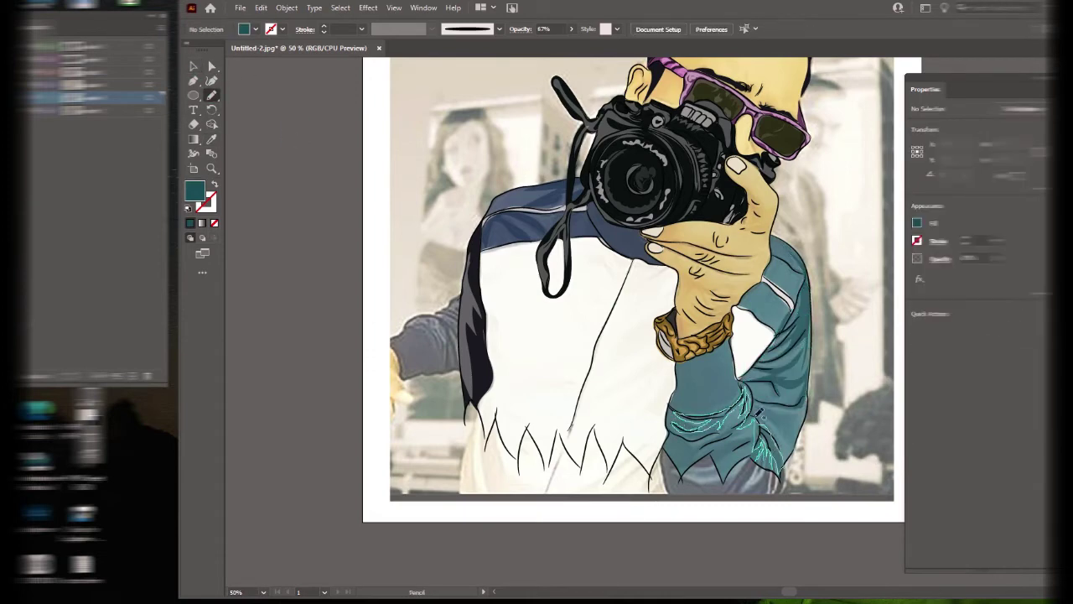
{"action": "left_click_drag", "start_coordinate": [746, 384], "coordinate": [743, 388]}
{"action": "key", "text": "ctrl+shift+a"}
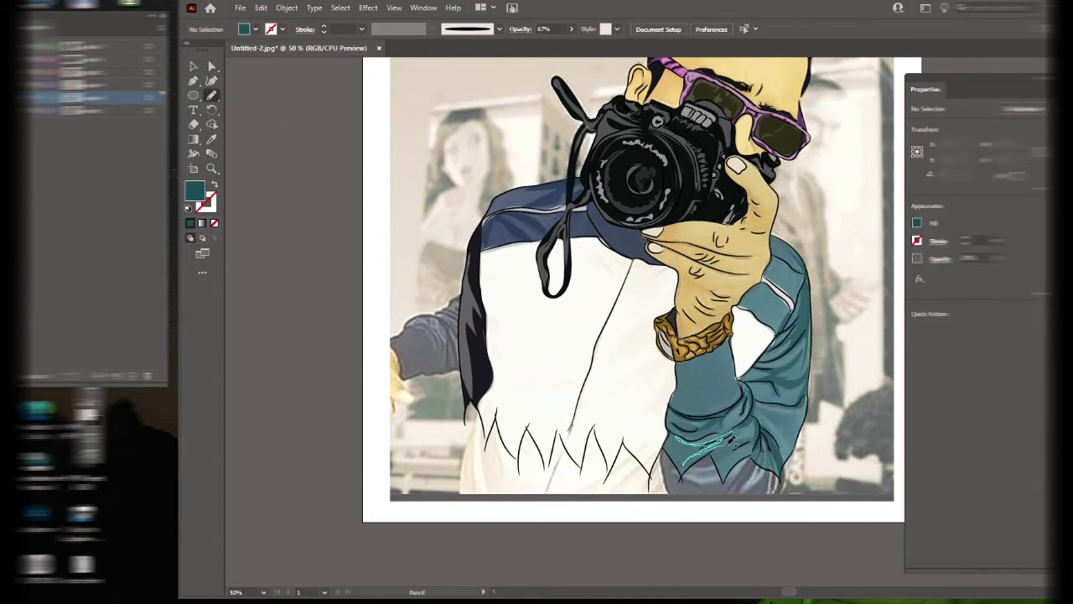
{"action": "key", "text": "i"}
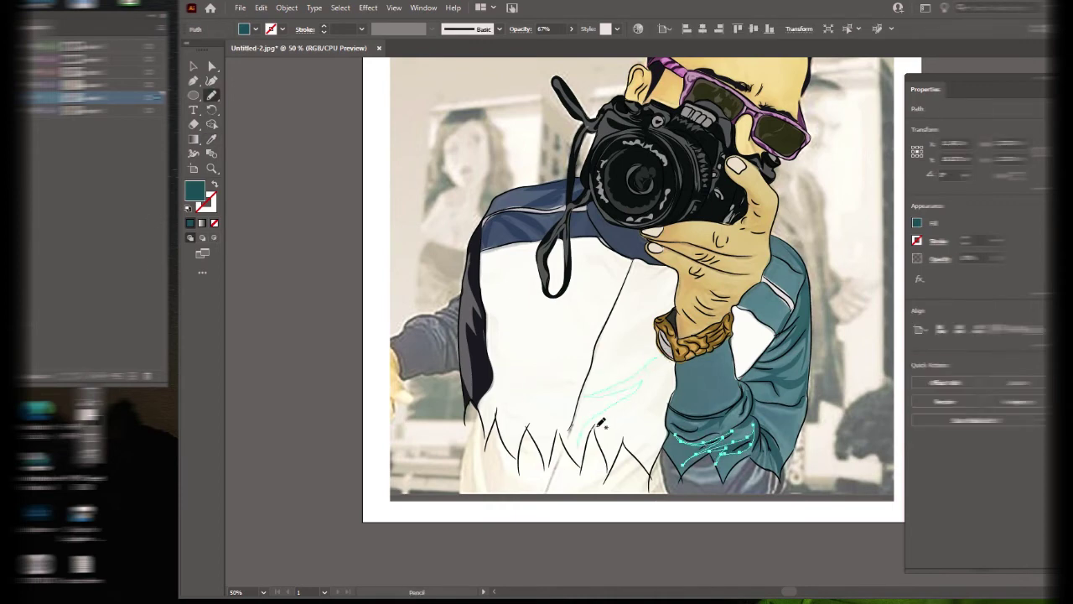
Draw pale grey shadow shapes on the white shirt front.
{"action": "left_click", "coordinate": [671, 359]}
{"action": "double_click", "coordinate": [194, 192]}
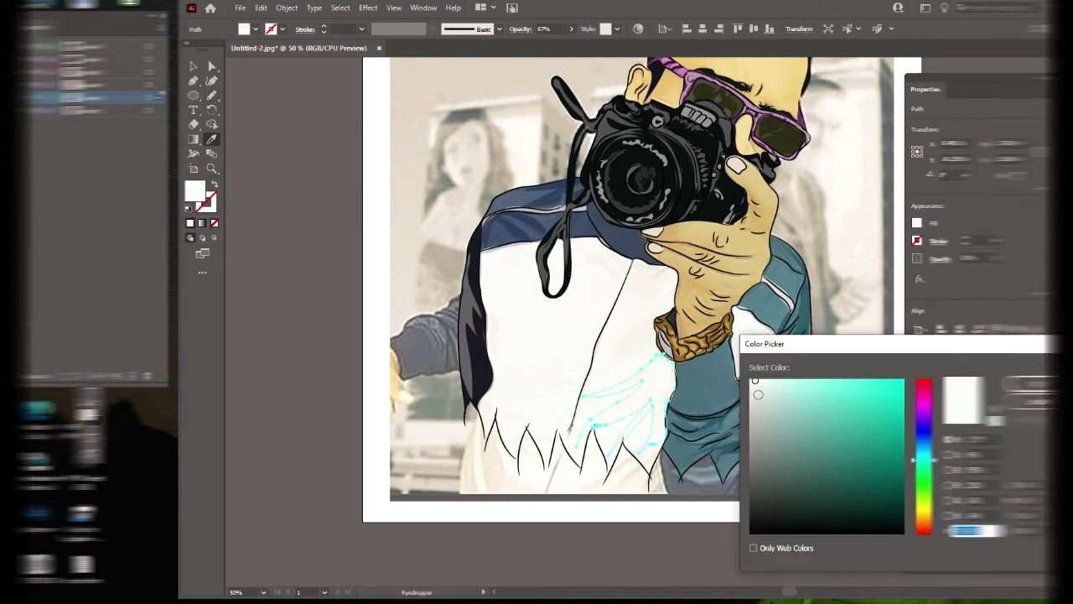
{"action": "key", "text": "Return"}
{"action": "key", "text": "ctrl+shift+a"}
{"action": "left_click_drag", "start_coordinate": [664, 270], "coordinate": [634, 312]}
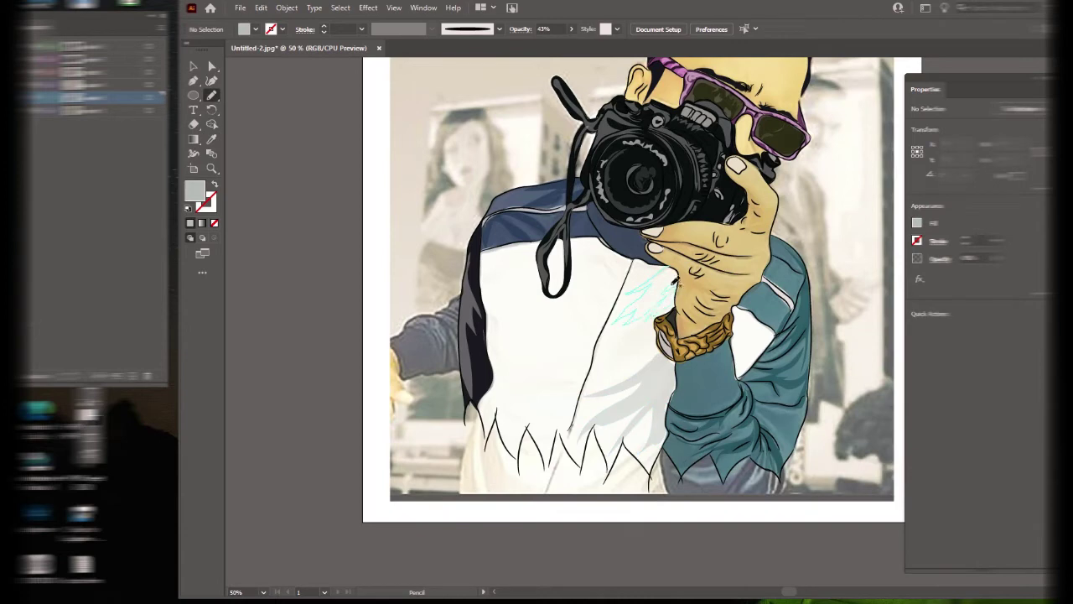
{"action": "left_click_drag", "start_coordinate": [664, 267], "coordinate": [619, 320]}
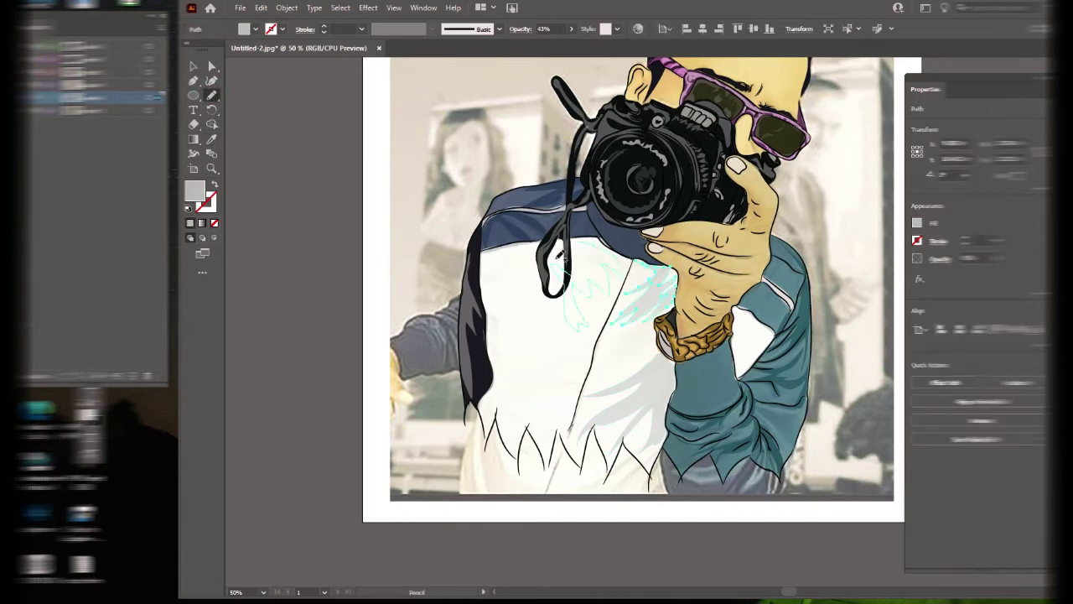
{"action": "left_click_drag", "start_coordinate": [574, 379], "coordinate": [495, 329]}
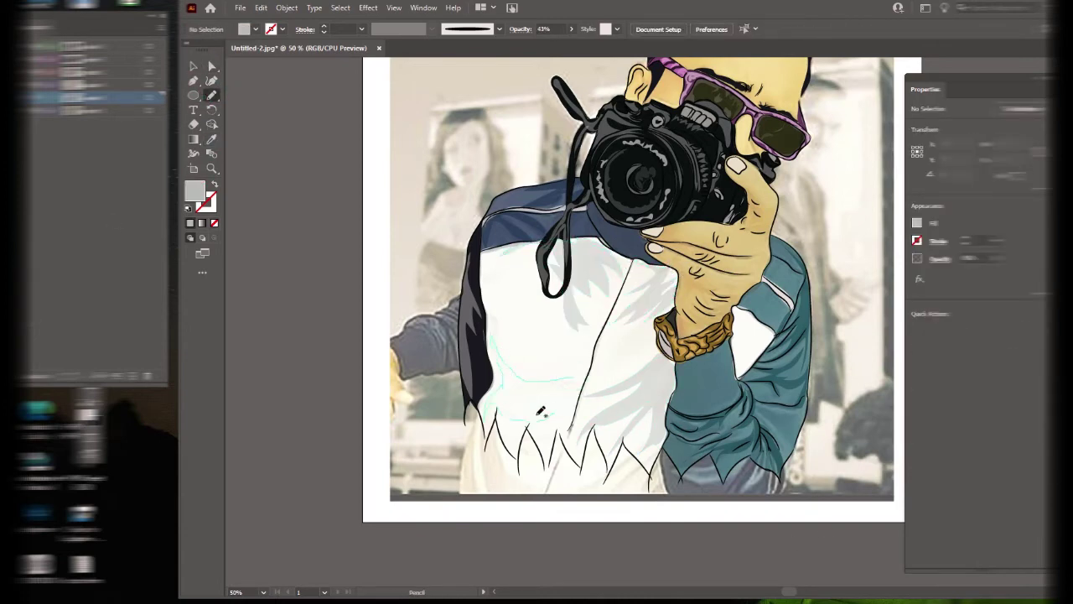
{"action": "left_click_drag", "start_coordinate": [559, 375], "coordinate": [500, 302]}
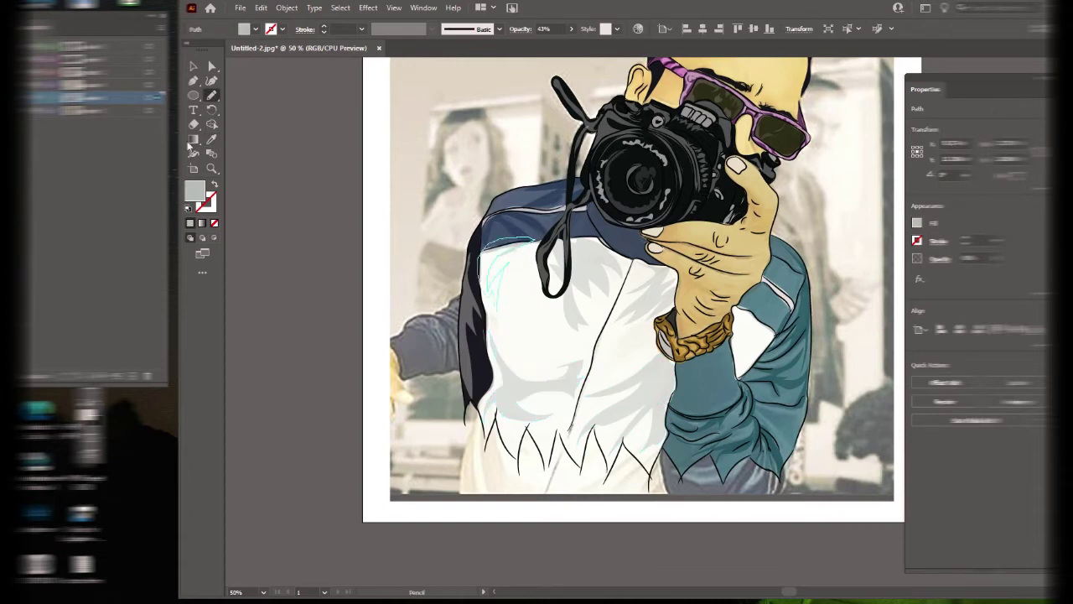
{"action": "left_click", "coordinate": [259, 127], "text": "ctrl"}
Add small grey shadows on the lower shirt and right arm, and check the hem shape's opacity.
{"action": "left_click_drag", "start_coordinate": [584, 434], "coordinate": [546, 439]}
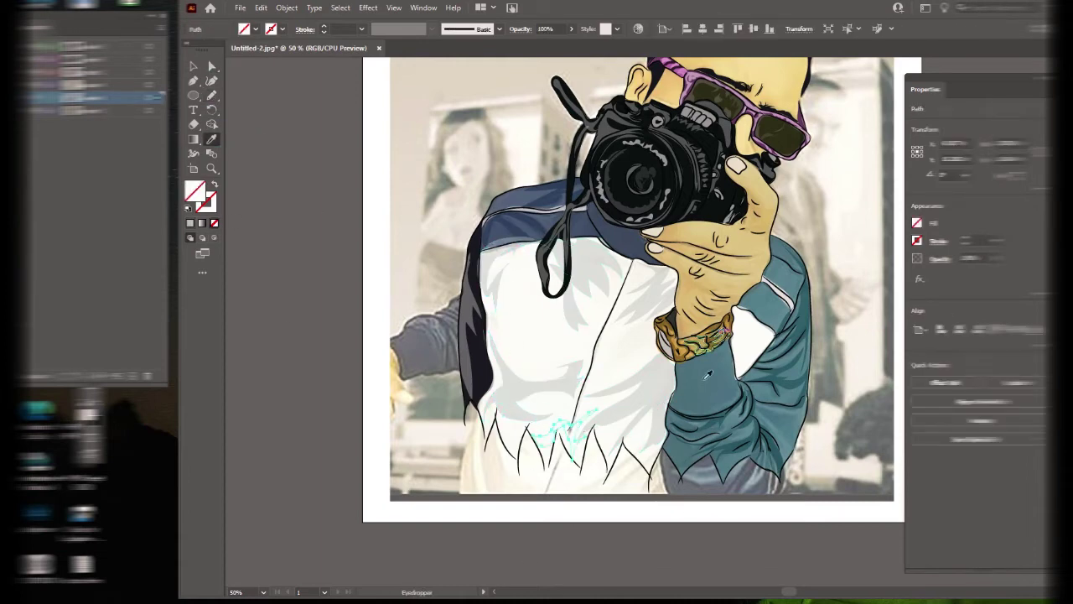
{"action": "left_click", "coordinate": [251, 151], "text": "ctrl"}
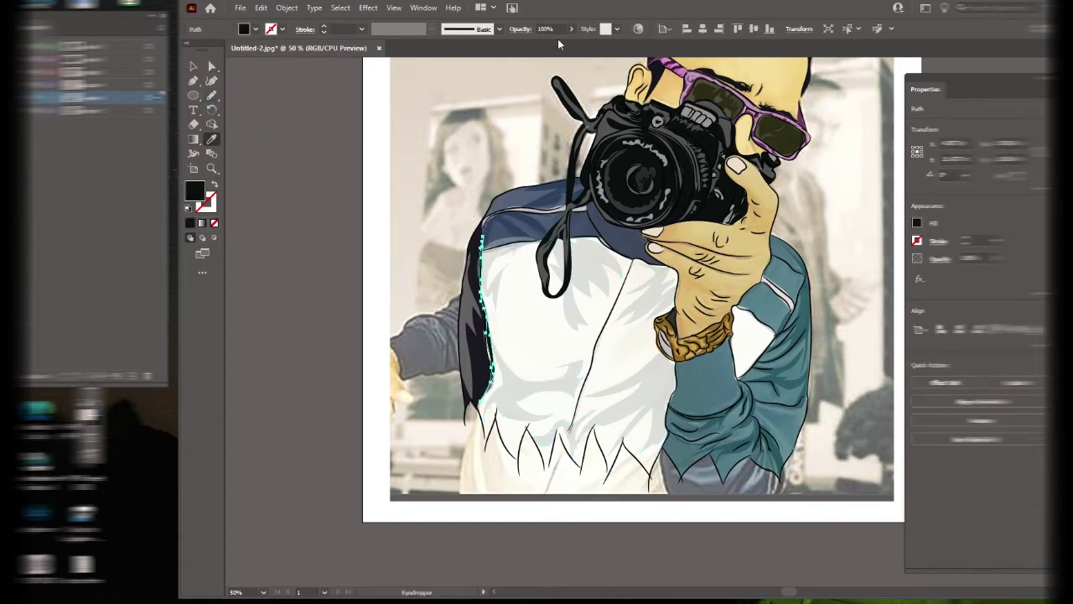
{"action": "left_click_drag", "start_coordinate": [800, 300], "coordinate": [798, 314]}
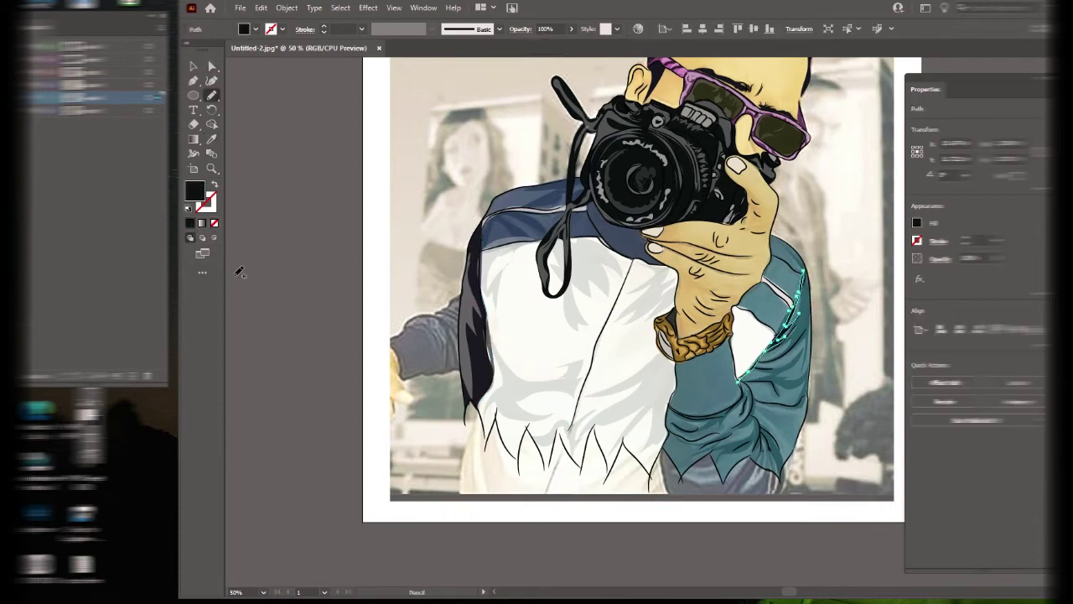
{"action": "left_click", "coordinate": [212, 67]}
{"action": "left_click", "coordinate": [779, 369]}
{"action": "left_click", "coordinate": [587, 336]}
{"action": "left_click", "coordinate": [570, 28]}
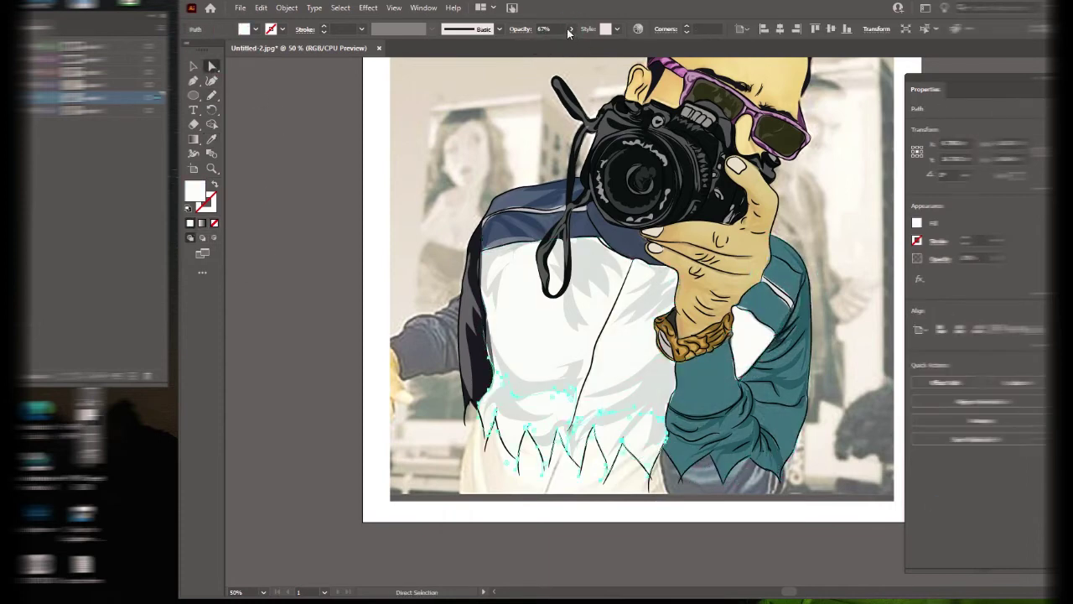
{"action": "left_click", "coordinate": [287, 232]}
{"action": "key", "text": "n"}
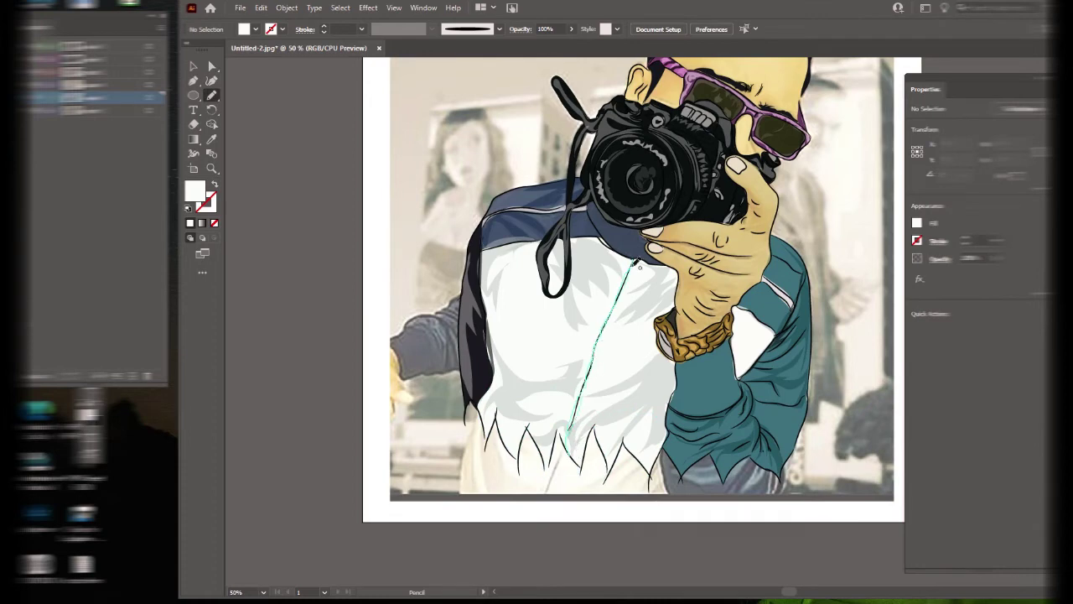
Draw a black centre line down the shirt and start a teal shape below the watch.
{"action": "left_click_drag", "start_coordinate": [635, 263], "coordinate": [631, 260]}
{"action": "double_click", "coordinate": [195, 191]}
{"action": "left_click", "coordinate": [966, 527]}
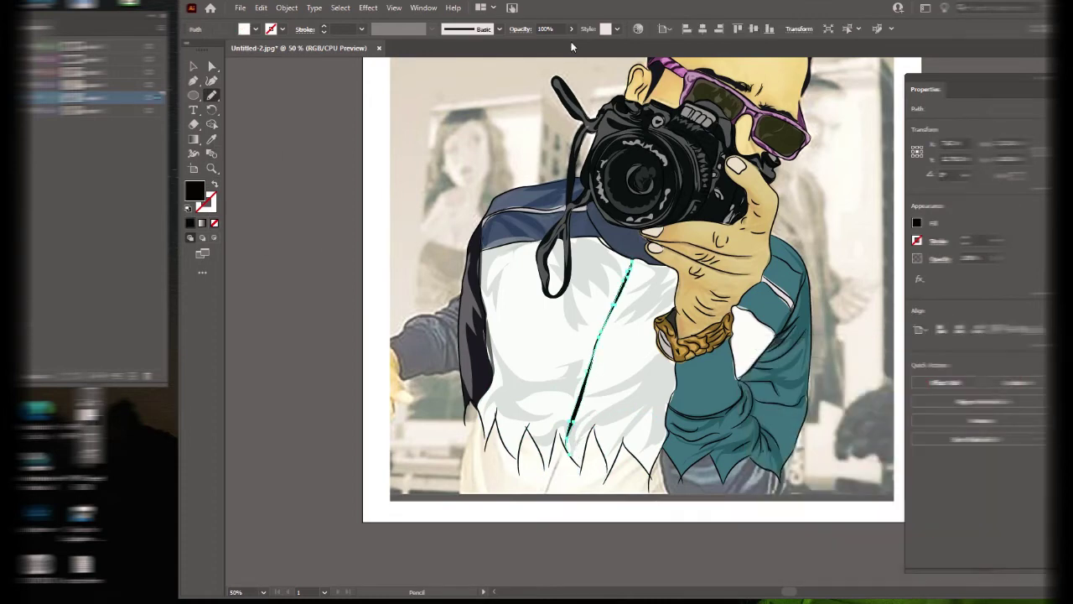
{"action": "left_click", "coordinate": [571, 28]}
{"action": "left_click_drag", "start_coordinate": [571, 48], "coordinate": [550, 48]}
{"action": "key", "text": "ctrl+shift+a"}
{"action": "mouse_move", "coordinate": [681, 394]}
{"action": "left_mouse_down"}
{"action": "mouse_move", "coordinate": [688, 362]}
{"action": "mouse_move", "coordinate": [683, 387]}
{"action": "left_mouse_up"}
Fill the wrist cuff shadow with a darker teal than the sleeve.
{"action": "key", "text": "i"}
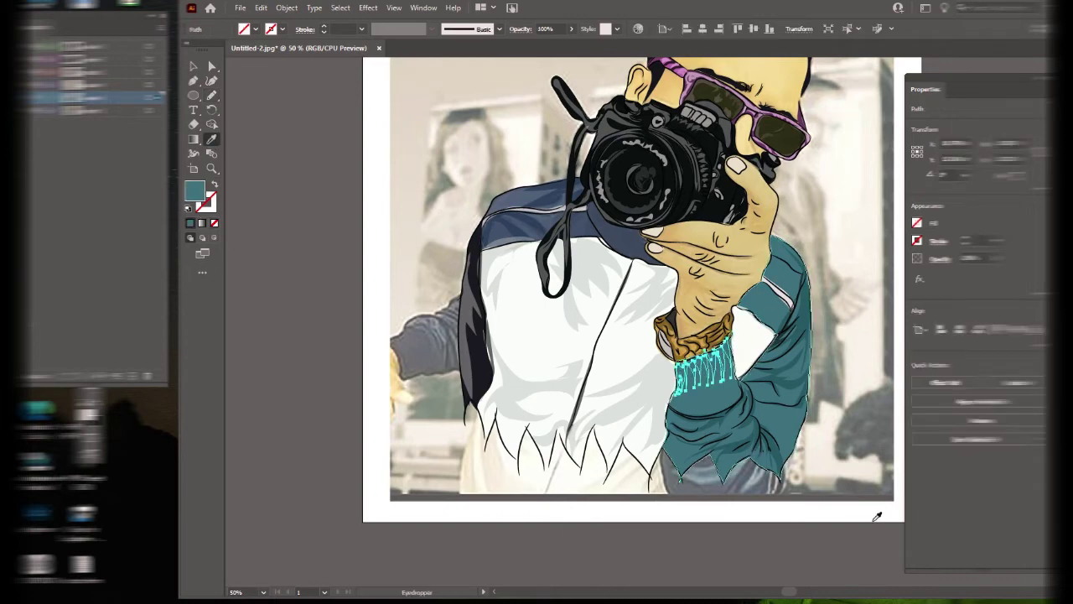
{"action": "left_click", "coordinate": [801, 469]}
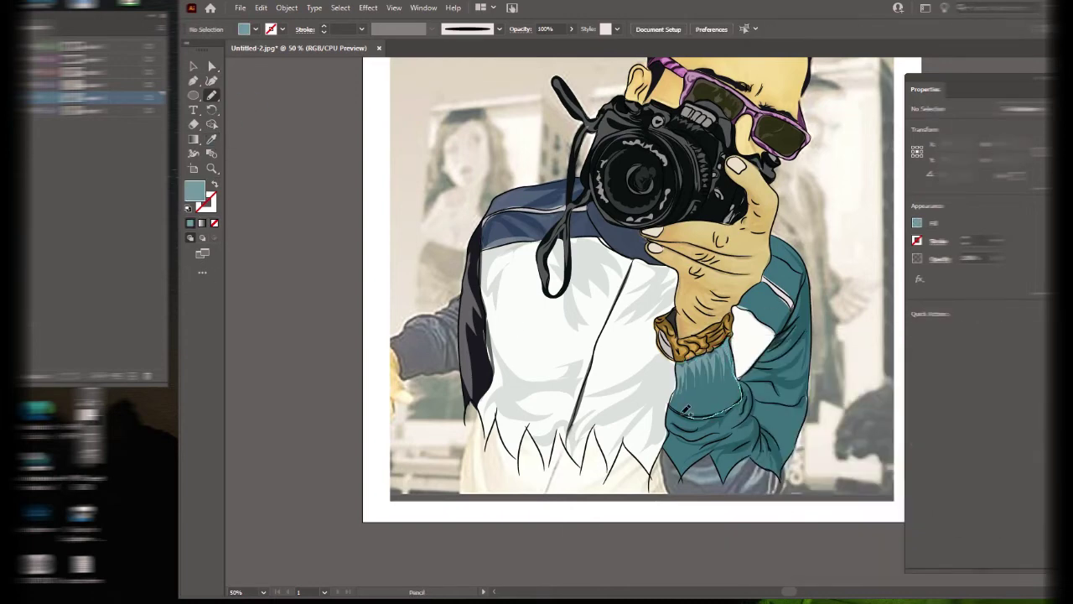
{"action": "double_click", "coordinate": [917, 223]}
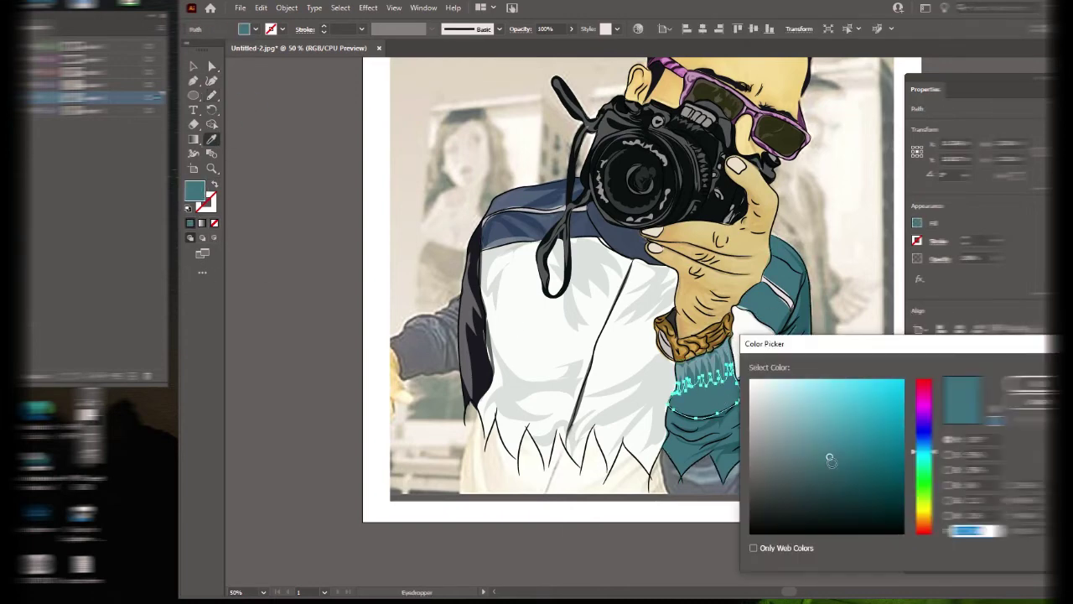
{"action": "key", "text": "Return"}
{"action": "key", "text": "a"}
Set the shoulder shadow beside the camera strap to dark navy and remove the stray pencil stroke.
{"action": "left_click", "coordinate": [541, 197]}
{"action": "key", "text": "n"}
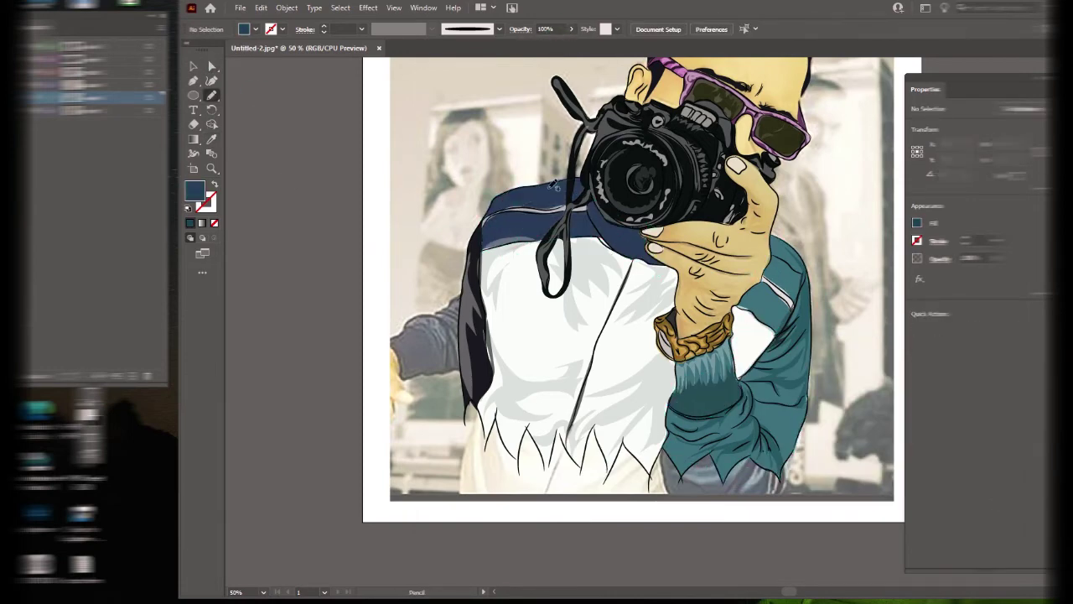
{"action": "key", "text": "a"}
{"action": "double_click", "coordinate": [917, 222]}
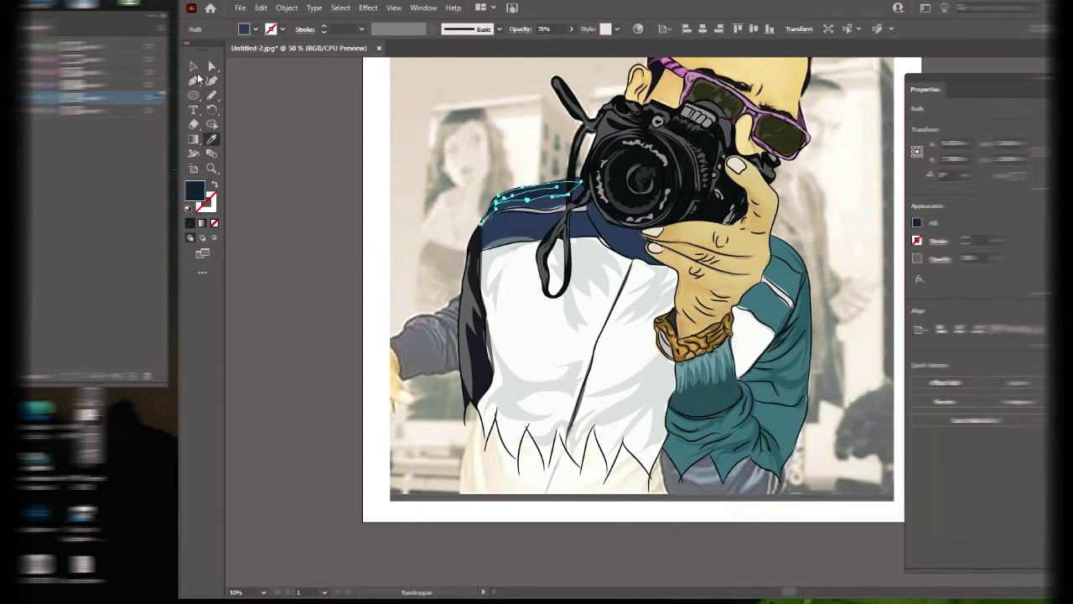
{"action": "key", "text": "Return"}
{"action": "key", "text": "n"}
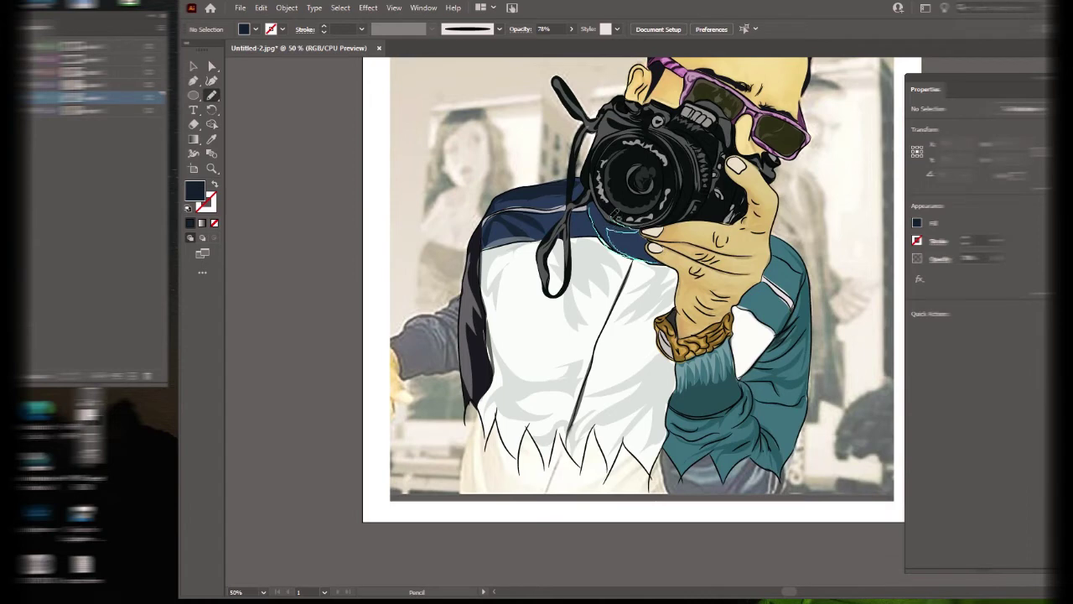
{"action": "key", "text": "ctrl+z"}
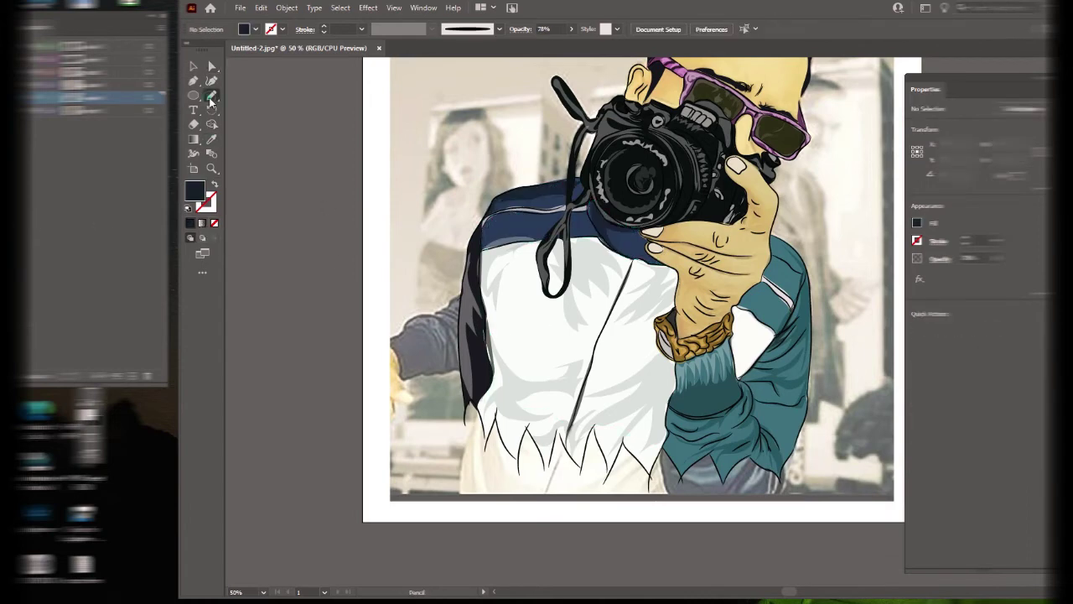
{"action": "scroll", "coordinate": [538, 343], "scroll_direction": "up", "scroll_amount": 2}
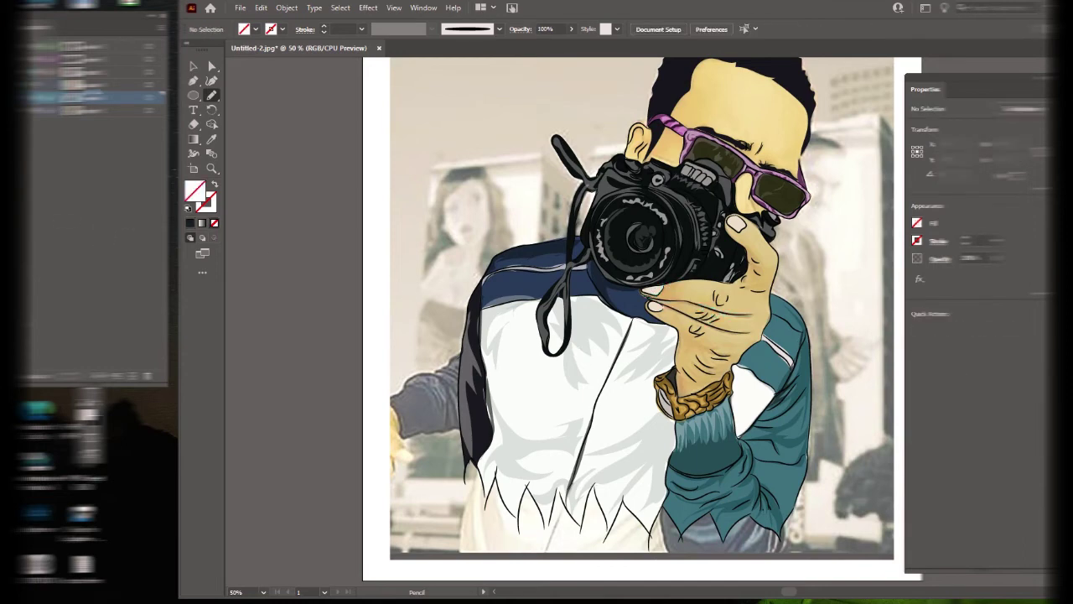
Undo stray hand strokes and redraw a shadow shape lower on the hand.
{"action": "key", "text": "ctrl+z"}
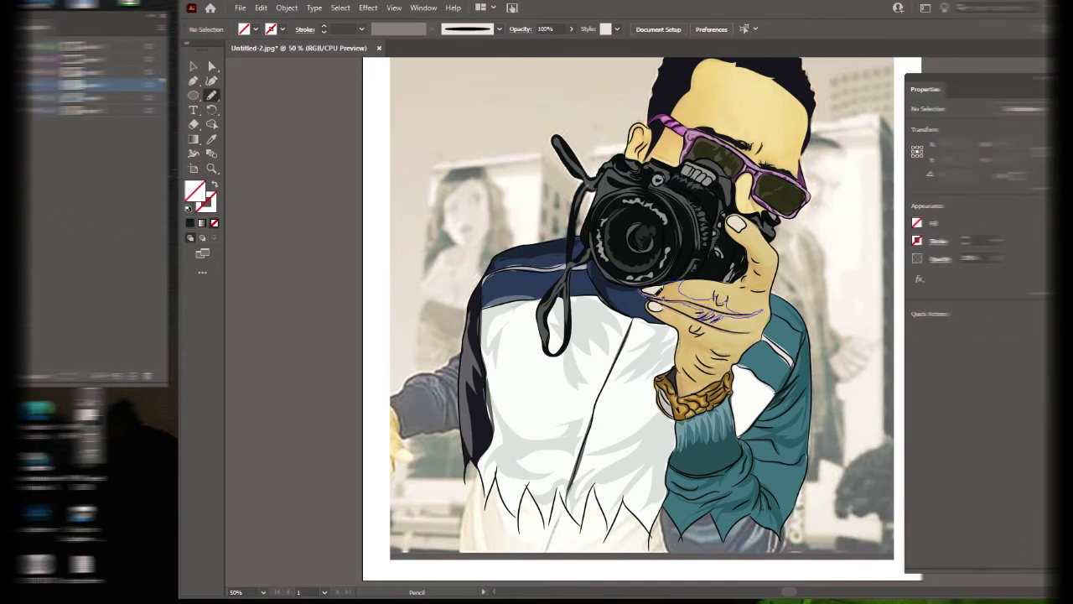
{"action": "key", "text": "ctrl+z"}
{"action": "key", "text": "ctrl+z"}
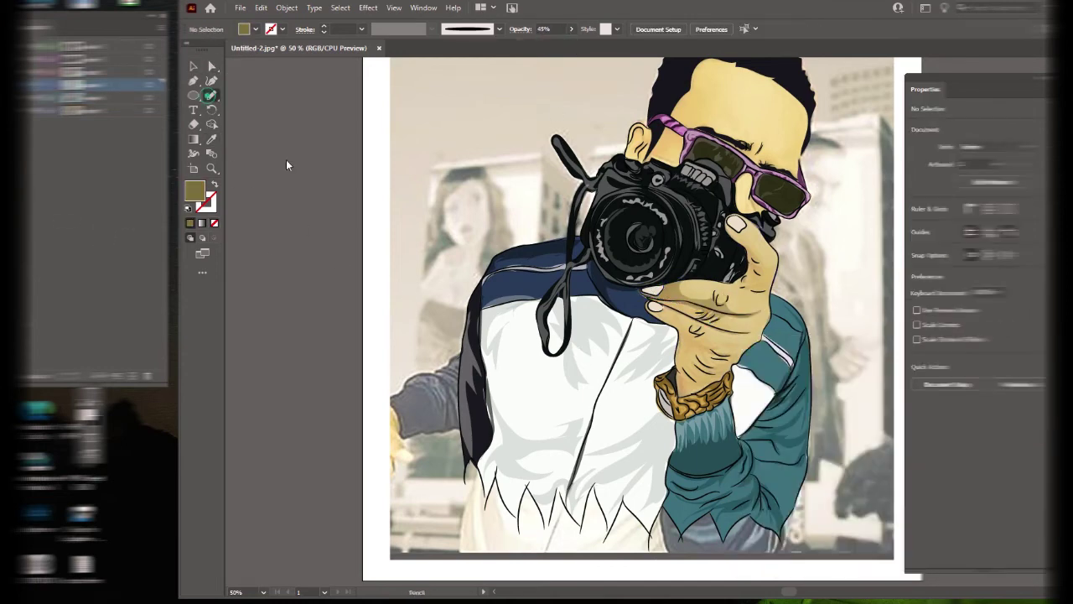
{"action": "left_click_drag", "start_coordinate": [672, 298], "coordinate": [717, 320]}
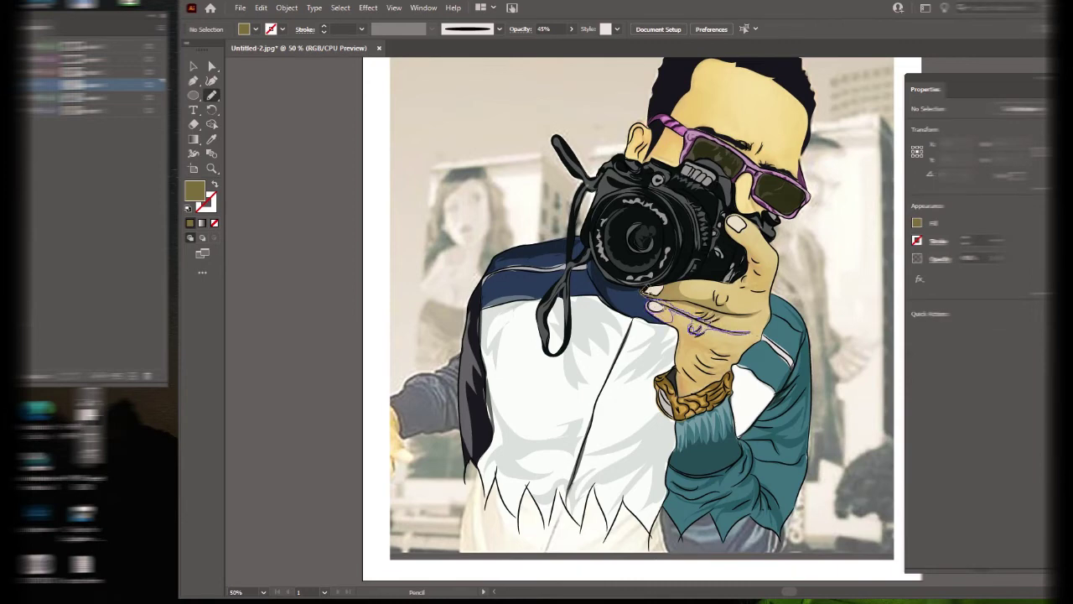
{"action": "key", "text": "ctrl+z"}
{"action": "left_click_drag", "start_coordinate": [675, 331], "coordinate": [721, 356]}
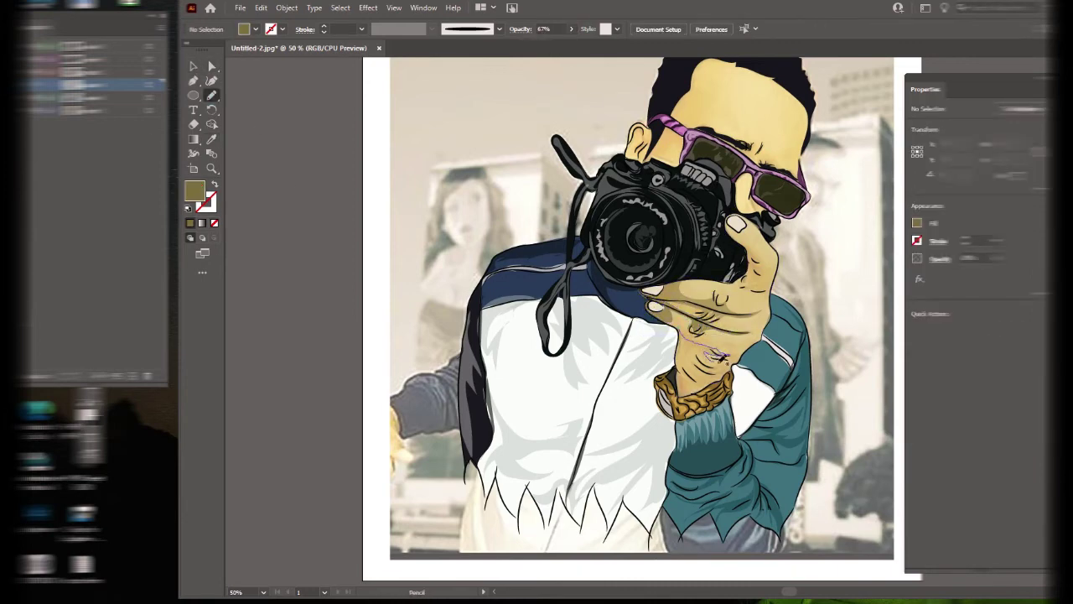
{"action": "key", "text": "ctrl+z"}
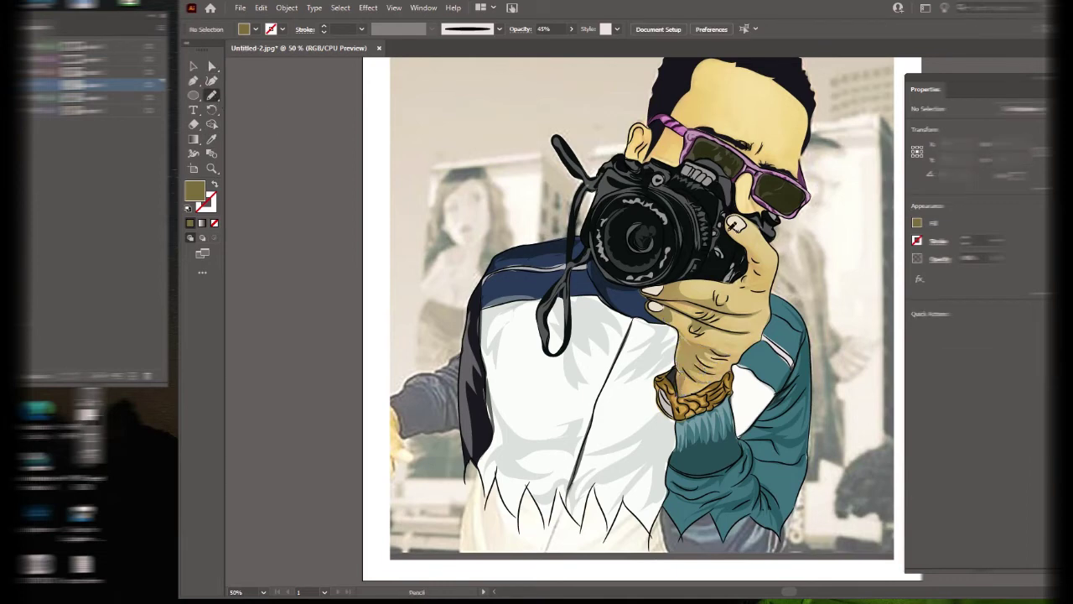
Restore the hand shape to full opacity and sample the face's light yellow.
{"action": "left_click", "coordinate": [211, 139]}
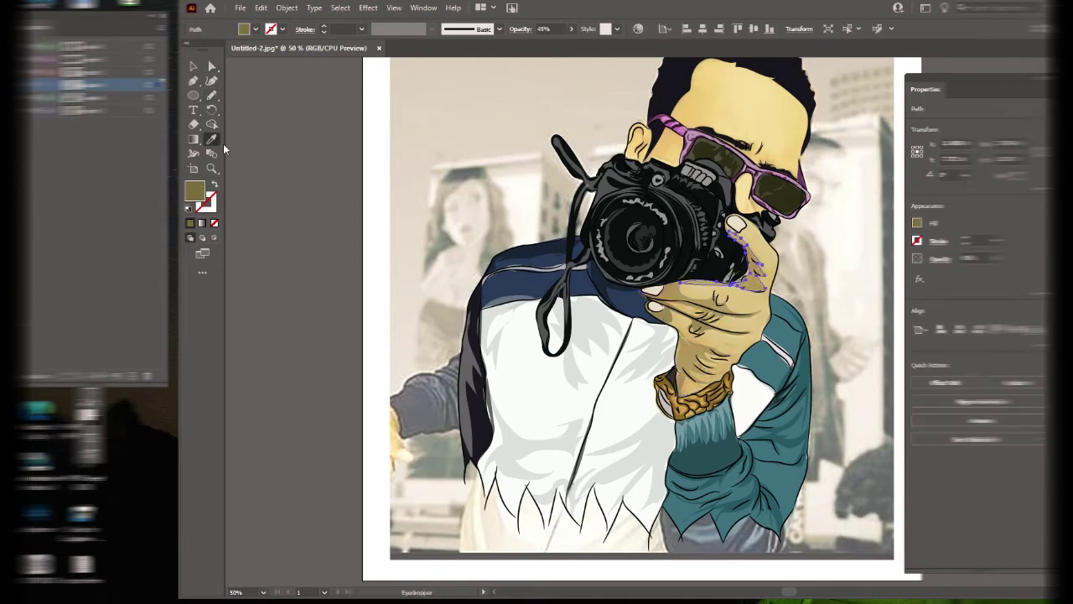
{"action": "left_click", "coordinate": [706, 321]}
{"action": "key", "text": "v"}
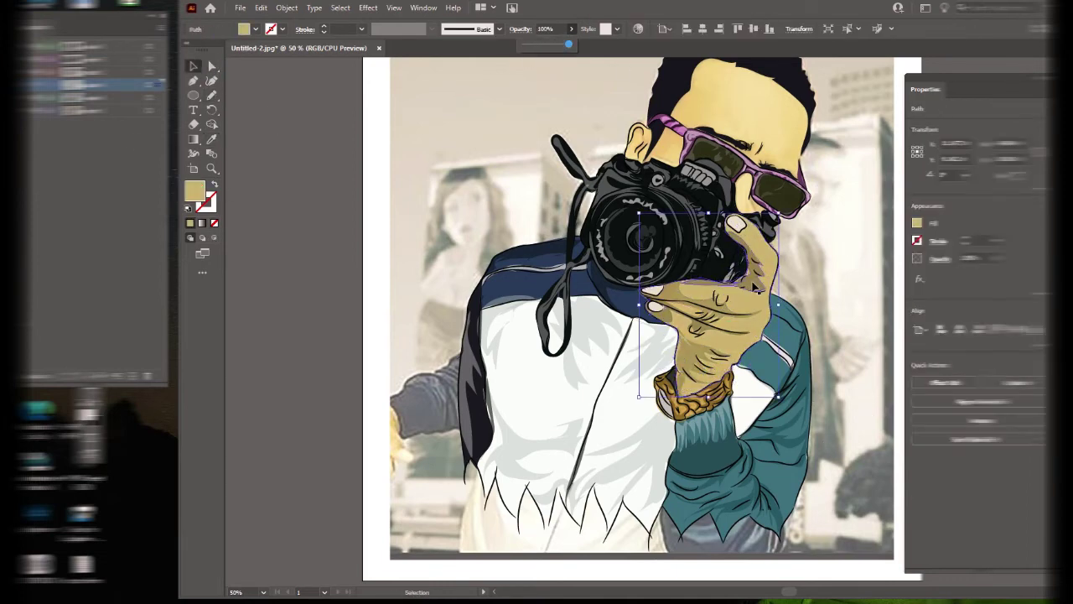
{"action": "left_click", "coordinate": [321, 336]}
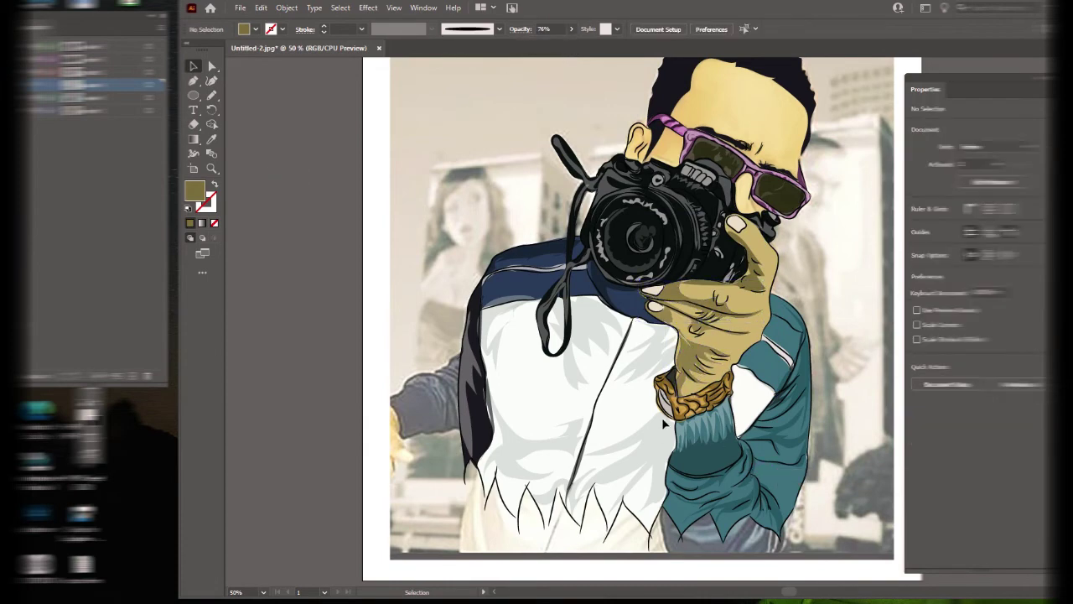
{"action": "scroll", "coordinate": [765, 225], "scroll_direction": "up", "scroll_amount": 3}
{"action": "left_click", "coordinate": [765, 225]}
{"action": "left_click", "coordinate": [311, 232]}
{"action": "key", "text": "n"}
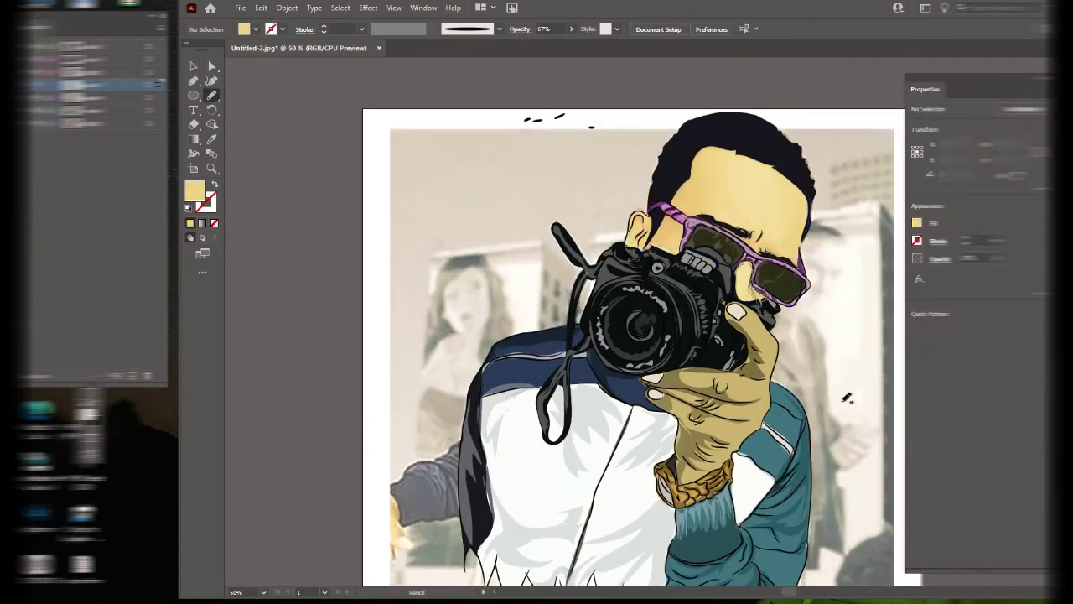
Darken the sampled olive hand colour and reduce the face shape's opacity to 39%.
{"action": "key", "text": "i"}
{"action": "left_click", "coordinate": [742, 312]}
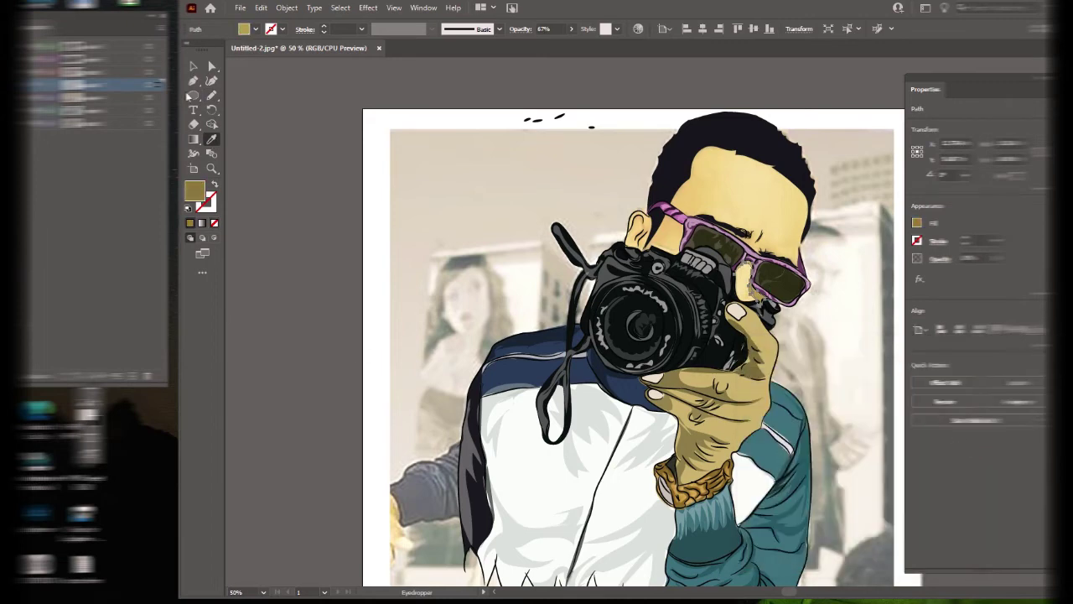
{"action": "key", "text": "n"}
{"action": "double_click", "coordinate": [194, 191]}
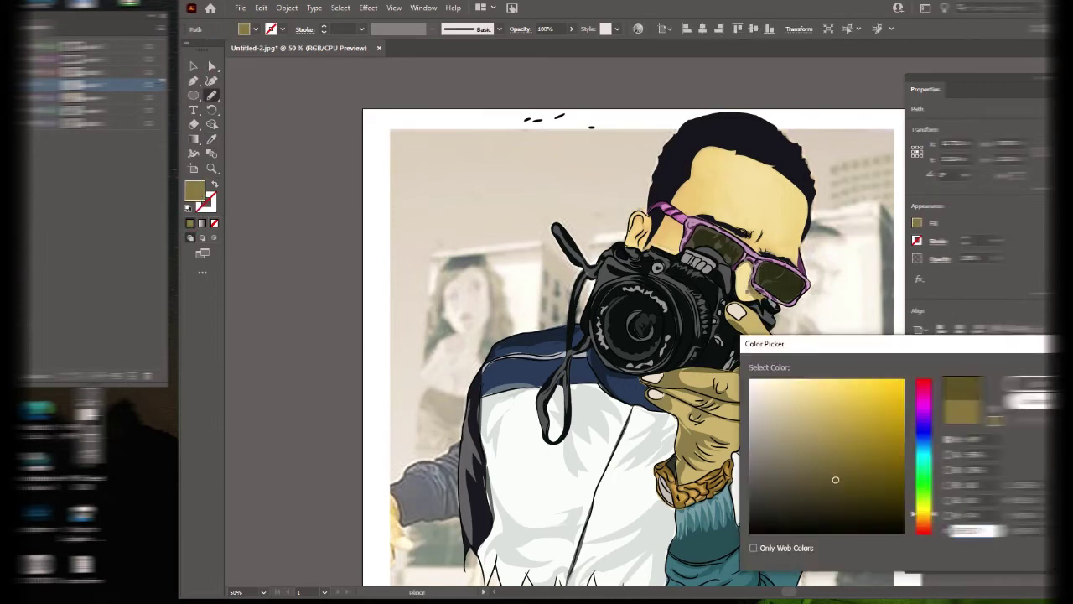
{"action": "key", "text": "Return"}
{"action": "key", "text": "a"}
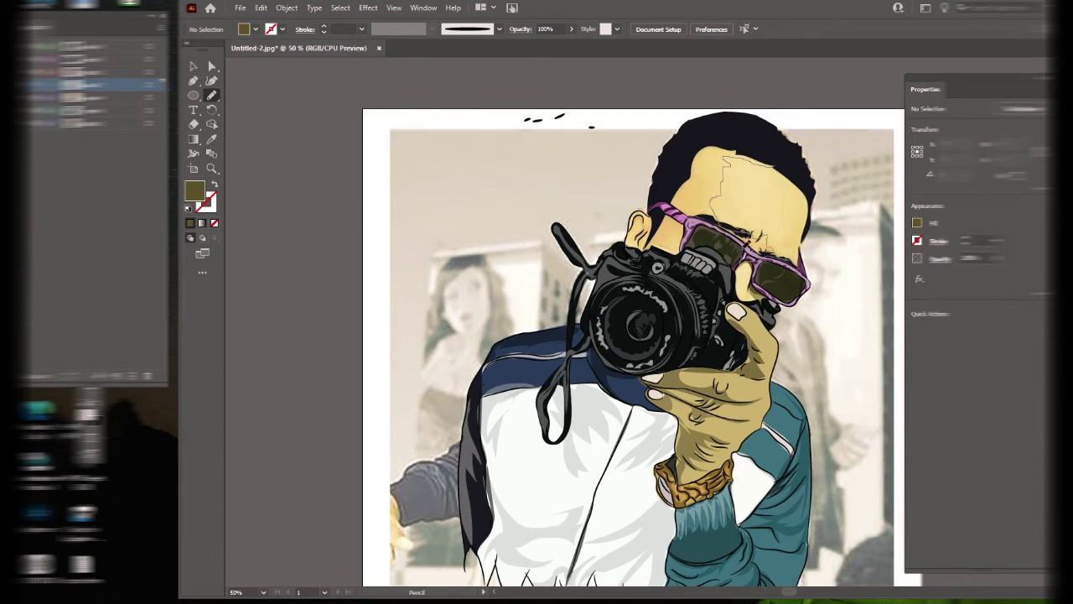
{"action": "key", "text": "v"}
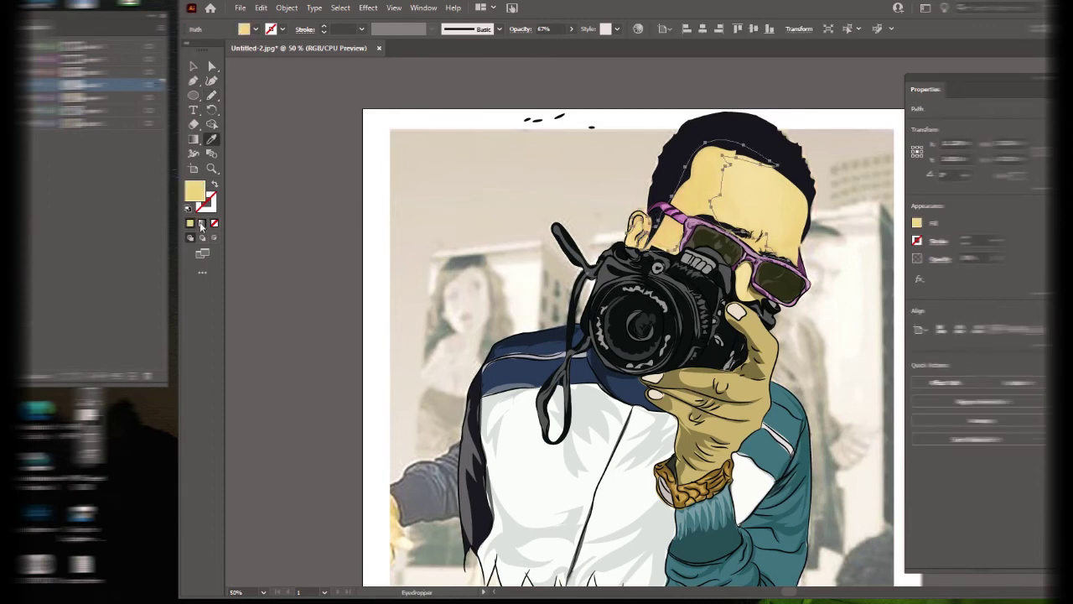
{"action": "left_click", "coordinate": [571, 28]}
{"action": "left_click_drag", "start_coordinate": [575, 44], "coordinate": [542, 43]}
{"action": "key", "text": "n"}
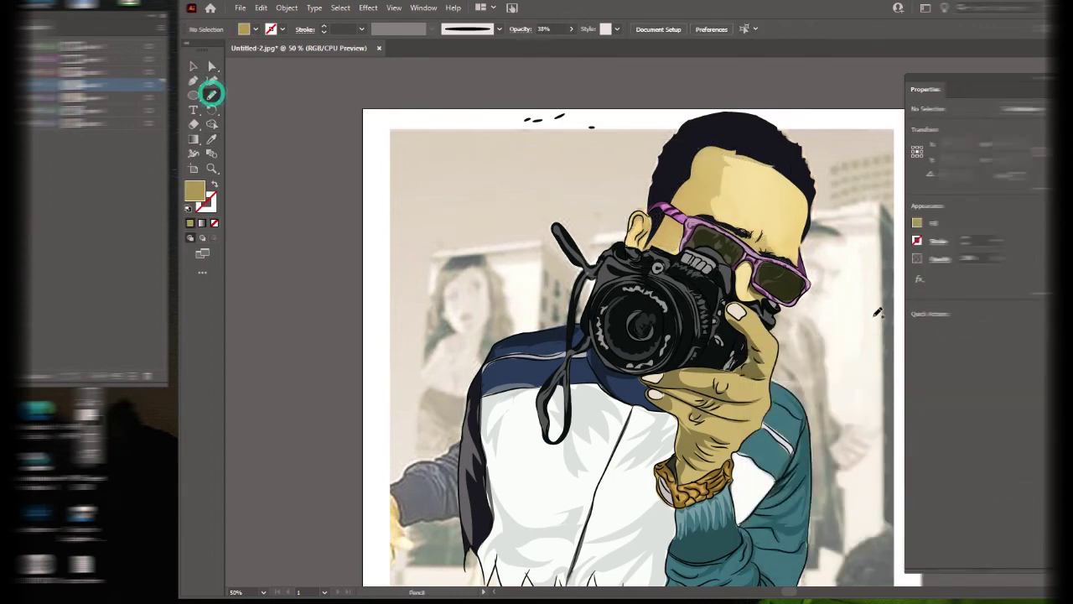
Draw a pale yellow shadow shape along the face's right edge.
{"action": "left_click_drag", "start_coordinate": [807, 223], "coordinate": [773, 164]}
{"action": "left_click", "coordinate": [571, 29]}
{"action": "left_click_drag", "start_coordinate": [560, 43], "coordinate": [552, 43]}
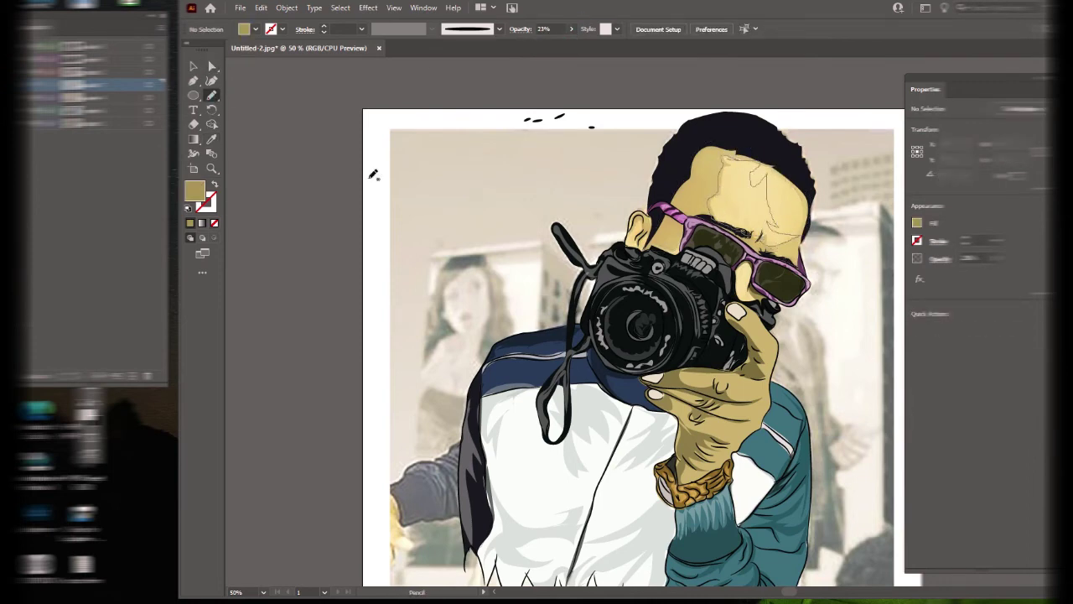
{"action": "double_click", "coordinate": [195, 192]}
{"action": "left_click", "coordinate": [968, 530]}
{"action": "key", "text": "a"}
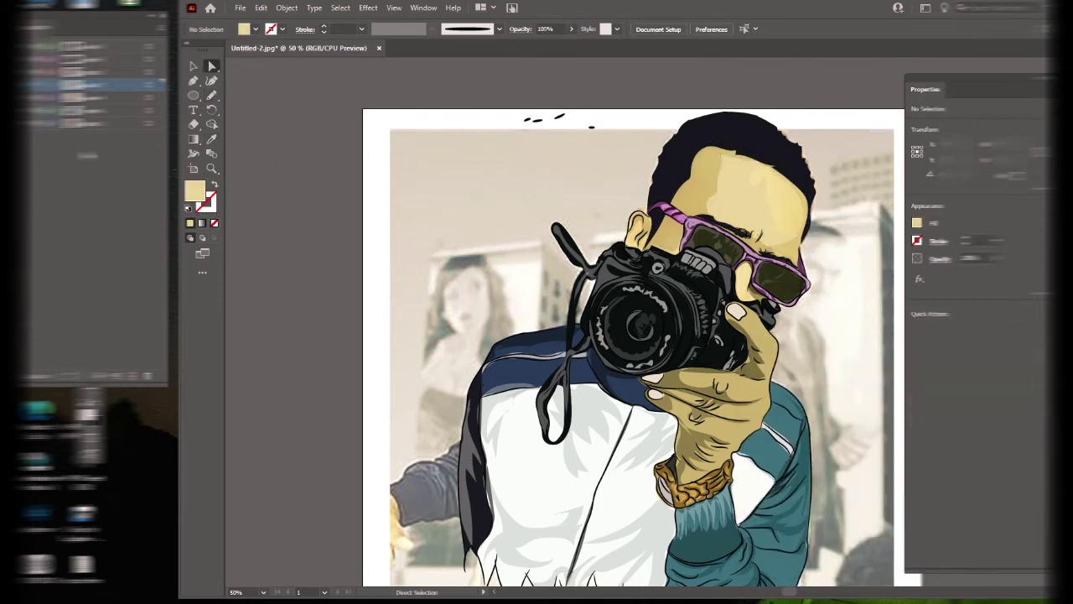
{"action": "left_click", "coordinate": [755, 185]}
{"action": "key", "text": "v"}
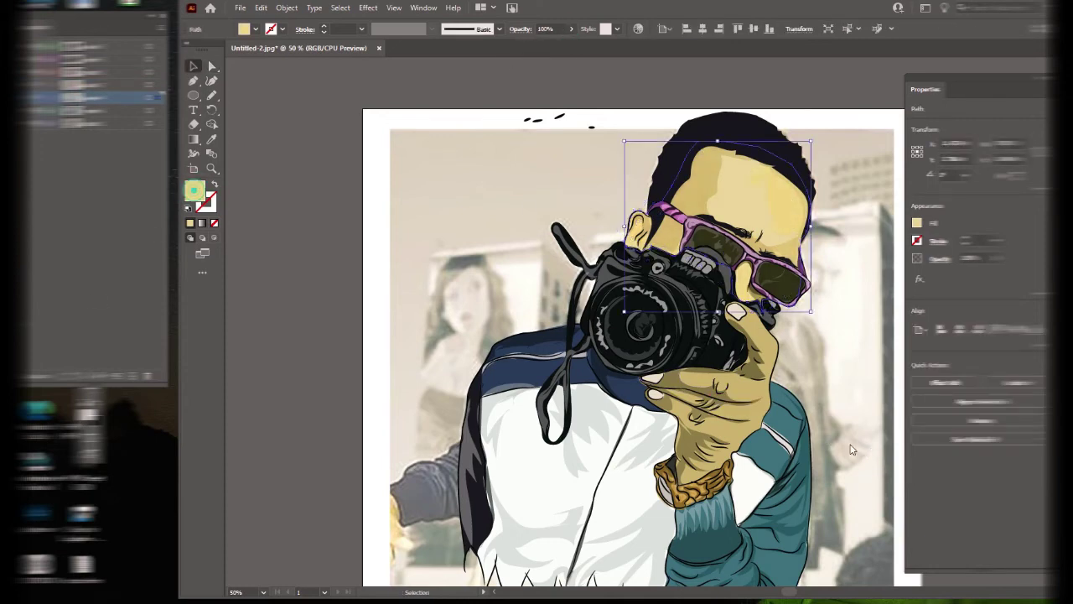
{"action": "left_click", "coordinate": [330, 363]}
{"action": "key", "text": "n"}
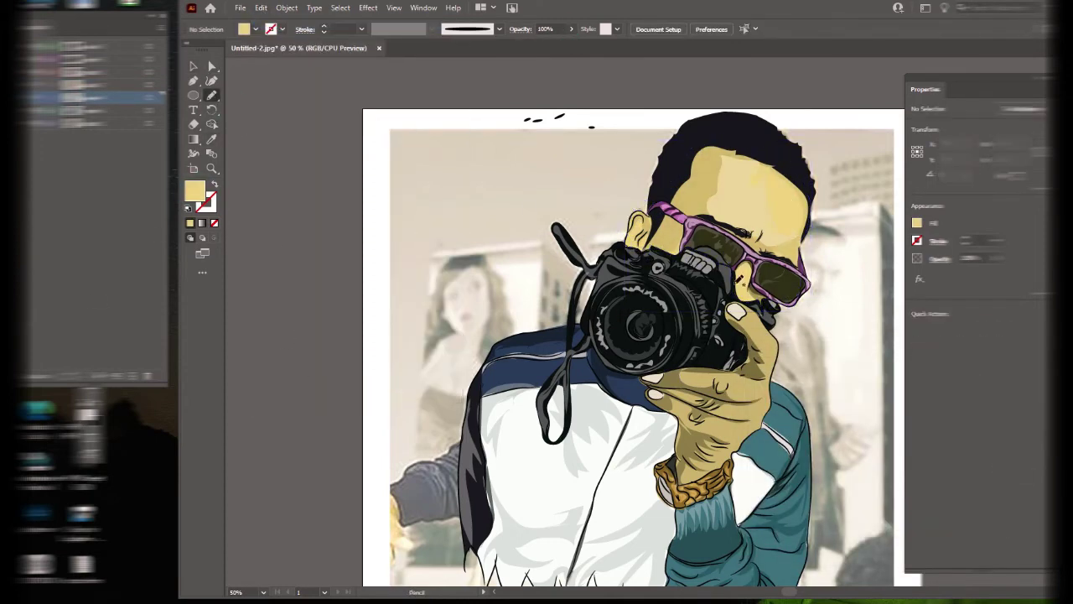
Draw a shape near the glasses bridge and fill it with the olive and face-yellow colours.
{"action": "left_click_drag", "start_coordinate": [749, 277], "coordinate": [741, 303]}
{"action": "key", "text": "i"}
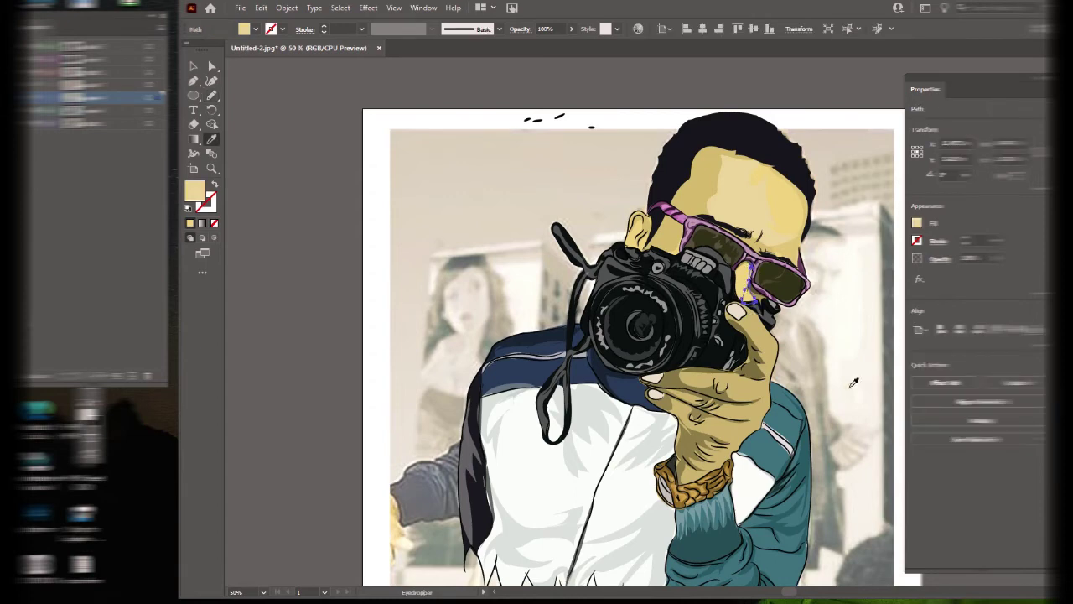
{"action": "key", "text": "ctrl+shift+a"}
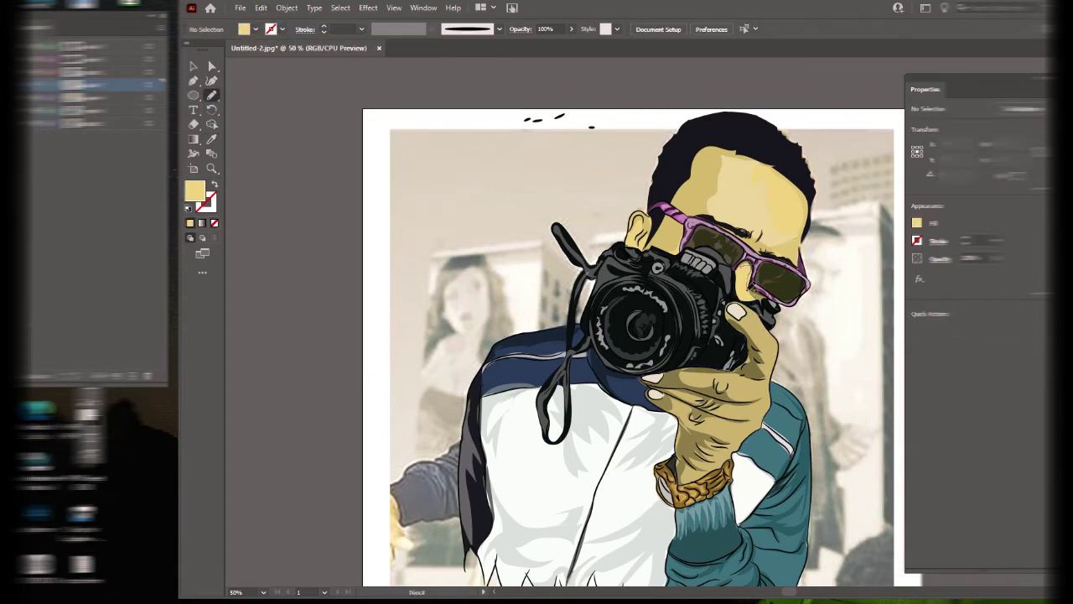
{"action": "left_click", "coordinate": [759, 270]}
{"action": "key", "text": "a"}
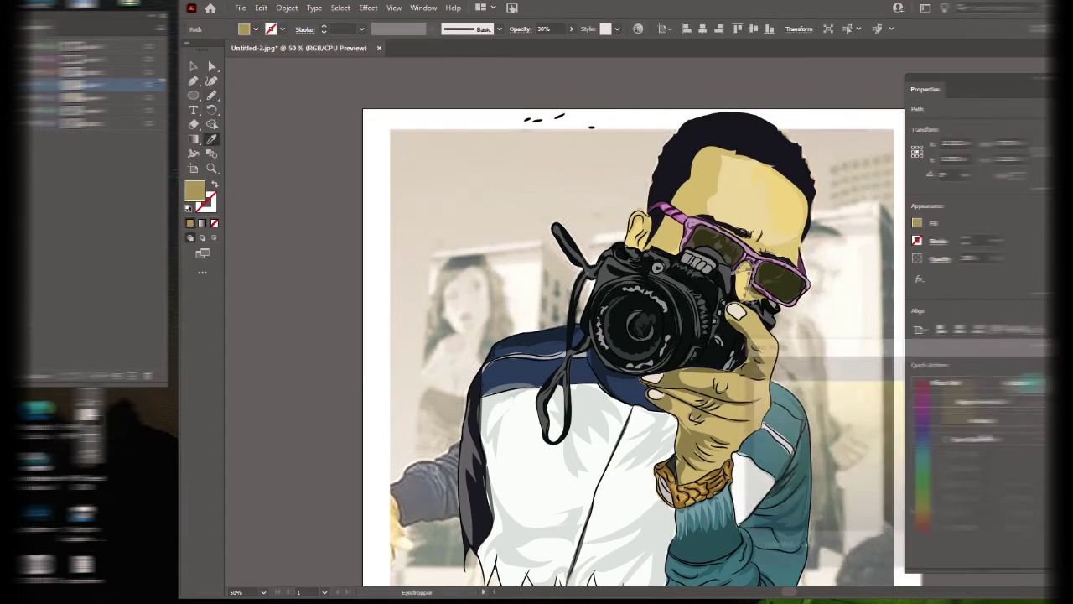
{"action": "left_click", "coordinate": [754, 201]}
{"action": "key", "text": "ctrl+shift+a"}
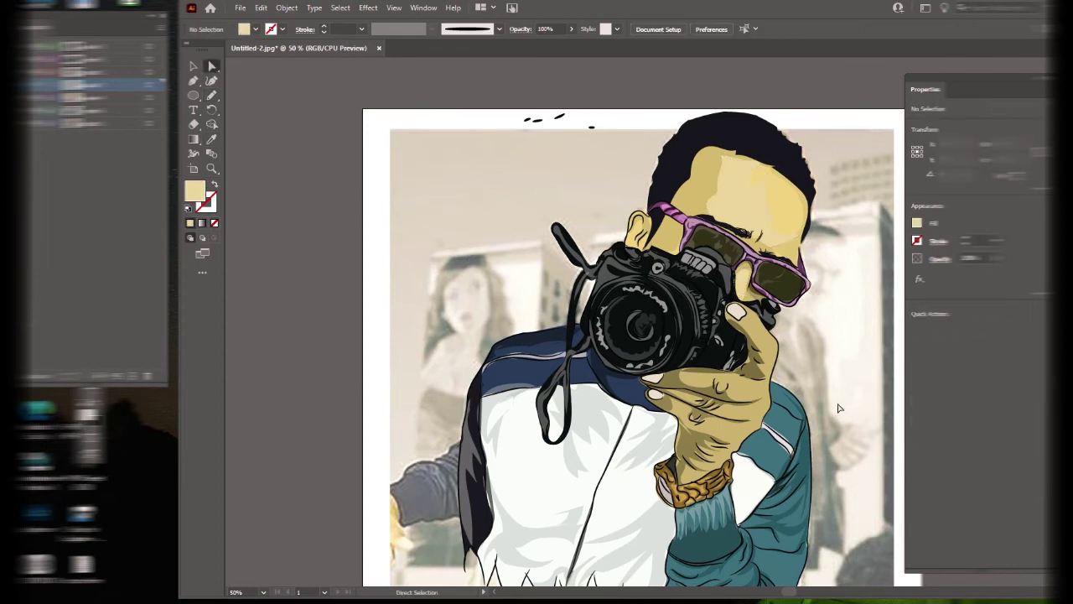
{"action": "left_click", "coordinate": [211, 94]}
Draw a dark-filled shadow stroke near the ear.
{"action": "left_click", "coordinate": [674, 210], "text": "ctrl"}
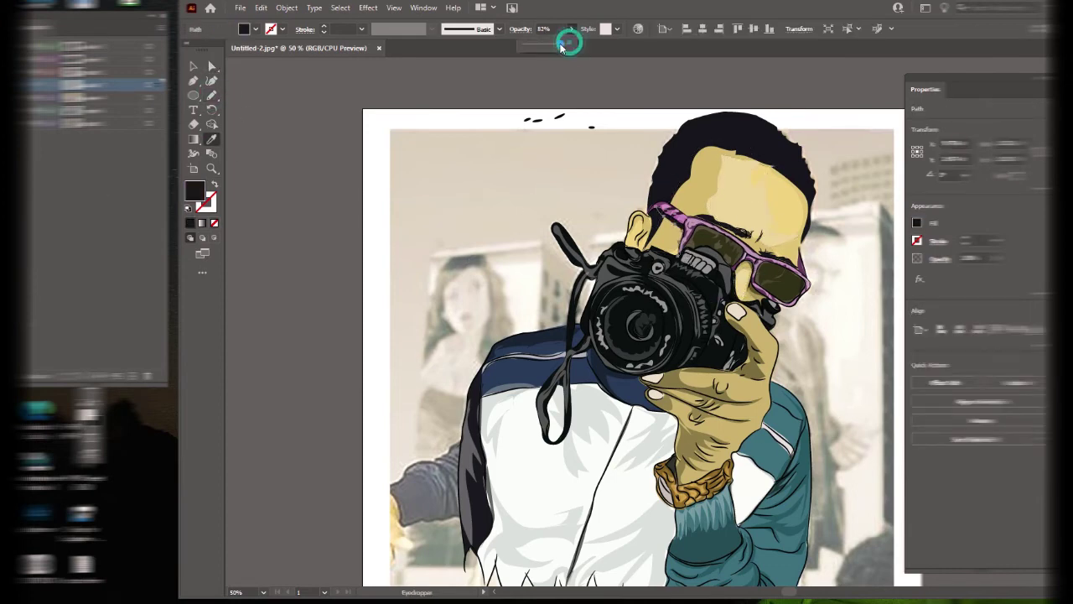
{"action": "key", "text": "ctrl+shift+a"}
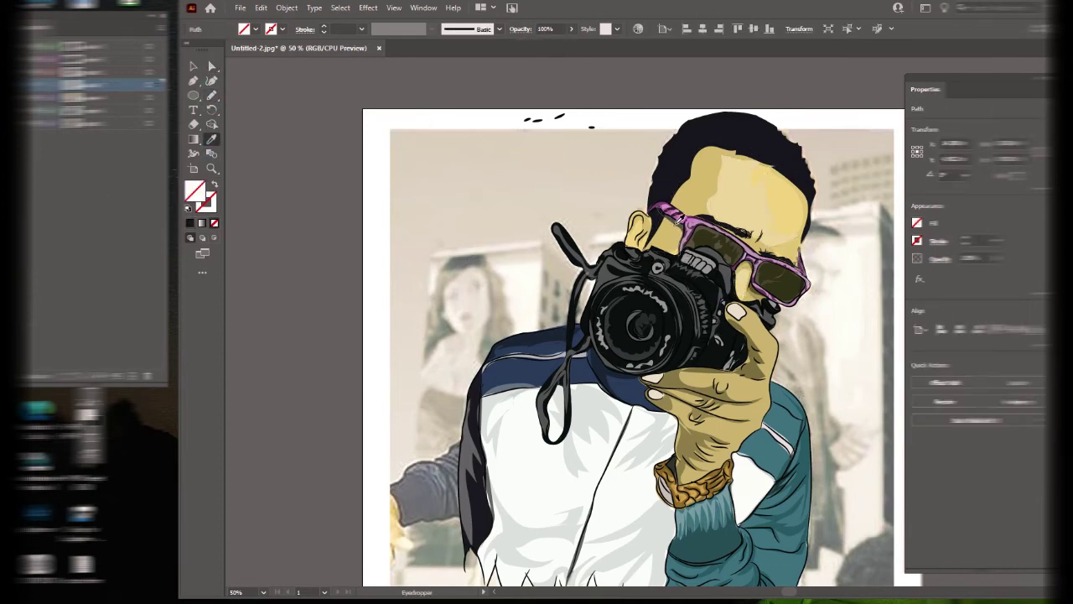
{"action": "left_click_drag", "start_coordinate": [631, 214], "coordinate": [647, 234]}
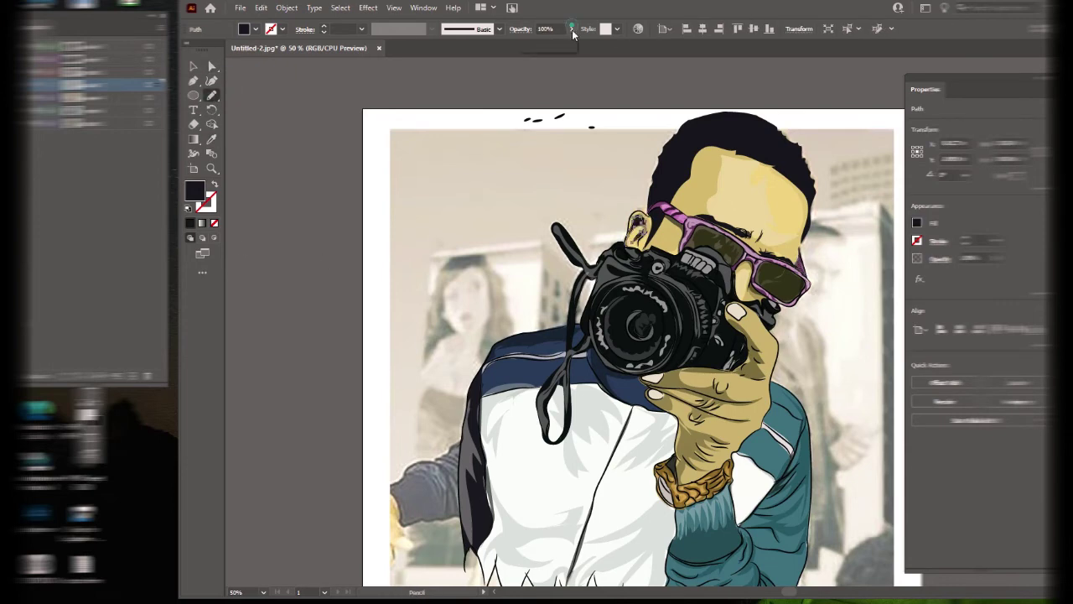
{"action": "left_click", "coordinate": [212, 66]}
{"action": "key", "text": "ctrl+shift+a"}
Hide the reference photo, zoom out, and fill the left sleeve's outer edge shape dark blue.
{"action": "key", "text": "ctrl+shift+w"}
{"action": "key", "text": "v"}
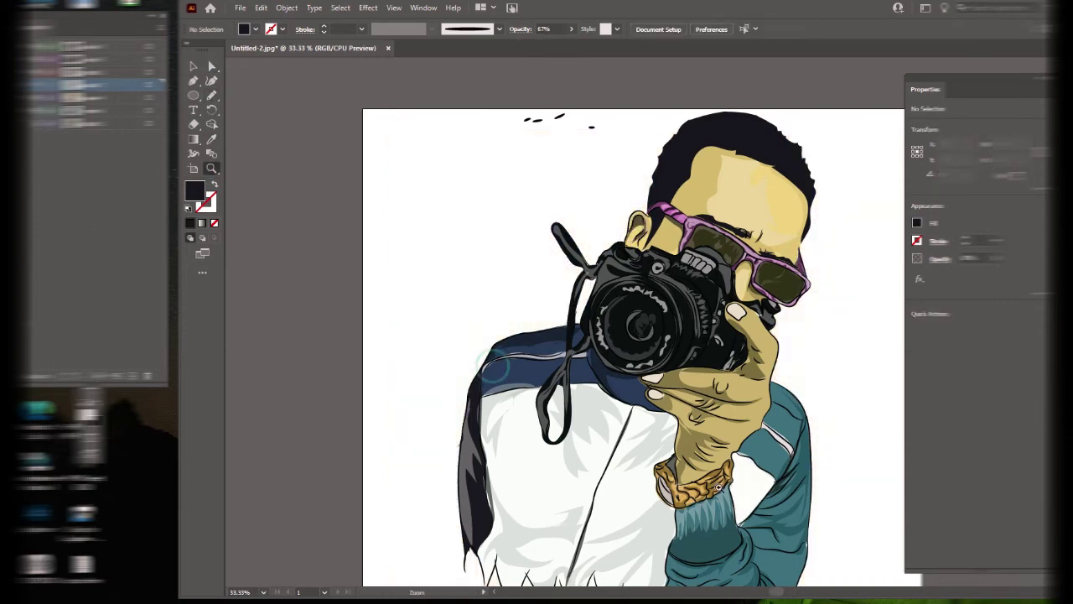
{"action": "key", "text": "ctrl+minus"}
{"action": "left_click", "coordinate": [379, 331]}
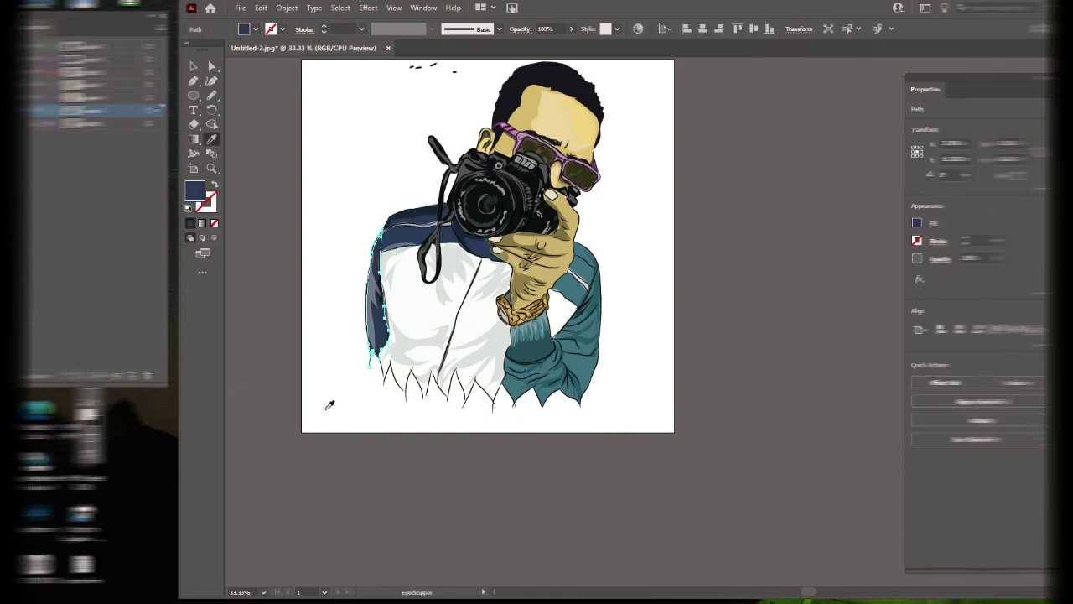
{"action": "key", "text": "a"}
{"action": "left_click", "coordinate": [375, 295]}
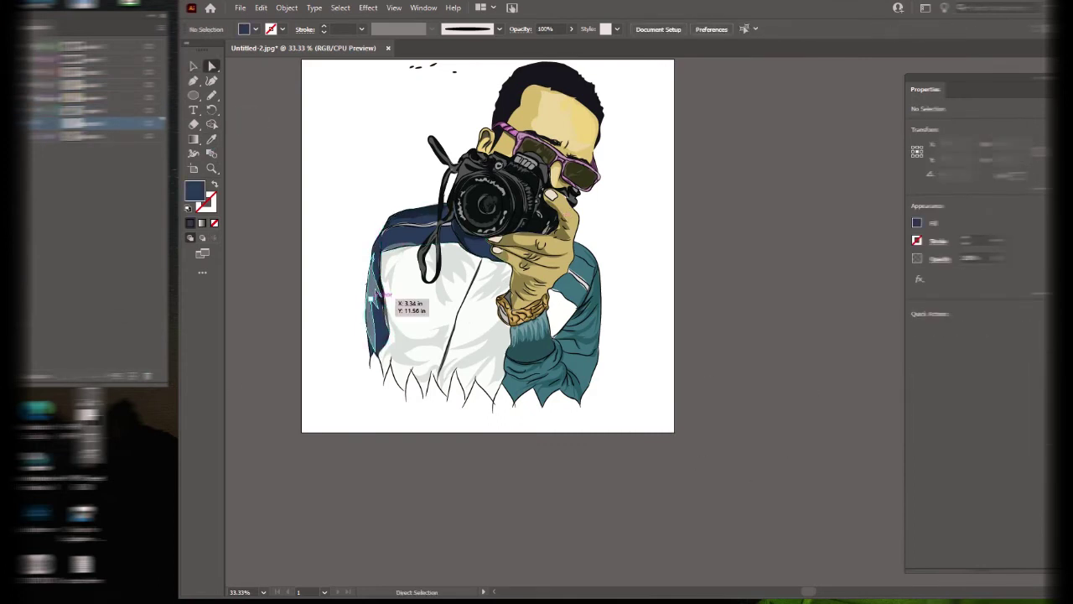
{"action": "scroll", "coordinate": [293, 281], "scroll_direction": "up", "scroll_amount": 1}
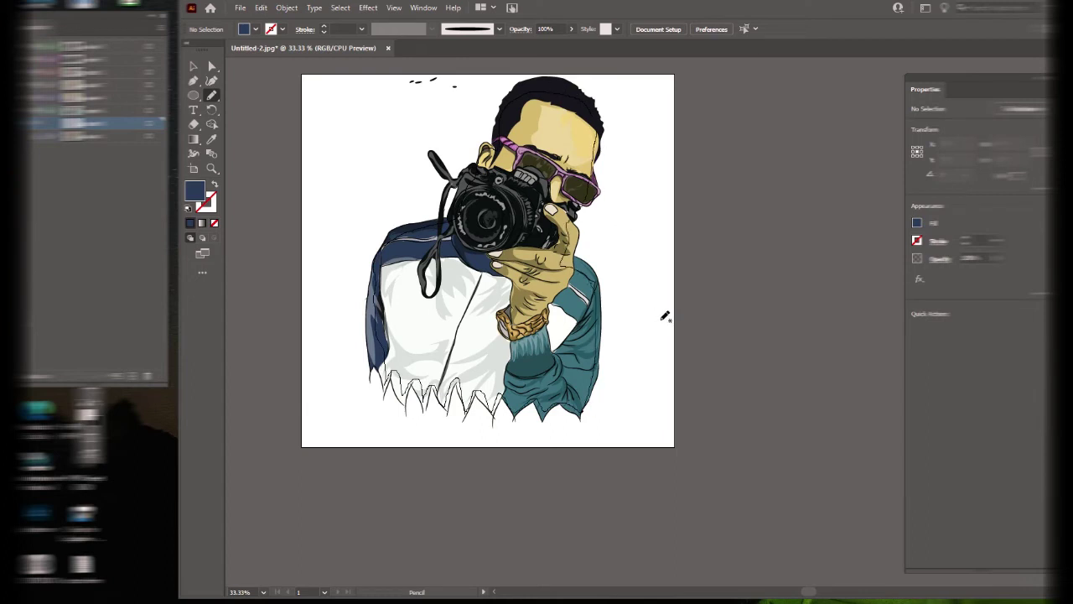
{"action": "key", "text": "v"}
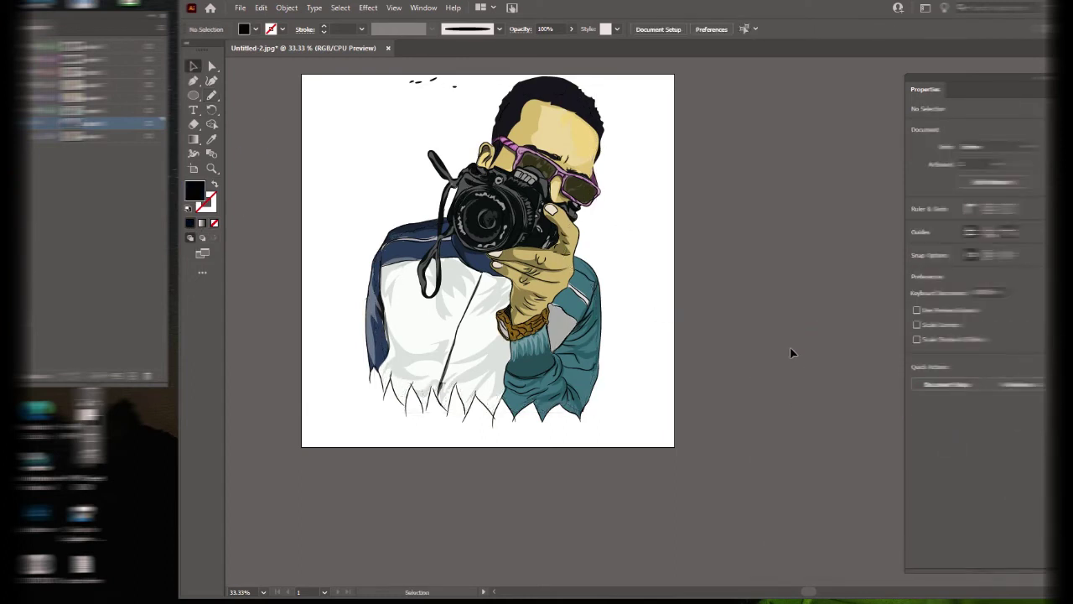
Start an Export As with PNG format, then close the dialog.
{"action": "left_click", "coordinate": [240, 8]}
{"action": "left_click", "coordinate": [469, 252]}
{"action": "left_click", "coordinate": [649, 280]}
{"action": "left_click", "coordinate": [327, 371]}
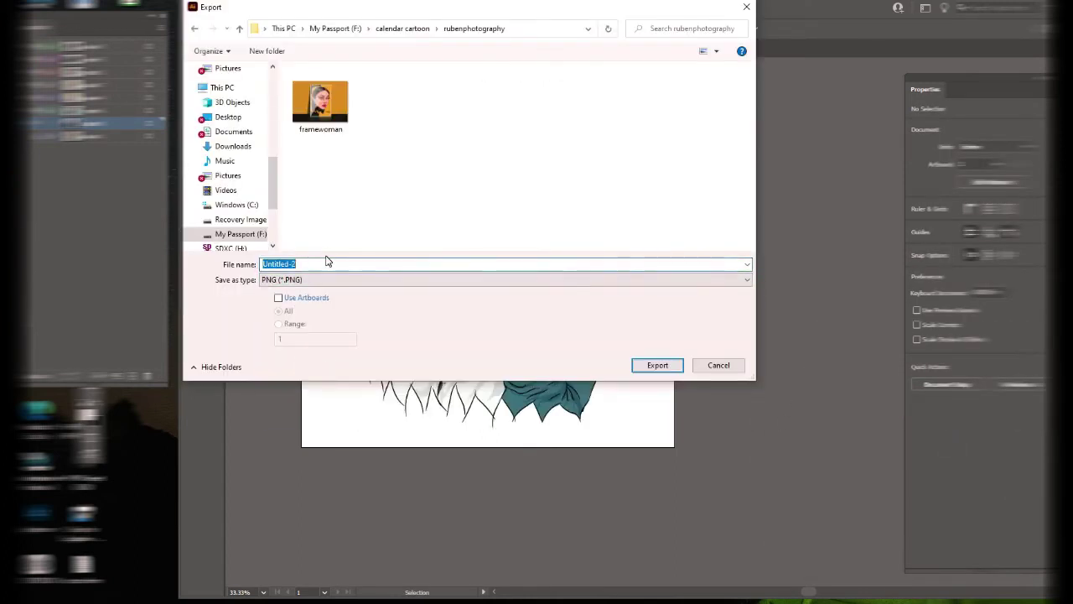
{"action": "key", "text": "Return"}
{"action": "key", "text": "Return"}
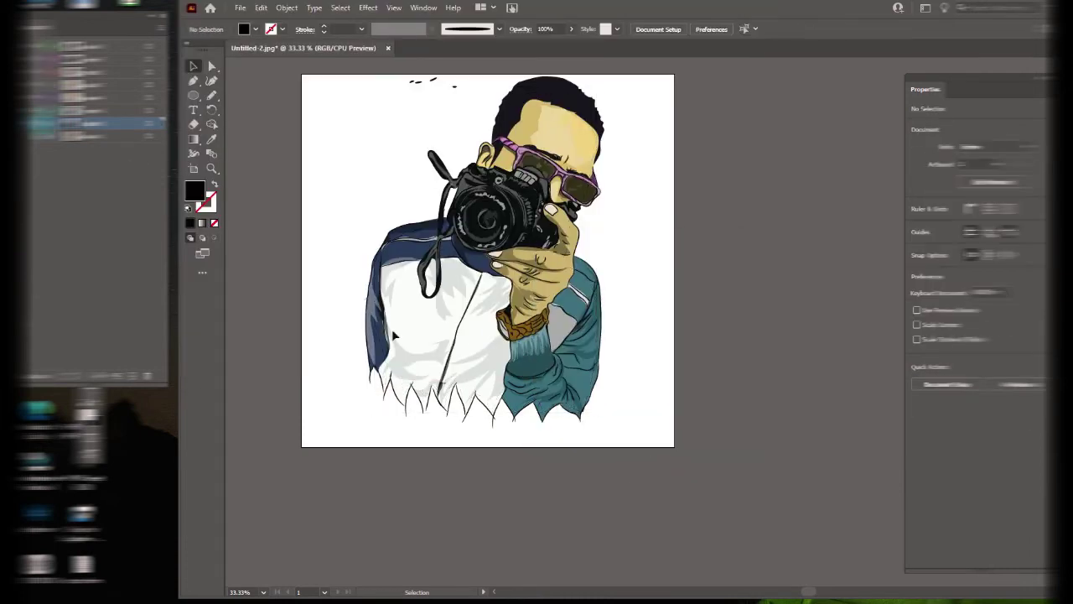
Touch up a lower-shirt path with the dark blue fill.
{"action": "left_click", "coordinate": [420, 386]}
{"action": "left_click", "coordinate": [374, 327]}
{"action": "left_click", "coordinate": [782, 410]}
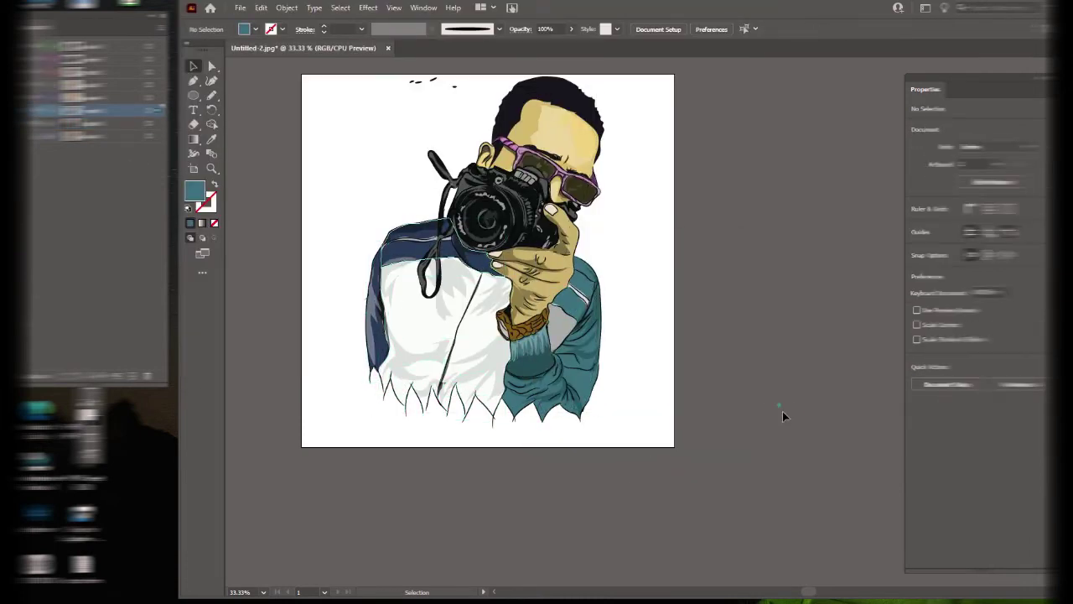
{"action": "left_click", "coordinate": [213, 94]}
Export the artwork as rubephotograph PNG, replacing the existing file.
{"action": "key", "text": "shift+x"}
{"action": "key", "text": "Return"}
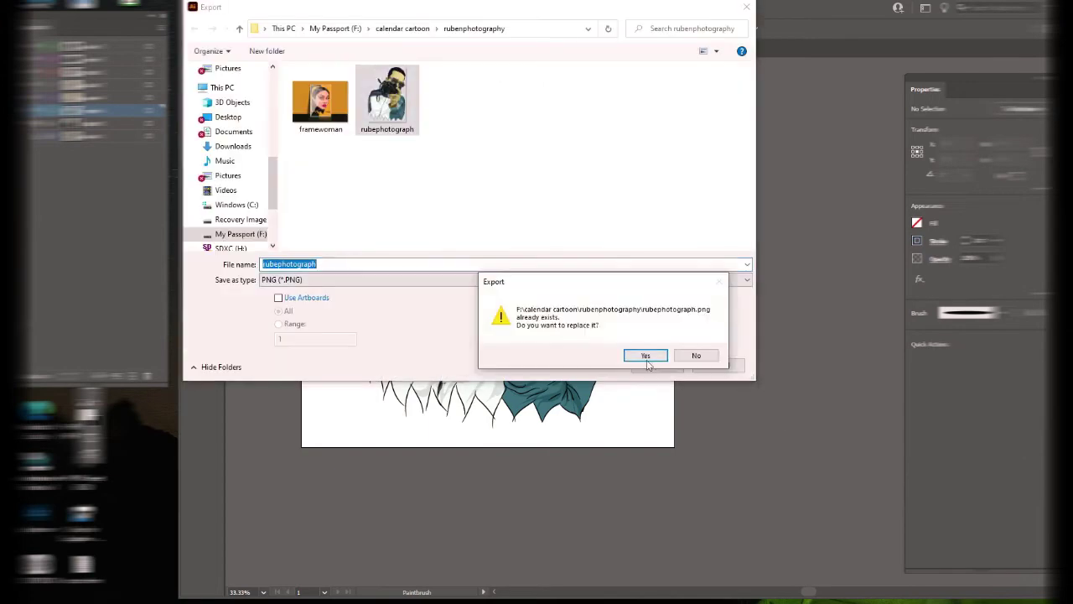
{"action": "left_click", "coordinate": [642, 354]}
{"action": "key", "text": "alt+Tab"}
Open rubephotograph.png in Photoshop and fit the canvas to the view.
{"action": "key", "text": "ctrl+o"}
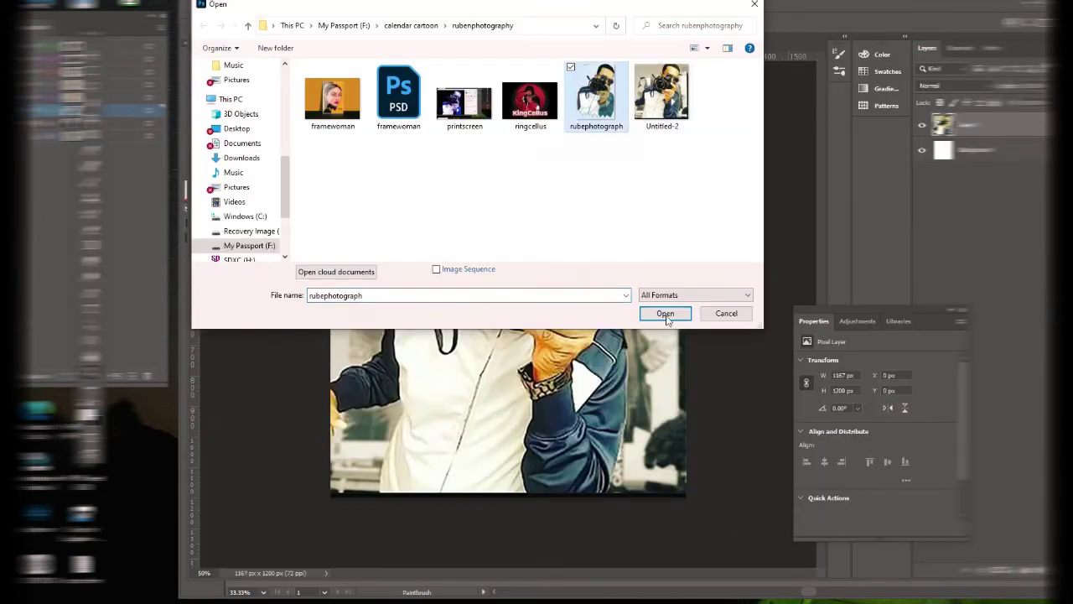
{"action": "key", "text": "Return"}
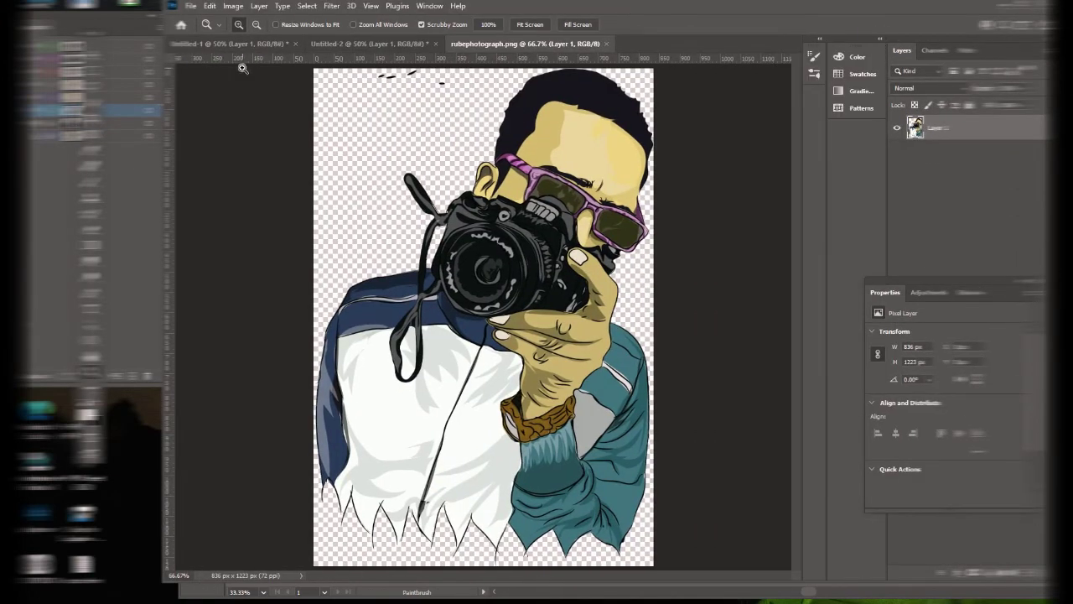
{"action": "left_click", "coordinate": [429, 6]}
{"action": "left_click", "coordinate": [479, 400]}
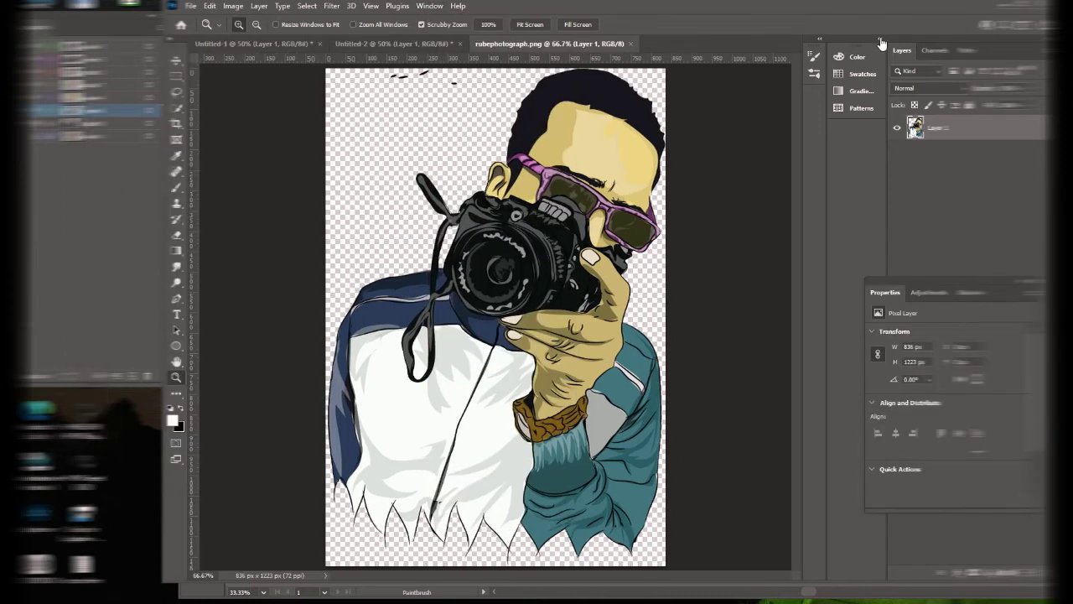
{"action": "key", "text": "F5"}
{"action": "key", "text": "F5"}
{"action": "key", "text": "ctrl+minus"}
{"action": "key", "text": "e"}
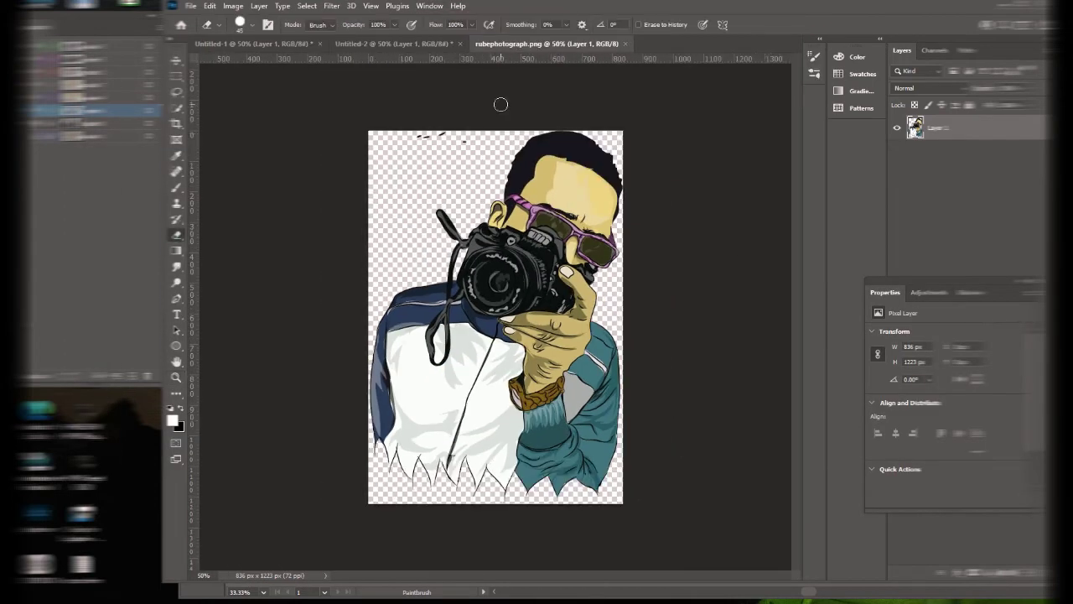
Widen the canvas to 1126 x 1223 px and scale the artwork down to 93.65%.
{"action": "key", "text": "c"}
{"action": "left_click_drag", "start_coordinate": [623, 317], "coordinate": [667, 336]}
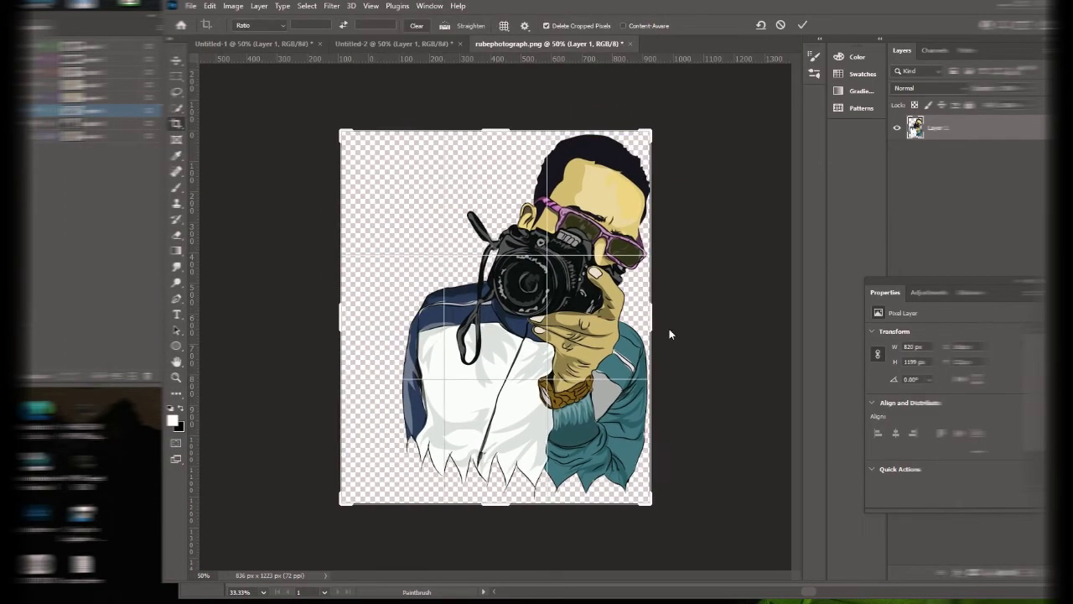
{"action": "key", "text": "Return"}
{"action": "key", "text": "v"}
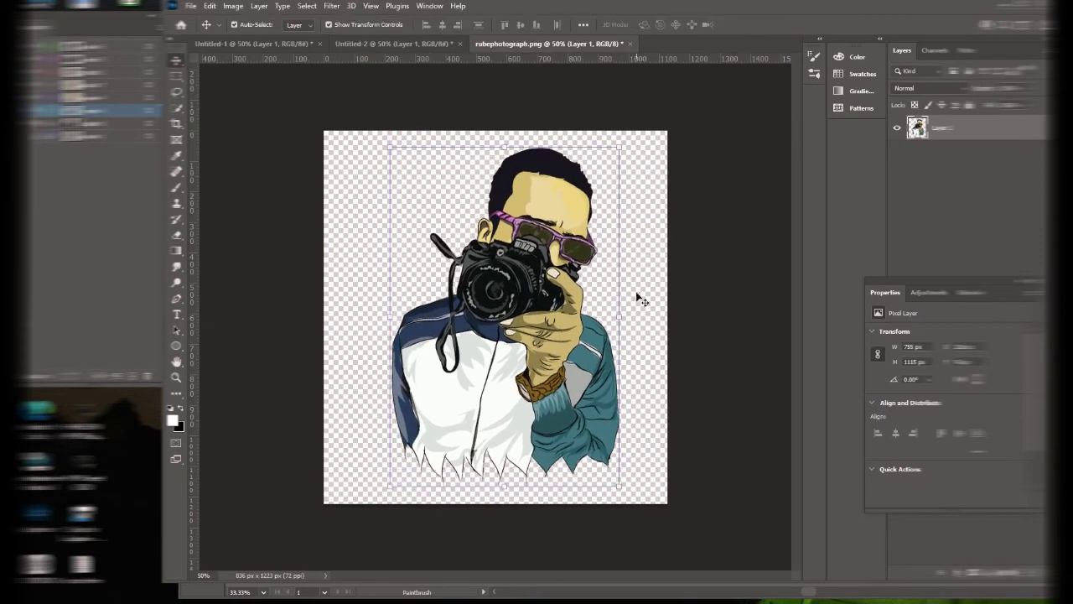
{"action": "left_click_drag", "start_coordinate": [621, 148], "coordinate": [615, 157]}
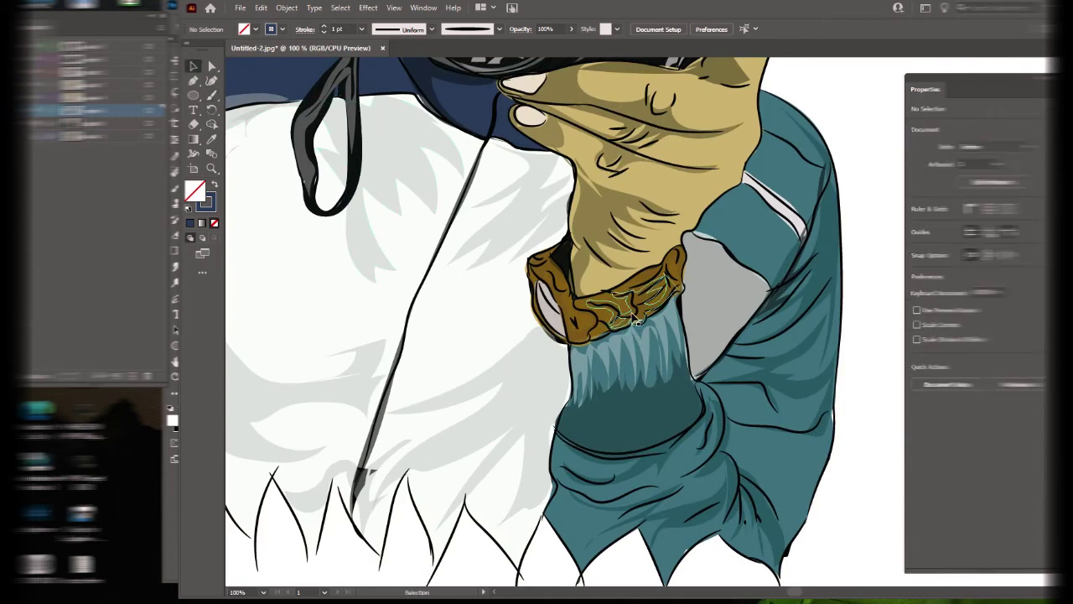
Sample the watch strap's brown and set up the Pencil with a light cream fill.
{"action": "left_click", "coordinate": [637, 321]}
{"action": "key", "text": "i"}
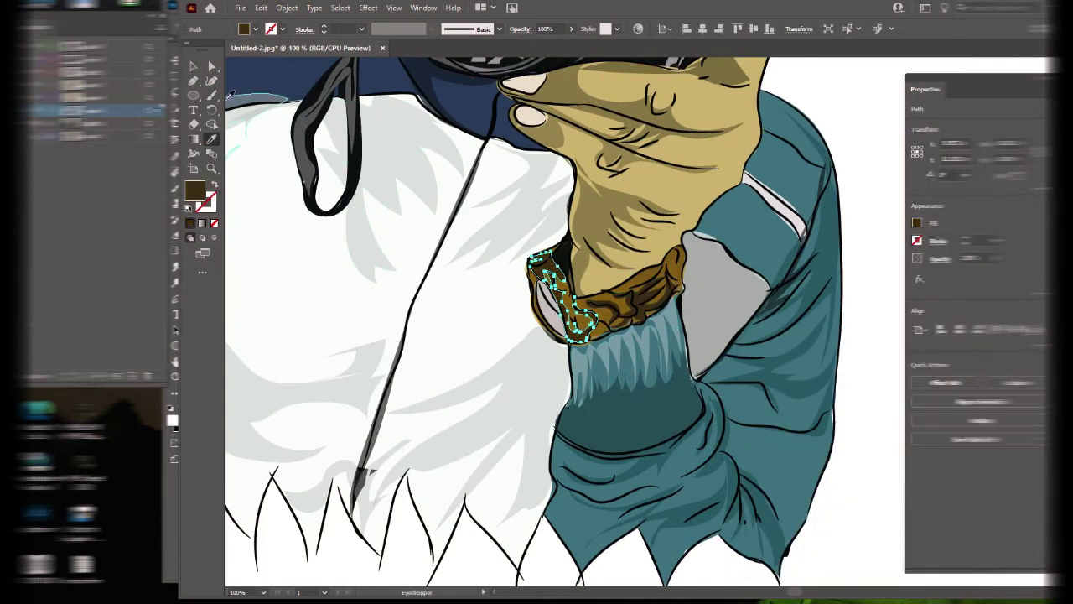
{"action": "left_click", "coordinate": [193, 66]}
{"action": "key", "text": "ctrl+shift+a"}
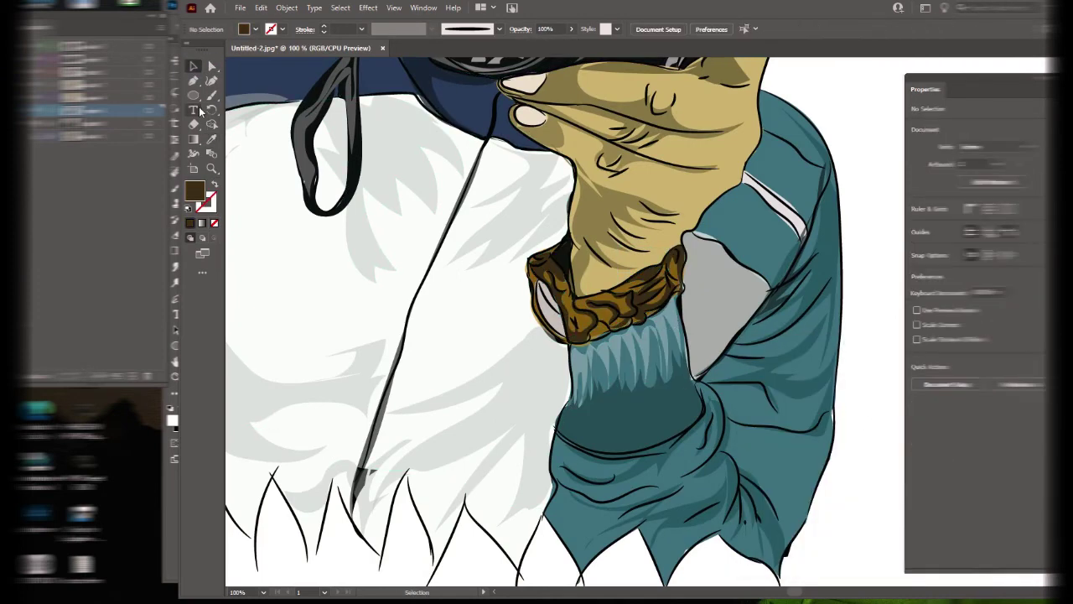
{"action": "left_click_drag", "start_coordinate": [212, 94], "coordinate": [252, 110]}
{"action": "left_click_drag", "start_coordinate": [629, 309], "coordinate": [579, 304]}
{"action": "double_click", "coordinate": [194, 191]}
{"action": "left_click", "coordinate": [1031, 384]}
Draw cream highlight strokes on the watch strap at reduced opacities (74%, 63%, 56%).
{"action": "key", "text": "6"}
{"action": "left_click_drag", "start_coordinate": [683, 266], "coordinate": [677, 280]}
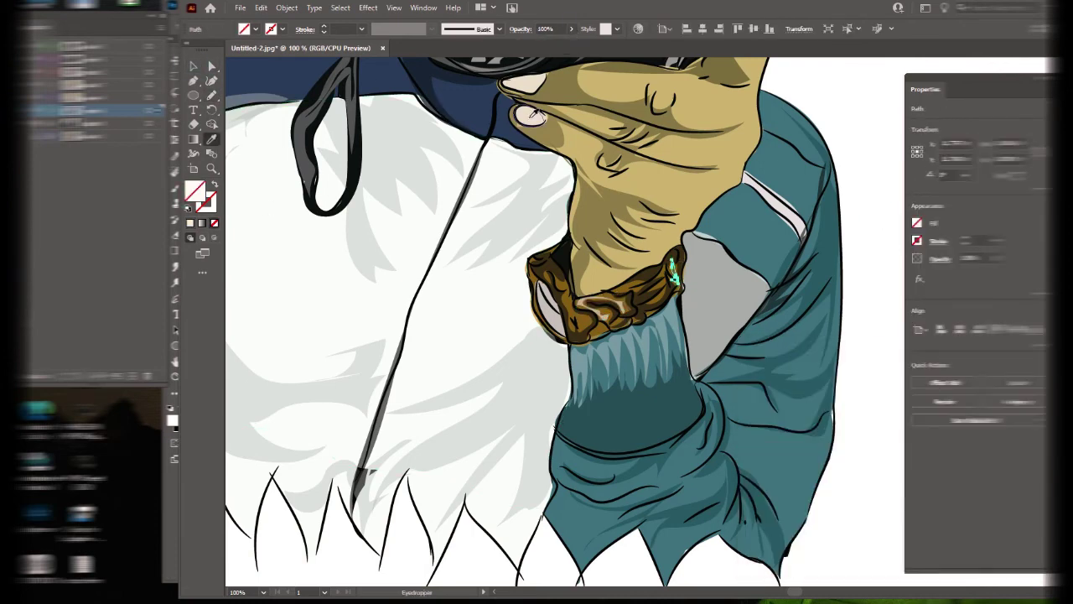
{"action": "key", "text": "7"}
{"action": "key", "text": "4"}
{"action": "mouse_move", "coordinate": [583, 283]}
{"action": "left_mouse_down"}
{"action": "mouse_move", "coordinate": [573, 329]}
{"action": "mouse_move", "coordinate": [552, 266]}
{"action": "mouse_move", "coordinate": [556, 328]}
{"action": "left_mouse_up"}
{"action": "key", "text": "6"}
{"action": "key", "text": "3"}
{"action": "key", "text": "ctrl+shift+a"}
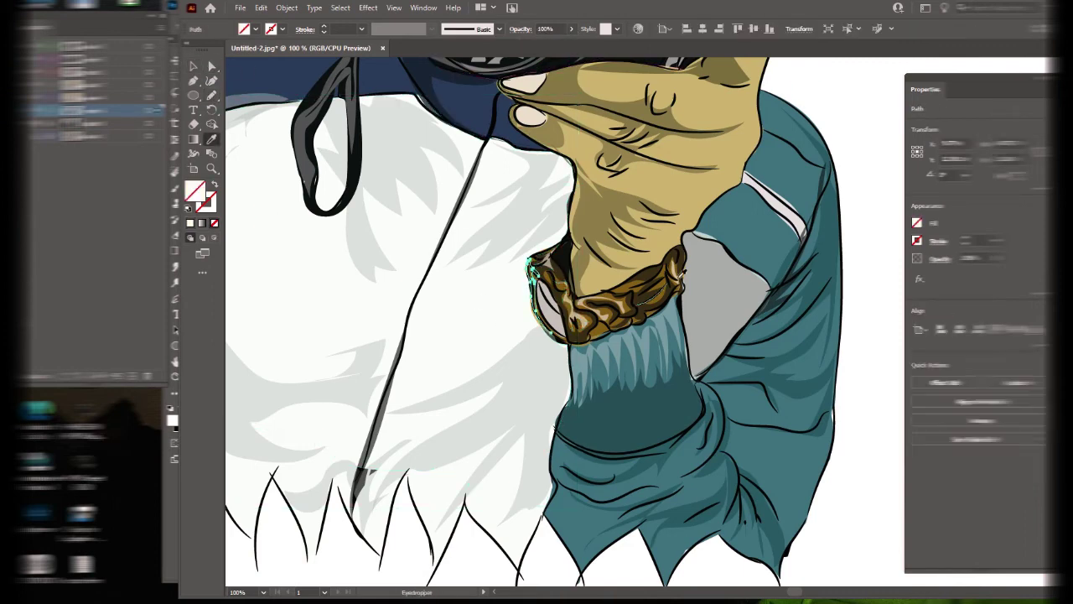
{"action": "key", "text": "5"}
{"action": "key", "text": "6"}
{"action": "left_click_drag", "start_coordinate": [641, 321], "coordinate": [602, 339]}
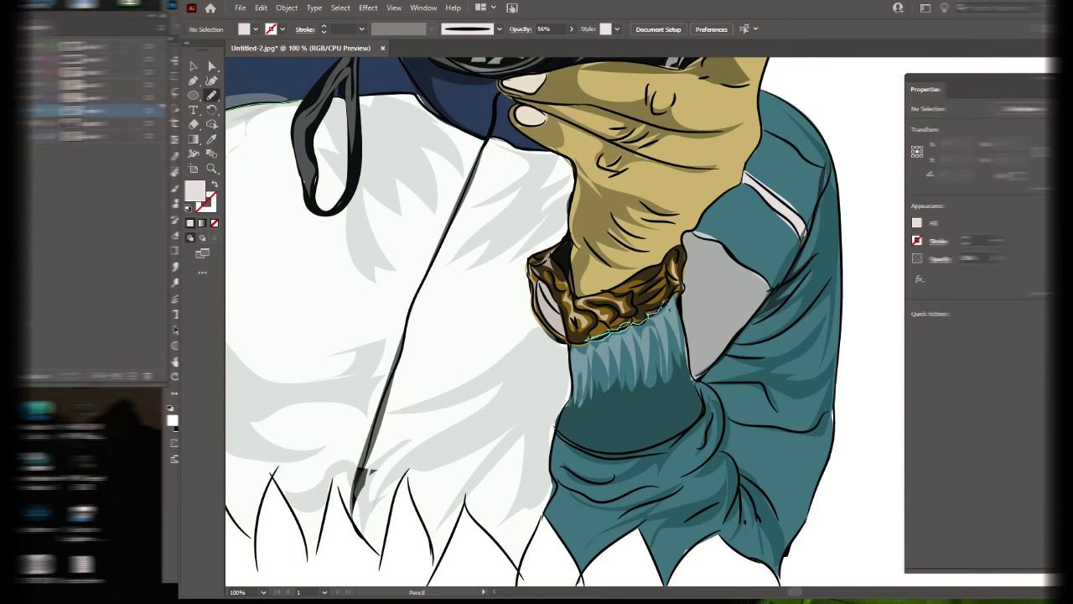
Sample the fingernail's cream, set a black fill at 55% opacity, and adjust the hand's shading shape.
{"action": "key", "text": "i"}
{"action": "left_click", "coordinate": [532, 114]}
{"action": "key", "text": "n"}
{"action": "key", "text": "ctrl+shift+a"}
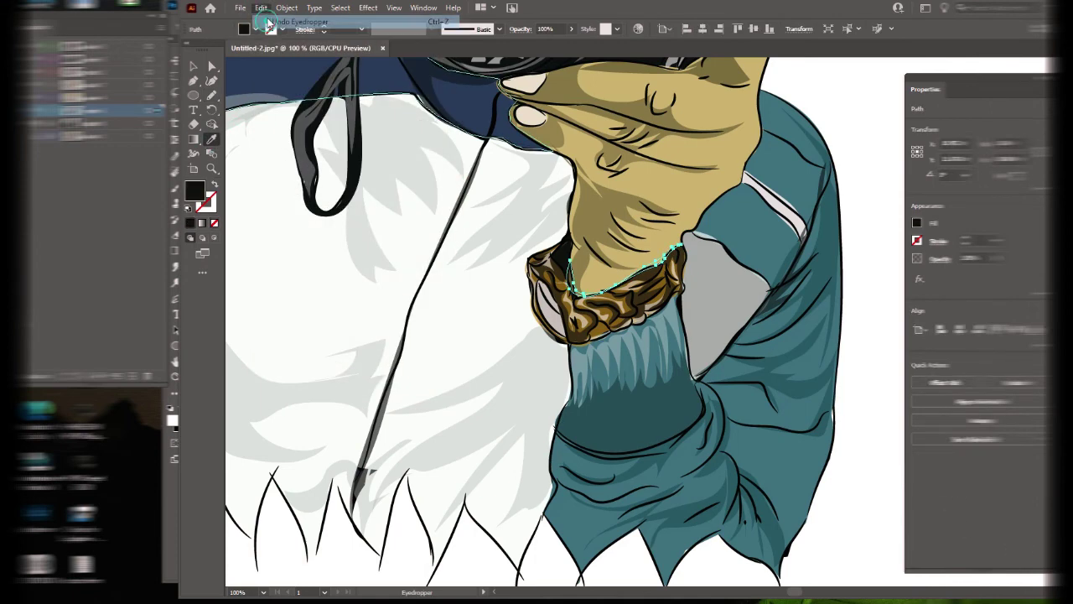
{"action": "key", "text": "i"}
{"action": "key", "text": "n"}
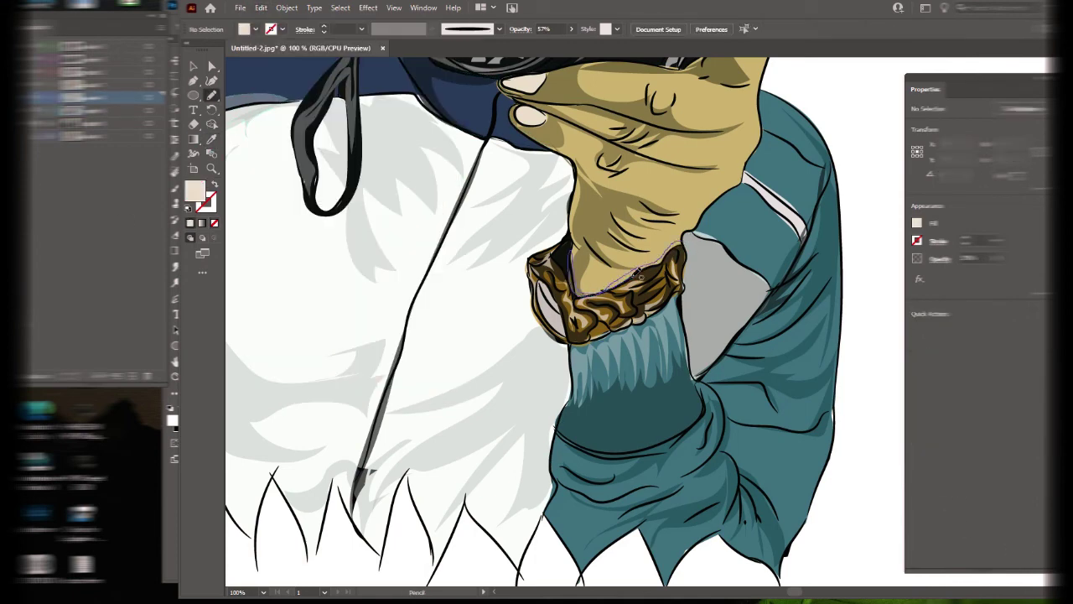
{"action": "key", "text": "i"}
{"action": "left_click", "coordinate": [308, 176]}
{"action": "key", "text": "n"}
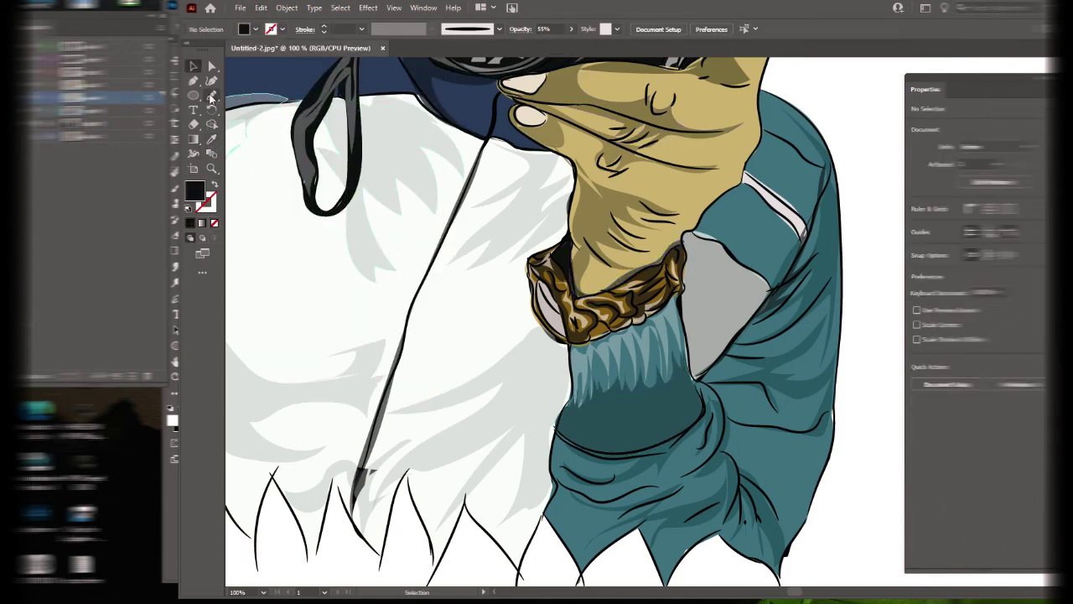
{"action": "key", "text": "v"}
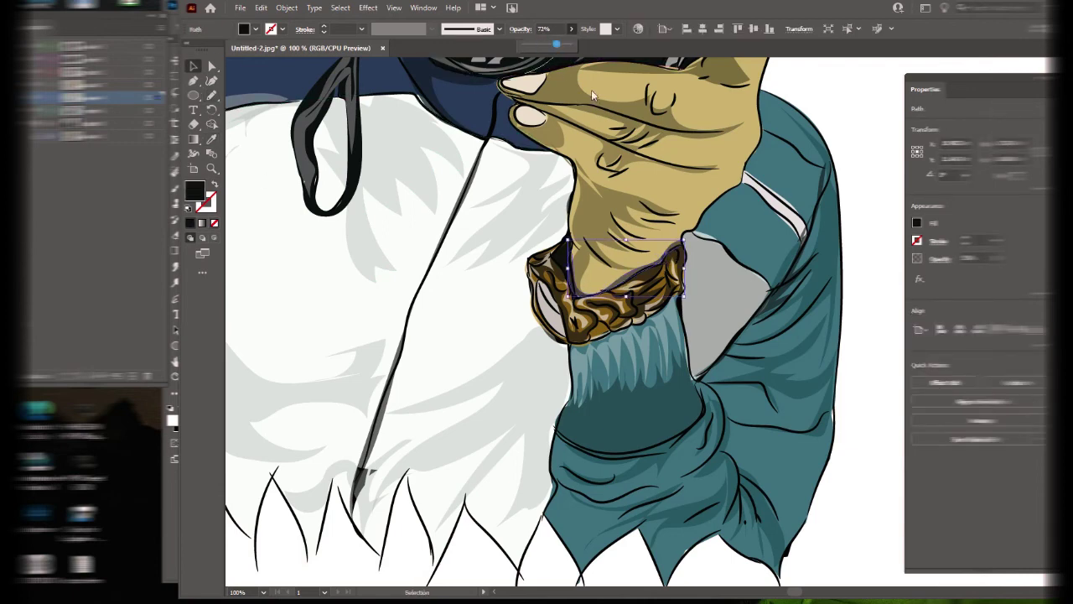
{"action": "left_click", "coordinate": [616, 189]}
{"action": "key", "text": "ctrl+shift+a"}
{"action": "key", "text": "n"}
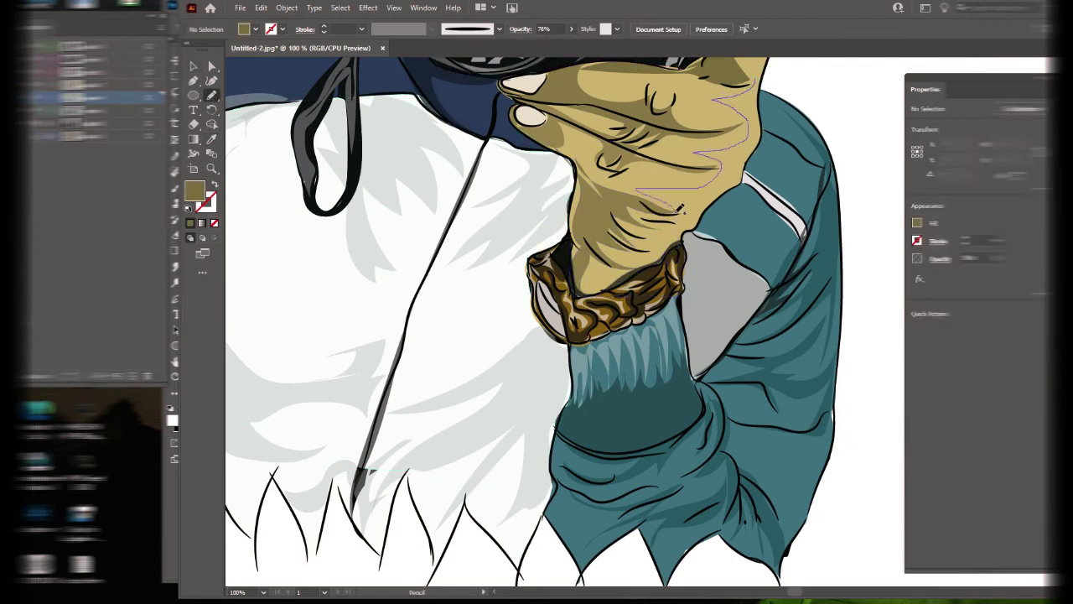
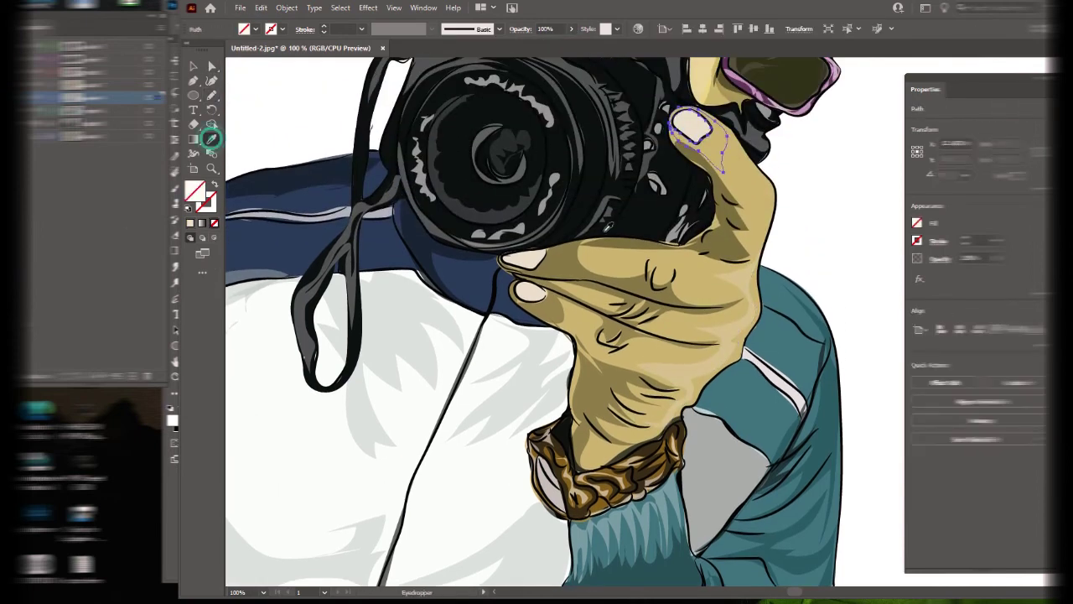
Pencil-draw a shadow stroke along a finger of the camera-holding hand.
{"action": "key", "text": "ctrl+shift+a"}
{"action": "left_click_drag", "start_coordinate": [731, 151], "coordinate": [757, 199]}
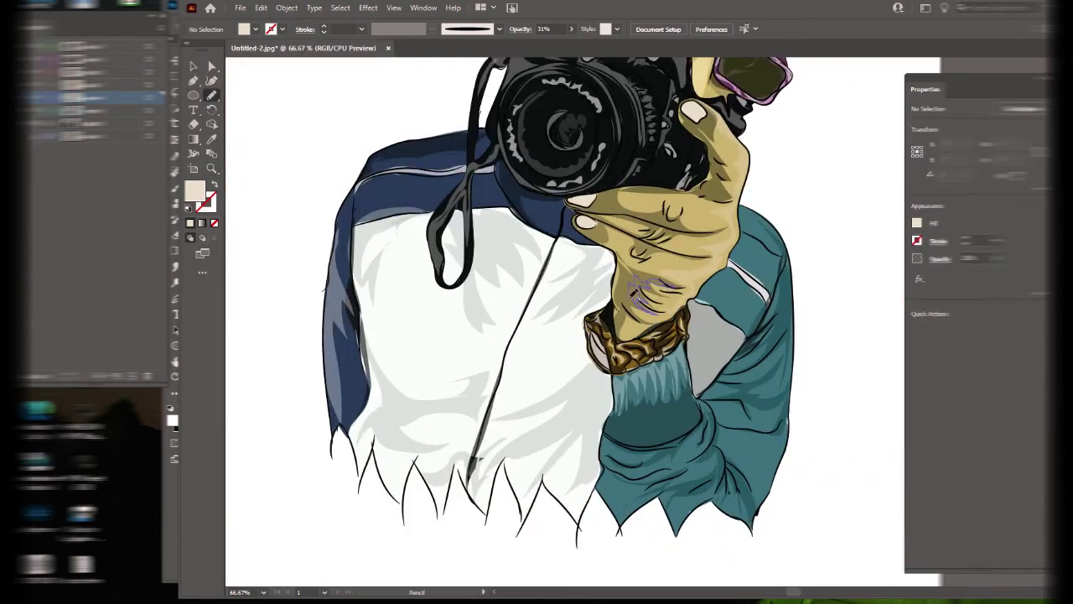
{"action": "key", "text": "ctrl+z"}
{"action": "key", "text": "v"}
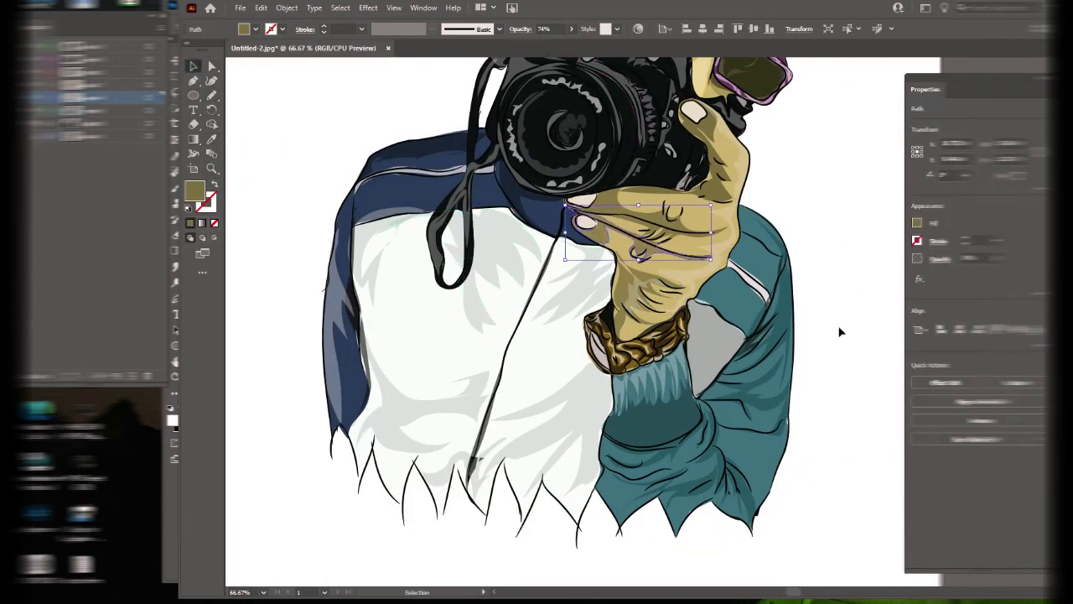
{"action": "left_click", "coordinate": [840, 332]}
{"action": "key", "text": "n"}
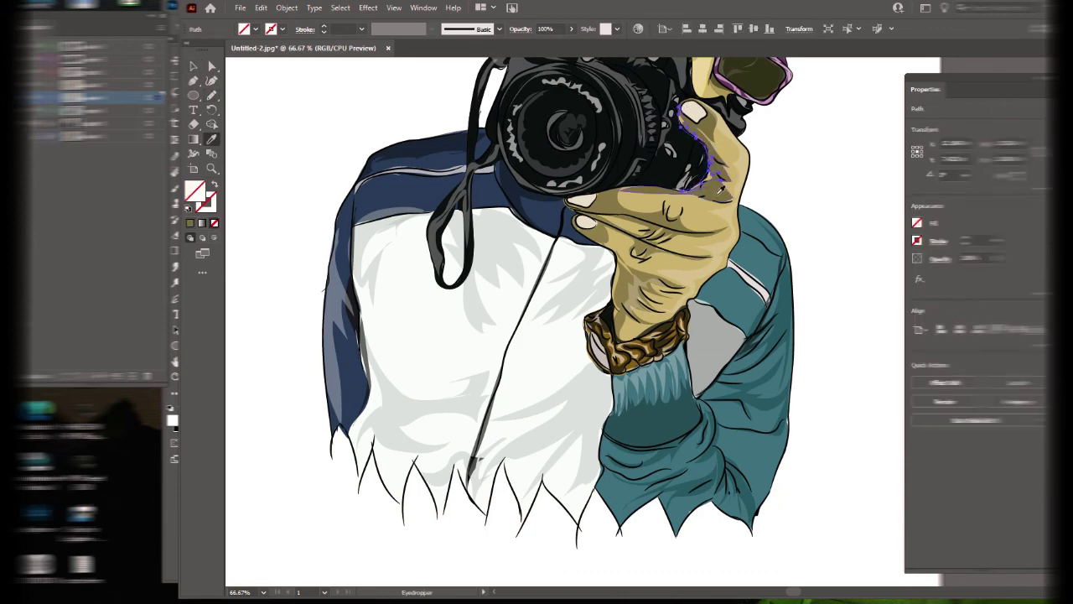
Set a darker olive fill and draw a shadow shape along the hand's top edge.
{"action": "double_click", "coordinate": [194, 191]}
{"action": "key", "text": "Return"}
{"action": "key", "text": "a"}
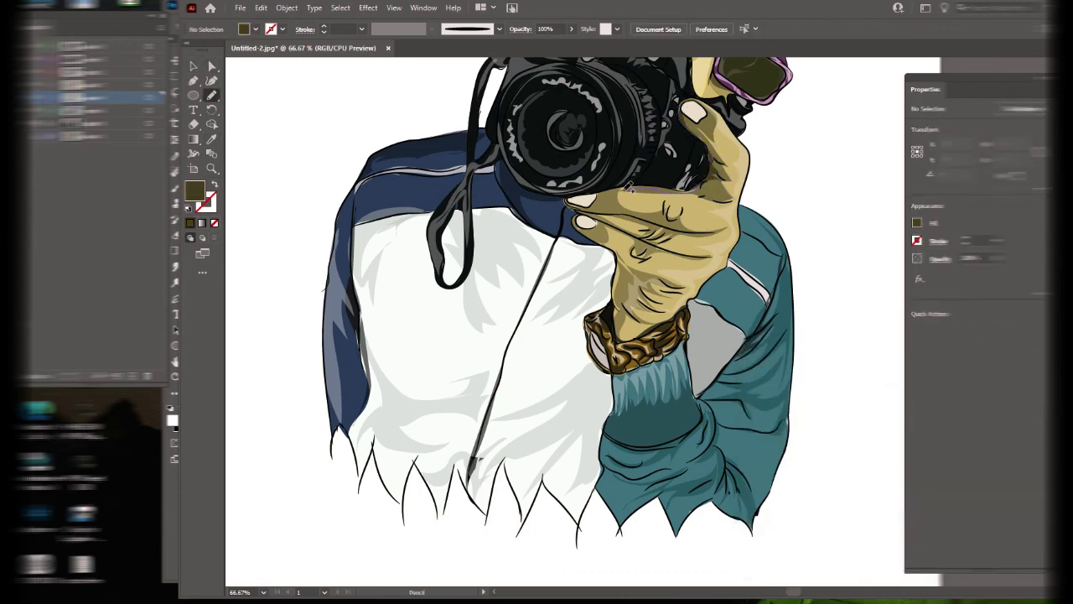
{"action": "mouse_move", "coordinate": [704, 184]}
{"action": "left_mouse_down"}
{"action": "mouse_move", "coordinate": [601, 198]}
{"action": "mouse_move", "coordinate": [587, 214]}
{"action": "left_mouse_up"}
{"action": "key", "text": "v"}
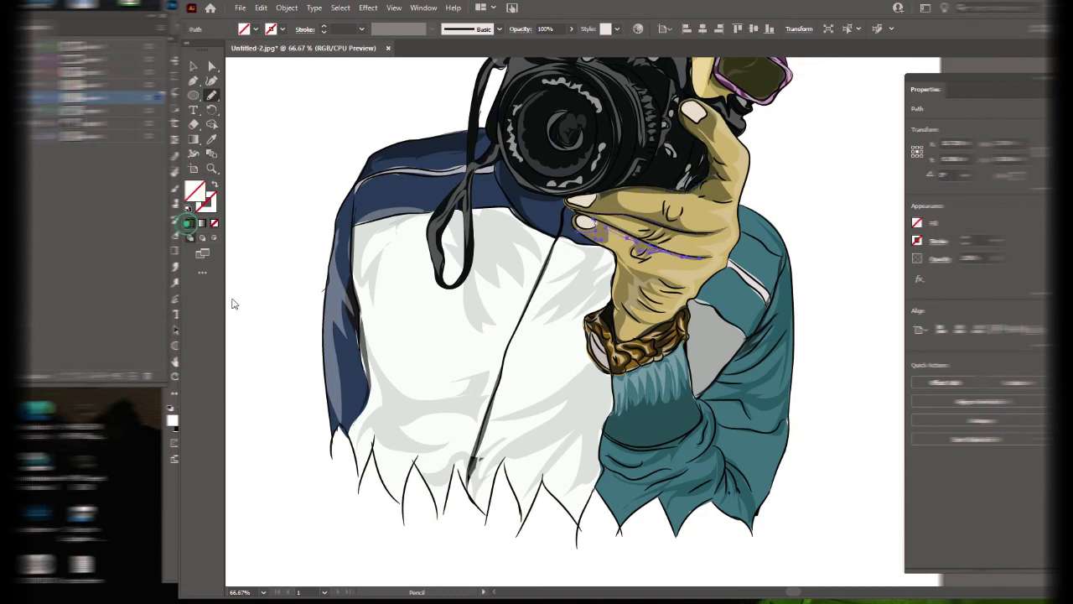
{"action": "left_click", "coordinate": [232, 304]}
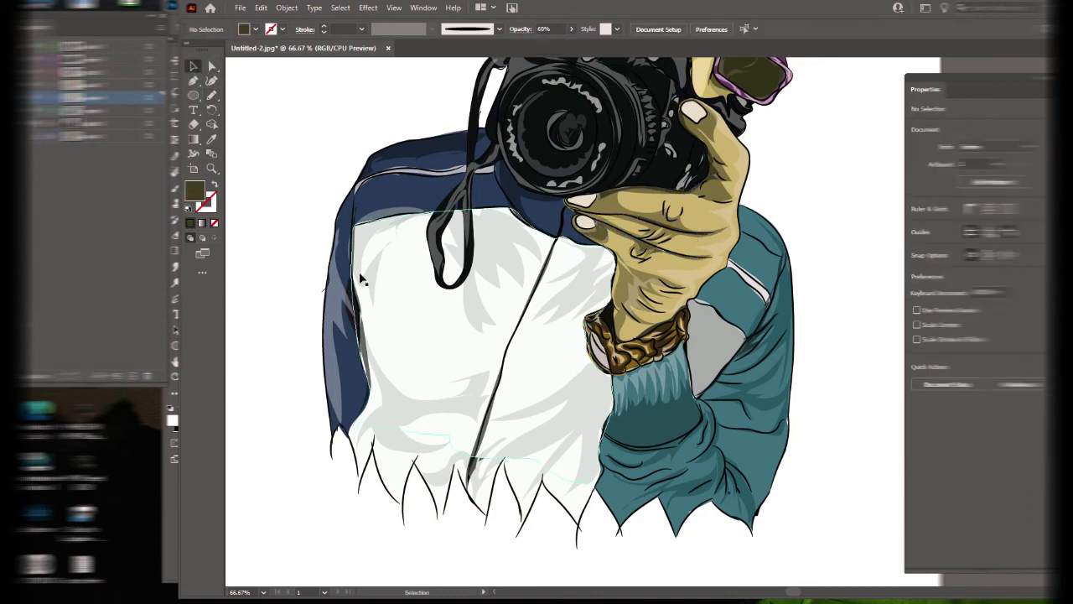
{"action": "key", "text": "n"}
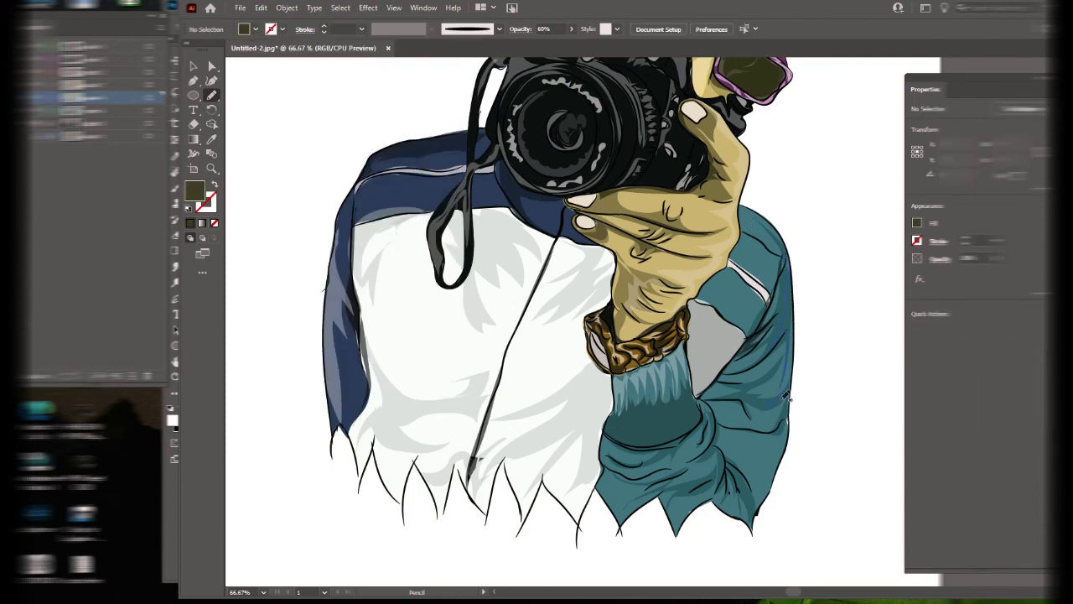
Give the cuff shadow shapes a teal fill colour.
{"action": "double_click", "coordinate": [194, 191]}
{"action": "key", "text": "Return"}
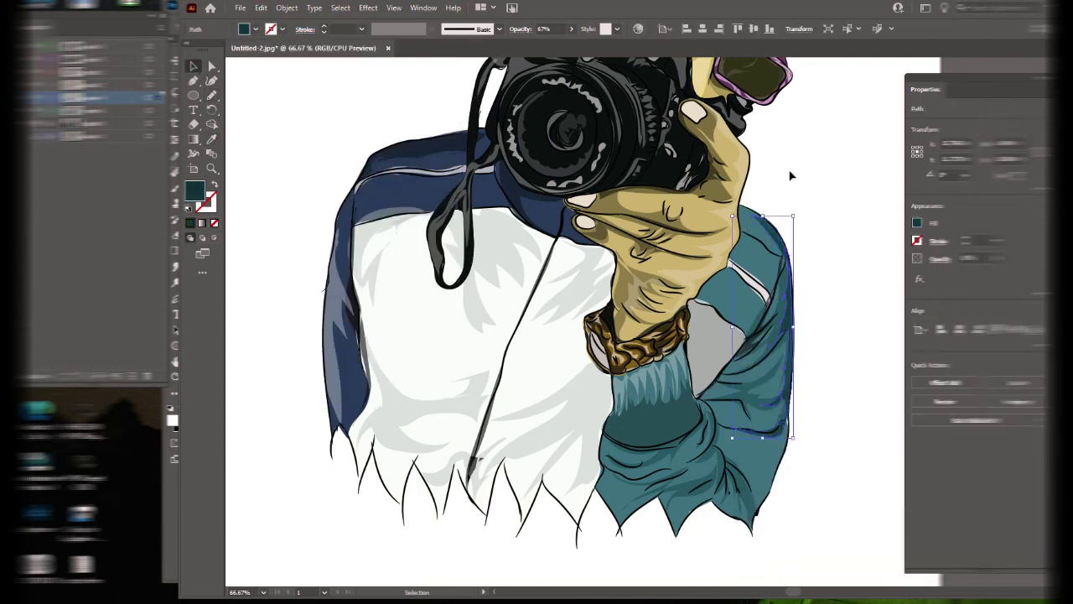
{"action": "key", "text": "v"}
{"action": "key", "text": "ctrl+z"}
{"action": "key", "text": "n"}
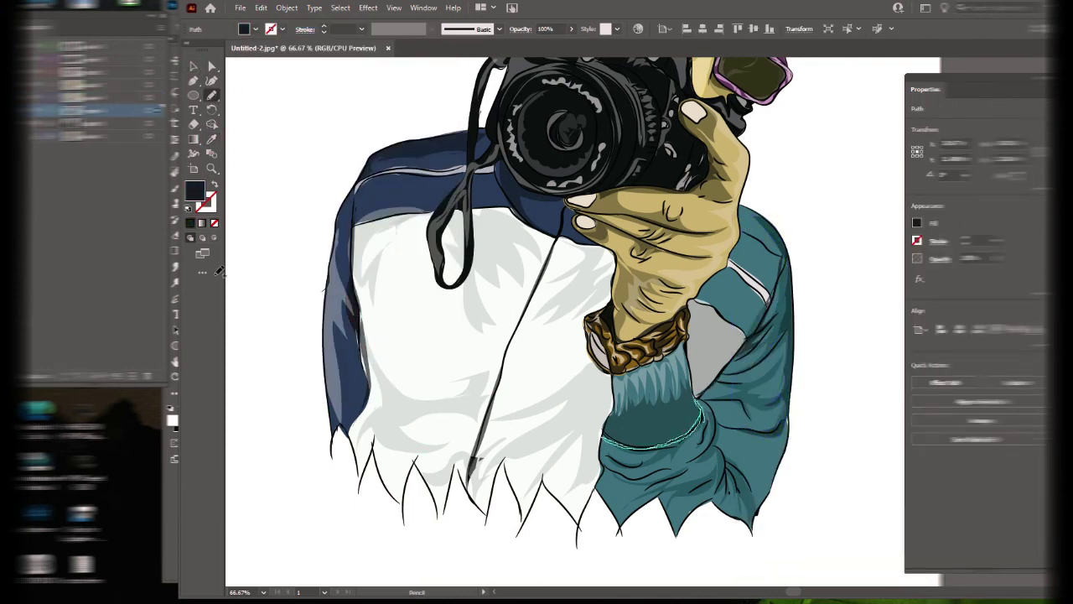
{"action": "left_click", "coordinate": [880, 418], "text": "ctrl"}
Draw shadows on the collar, shirt's left edge and right sleeve edge, sampling dark teal for the sleeve.
{"action": "left_click_drag", "start_coordinate": [496, 159], "coordinate": [501, 162]}
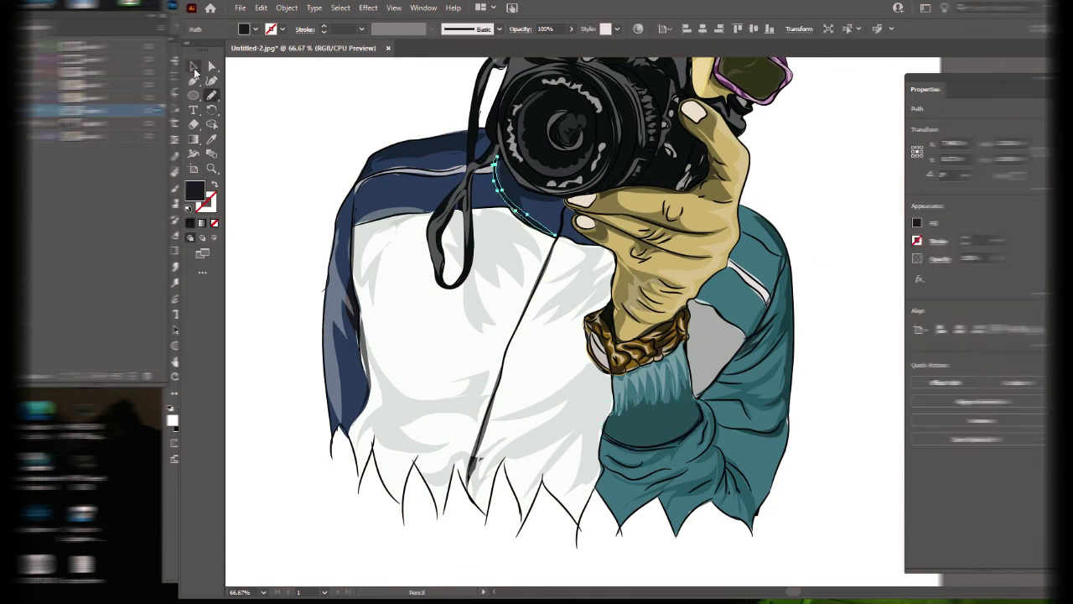
{"action": "left_click_drag", "start_coordinate": [362, 298], "coordinate": [366, 394]}
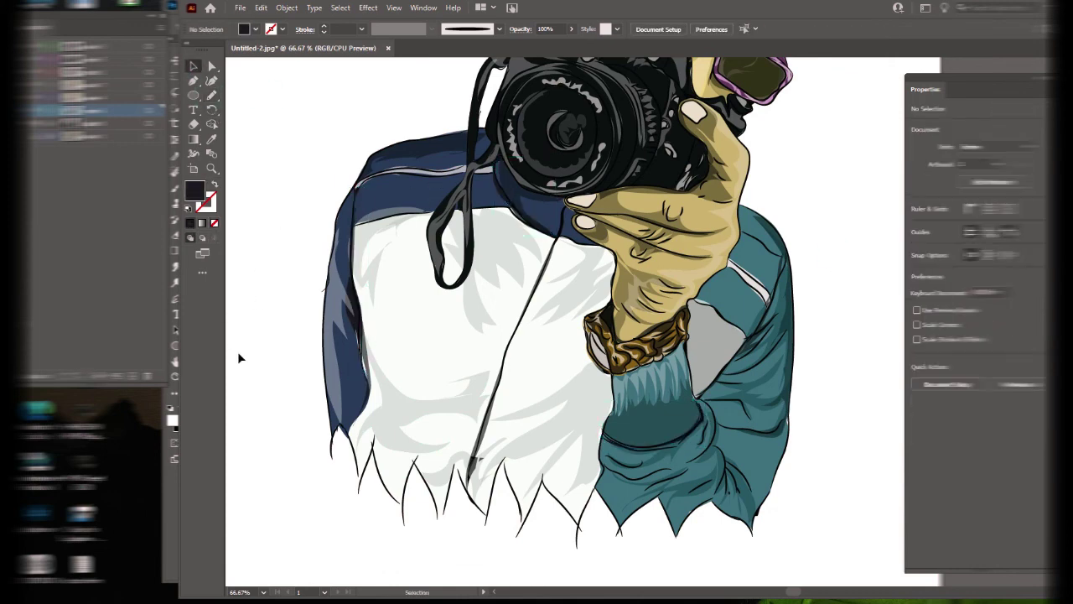
{"action": "left_click_drag", "start_coordinate": [782, 259], "coordinate": [719, 379]}
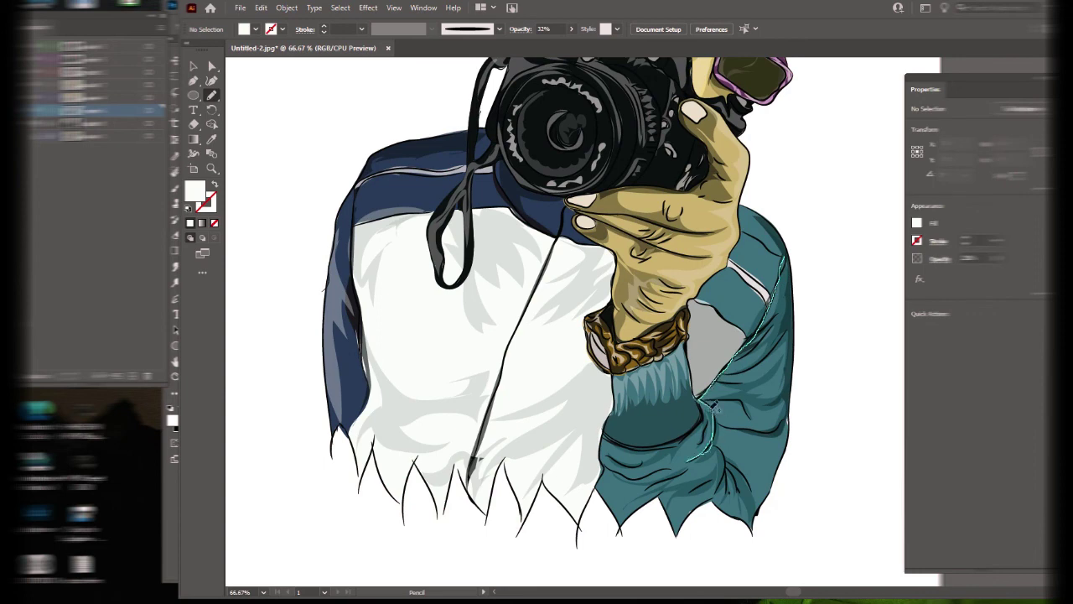
{"action": "key", "text": "i"}
{"action": "left_click", "coordinate": [794, 316]}
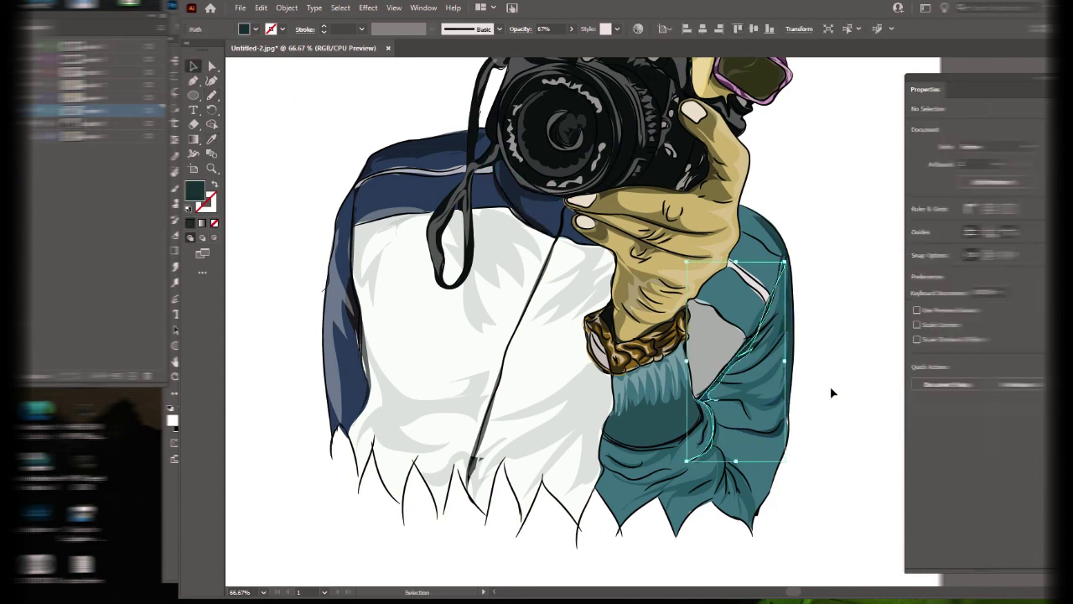
Add shadow strokes along the lower sleeve, undoing the last one.
{"action": "key", "text": "ctrl+shift+a"}
{"action": "key", "text": "n"}
{"action": "left_click_drag", "start_coordinate": [730, 452], "coordinate": [736, 460]}
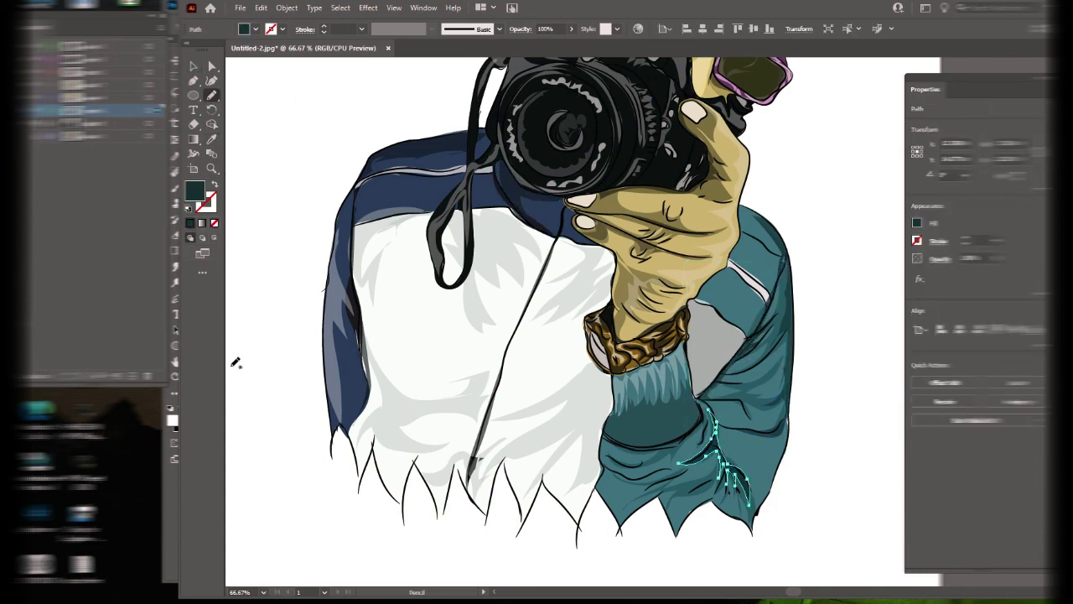
{"action": "key", "text": "ctrl+shift+a"}
{"action": "left_click_drag", "start_coordinate": [605, 465], "coordinate": [711, 475]}
{"action": "key", "text": "ctrl+z"}
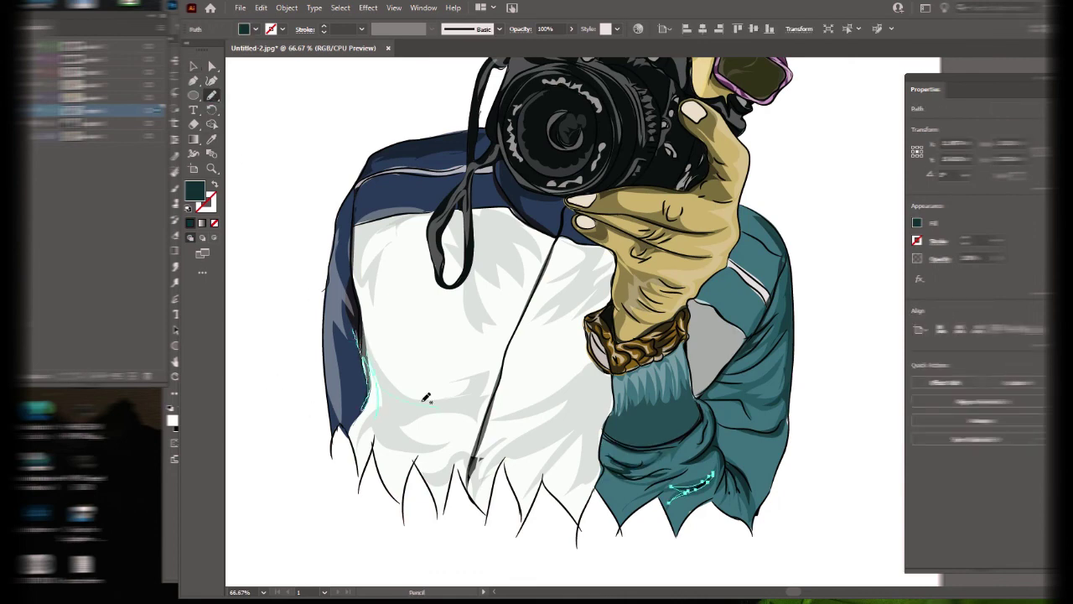
Draw a shading stroke on the shirt's left edge and sample the grey shirt shade for it.
{"action": "left_click_drag", "start_coordinate": [426, 397], "coordinate": [437, 408]}
{"action": "key", "text": "i"}
{"action": "left_click", "coordinate": [510, 376]}
{"action": "double_click", "coordinate": [194, 192]}
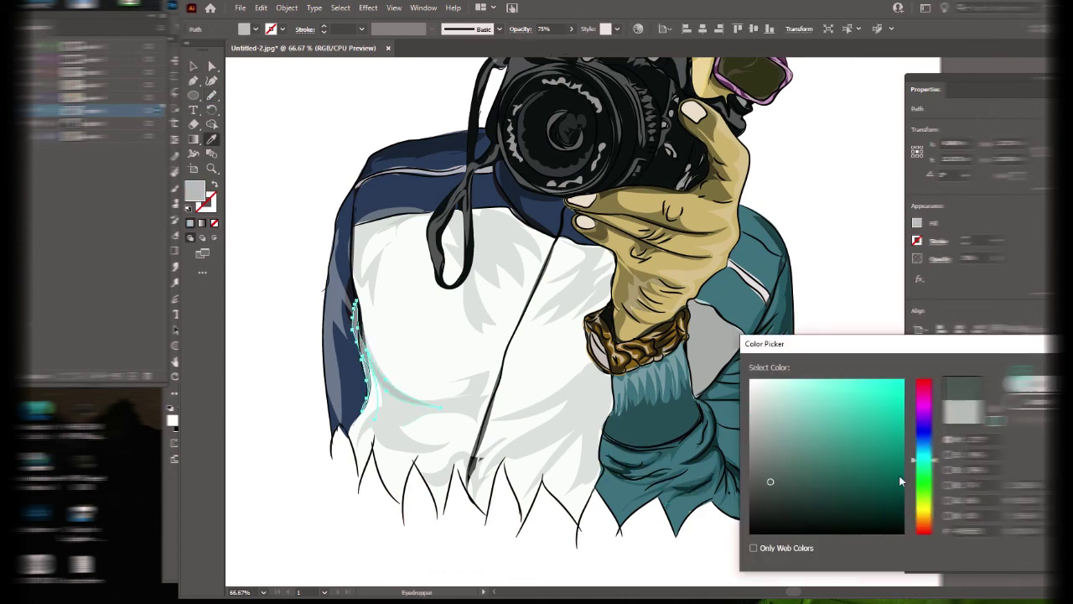